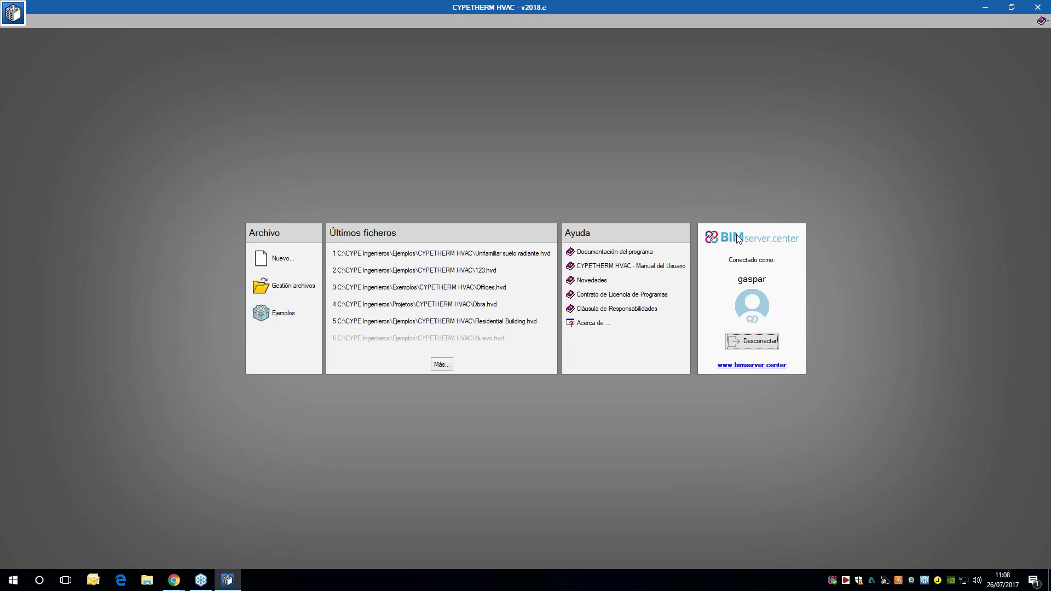
- Open the example project "Unifamiliar suelo radiante" from the supplied examples
{"action": "left_click", "coordinate": [739, 365]}
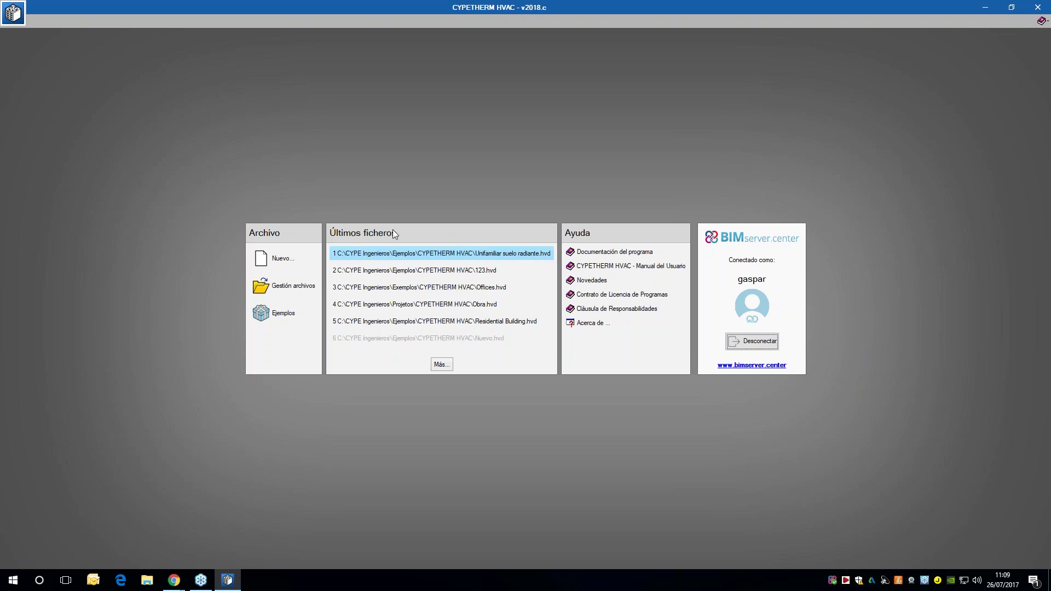
{"action": "left_click", "coordinate": [293, 314]}
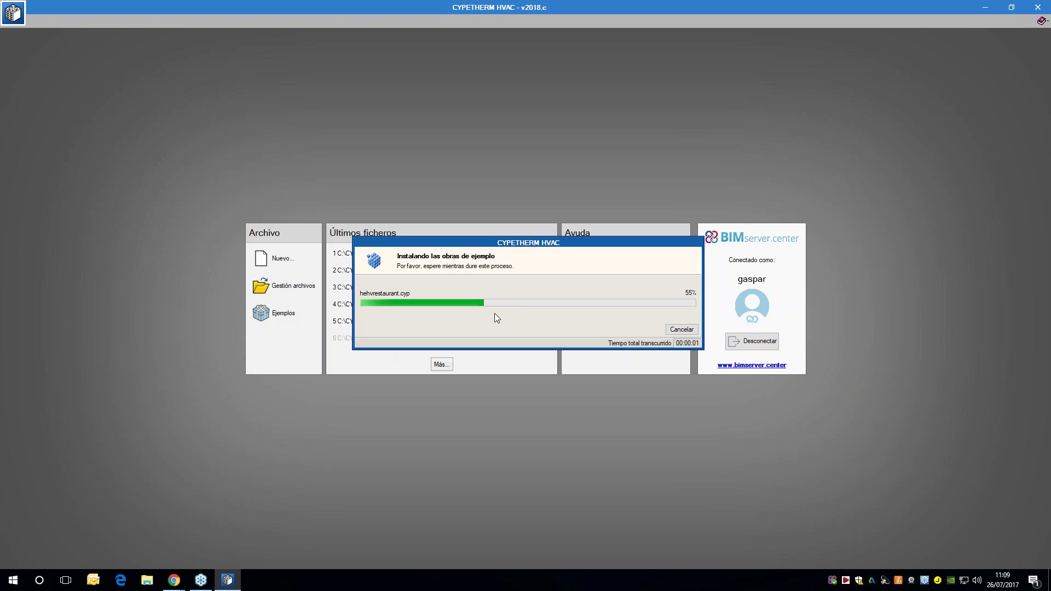
{"action": "left_click", "coordinate": [366, 273]}
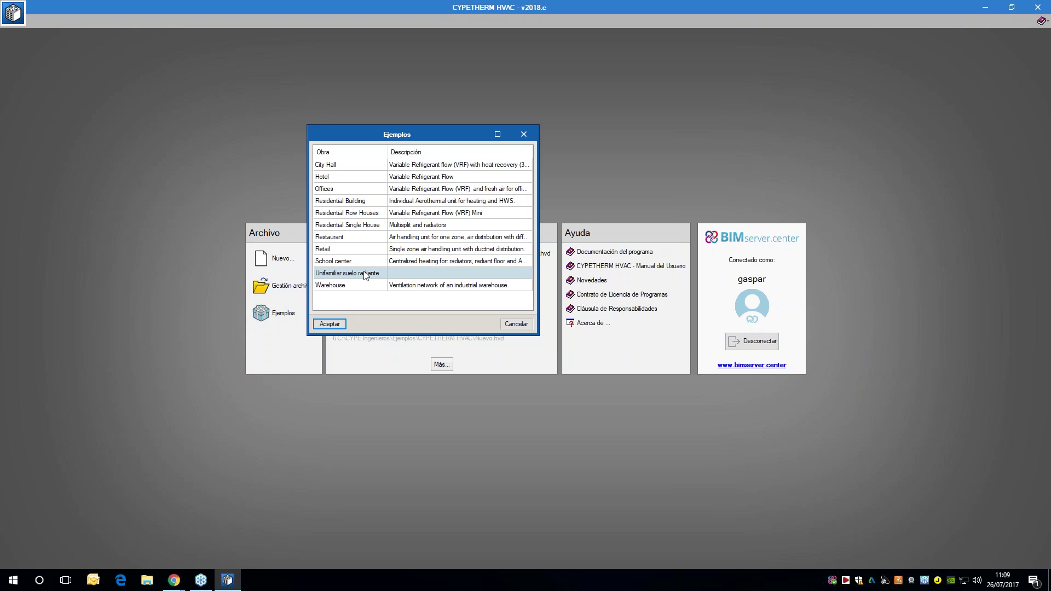
{"action": "left_click", "coordinate": [322, 327]}
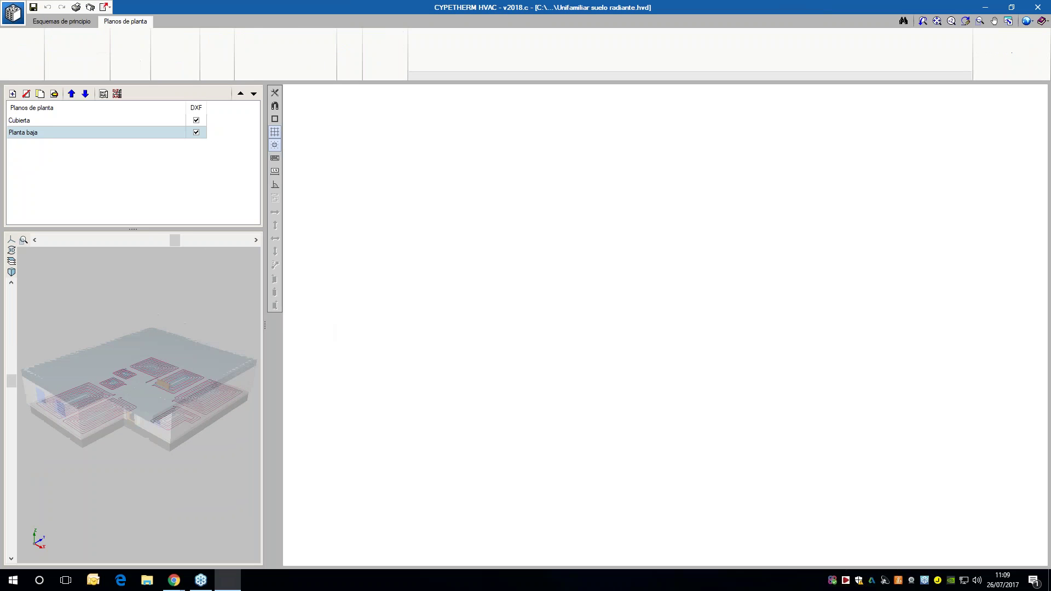
- Show the project's principle schematic and look through the available Toshiba VRF components
{"action": "left_click", "coordinate": [48, 19]}
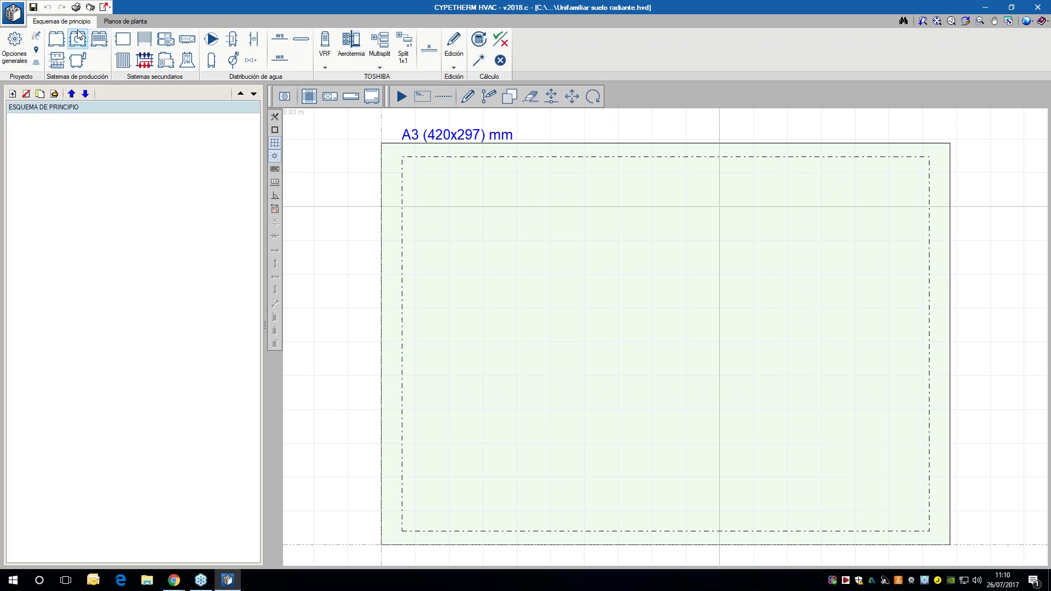
{"action": "left_click", "coordinate": [143, 61]}
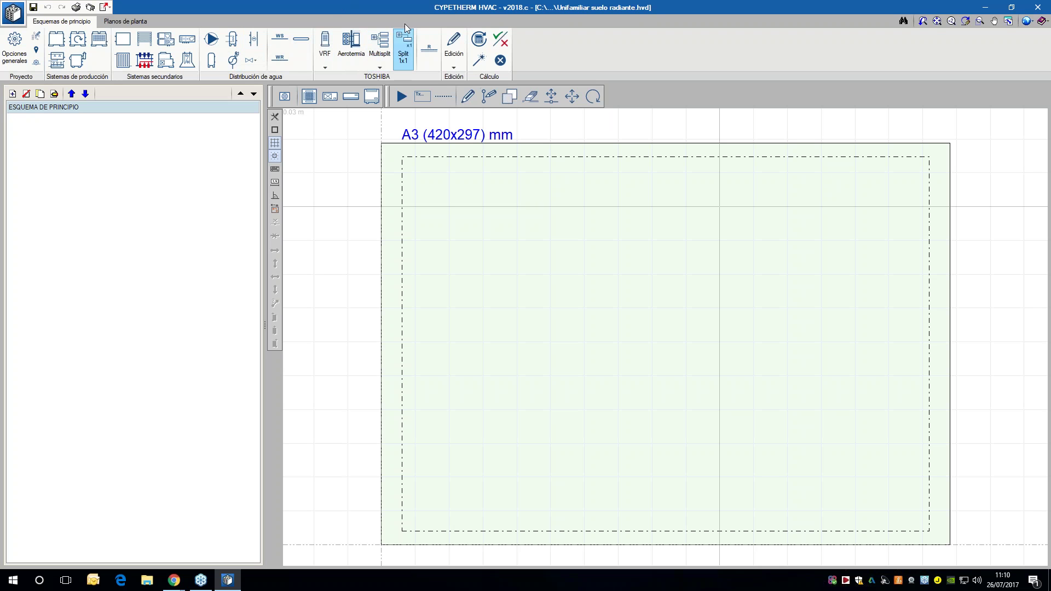
{"action": "left_click", "coordinate": [355, 55]}
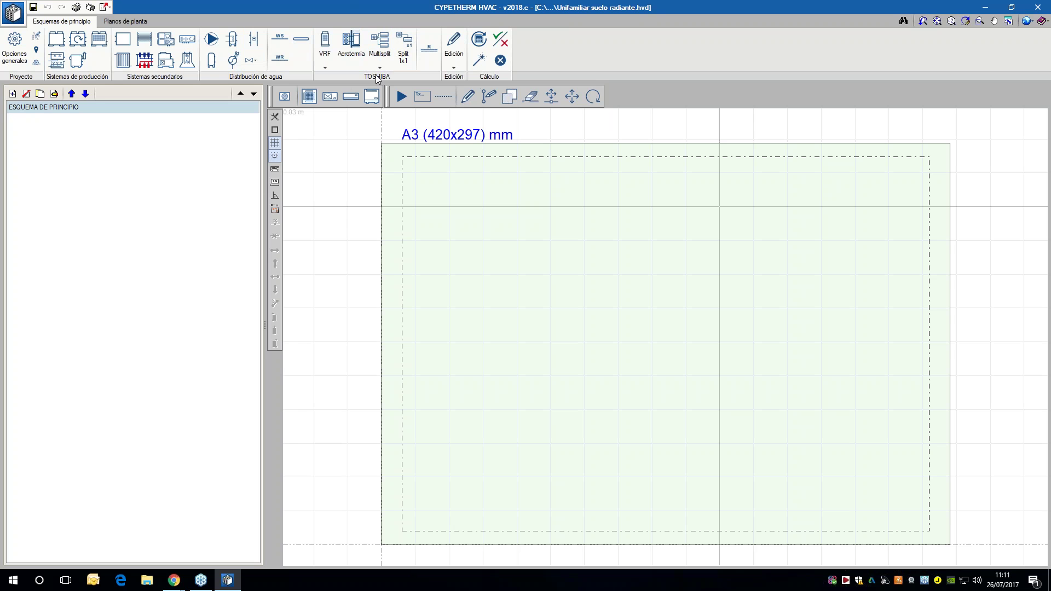
{"action": "left_click", "coordinate": [328, 42]}
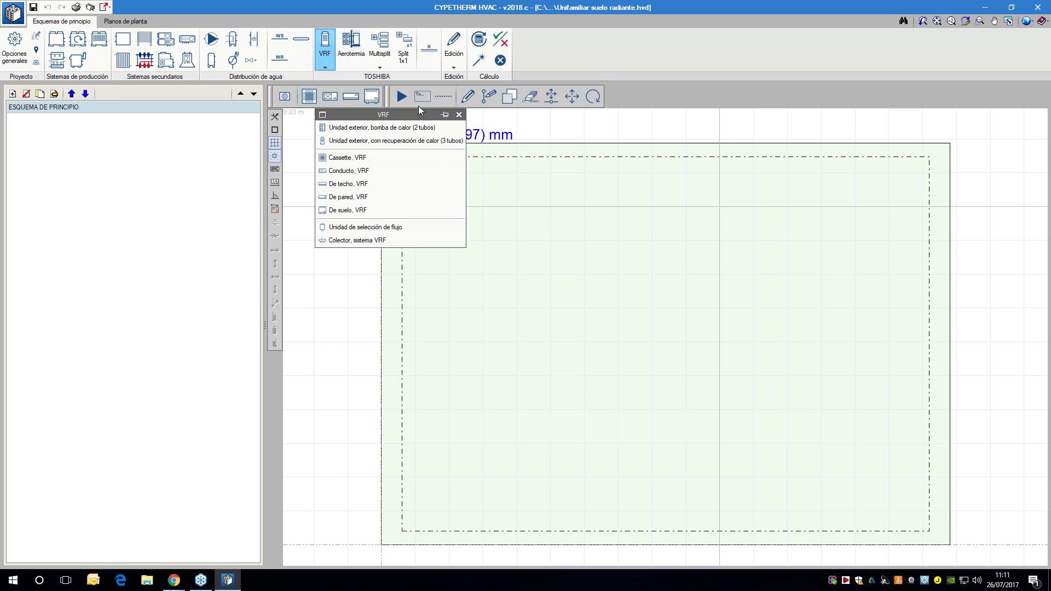
- Review the outdoor unit, indoor unit and storage tank models offered for Toshiba Estía aerothermal equipment, and leave without adding it
{"action": "left_click", "coordinate": [350, 45]}
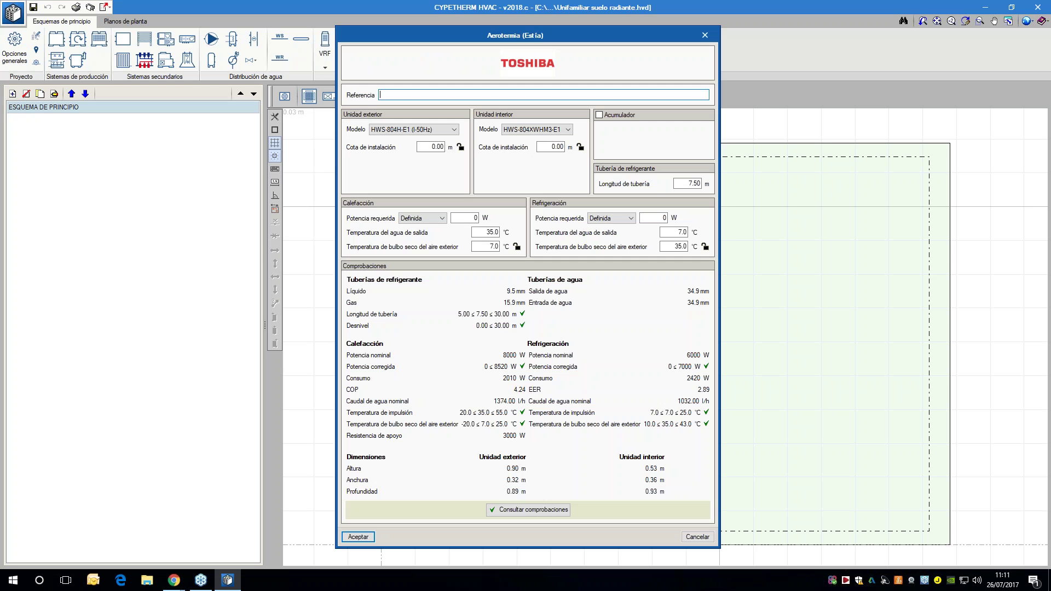
{"action": "left_click_drag", "start_coordinate": [518, 44], "coordinate": [481, 27]}
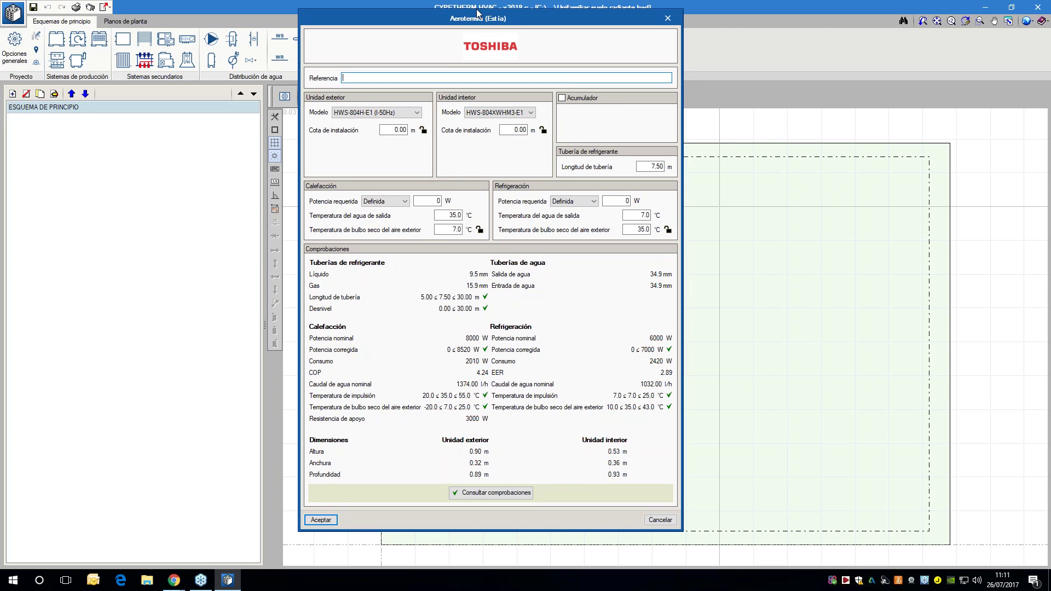
{"action": "left_click", "coordinate": [412, 113]}
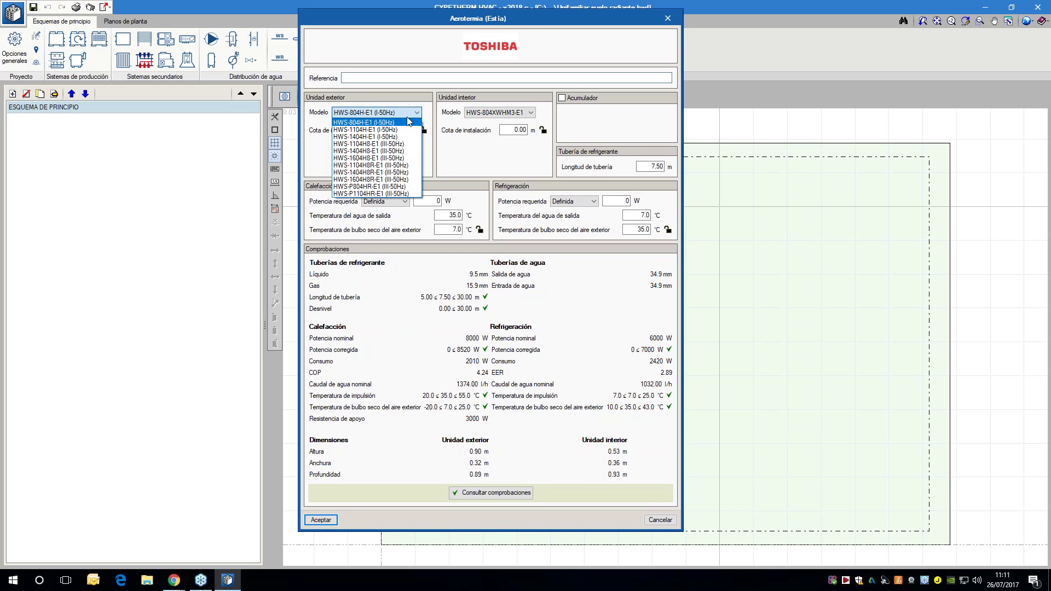
{"action": "left_click", "coordinate": [385, 113]}
{"action": "left_click", "coordinate": [468, 114]}
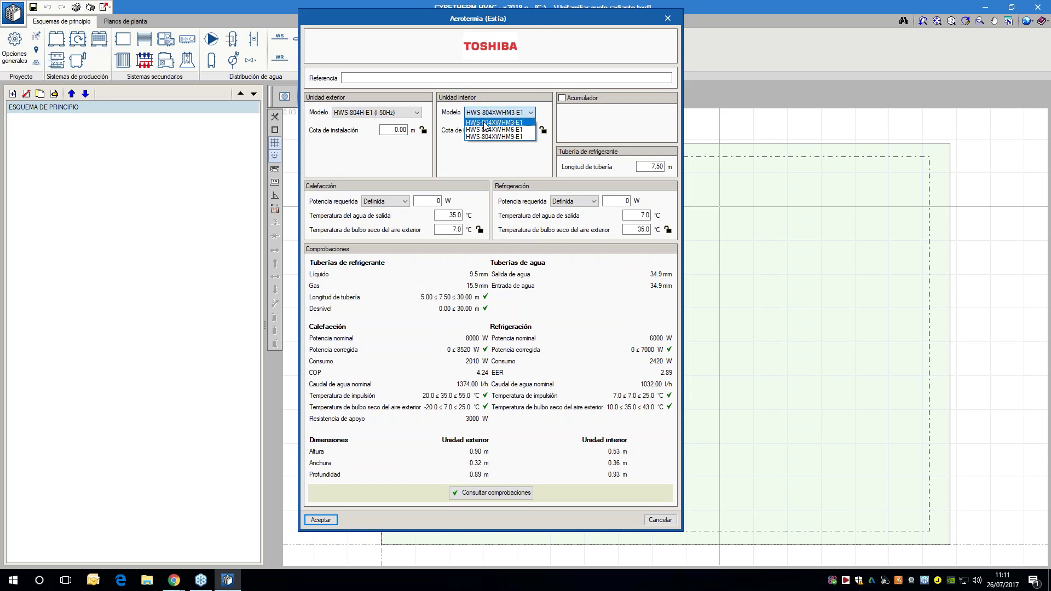
{"action": "left_click", "coordinate": [484, 122]}
{"action": "left_click", "coordinate": [562, 98]}
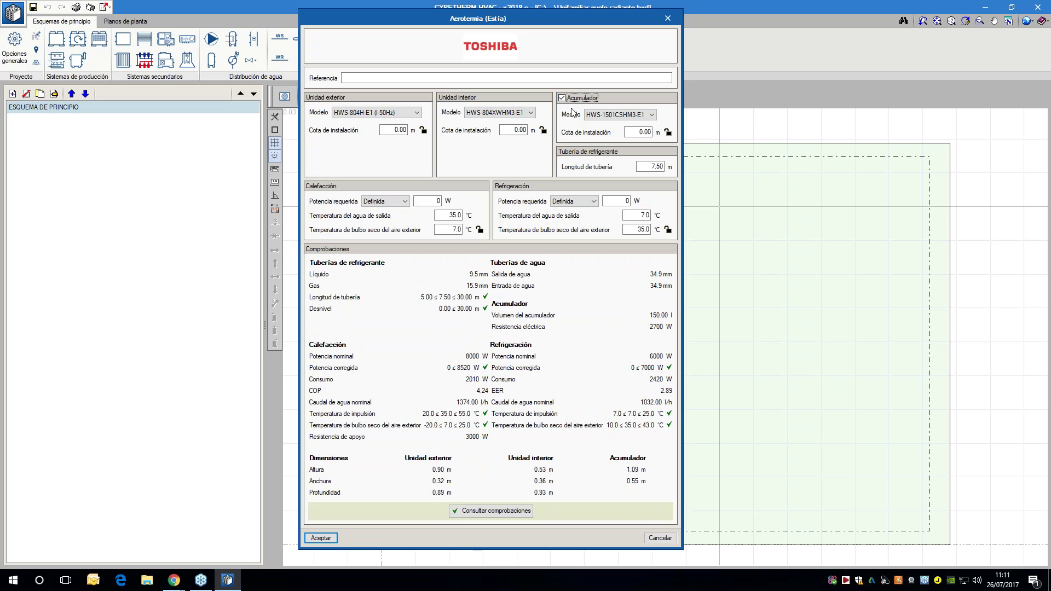
{"action": "left_click", "coordinate": [593, 115]}
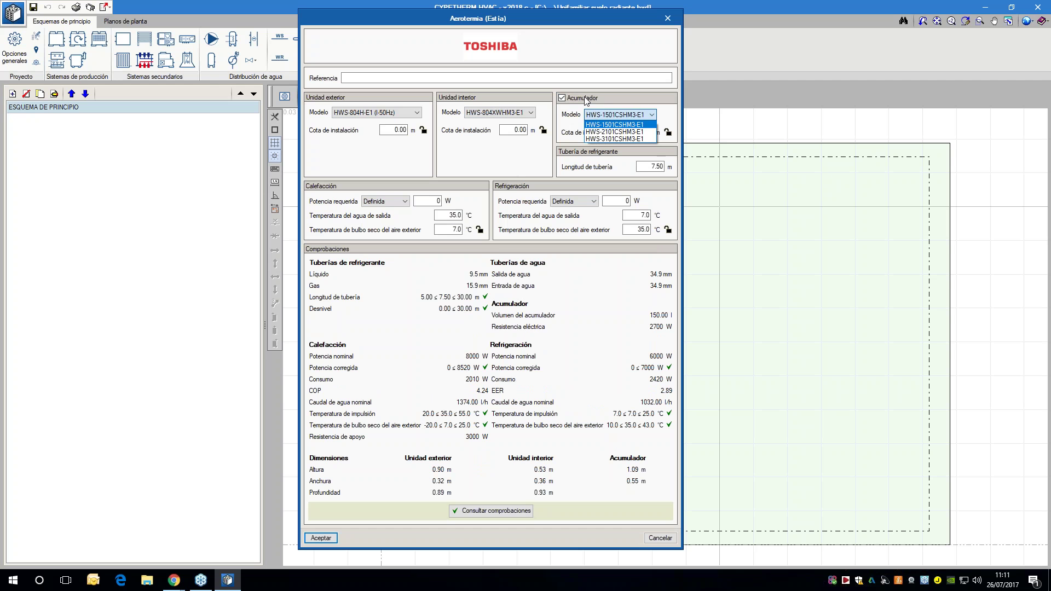
{"action": "left_click", "coordinate": [586, 100]}
{"action": "left_click", "coordinate": [584, 99]}
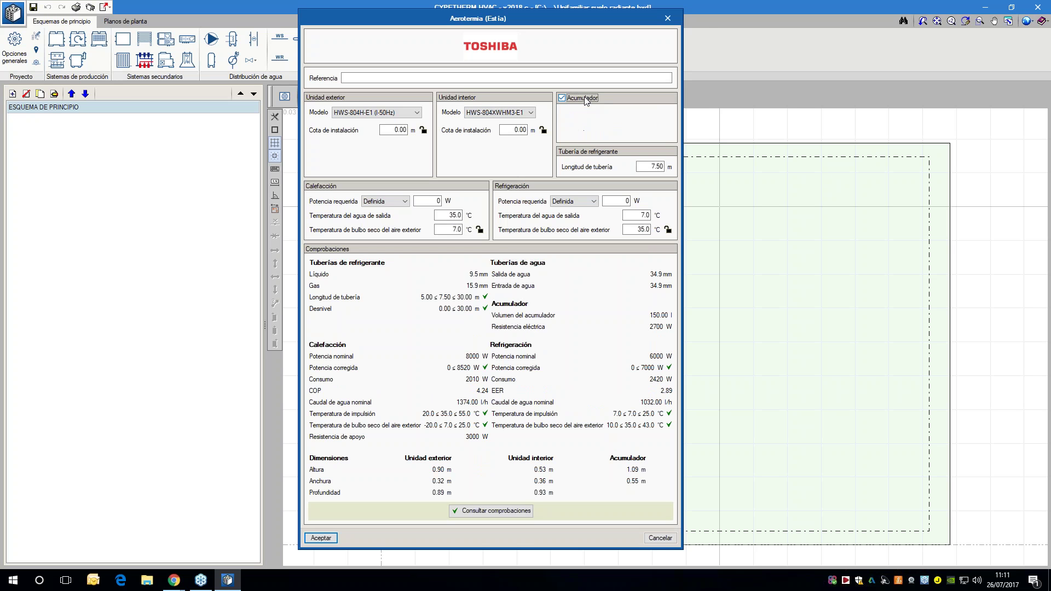
{"action": "left_click", "coordinate": [667, 18]}
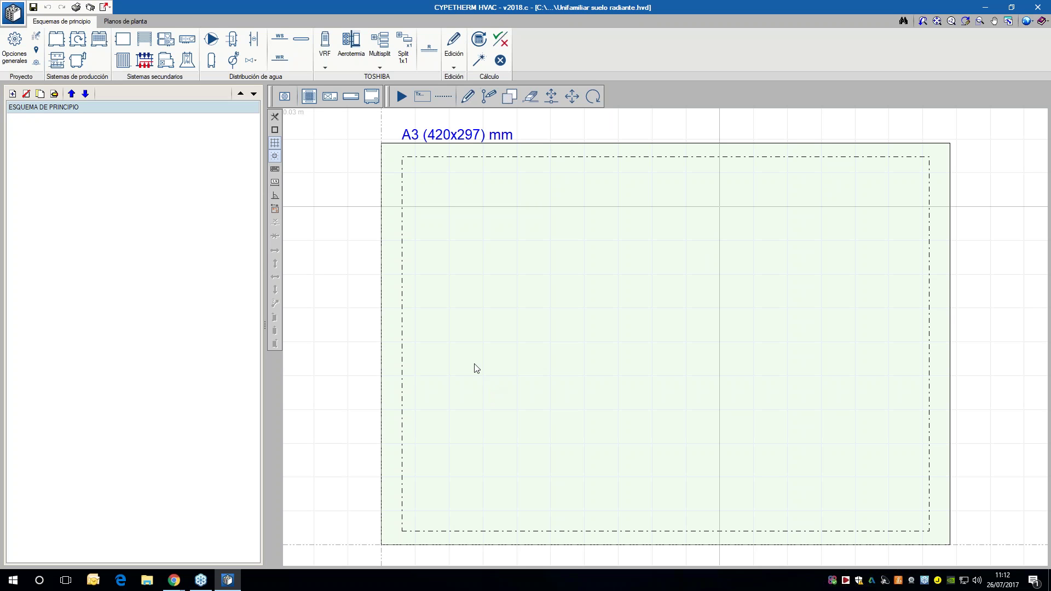
- Show the Planta baja floor plan, view the building in 3D from the front and review the underfloor heating commands
{"action": "left_click", "coordinate": [142, 21]}
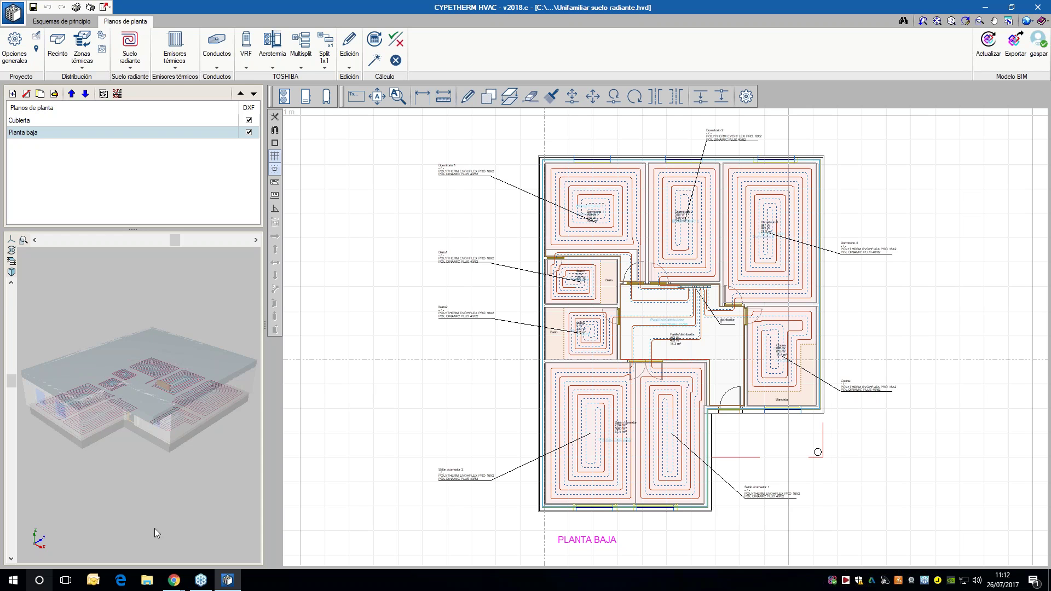
{"action": "mouse_move", "coordinate": [162, 474]}
{"action": "left_mouse_down"}
{"action": "mouse_move", "coordinate": [199, 444]}
{"action": "mouse_move", "coordinate": [199, 409]}
{"action": "mouse_move", "coordinate": [185, 406]}
{"action": "mouse_move", "coordinate": [183, 467]}
{"action": "mouse_move", "coordinate": [173, 474]}
{"action": "left_mouse_up"}
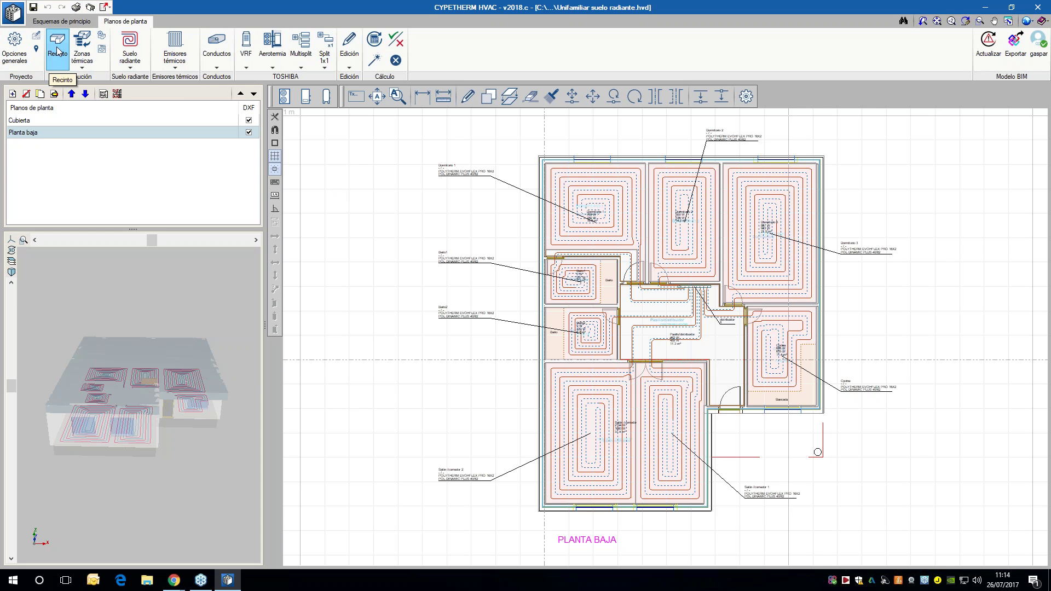
{"action": "left_click", "coordinate": [85, 53]}
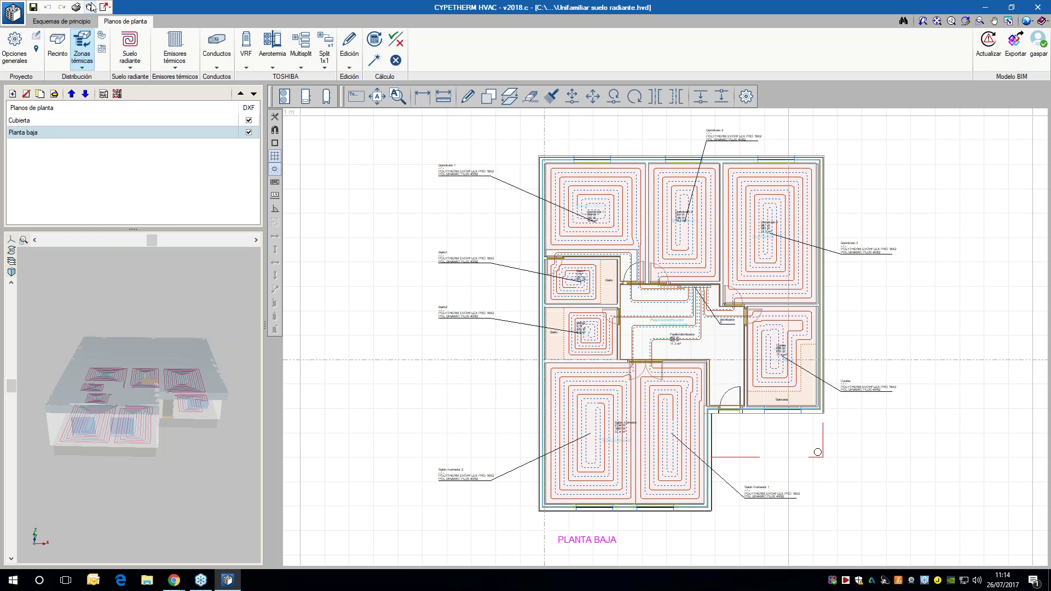
{"action": "left_click", "coordinate": [132, 61]}
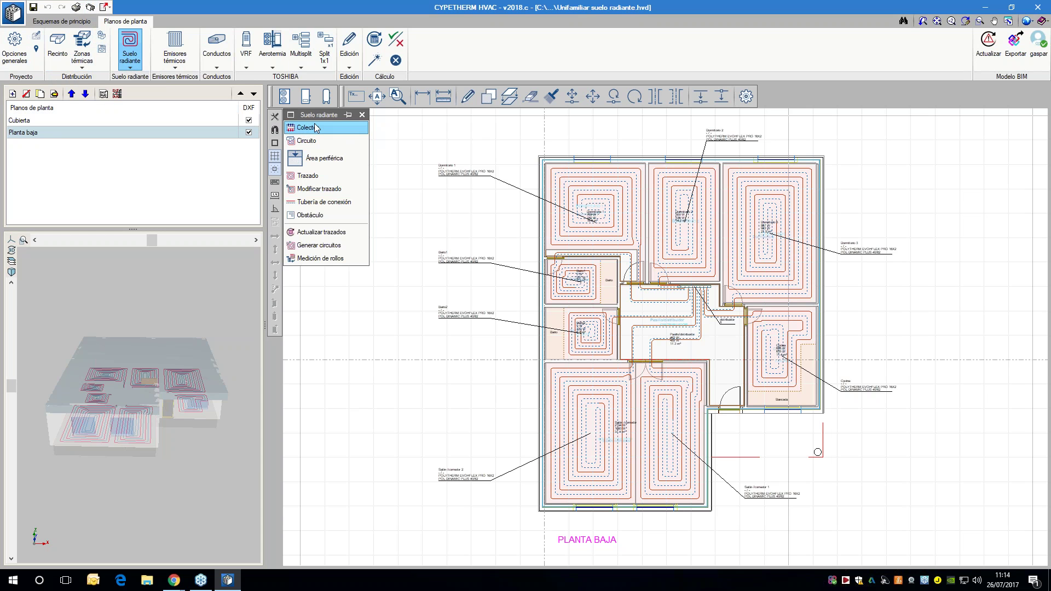
{"action": "left_click", "coordinate": [362, 114]}
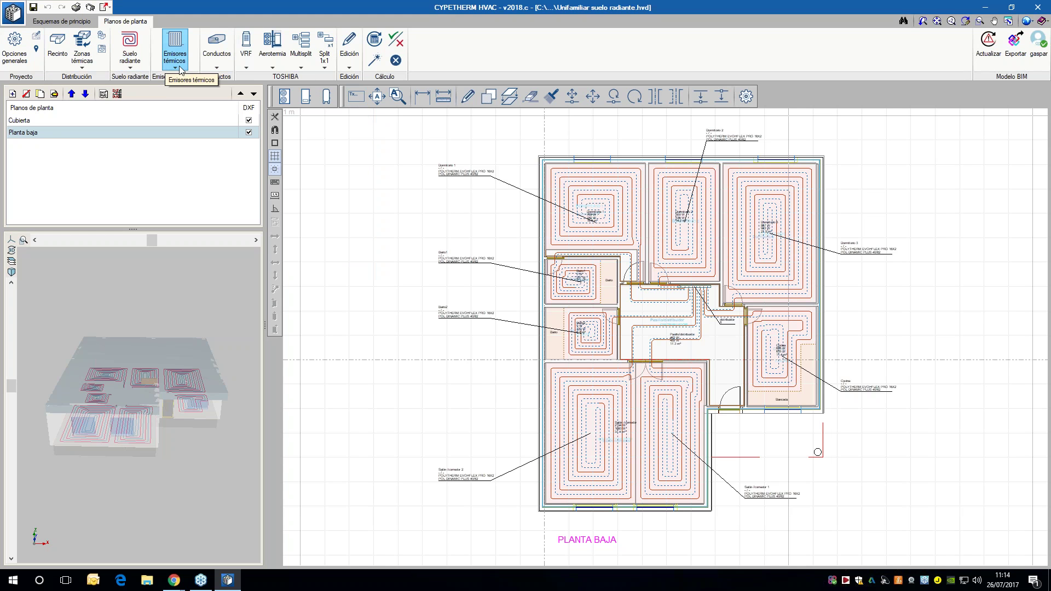
- Review the duct design commands as a named list and as compact icons, and close them
{"action": "left_click", "coordinate": [217, 54]}
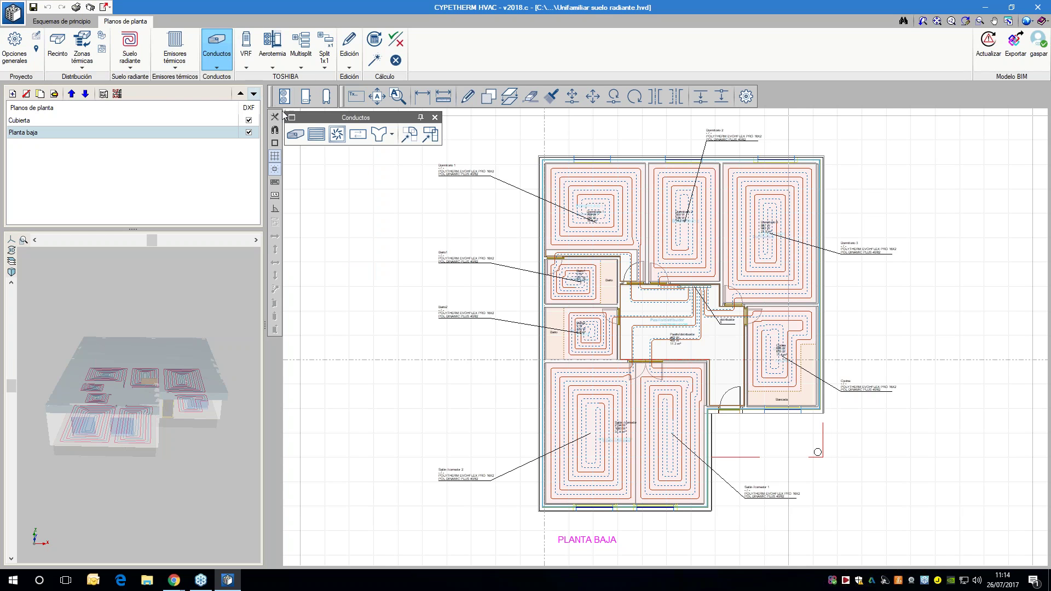
{"action": "left_click", "coordinate": [292, 117]}
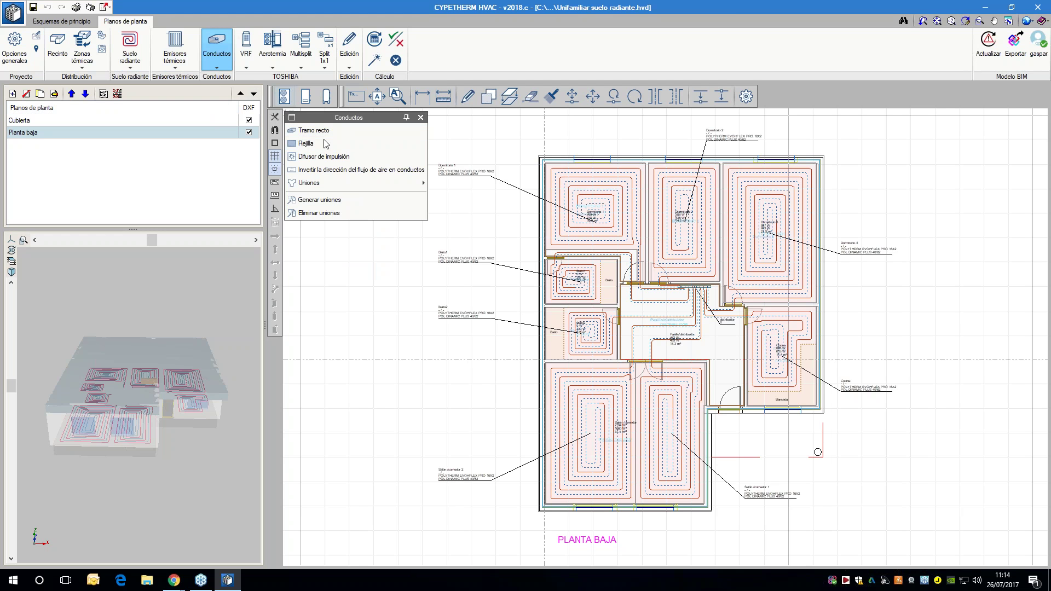
{"action": "left_click", "coordinate": [354, 123]}
{"action": "left_click", "coordinate": [291, 118]}
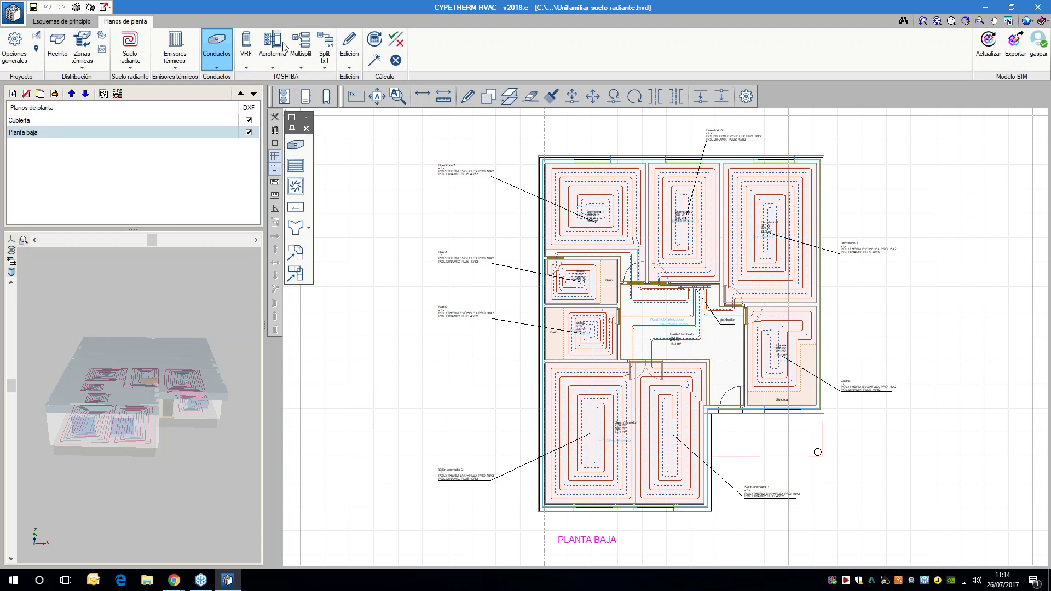
{"action": "left_click", "coordinate": [306, 129]}
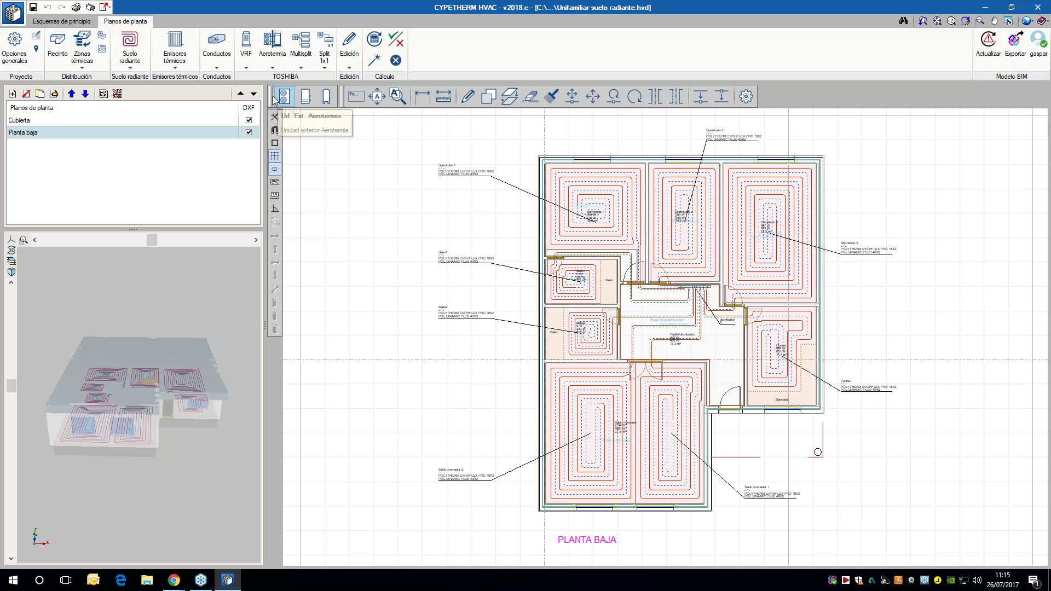
- Detach the Aerotermia commands so they float over the floor plan as a list
{"action": "left_click_drag", "start_coordinate": [274, 100], "coordinate": [312, 128]}
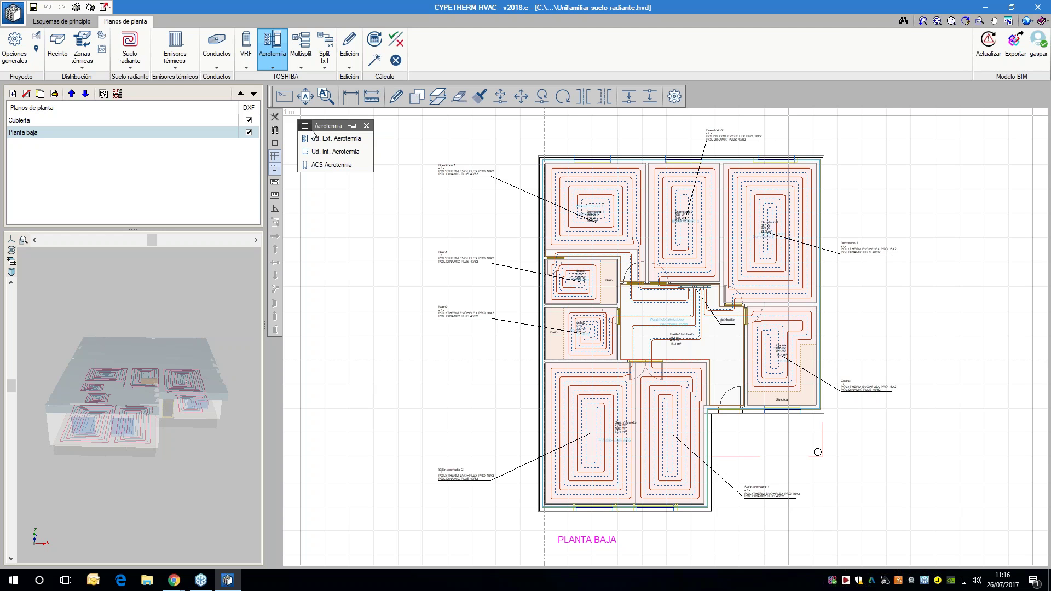
{"action": "left_click_drag", "start_coordinate": [322, 121], "coordinate": [321, 118]}
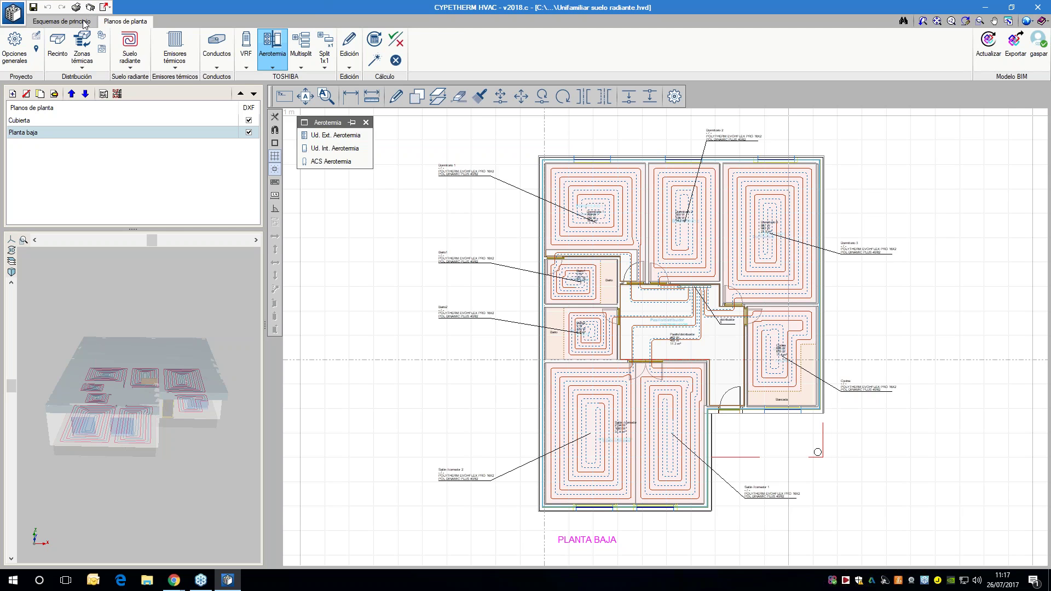
- Start a Toshiba Estía aerothermal system in the principle schematic with the reference "aerotermia seminario"
{"action": "left_click", "coordinate": [62, 21]}
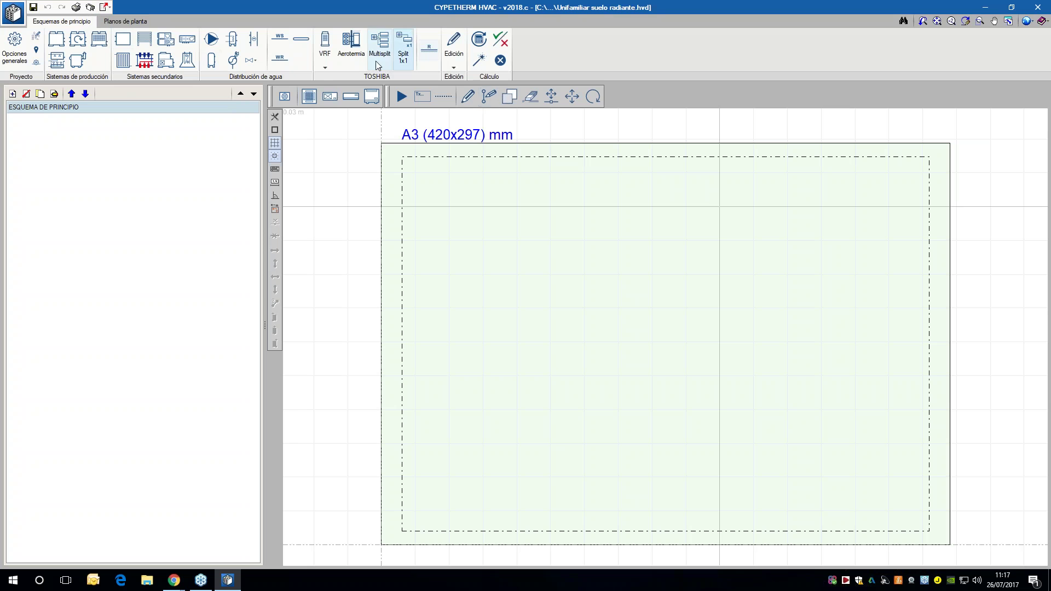
{"action": "left_click", "coordinate": [349, 64]}
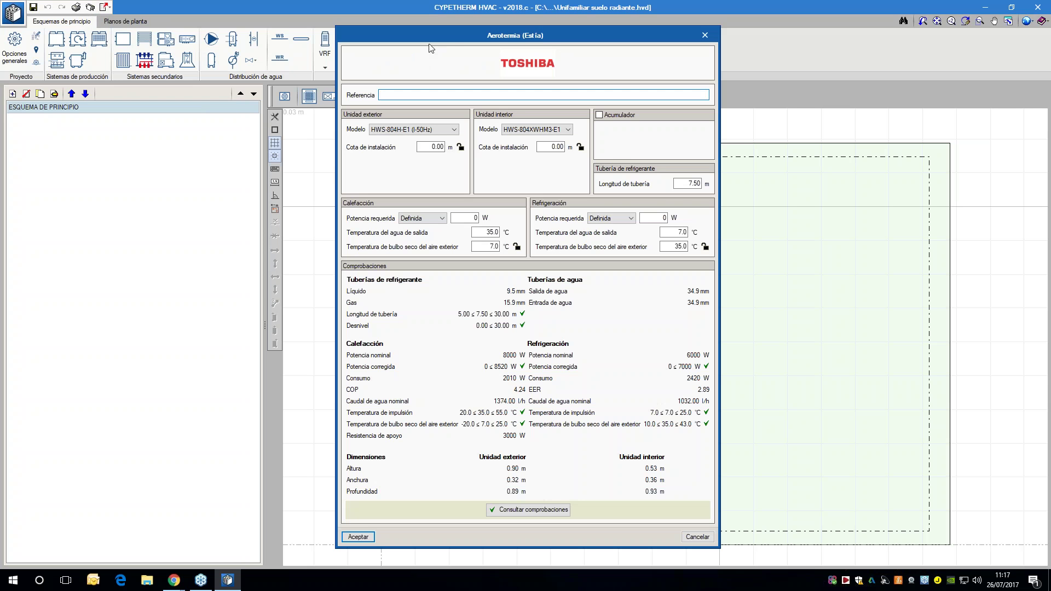
{"action": "left_click_drag", "start_coordinate": [520, 51], "coordinate": [367, 40]}
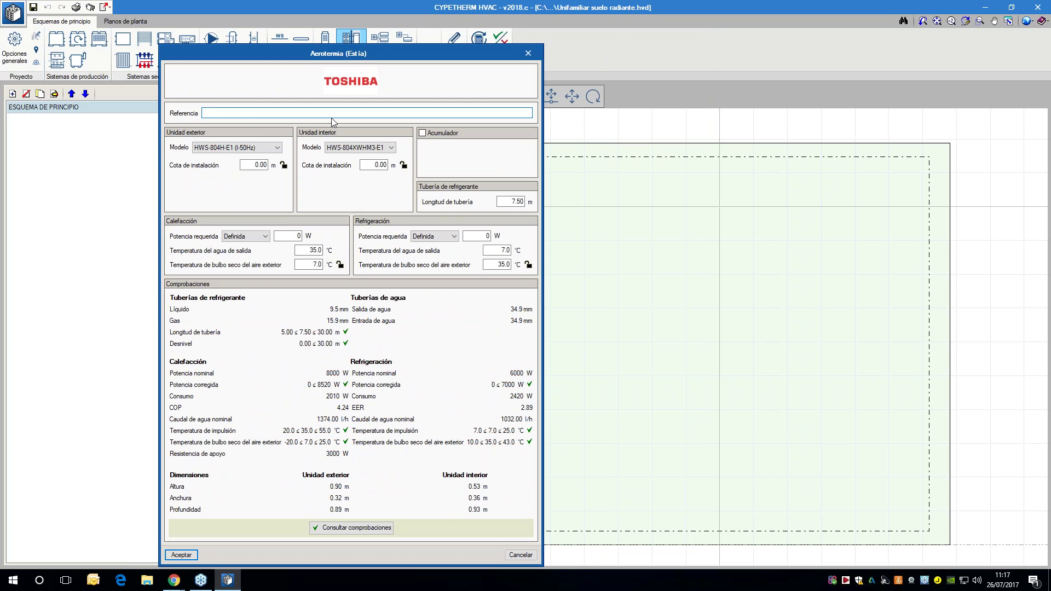
{"action": "type", "text": "aerotermia seminario"}
- Keep outdoor unit HWS-804H-E1 (I-50Hz) and indoor unit HWS-804XWHM3-E1, and include storage tank HWS-1501CSHM3-E1
{"action": "left_click", "coordinate": [234, 152]}
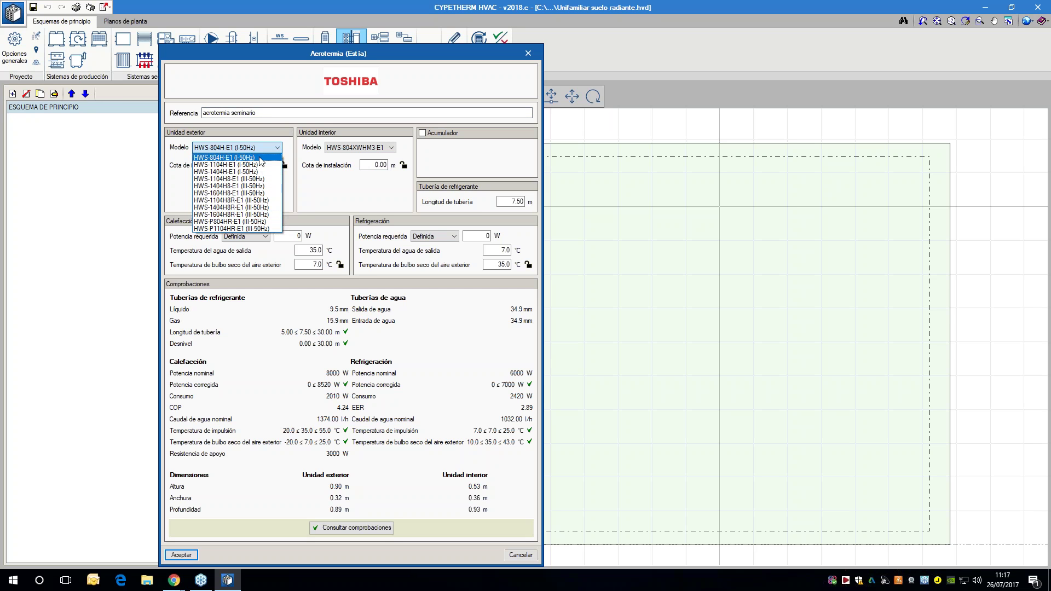
{"action": "left_click", "coordinate": [247, 148]}
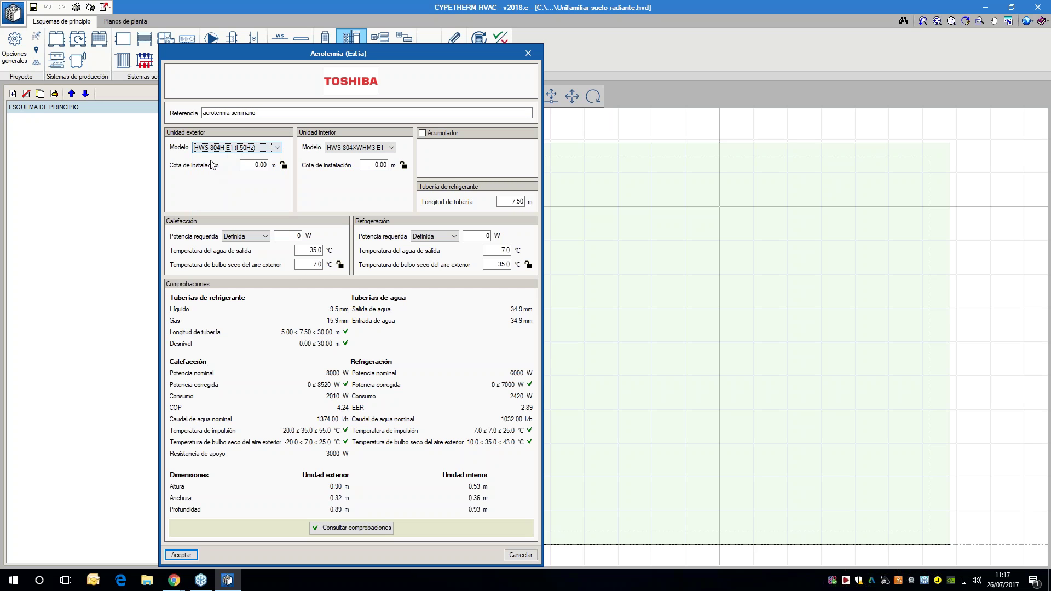
{"action": "left_click", "coordinate": [352, 150]}
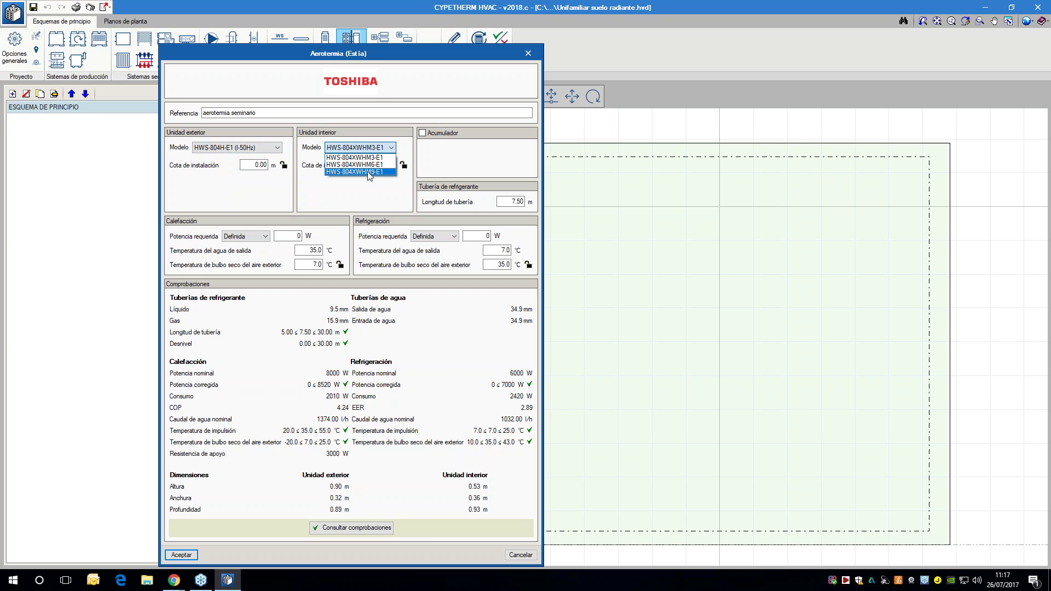
{"action": "left_click", "coordinate": [390, 140]}
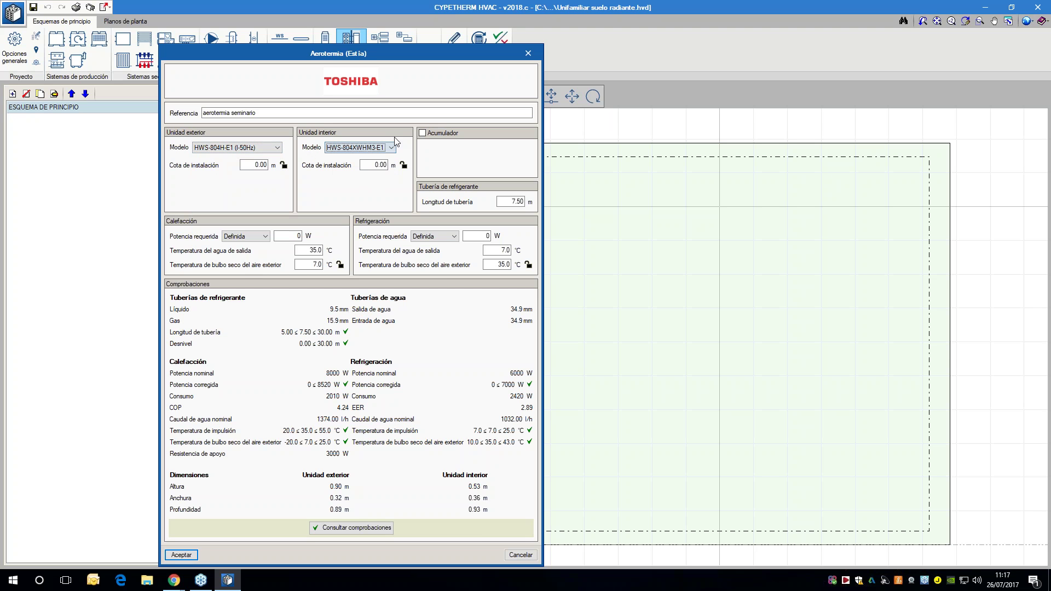
{"action": "left_click", "coordinate": [423, 133]}
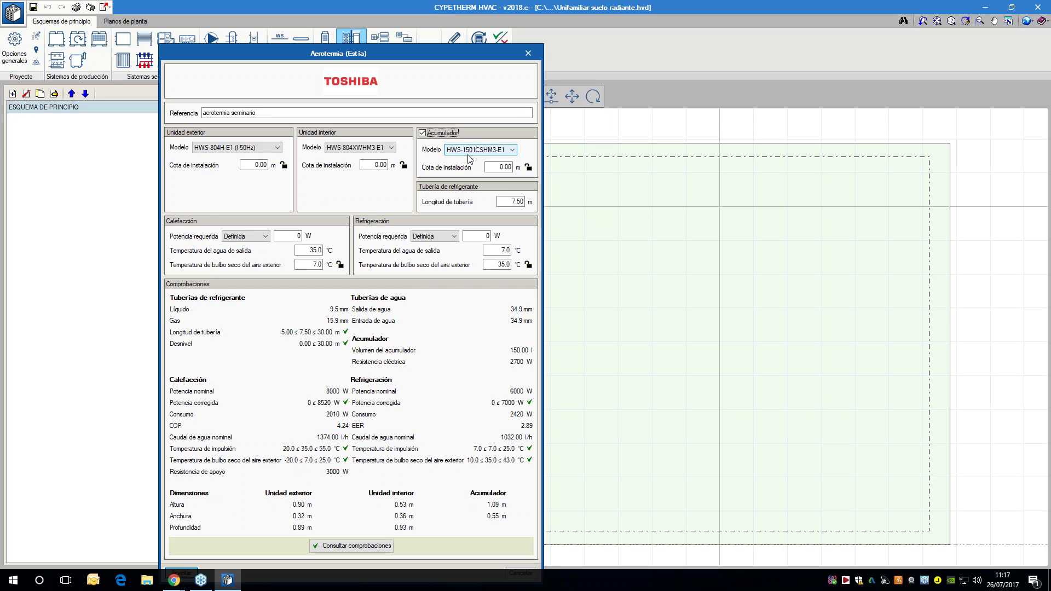
- Review the available storage tank models, keeping HWS-1501CSHM3-E1, and inspect the outdoor unit's installation height and the refrigerant pipe length
{"action": "left_click", "coordinate": [472, 150]}
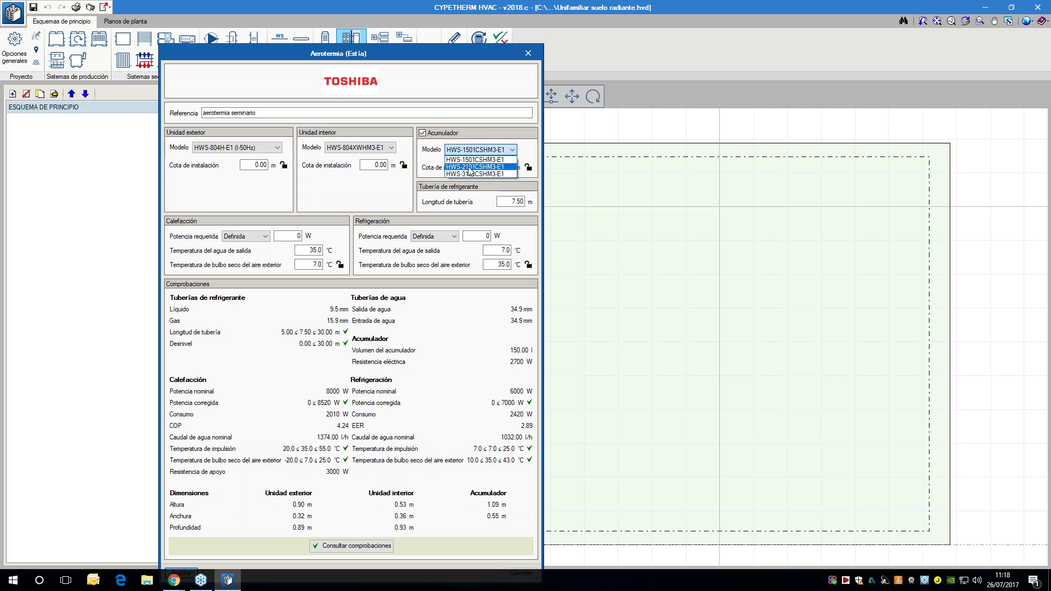
{"action": "left_click", "coordinate": [465, 148]}
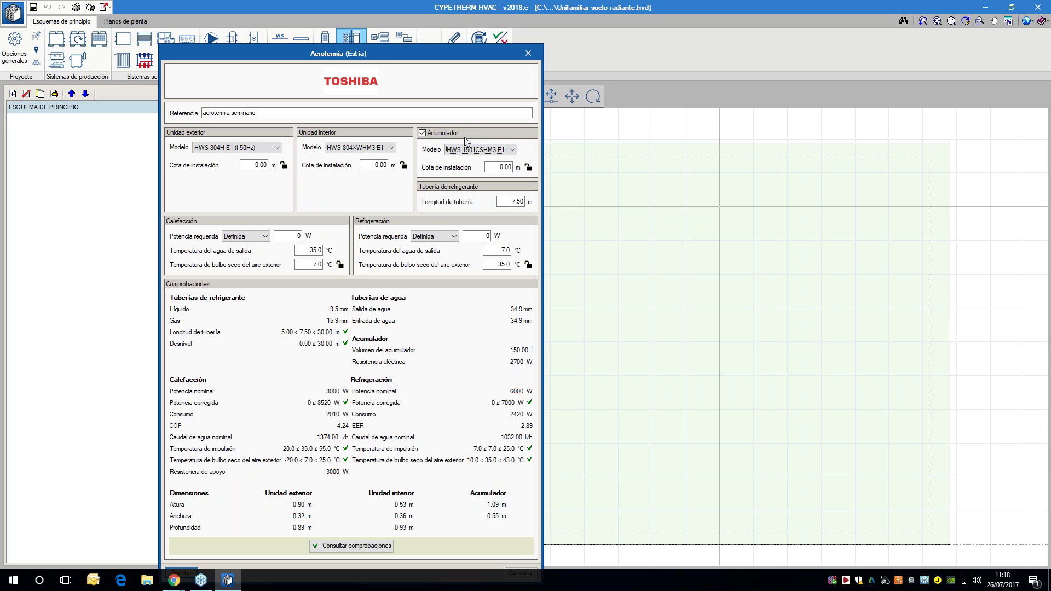
{"action": "left_click", "coordinate": [255, 162]}
{"action": "left_click", "coordinate": [511, 201]}
- Set the defined required power to 5000 W for heating and 6000 W for cooling
{"action": "left_click", "coordinate": [288, 238]}
{"action": "type", "text": "5000"}
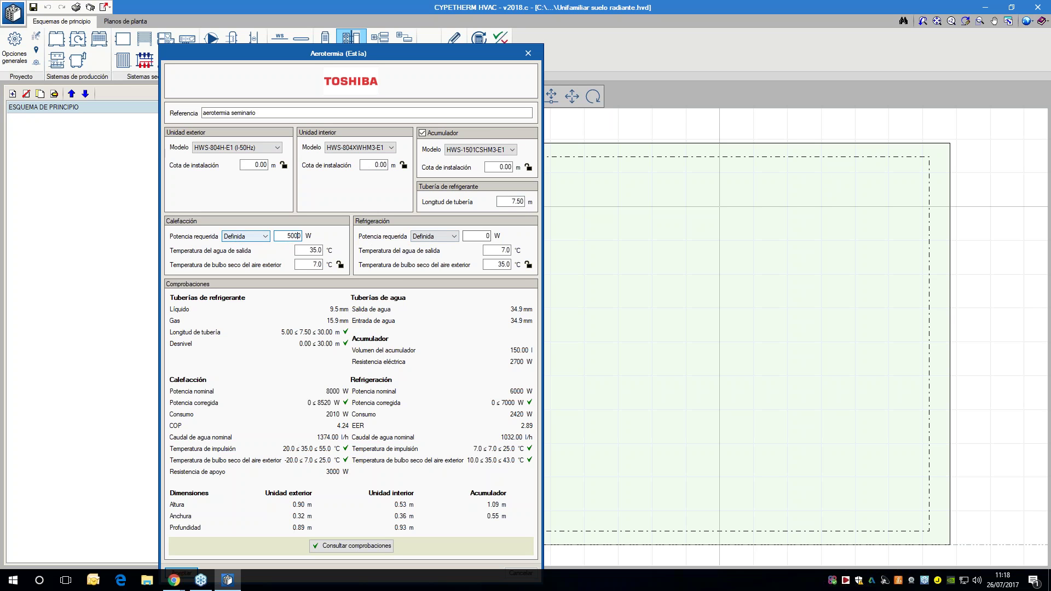
{"action": "left_click", "coordinate": [477, 240]}
{"action": "type", "text": "6000"}
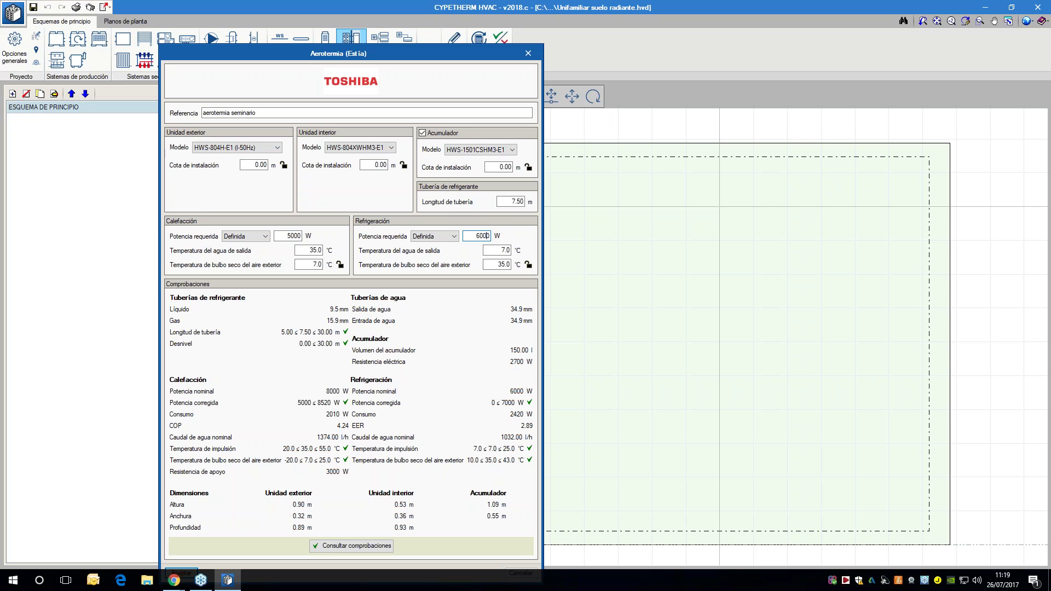
- Base the required power for both heating and cooling on the thermal zone Vivienda
{"action": "left_click", "coordinate": [250, 238]}
{"action": "left_click", "coordinate": [250, 253]}
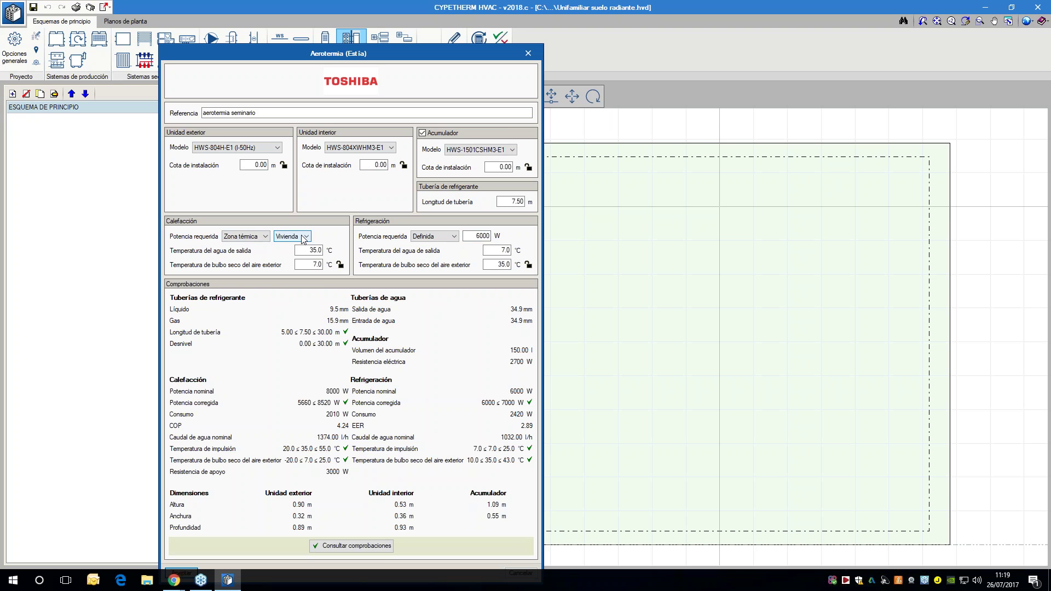
{"action": "left_click", "coordinate": [303, 237]}
{"action": "left_click", "coordinate": [303, 237]}
{"action": "left_click", "coordinate": [422, 237]}
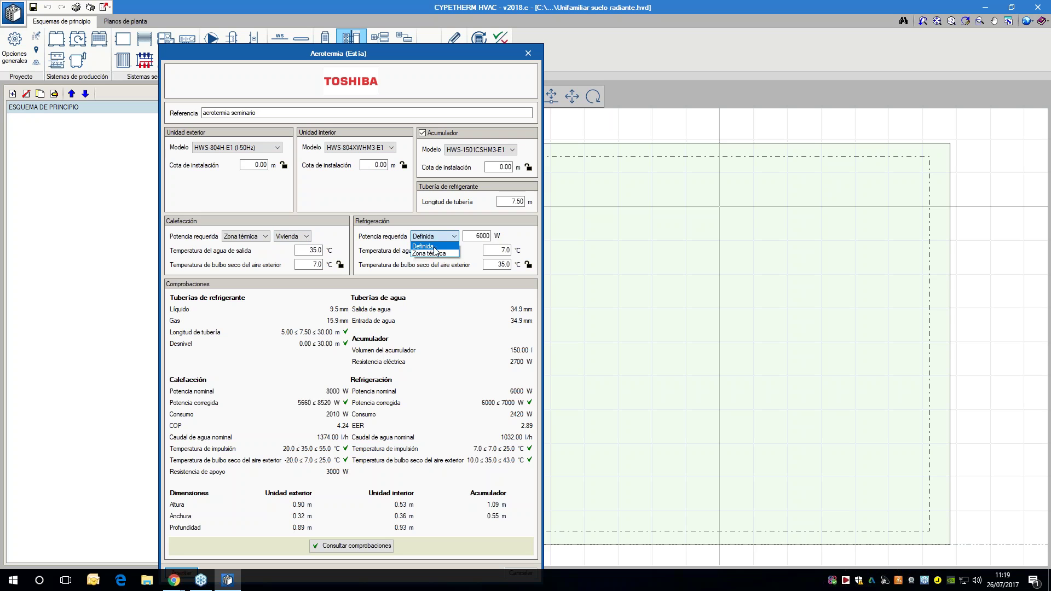
{"action": "left_click", "coordinate": [433, 253]}
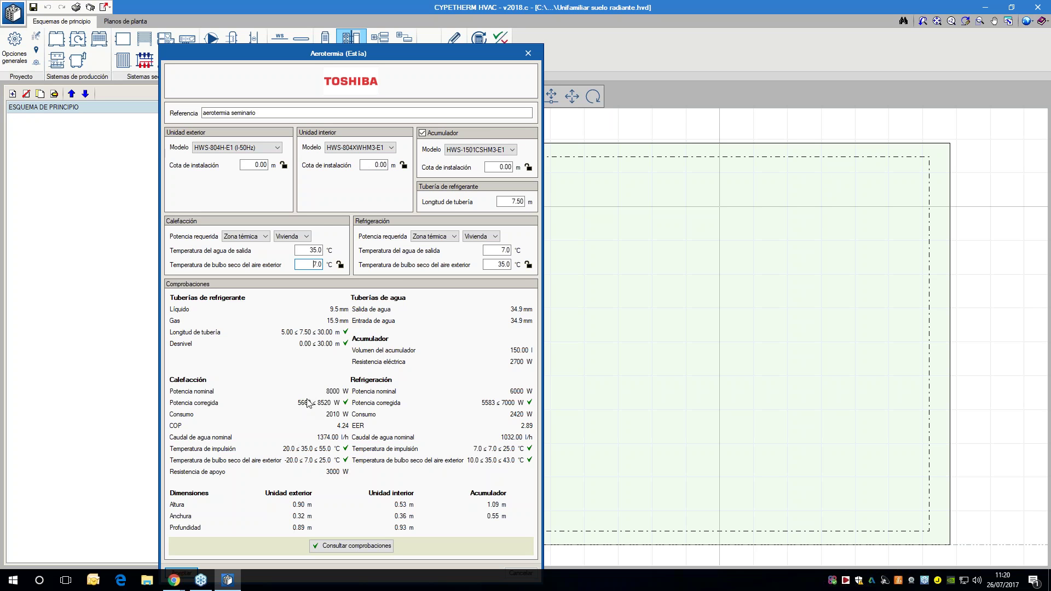
- Switch the required heating power to a defined value of 4444 W
{"action": "left_click", "coordinate": [246, 237]}
{"action": "left_click", "coordinate": [241, 246]}
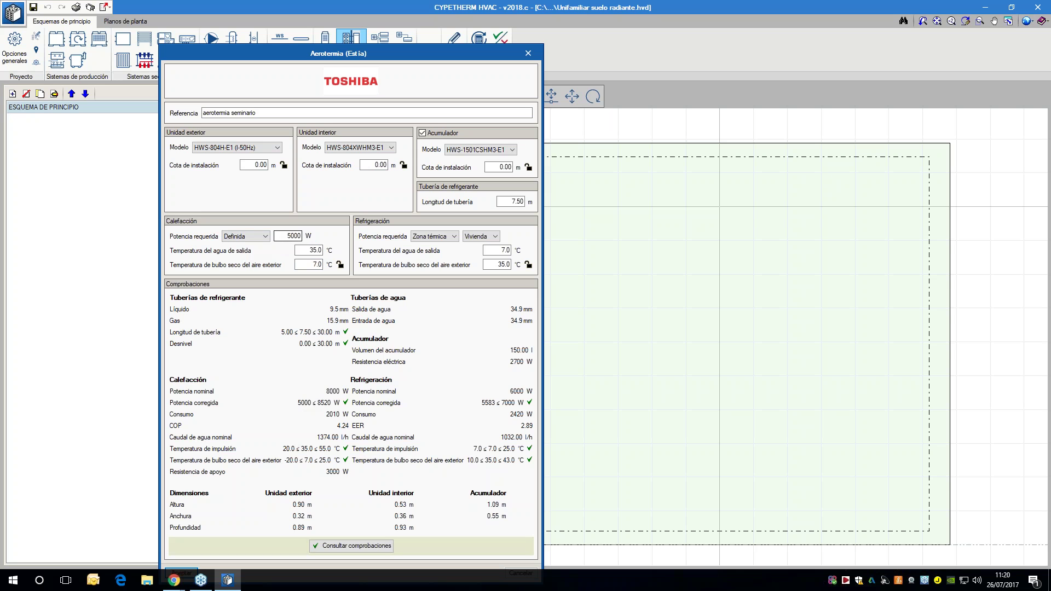
{"action": "double_click", "coordinate": [283, 236]}
{"action": "type", "text": "4444"}
{"action": "key", "text": "Tab"}
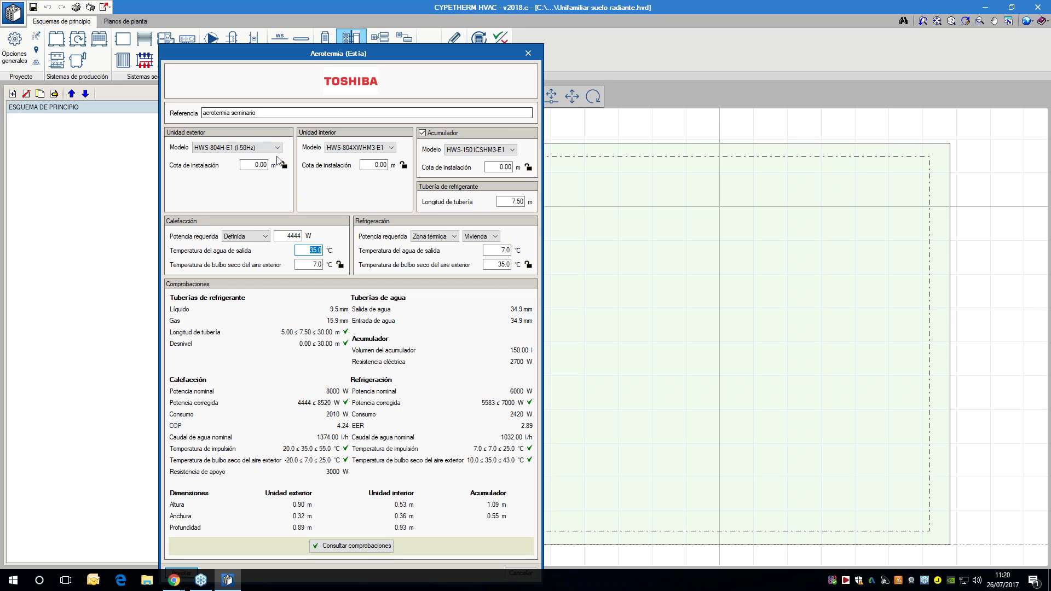
- Set the outdoor unit's installation height to 50 m
{"action": "left_click", "coordinate": [254, 165]}
{"action": "type", "text": "5"}
{"action": "key", "text": "Tab"}
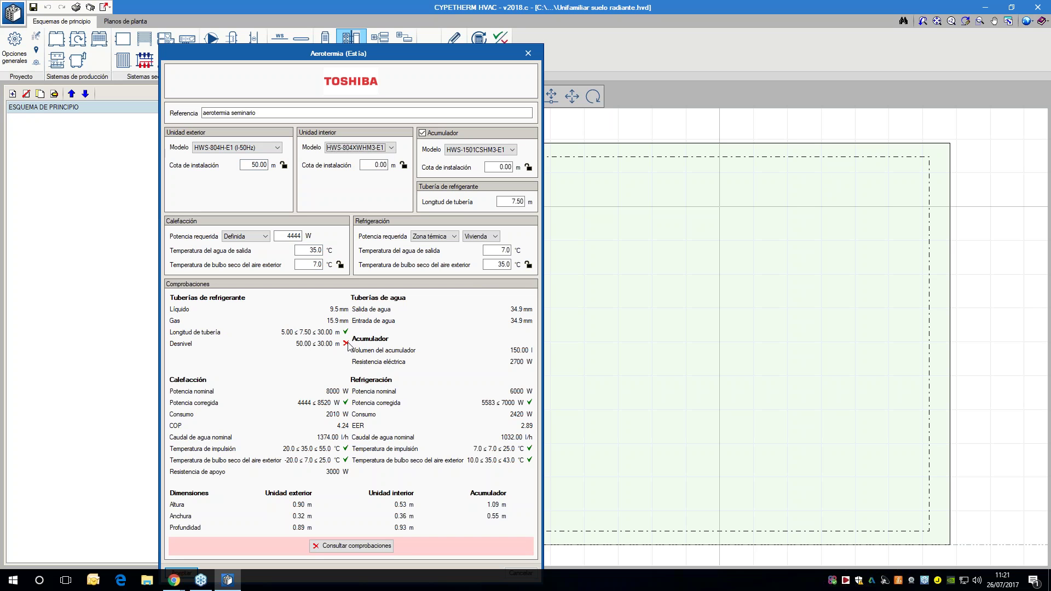
- Open the aerothermal system's checks report, examine the level difference row, and close the report
{"action": "left_click", "coordinate": [339, 545]}
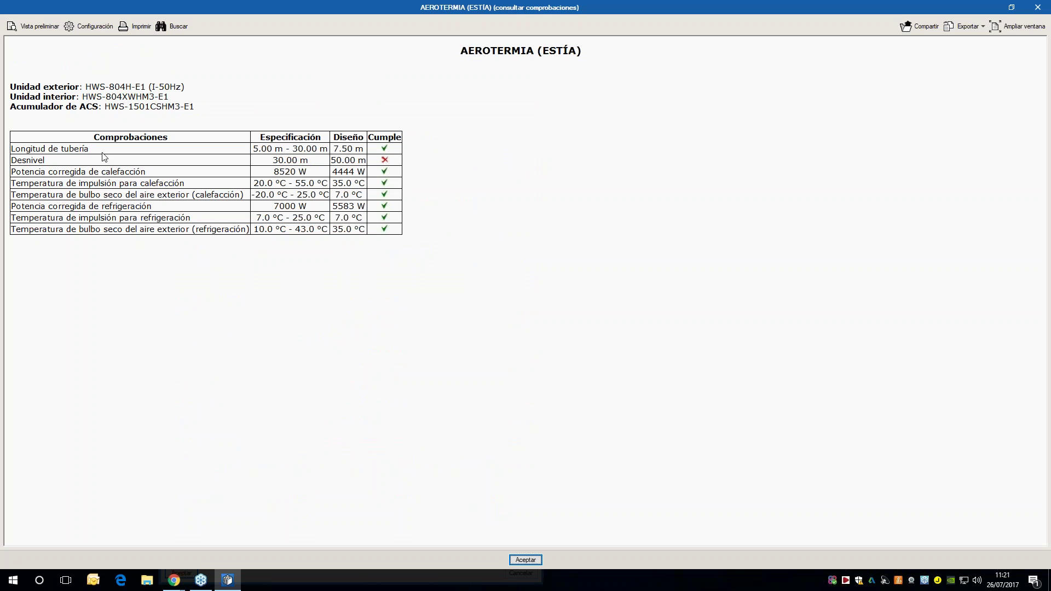
{"action": "left_click_drag", "start_coordinate": [12, 160], "coordinate": [393, 160]}
{"action": "left_click", "coordinate": [398, 167]}
{"action": "left_click", "coordinate": [1036, 8]}
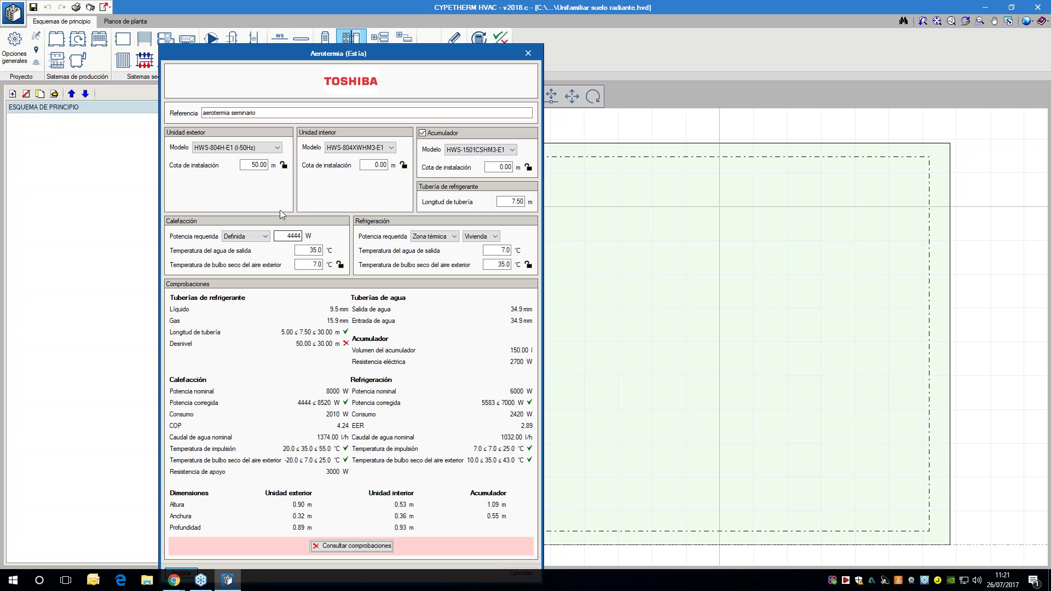
- Reset the outdoor unit's installation height to 0 m
{"action": "double_click", "coordinate": [261, 165]}
{"action": "type", "text": "0"}
{"action": "key", "text": "Tab"}
{"action": "double_click", "coordinate": [258, 164]}
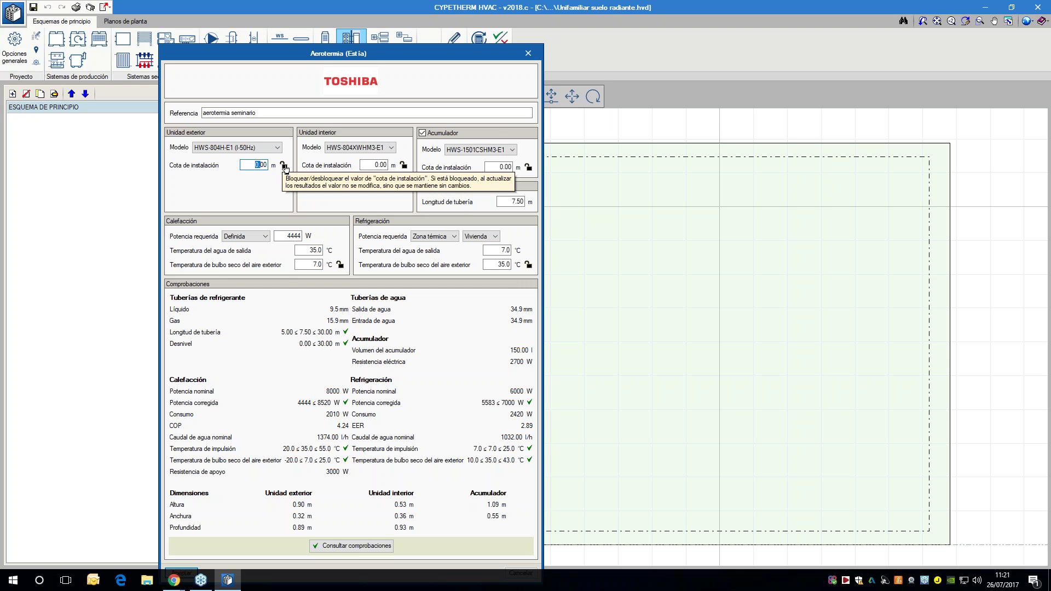
{"action": "left_click", "coordinate": [265, 164]}
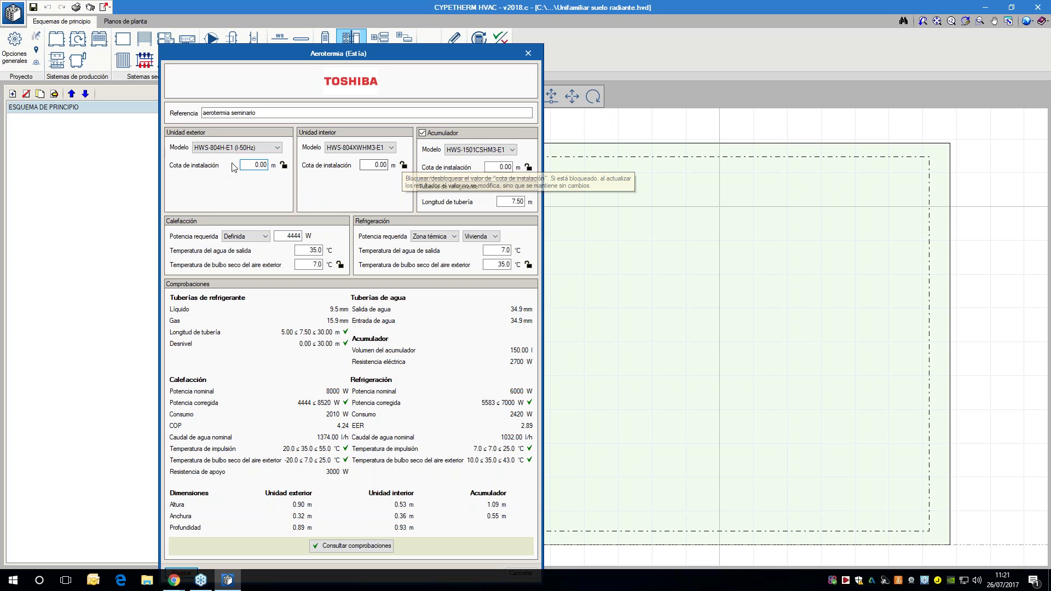
{"action": "left_click_drag", "start_coordinate": [253, 164], "coordinate": [280, 164]}
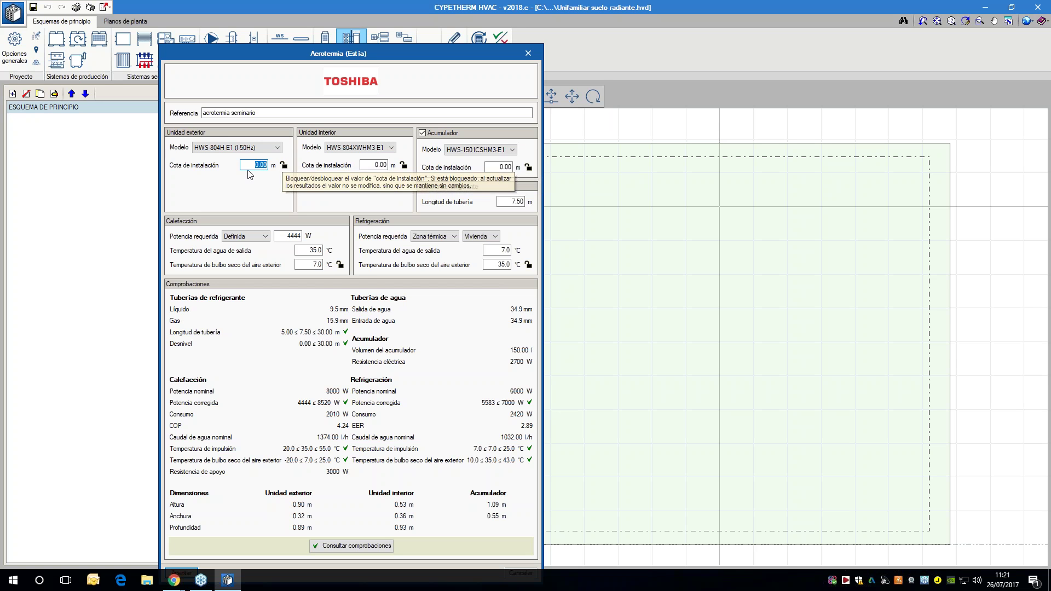
{"action": "key", "text": "Home"}
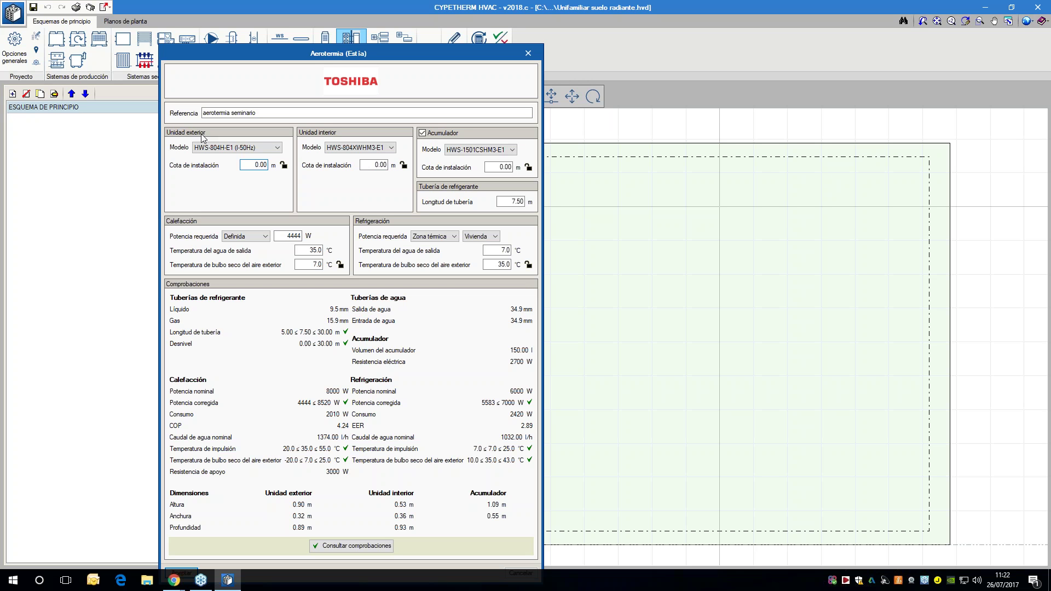
- Set the outdoor unit's installation height to 2.23 m
{"action": "left_click_drag", "start_coordinate": [252, 165], "coordinate": [265, 166]}
{"action": "left_click", "coordinate": [254, 165]}
{"action": "type", "text": "2."}
{"action": "key", "text": "Delete"}
{"action": "key", "text": "Delete"}
{"action": "key", "text": "Delete"}
{"action": "type", "text": "23"}
{"action": "key", "text": "Delete"}
{"action": "left_click", "coordinate": [283, 164]}
- Return the required heating power to the thermal zone Vivienda and bring the whole dialog into view
{"action": "left_click", "coordinate": [247, 237]}
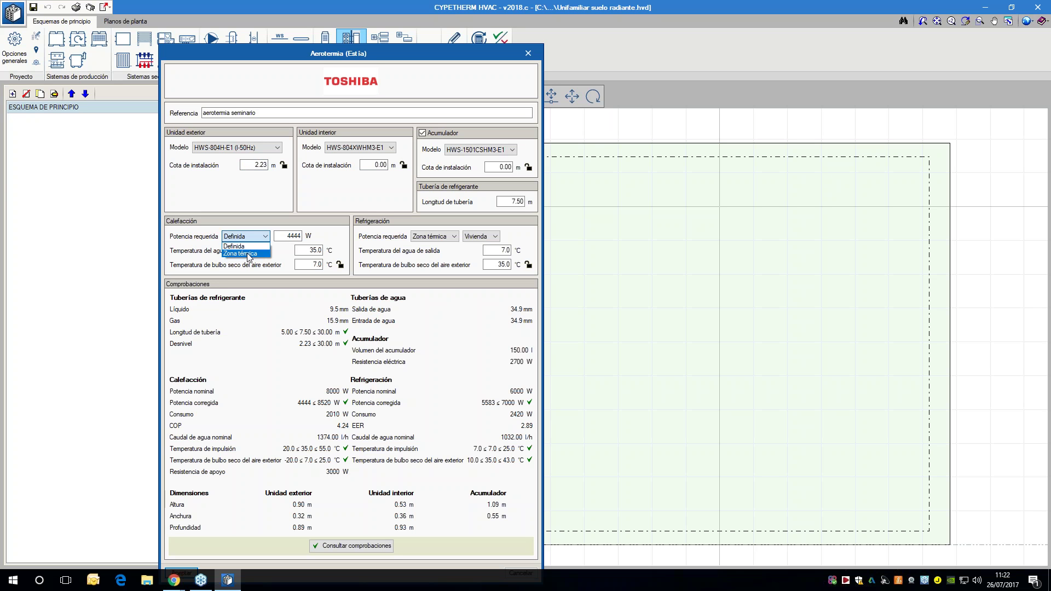
{"action": "left_click", "coordinate": [246, 254]}
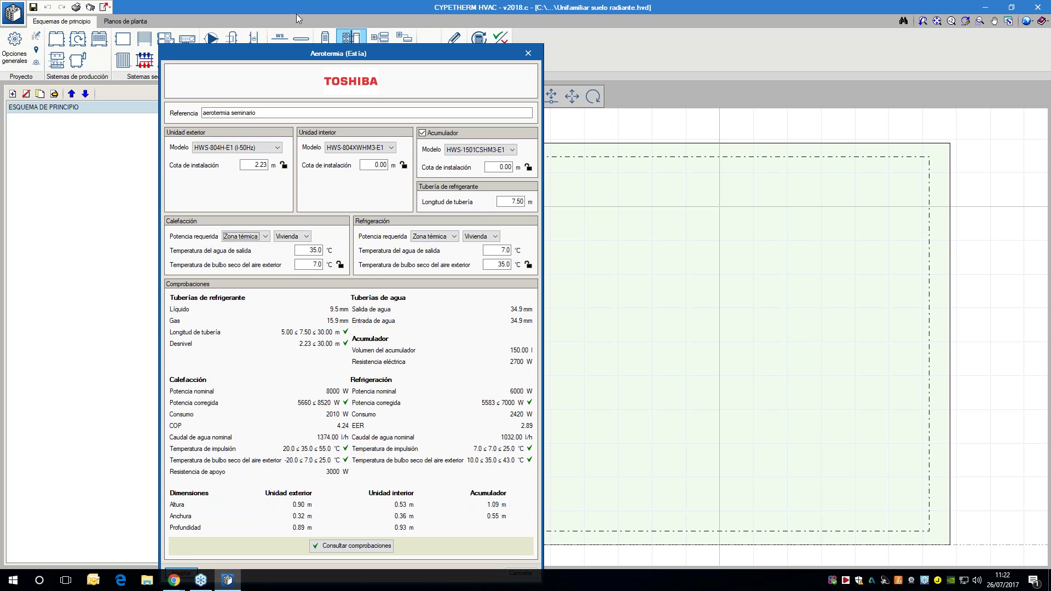
{"action": "left_click_drag", "start_coordinate": [294, 50], "coordinate": [294, 15]}
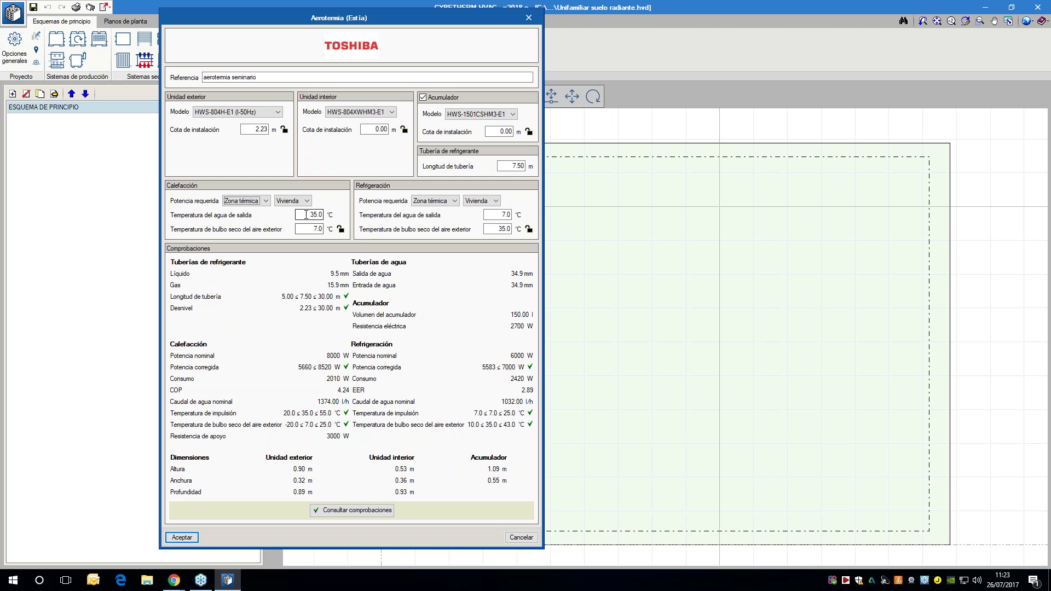
- Set the heating outlet water temperature to 48 °C and the outdoor air dry-bulb temperature to -5 °C
{"action": "left_click_drag", "start_coordinate": [306, 214], "coordinate": [329, 214]}
{"action": "type", "text": "48"}
{"action": "key", "text": "Tab"}
{"action": "type", "text": "-"}
{"action": "key", "text": "Tab"}
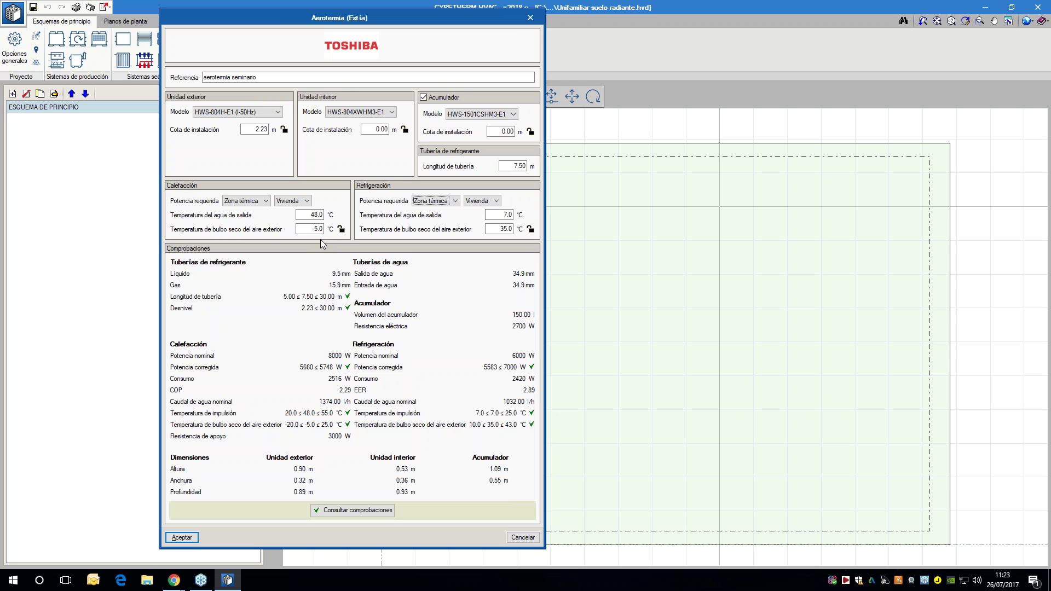
{"action": "left_click", "coordinate": [307, 214]}
- Accept the aerothermal system settings and place its symbol in the upper-left area of the A3 sheet
{"action": "left_click", "coordinate": [176, 539]}
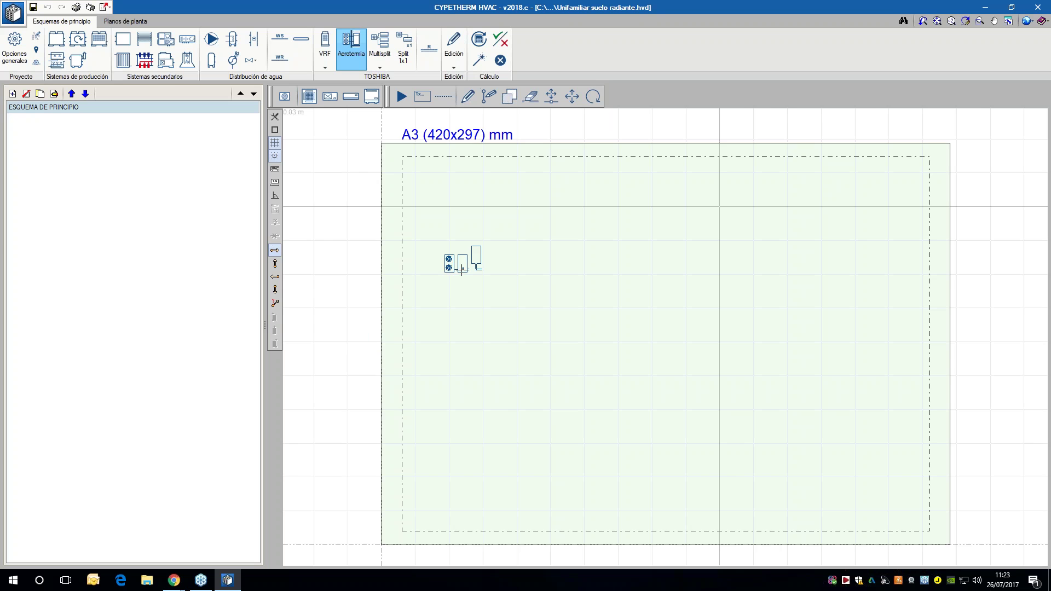
{"action": "scroll", "coordinate": [446, 280], "scroll_direction": "up", "scroll_amount": 2}
{"action": "left_click", "coordinate": [446, 283]}
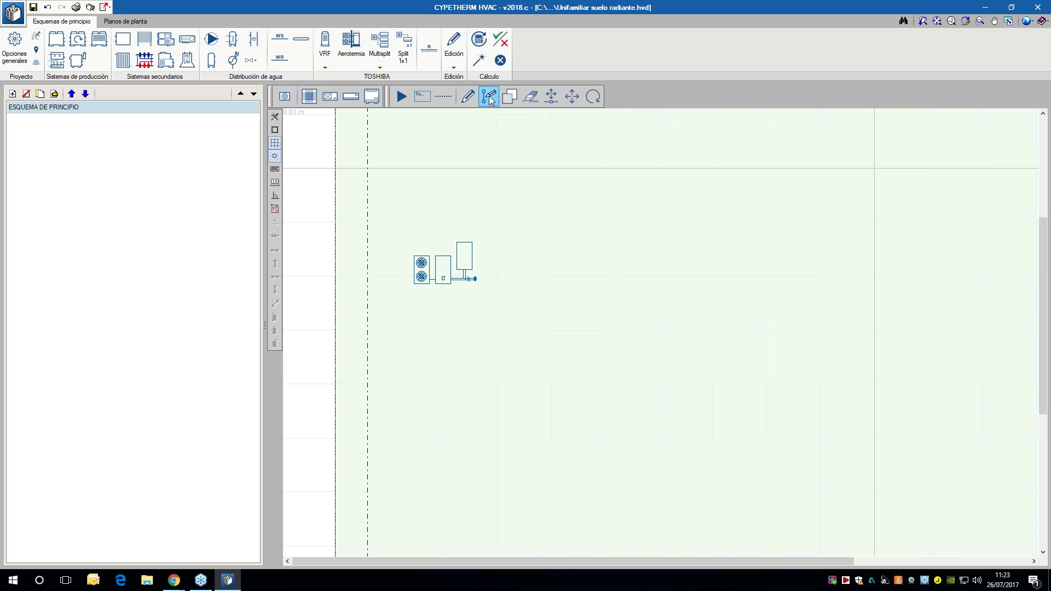
- Enlarge the aerothermal system symbol to somewhat more than twice its size
{"action": "mouse_move", "coordinate": [439, 282]}
{"action": "scroll", "coordinate": [433, 288], "scroll_direction": "up", "scroll_amount": 3}
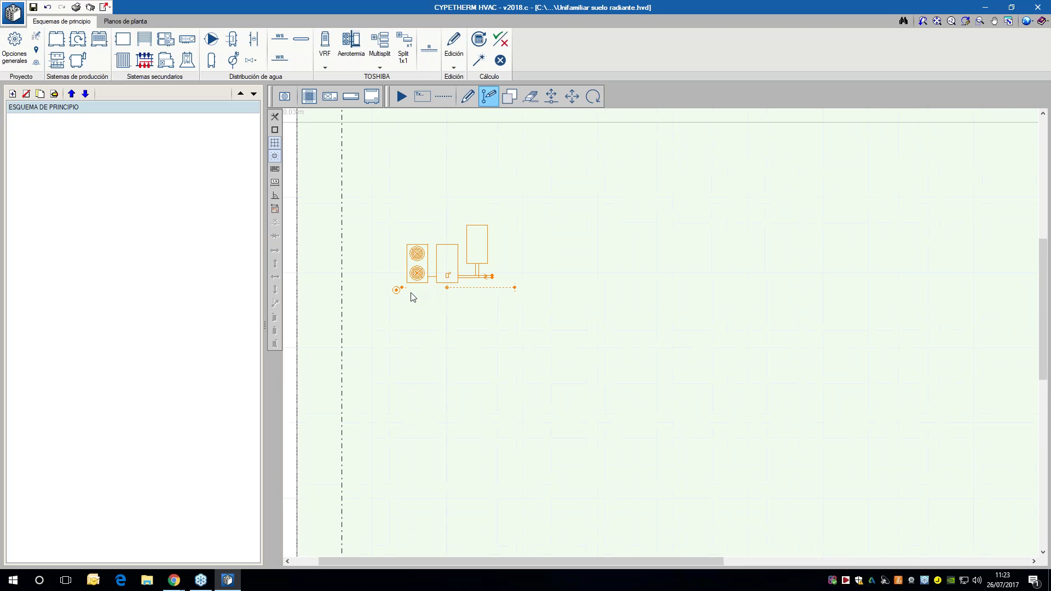
{"action": "left_click", "coordinate": [404, 290]}
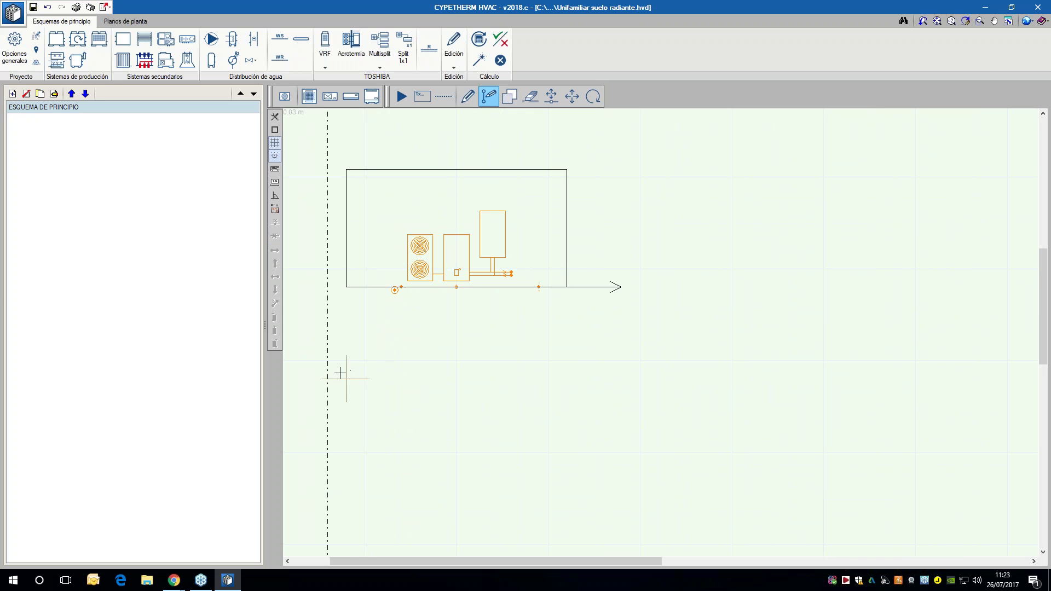
{"action": "scroll", "coordinate": [455, 285], "scroll_direction": "up", "scroll_amount": 3}
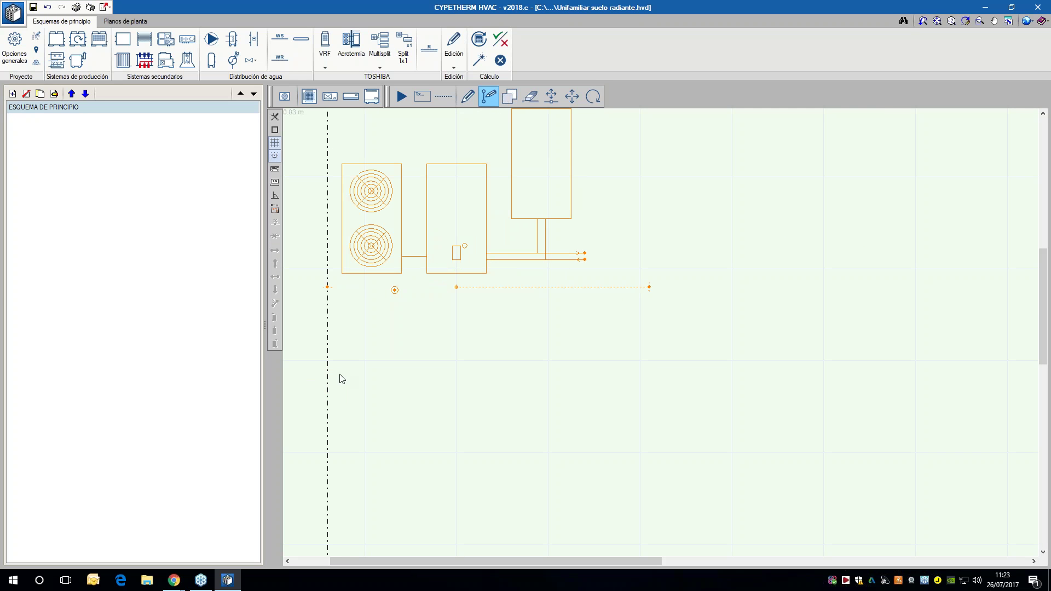
{"action": "right_click", "coordinate": [508, 355]}
- Place an underfloor heating manifold to the right of the aerothermal system, with its connections facing the system
{"action": "scroll", "coordinate": [715, 206], "scroll_direction": "down", "scroll_amount": 3}
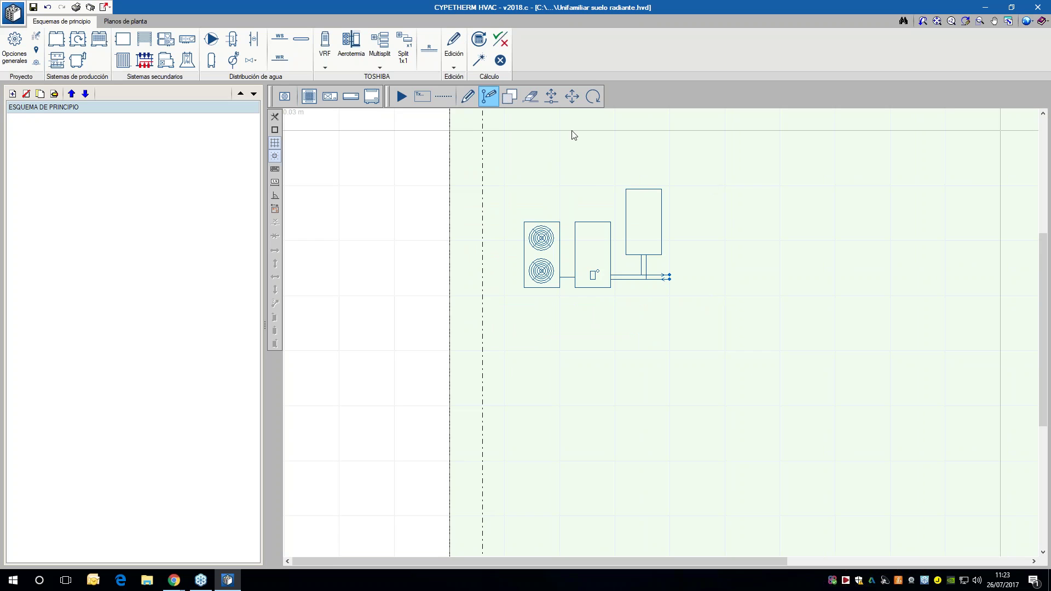
{"action": "middle_click_drag", "start_coordinate": [592, 294], "coordinate": [525, 318]}
{"action": "mouse_move", "coordinate": [524, 317]}
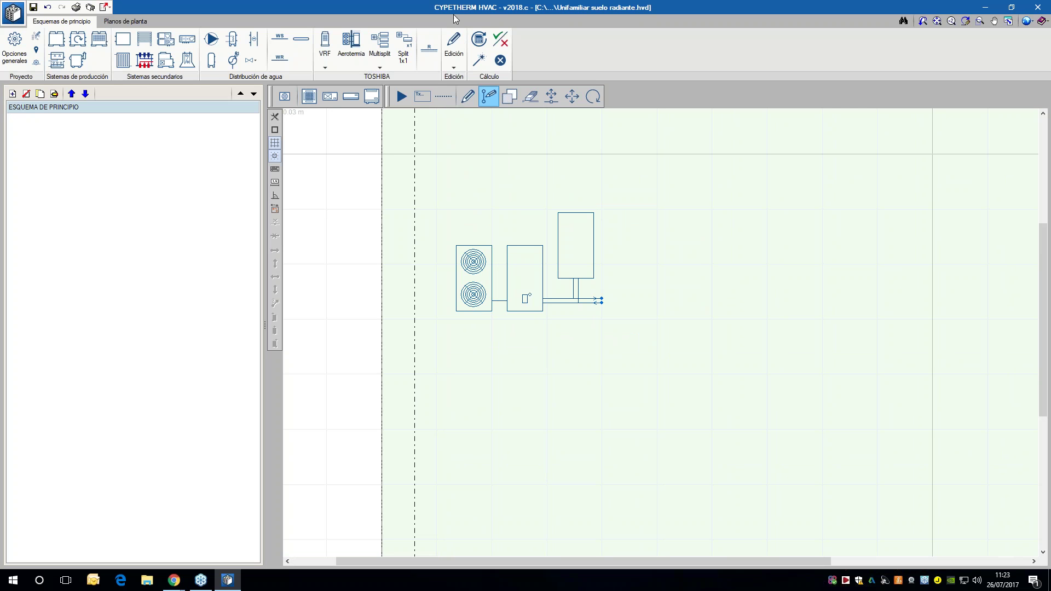
{"action": "left_click", "coordinate": [145, 60]}
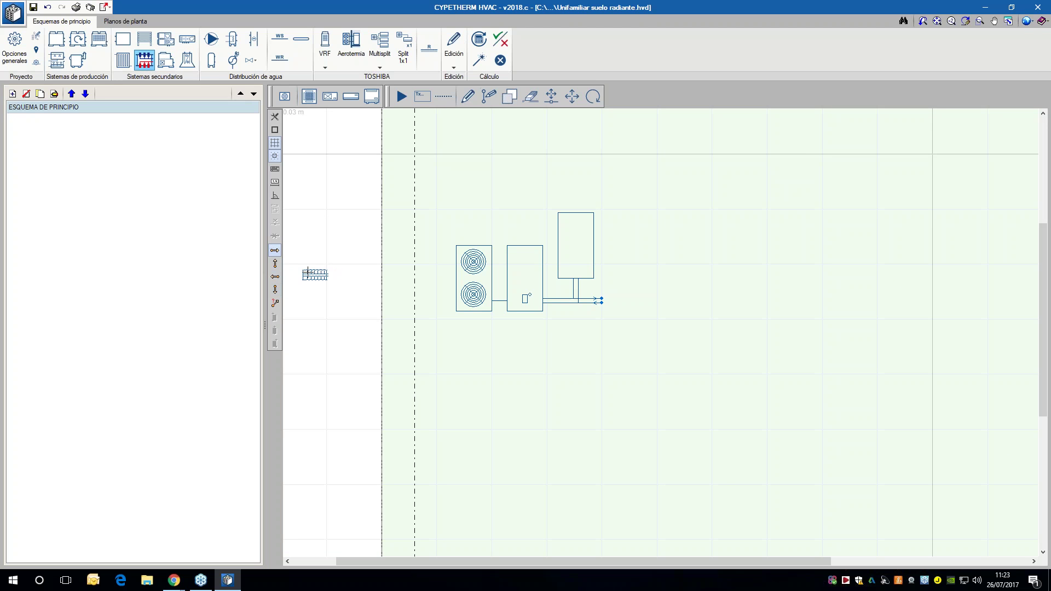
{"action": "scroll", "coordinate": [677, 307], "scroll_direction": "up", "scroll_amount": 4}
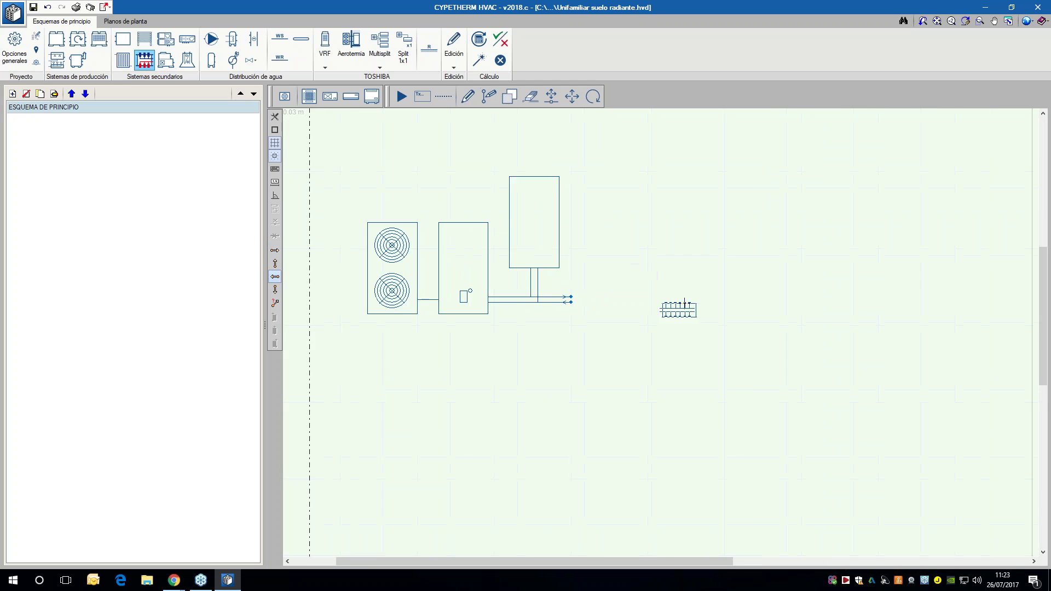
{"action": "left_click", "coordinate": [773, 295]}
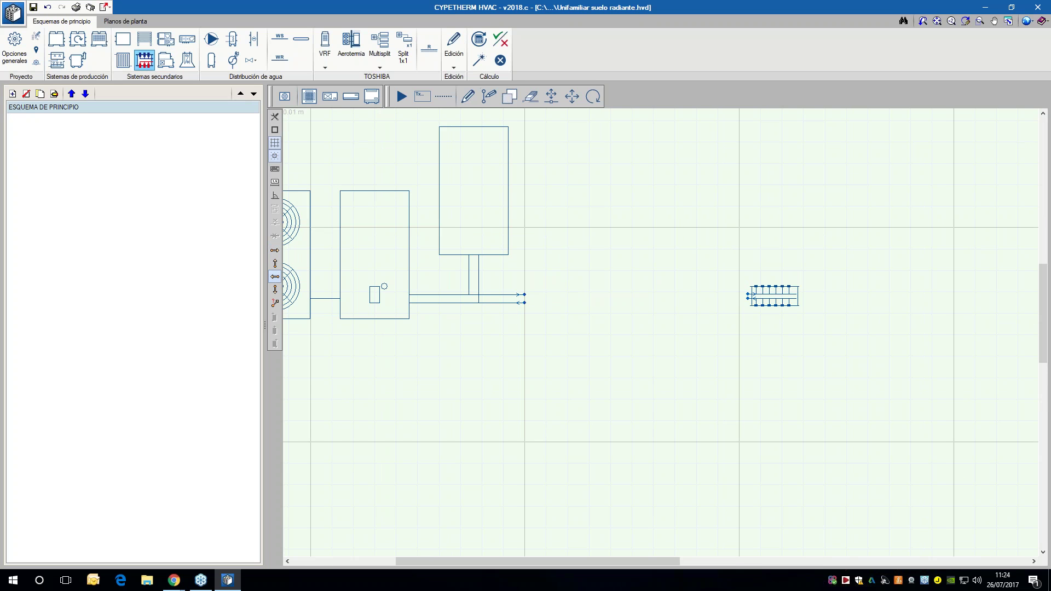
- Enlarge the manifold symbol by stretching it on both sides
{"action": "left_click", "coordinate": [489, 97]}
{"action": "scroll", "coordinate": [763, 300], "scroll_direction": "up", "scroll_amount": 3}
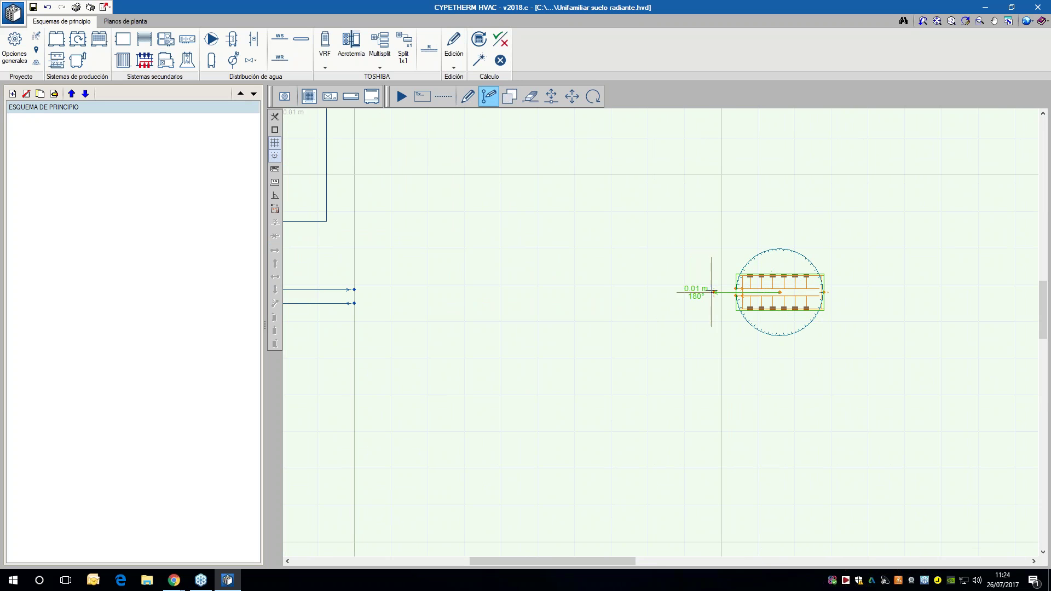
{"action": "left_click", "coordinate": [717, 288]}
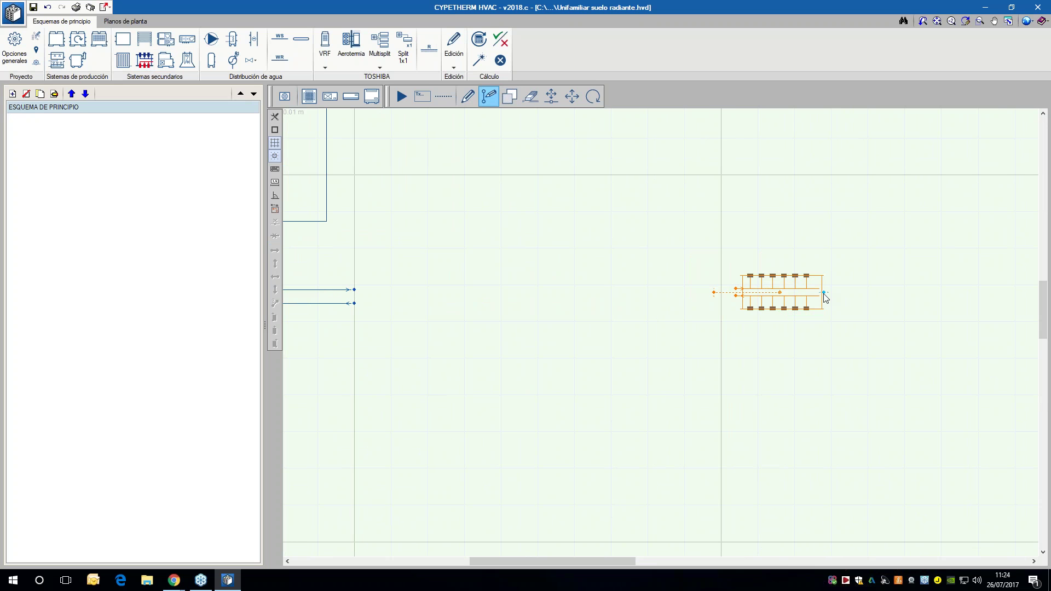
{"action": "left_click", "coordinate": [918, 292]}
{"action": "scroll", "coordinate": [750, 199], "scroll_direction": "down", "scroll_amount": 3}
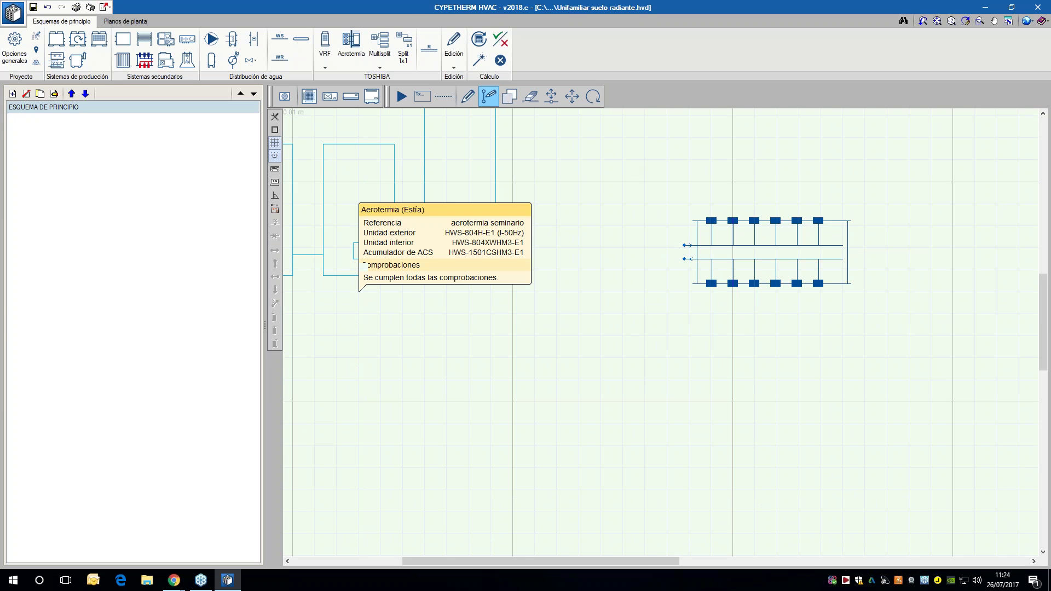
- Draw a supply pipe with the default DN10, 2 m settings from the aerothermal system's outlet to the manifold's inlet
{"action": "left_click", "coordinate": [280, 38]}
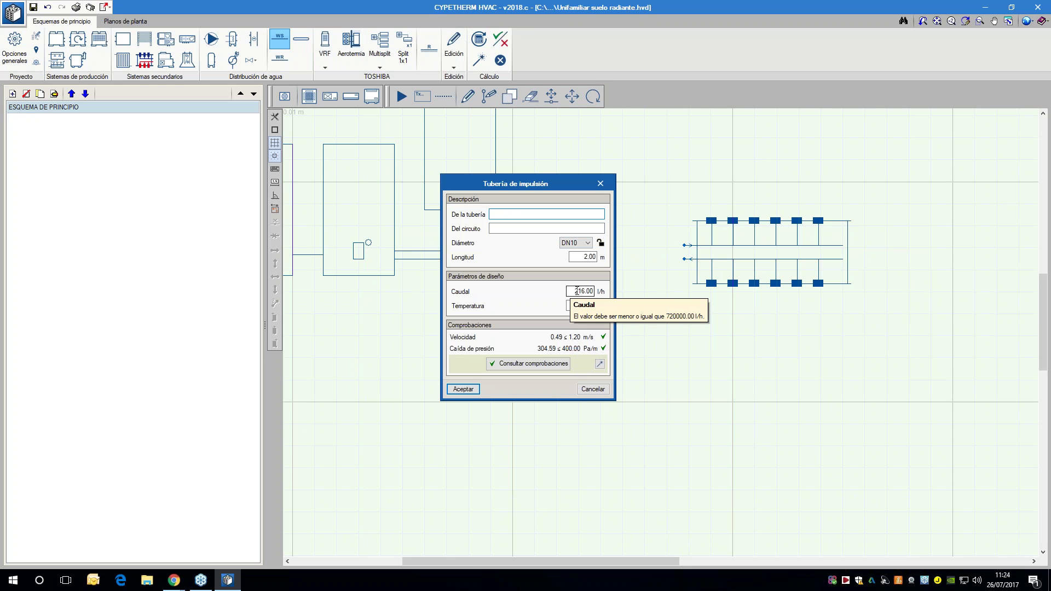
{"action": "left_click", "coordinate": [463, 388]}
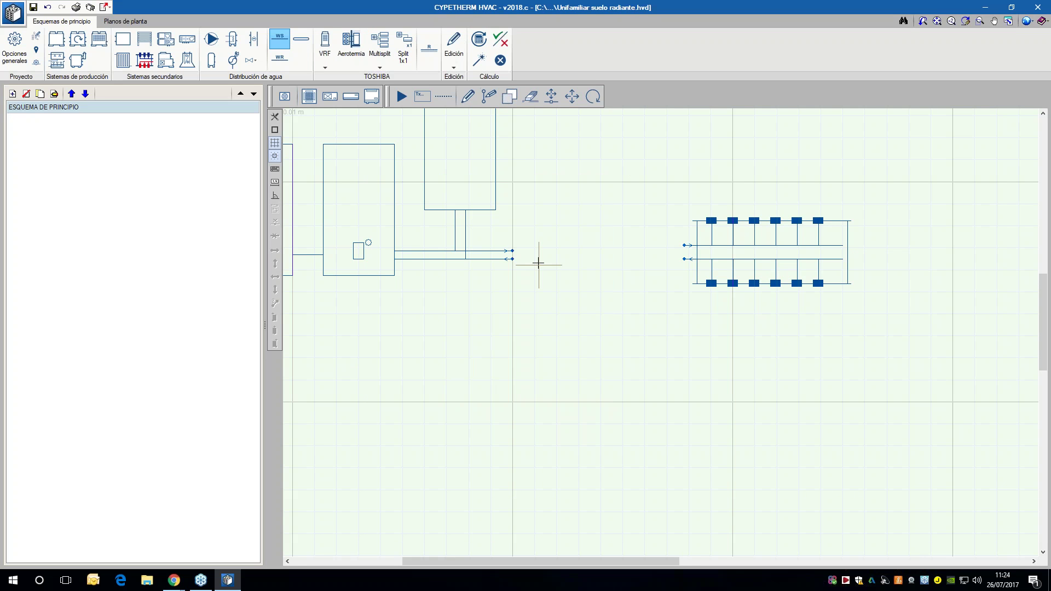
{"action": "left_click", "coordinate": [519, 252]}
{"action": "scroll", "coordinate": [629, 245], "scroll_direction": "up", "scroll_amount": 2}
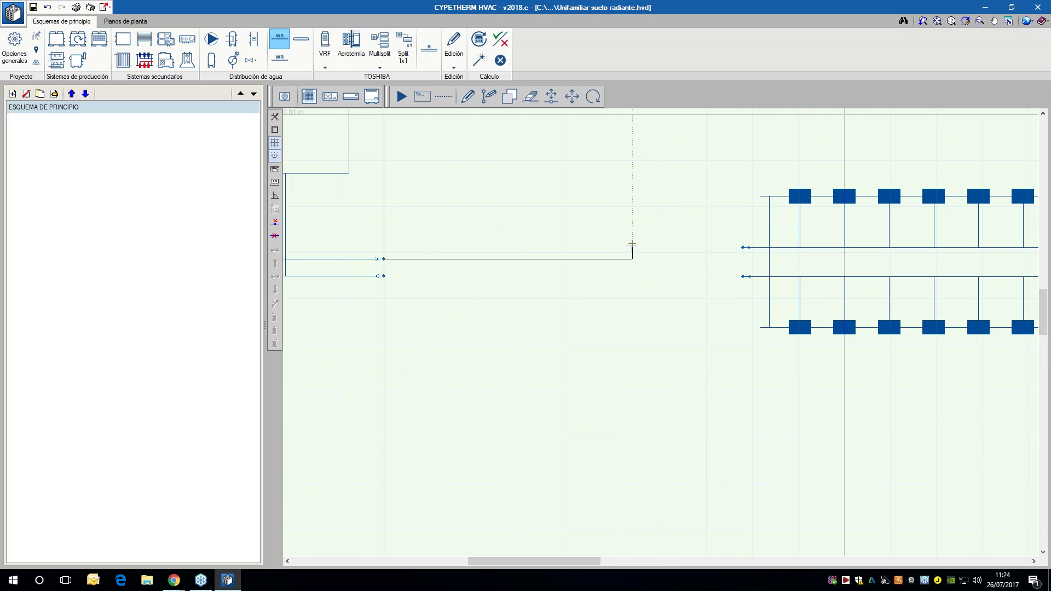
{"action": "scroll", "coordinate": [632, 244], "scroll_direction": "up", "scroll_amount": 1}
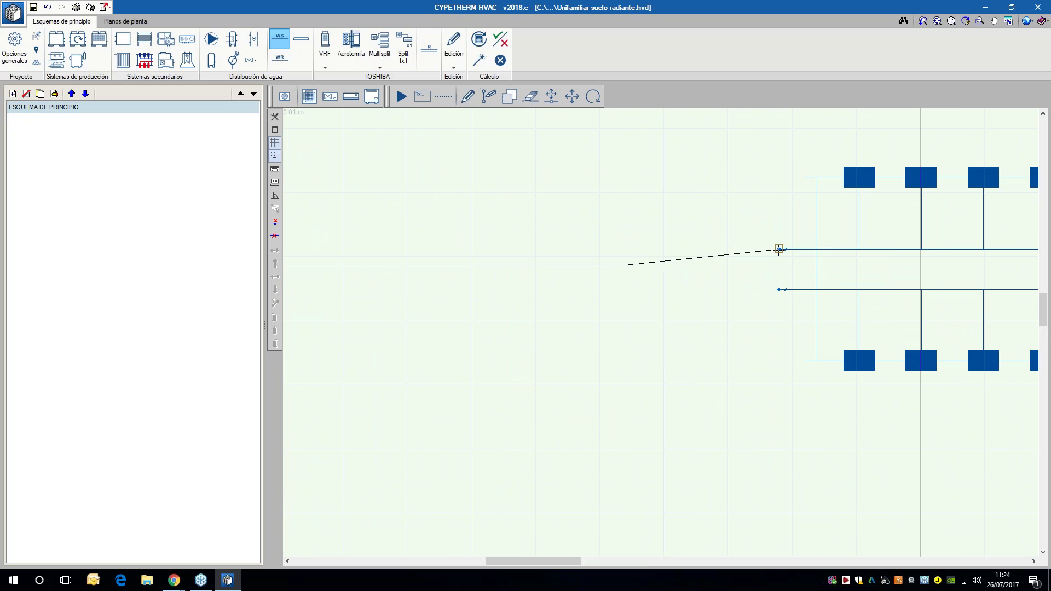
{"action": "left_click", "coordinate": [778, 250]}
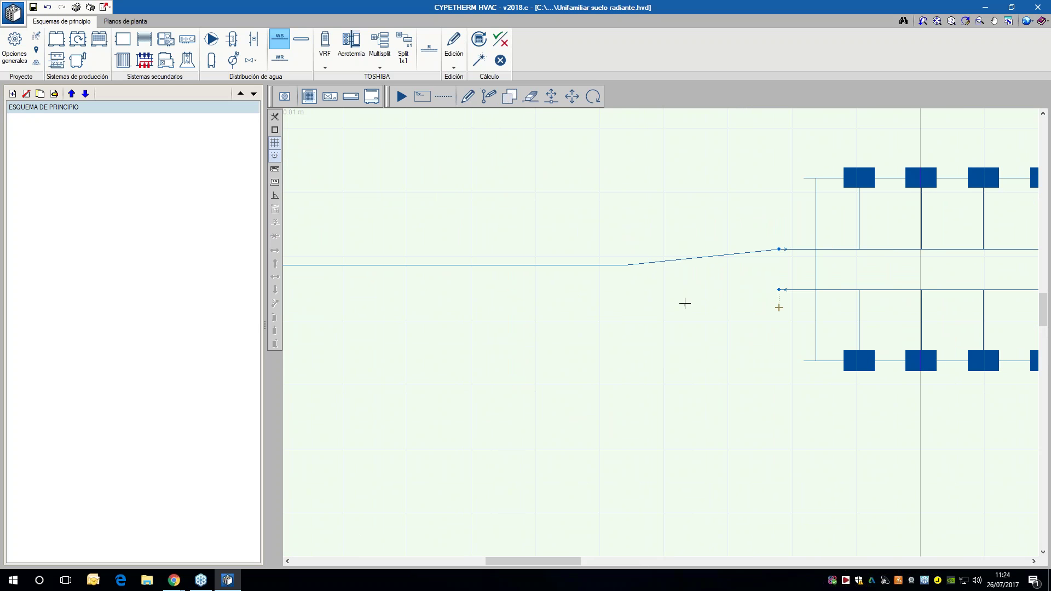
- Draw a return pipe with the default DN10, 2 m settings from the manifold's return connection back to the aerothermal system
{"action": "left_click", "coordinate": [279, 60]}
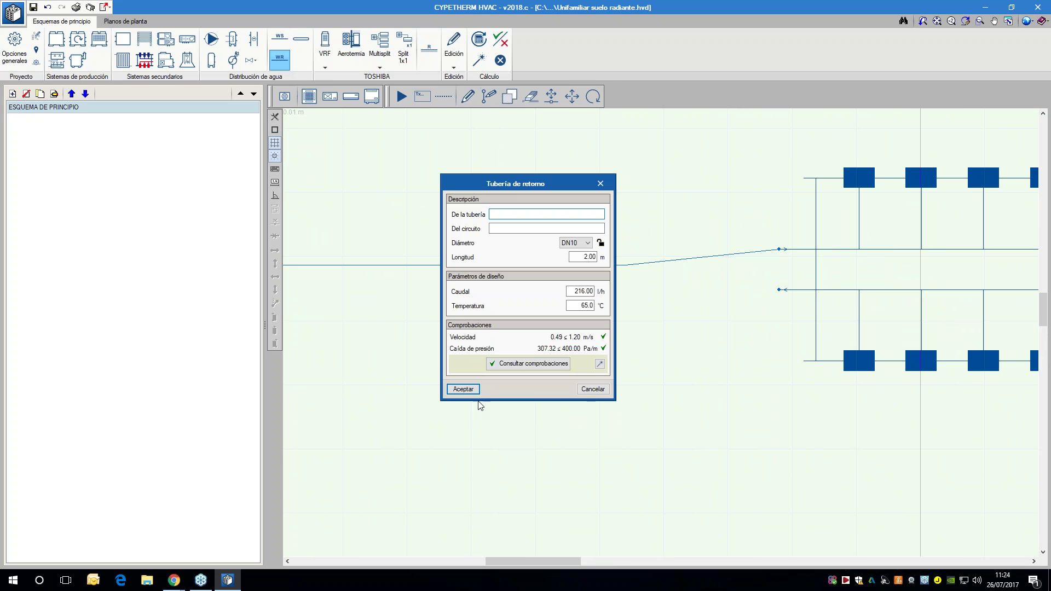
{"action": "left_click", "coordinate": [463, 389]}
{"action": "left_click", "coordinate": [778, 289]}
{"action": "middle_click_drag", "start_coordinate": [537, 320], "coordinate": [659, 310]}
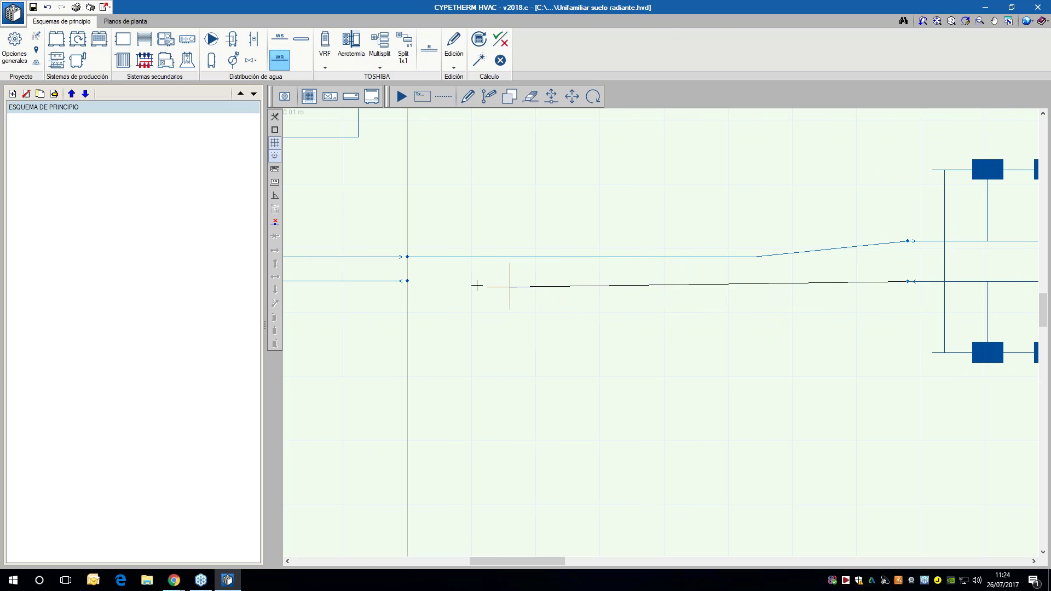
{"action": "left_click", "coordinate": [407, 281]}
{"action": "scroll", "coordinate": [648, 323], "scroll_direction": "down", "scroll_amount": 2}
{"action": "middle_click_drag", "start_coordinate": [710, 332], "coordinate": [537, 365]}
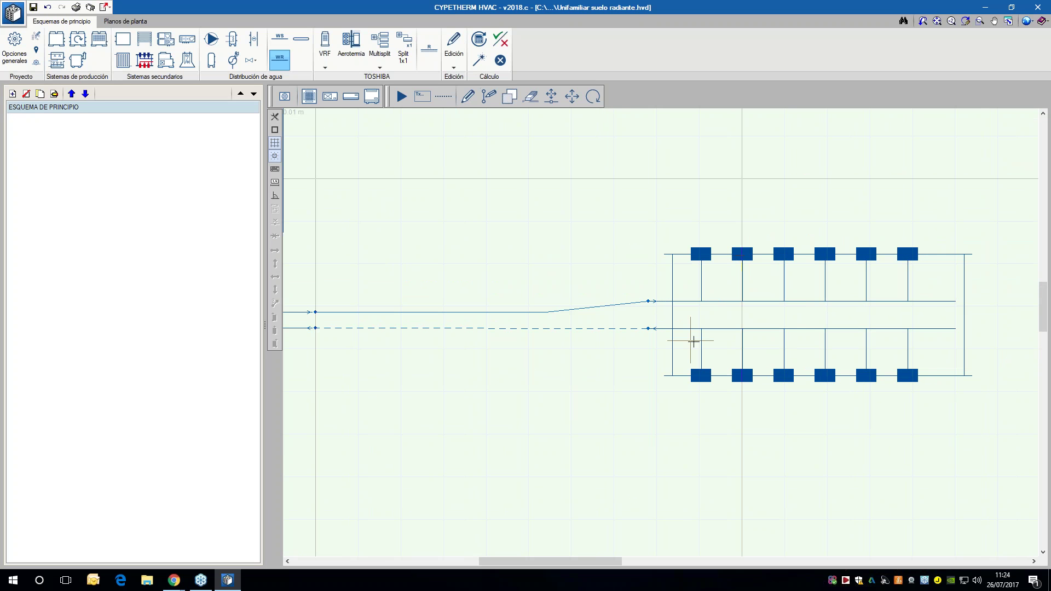
{"action": "scroll", "coordinate": [673, 363], "scroll_direction": "down", "scroll_amount": 2}
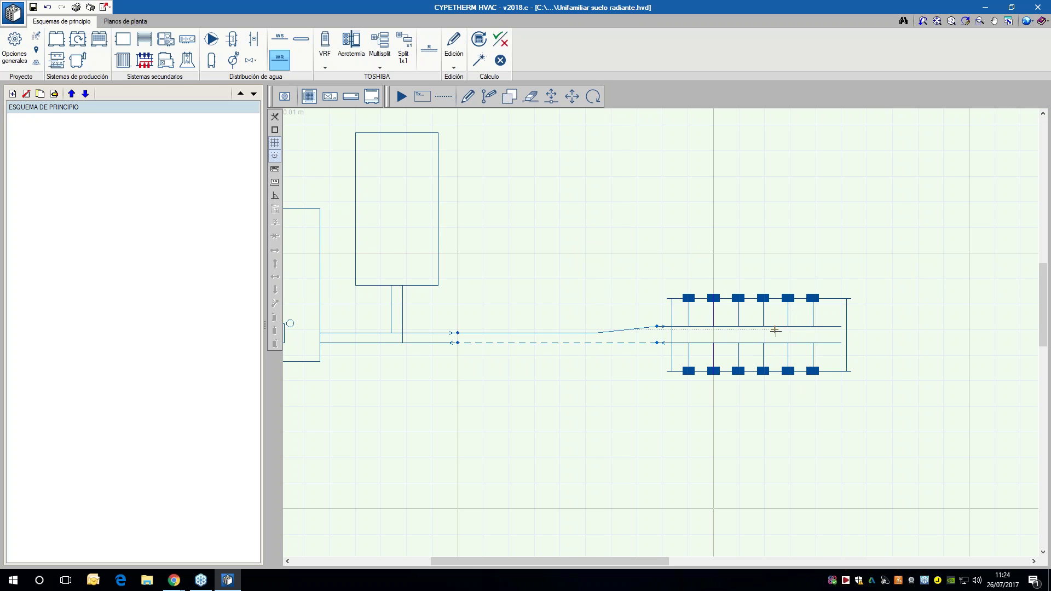
{"action": "scroll", "coordinate": [762, 376], "scroll_direction": "down", "scroll_amount": 1}
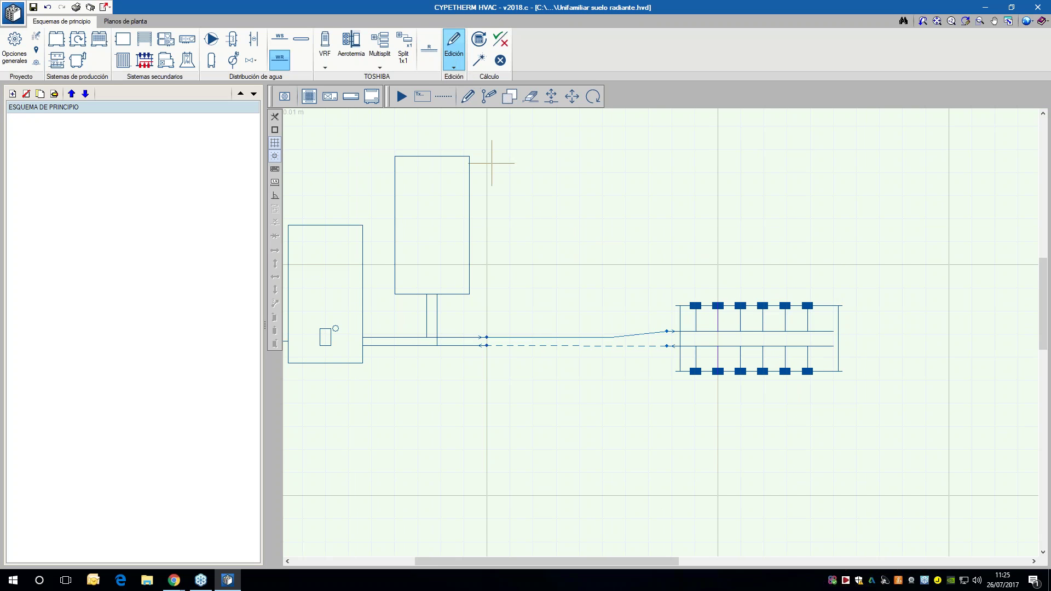
- Calculate the ground-floor underfloor heating circuits on the floor plan and look up the manifold's heating flow rate in its results report
{"action": "left_click", "coordinate": [135, 22]}
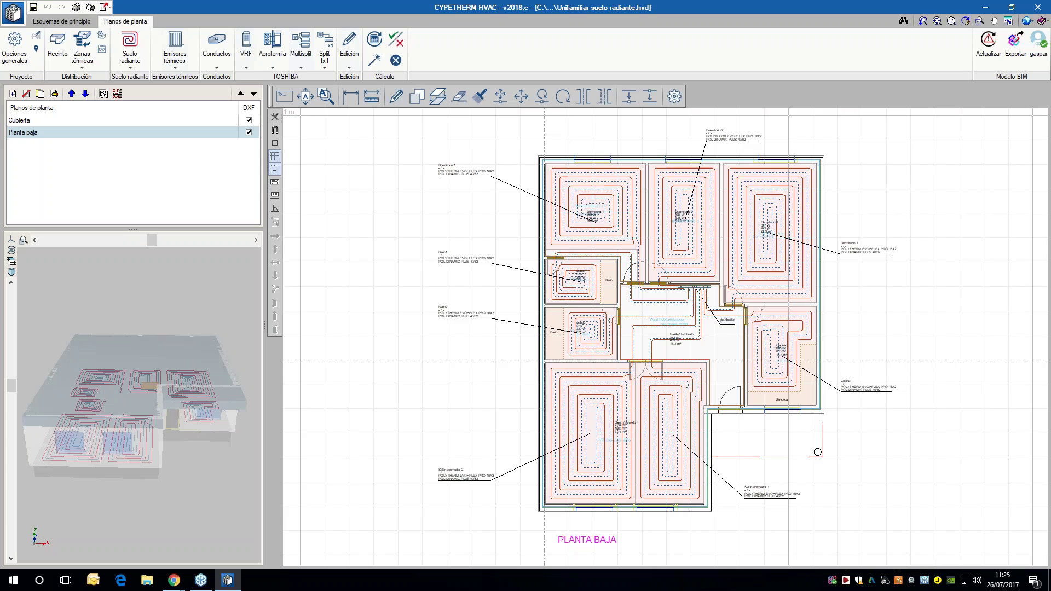
{"action": "scroll", "coordinate": [733, 345], "scroll_direction": "up", "scroll_amount": 3}
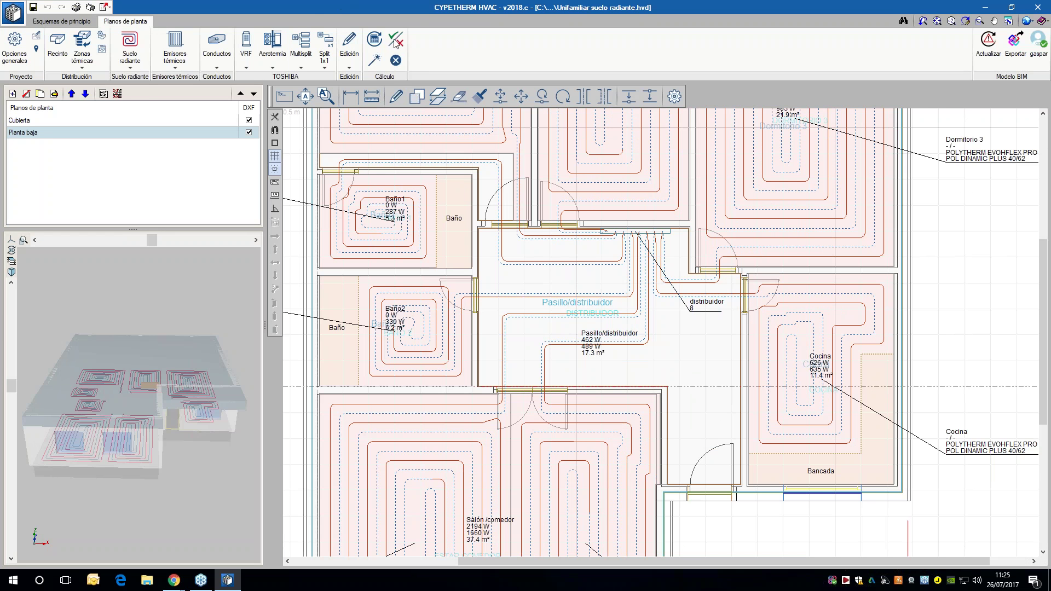
{"action": "left_click", "coordinate": [395, 40]}
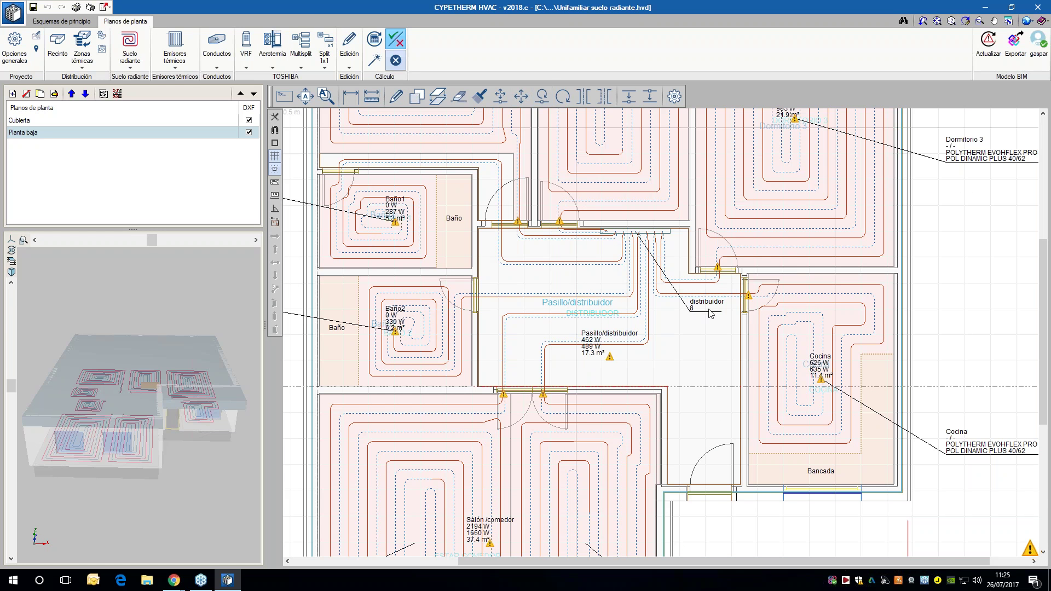
{"action": "left_click", "coordinate": [374, 61]}
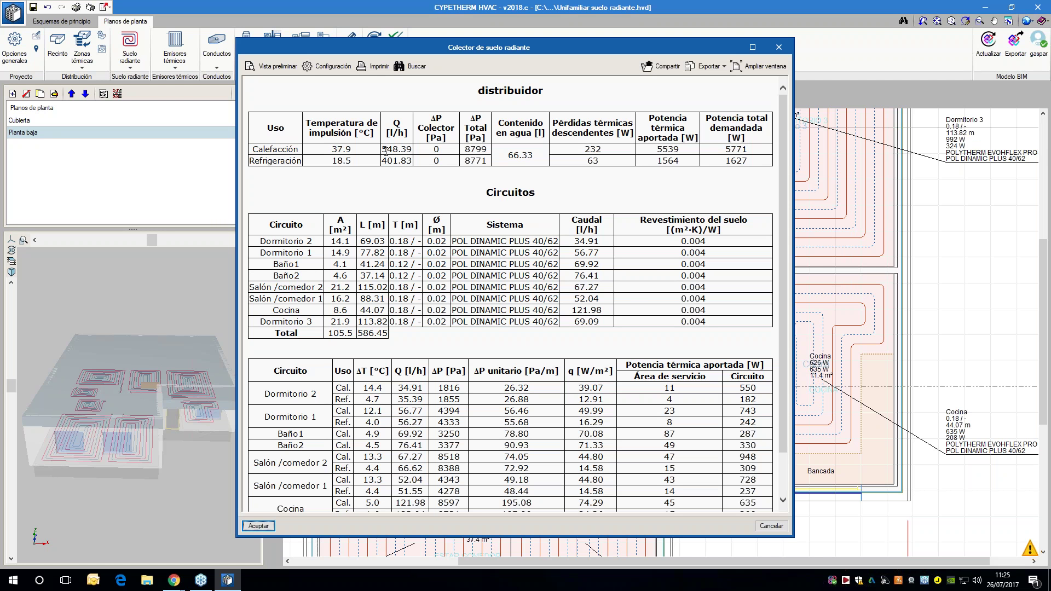
{"action": "double_click", "coordinate": [386, 150]}
- Edit the schematic's supply pipe with a flow rate of 549 l/h and a temperature of 40 °C, and size its diameter automatically to DN20
{"action": "left_click", "coordinate": [81, 24]}
{"action": "scroll", "coordinate": [652, 291], "scroll_direction": "up", "scroll_amount": 4}
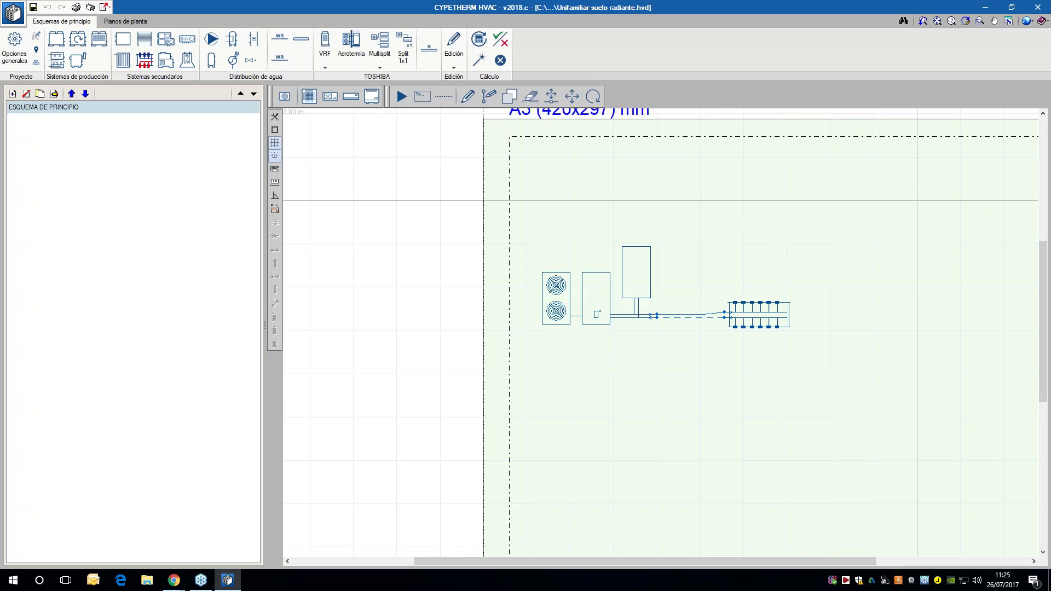
{"action": "left_click", "coordinate": [722, 331]}
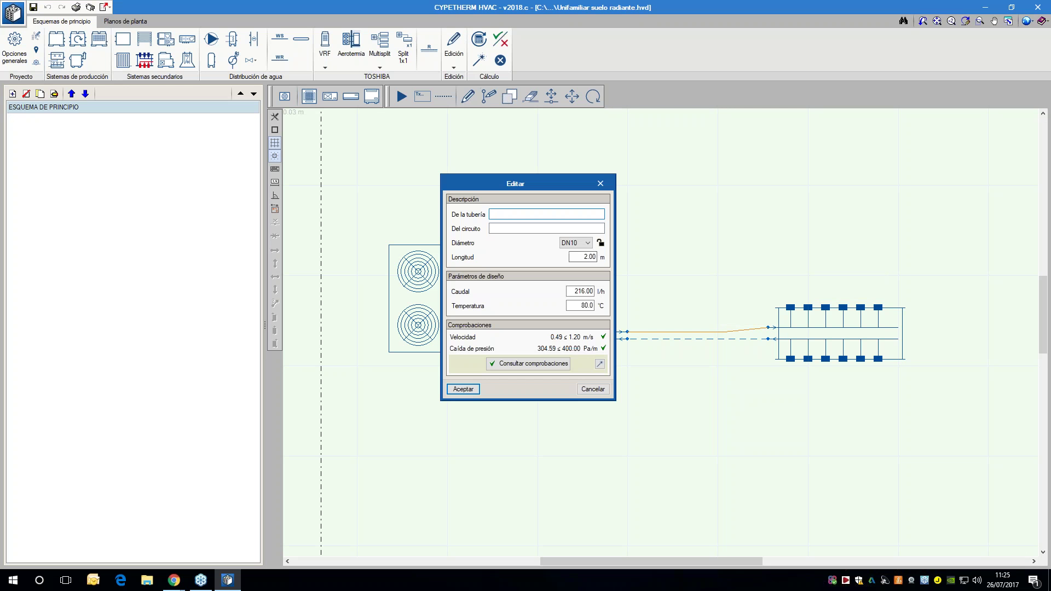
{"action": "left_click", "coordinate": [580, 291]}
{"action": "type", "text": "549"}
{"action": "key", "text": "Tab"}
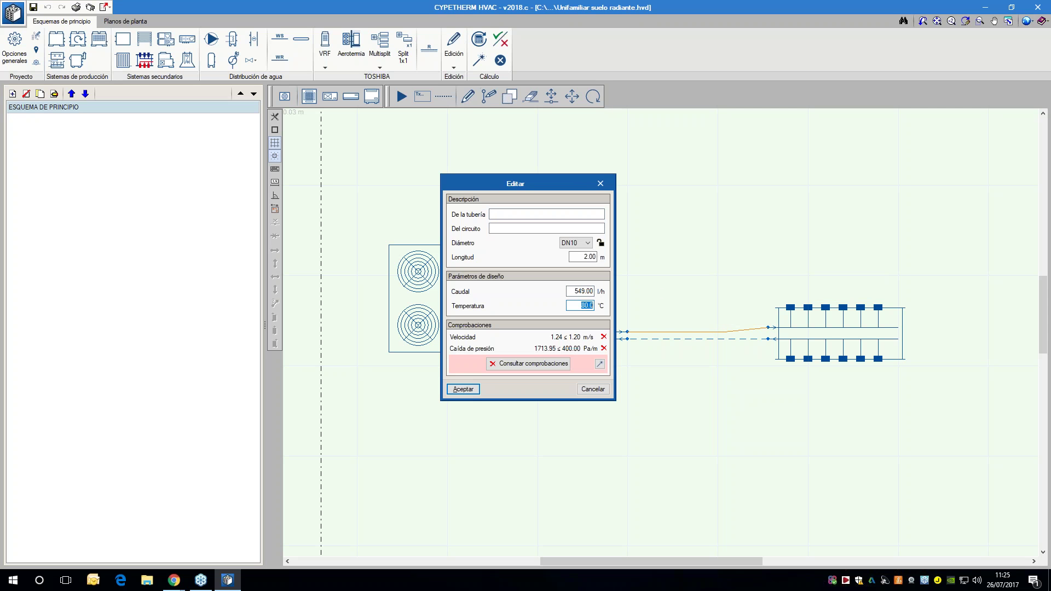
{"action": "type", "text": "40"}
{"action": "key", "text": "Tab"}
{"action": "left_click", "coordinate": [600, 365]}
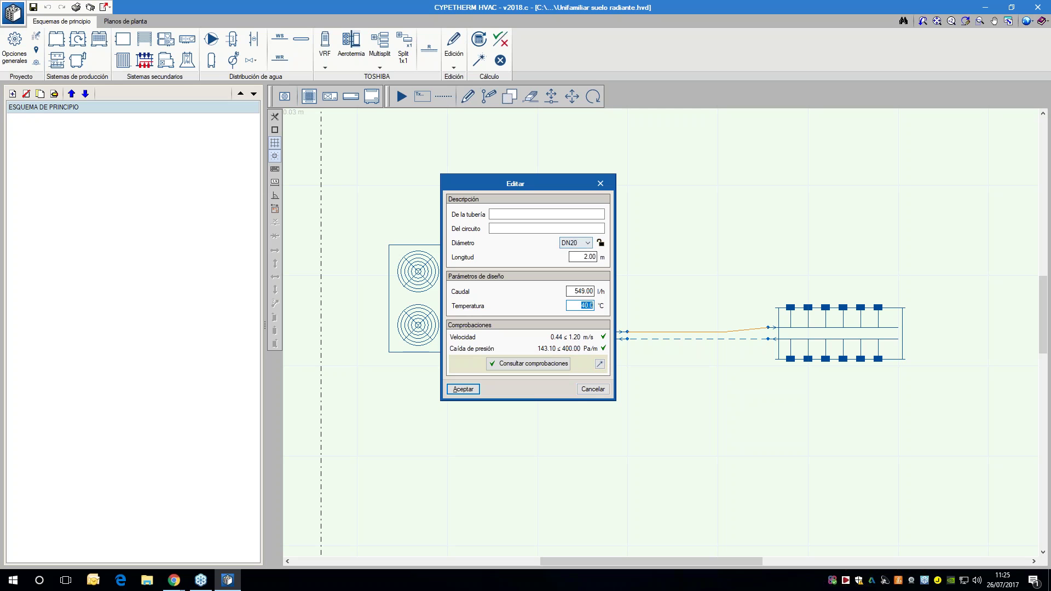
{"action": "left_click", "coordinate": [584, 291]}
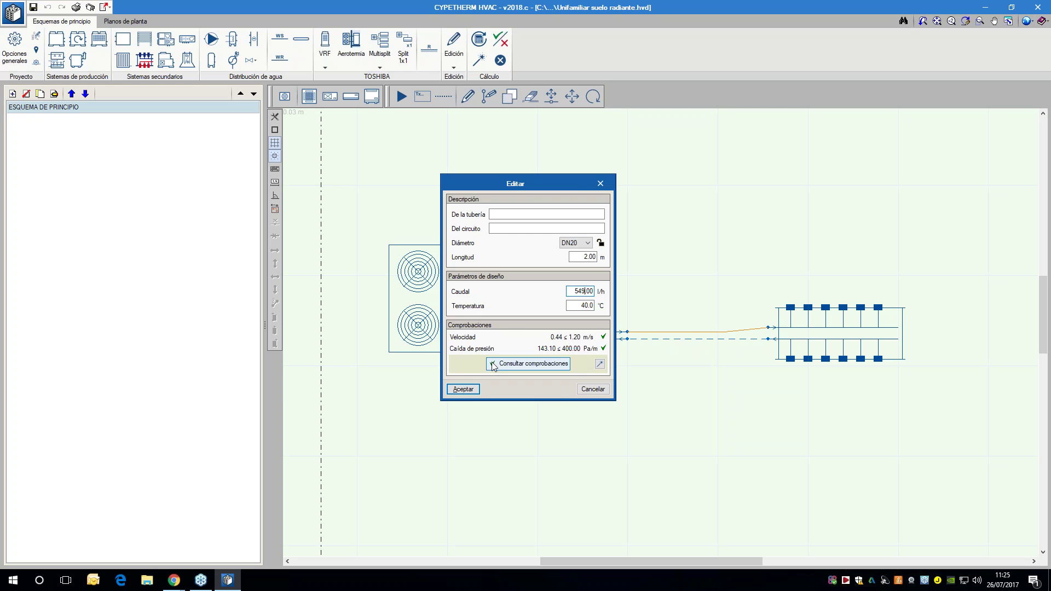
{"action": "left_click", "coordinate": [464, 389]}
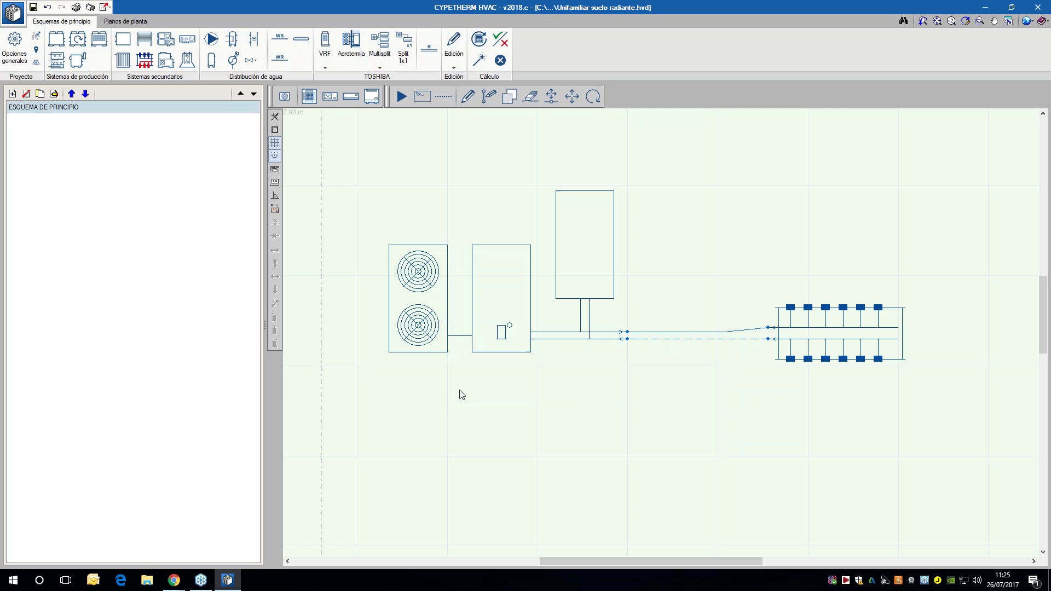
- Set the return pipe's flow rate to 549 l/h and size its diameter automatically to DN20
{"action": "scroll", "coordinate": [603, 380], "scroll_direction": "up", "scroll_amount": 2}
{"action": "left_click", "coordinate": [732, 330]}
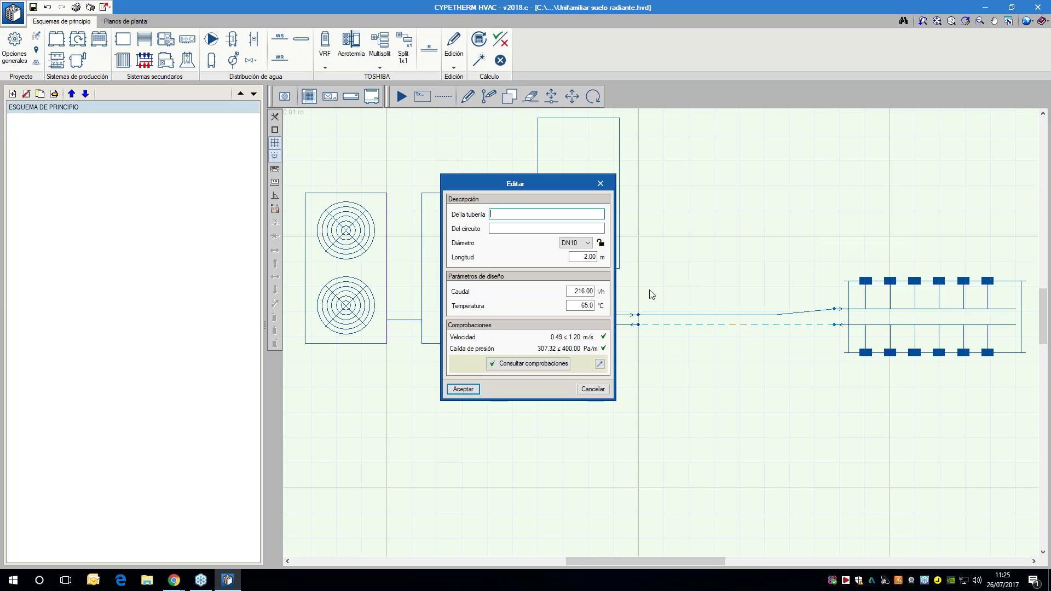
{"action": "type", "text": "549"}
{"action": "key", "text": "Tab"}
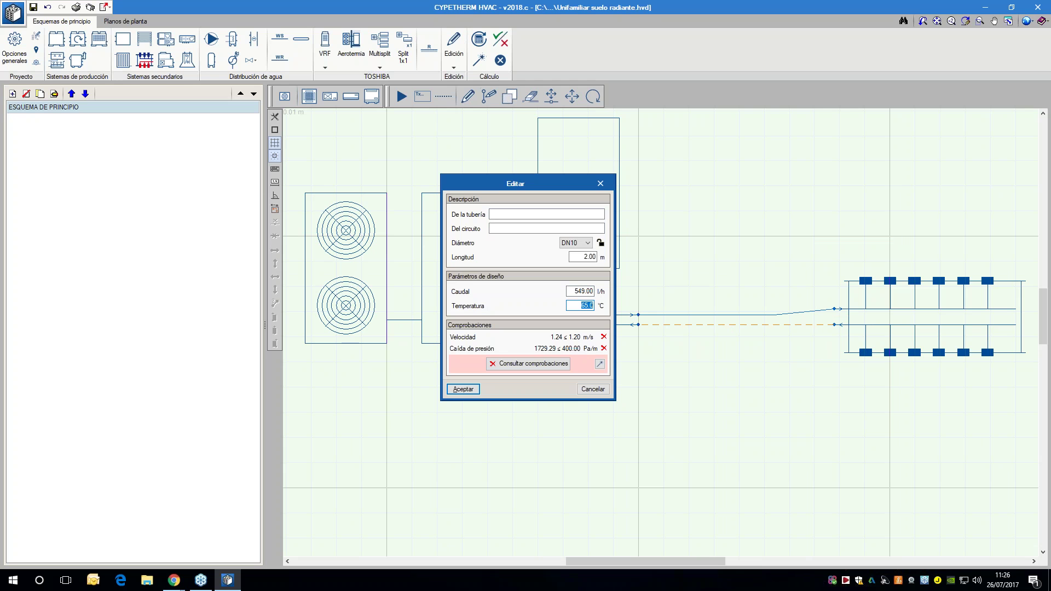
{"action": "key", "text": "Tab"}
{"action": "left_click", "coordinate": [598, 363]}
{"action": "left_click", "coordinate": [459, 389]}
{"action": "scroll", "coordinate": [635, 375], "scroll_direction": "down", "scroll_amount": 2}
{"action": "scroll", "coordinate": [646, 397], "scroll_direction": "down", "scroll_amount": 2}
{"action": "scroll", "coordinate": [646, 394], "scroll_direction": "up", "scroll_amount": 1}
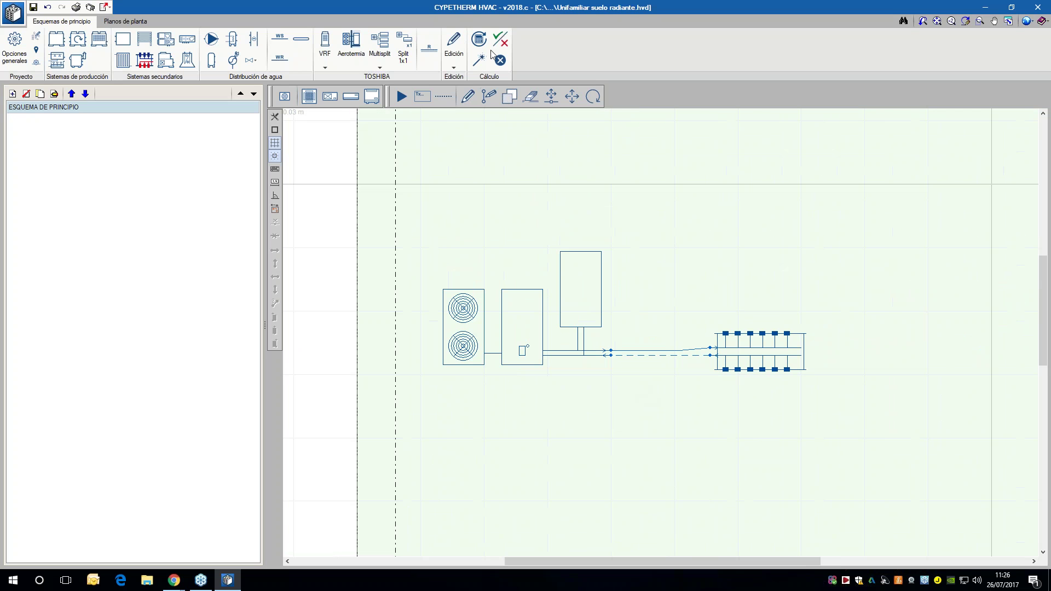
- In the schematic's drawing preferences, show the reference and the nominal, corrected and required power of refrigerant systems
{"action": "left_click", "coordinate": [35, 38]}
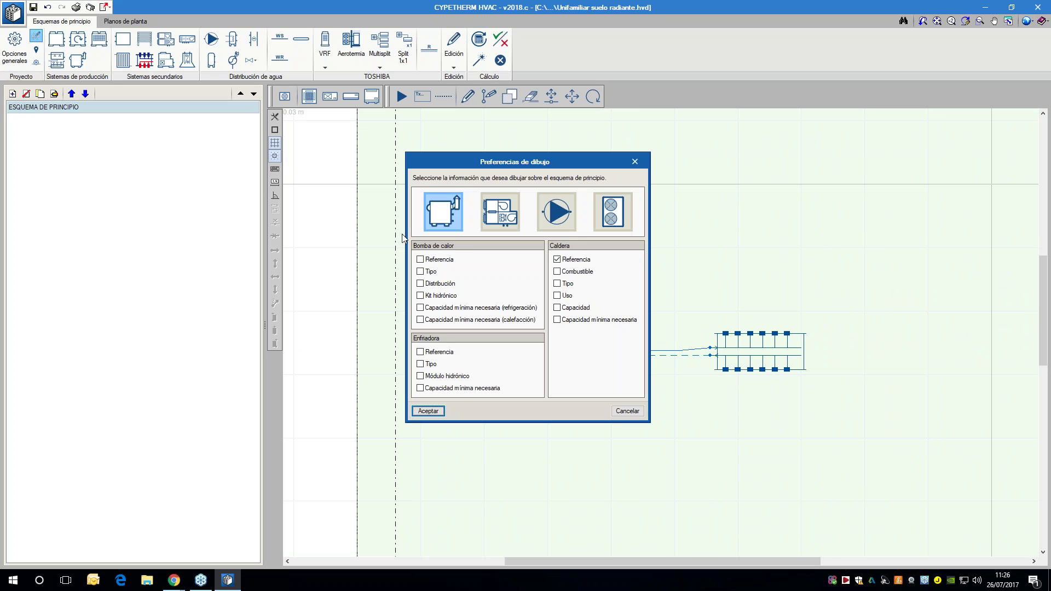
{"action": "left_click", "coordinate": [612, 212]}
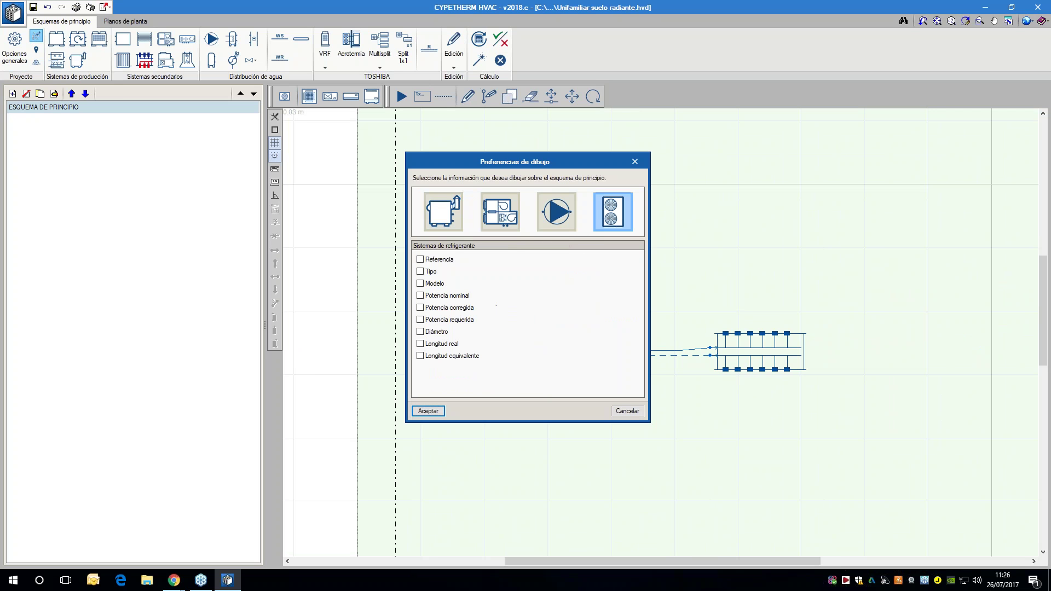
{"action": "left_click", "coordinate": [431, 262]}
{"action": "left_click", "coordinate": [428, 296]}
{"action": "left_click", "coordinate": [430, 308]}
{"action": "left_click", "coordinate": [431, 320]}
- Enable the first three water distribution labels, including pipe diameter and flow rate, and apply the drawing preferences
{"action": "left_click", "coordinate": [557, 218]}
{"action": "left_click", "coordinate": [422, 260]}
{"action": "left_click", "coordinate": [422, 272]}
{"action": "left_click", "coordinate": [422, 284]}
{"action": "left_click", "coordinate": [428, 410]}
{"action": "scroll", "coordinate": [607, 405], "scroll_direction": "up", "scroll_amount": 3}
{"action": "scroll", "coordinate": [709, 400], "scroll_direction": "down", "scroll_amount": 2}
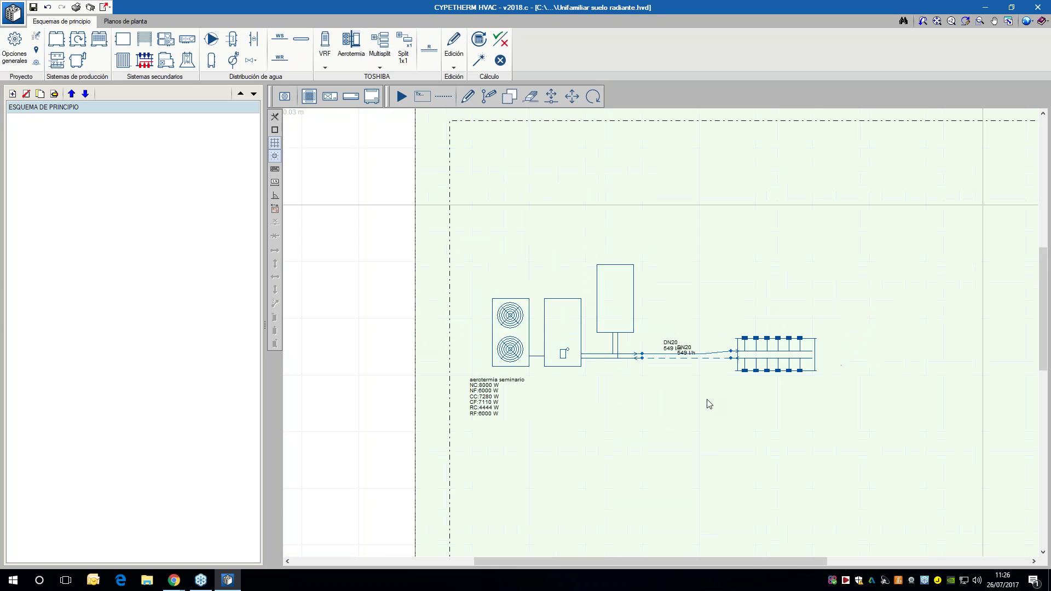
{"action": "scroll", "coordinate": [478, 425], "scroll_direction": "up", "scroll_amount": 3}
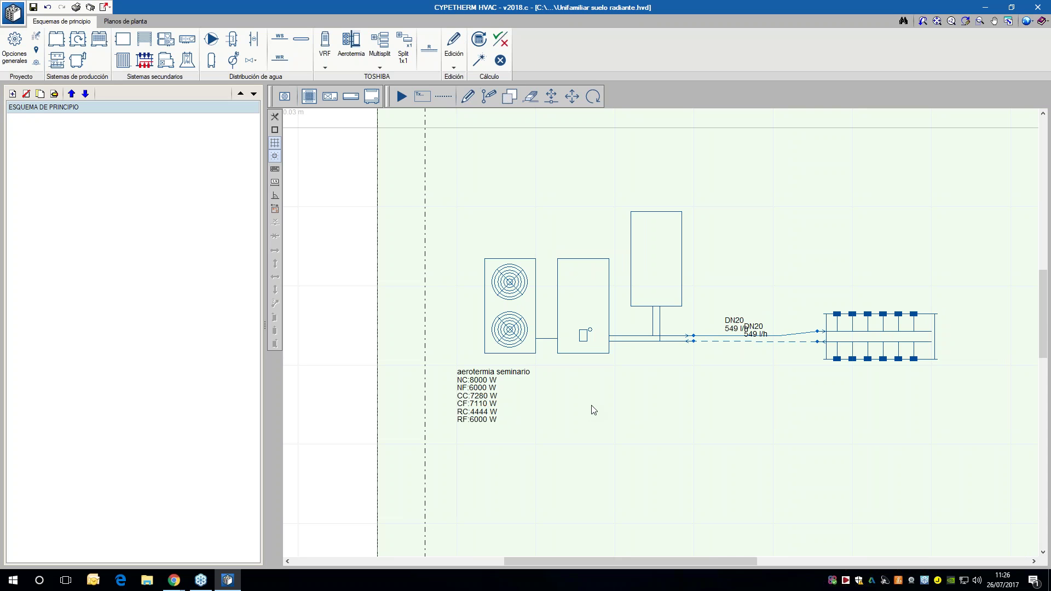
{"action": "scroll", "coordinate": [619, 401], "scroll_direction": "down", "scroll_amount": 2}
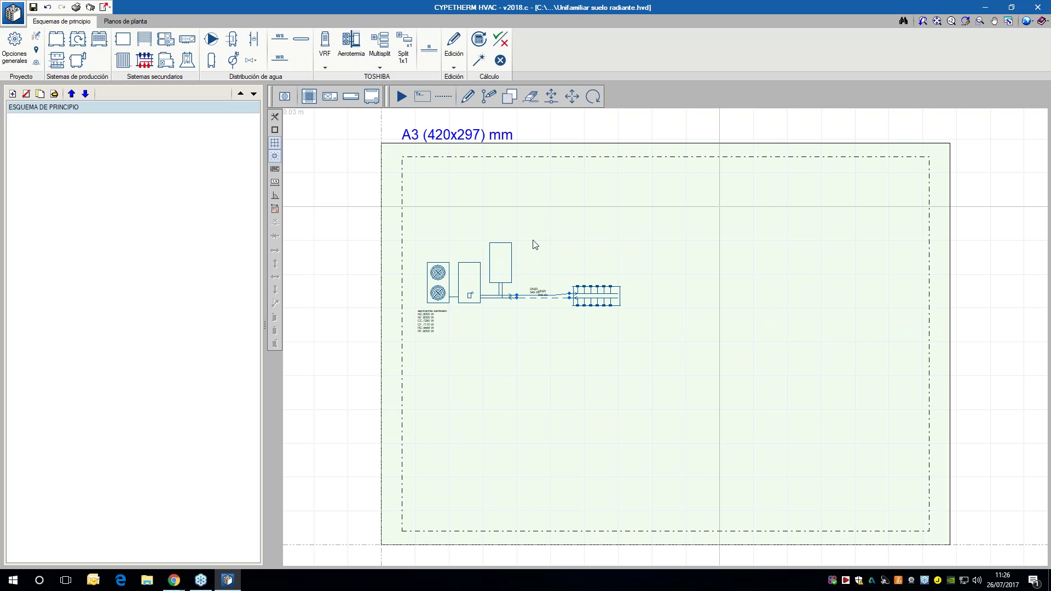
{"action": "scroll", "coordinate": [548, 278], "scroll_direction": "up", "scroll_amount": 2}
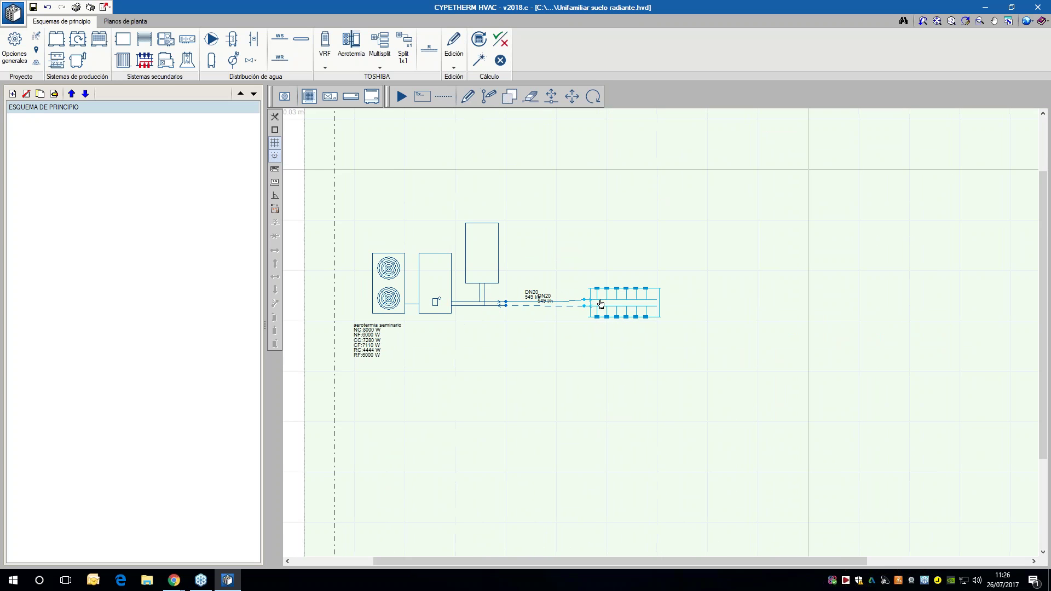
{"action": "mouse_move", "coordinate": [436, 319]}
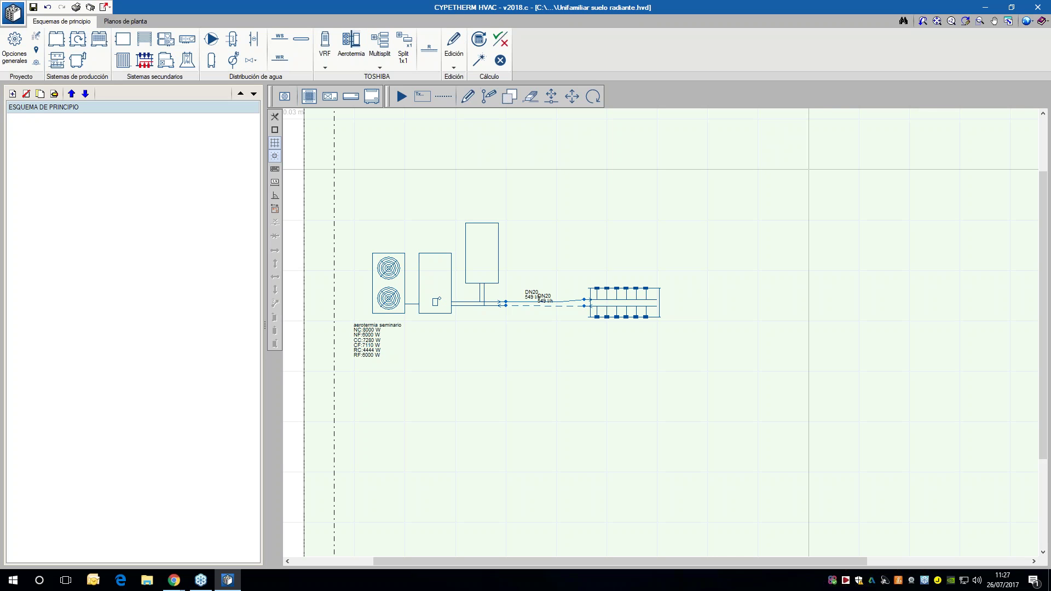
- Switch from the principle schematic to the floor plans
{"action": "left_click", "coordinate": [127, 20]}
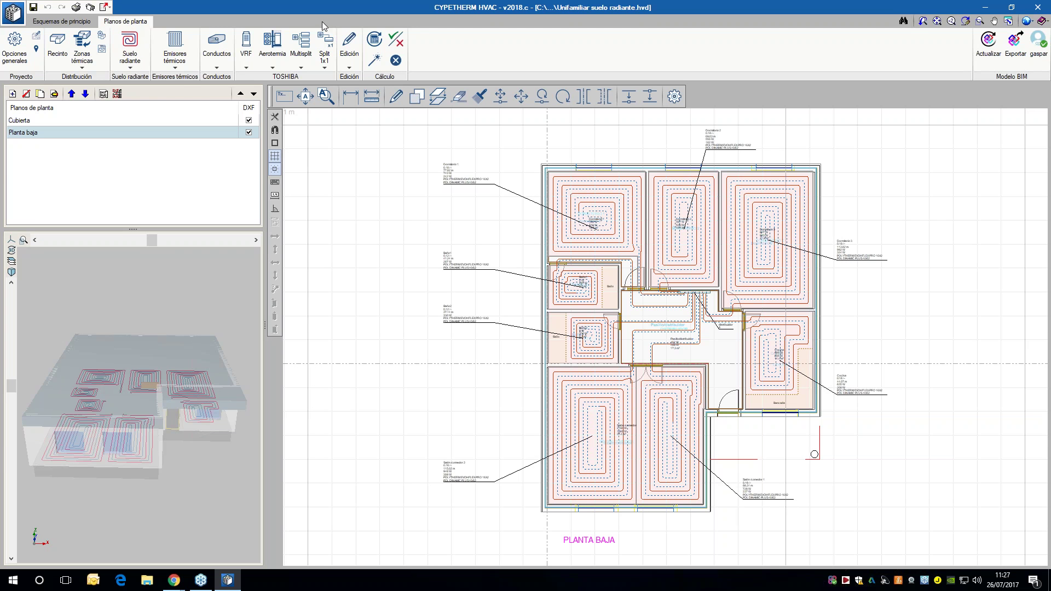
{"action": "left_click", "coordinate": [272, 47]}
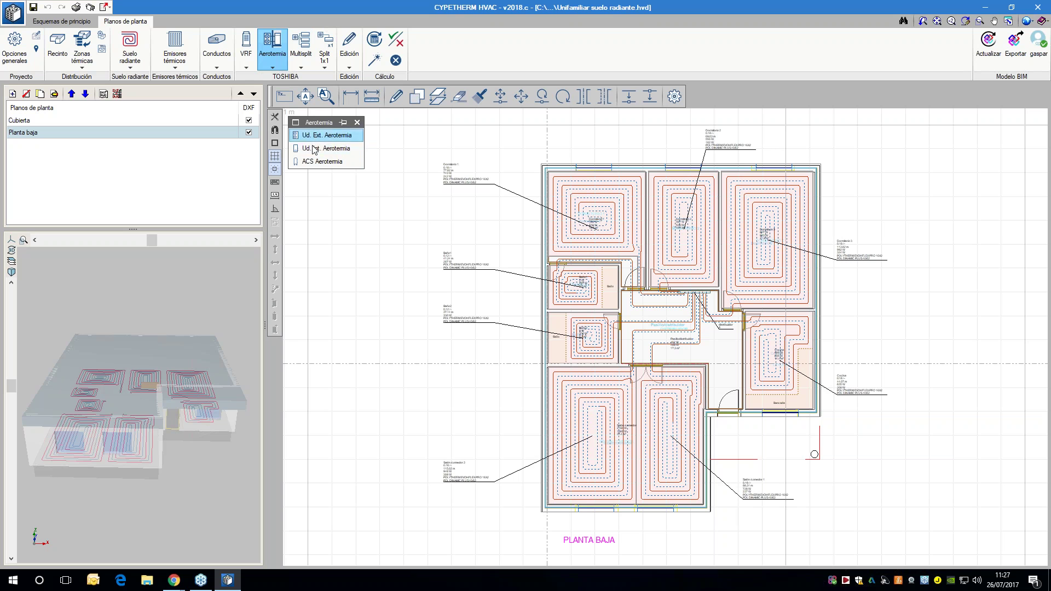
{"action": "left_click", "coordinate": [317, 139]}
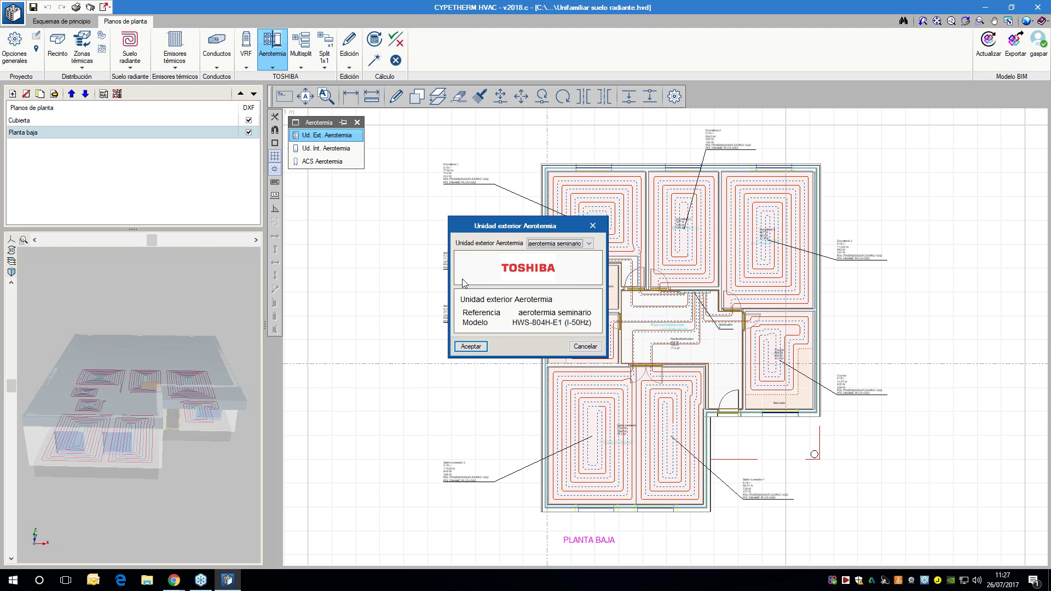
{"action": "left_click_drag", "start_coordinate": [541, 227], "coordinate": [531, 223]}
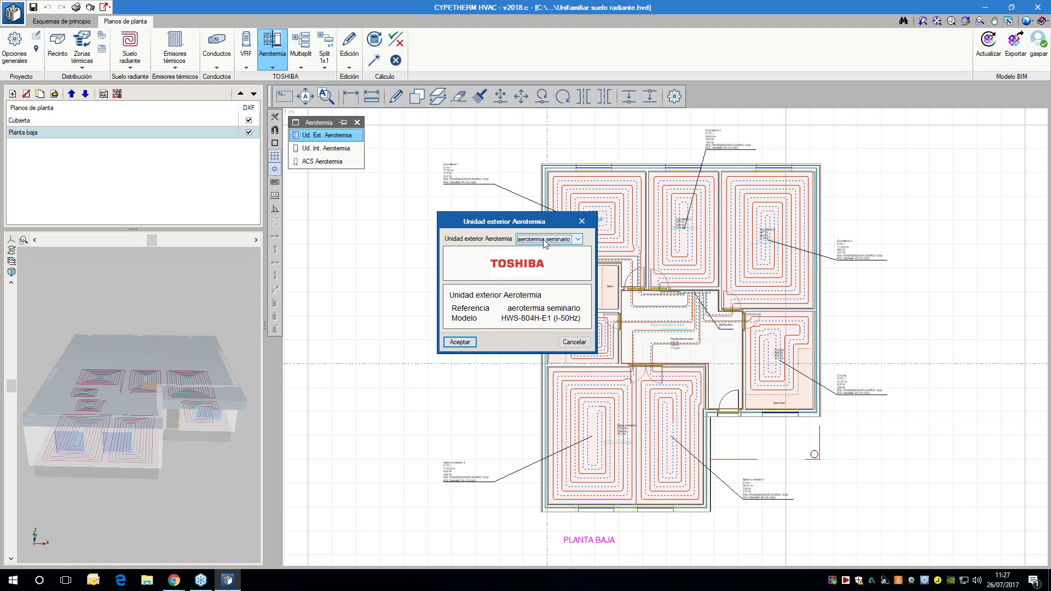
{"action": "left_click", "coordinate": [544, 241]}
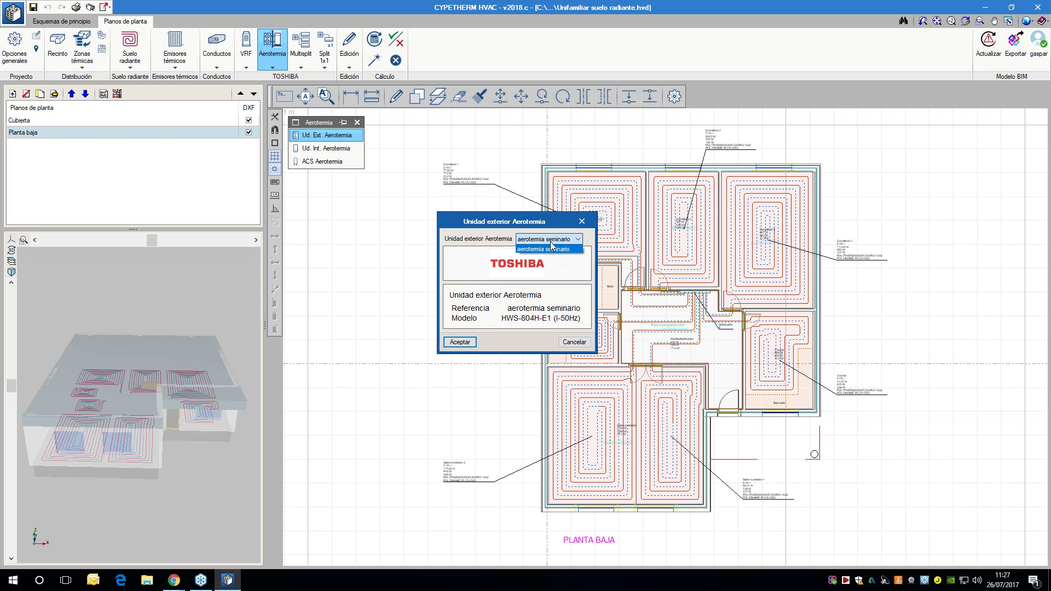
{"action": "left_click", "coordinate": [552, 249]}
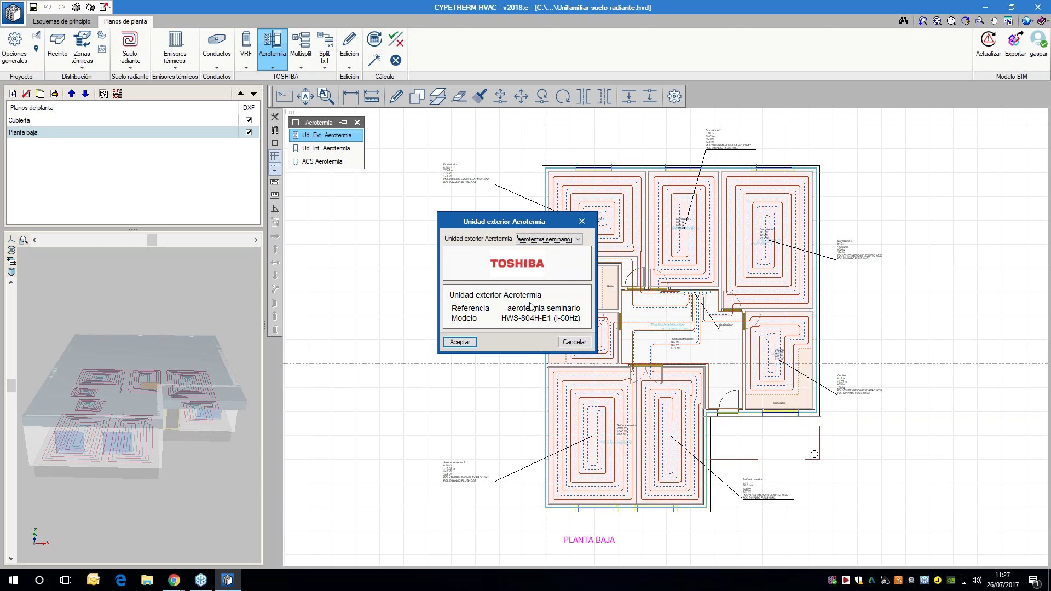
{"action": "left_click", "coordinate": [453, 342]}
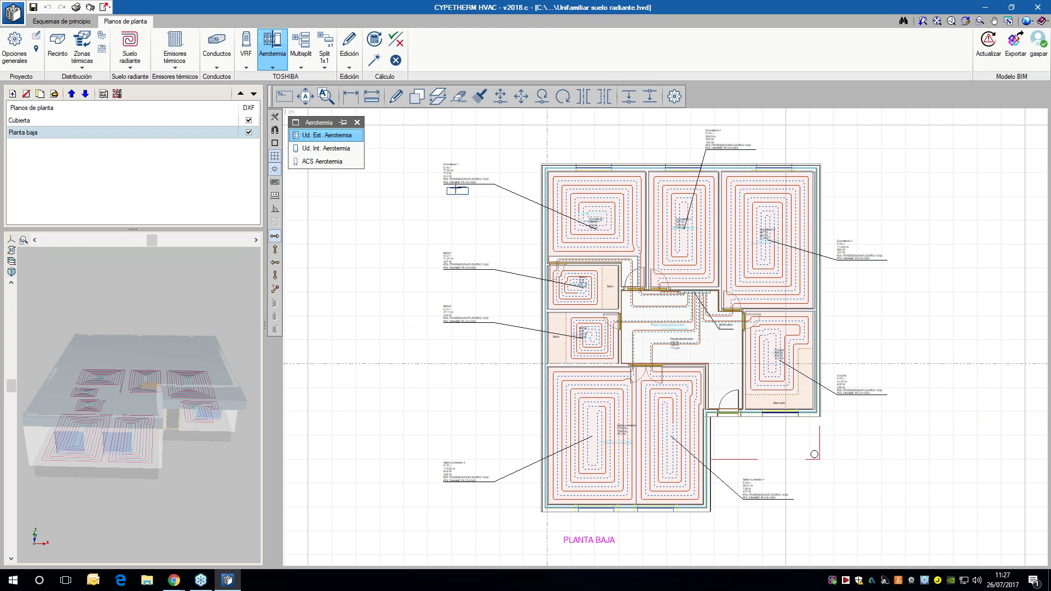
{"action": "left_click", "coordinate": [357, 122]}
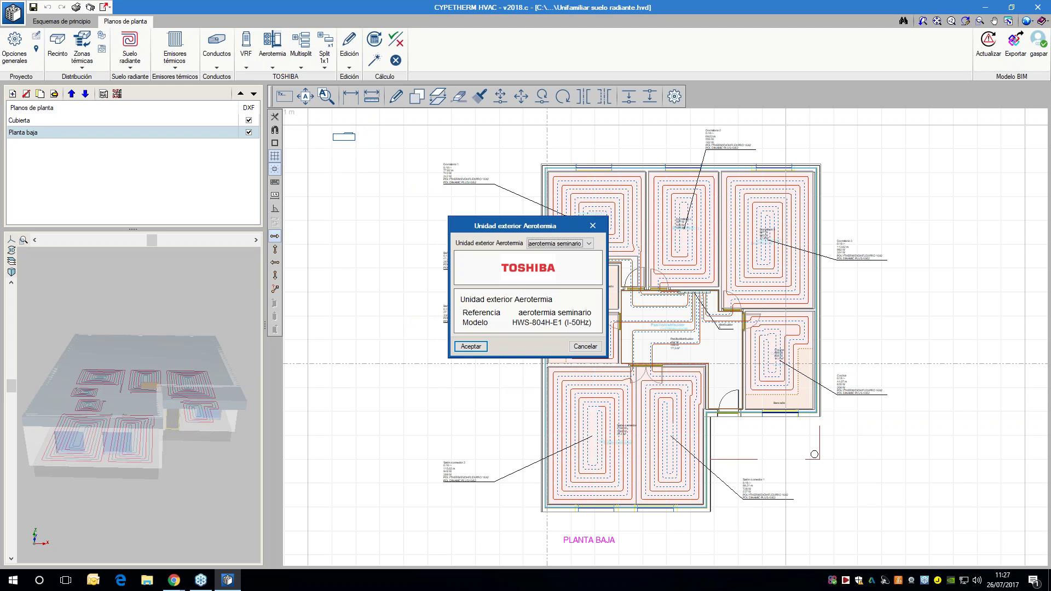
{"action": "left_click", "coordinate": [585, 346]}
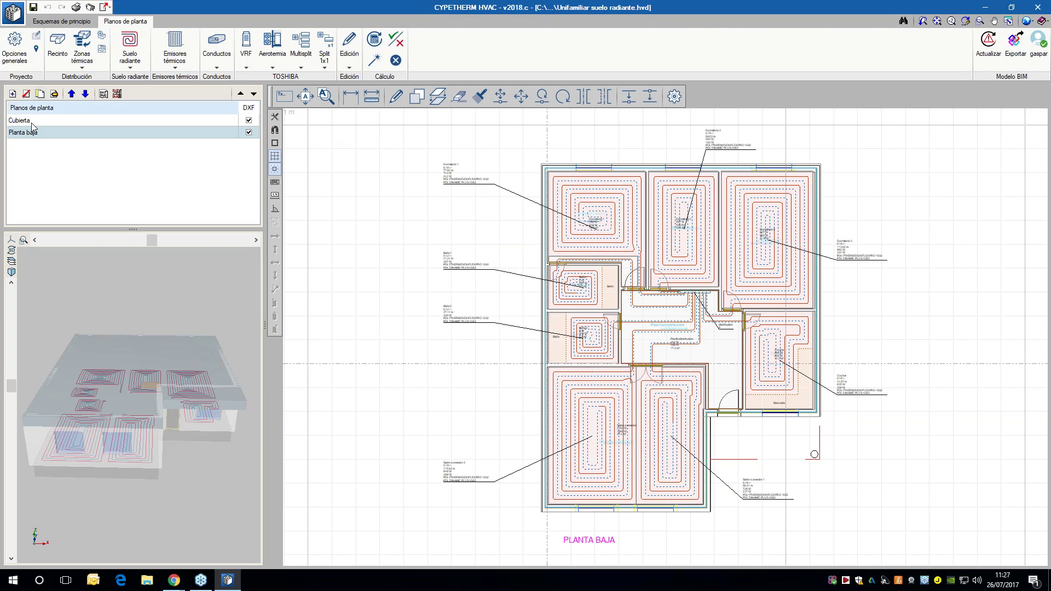
- Place the outdoor unit of the aerotermia seminario system on the Cubierta plan, near the roof's right edge
{"action": "left_click", "coordinate": [228, 122]}
{"action": "scroll", "coordinate": [501, 329], "scroll_direction": "down", "scroll_amount": 2}
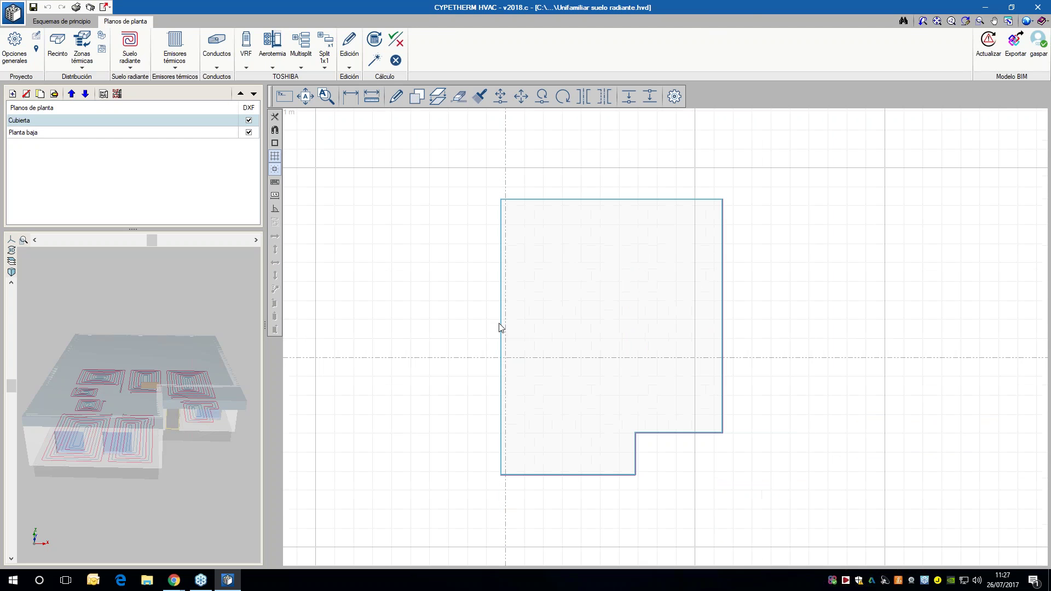
{"action": "left_click", "coordinate": [273, 54]}
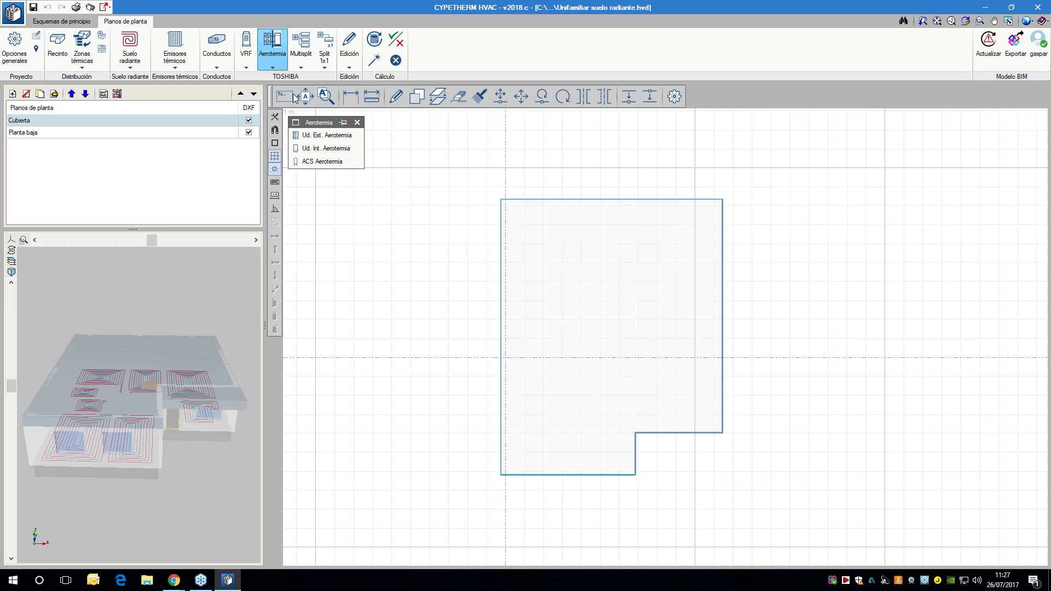
{"action": "left_click", "coordinate": [327, 134]}
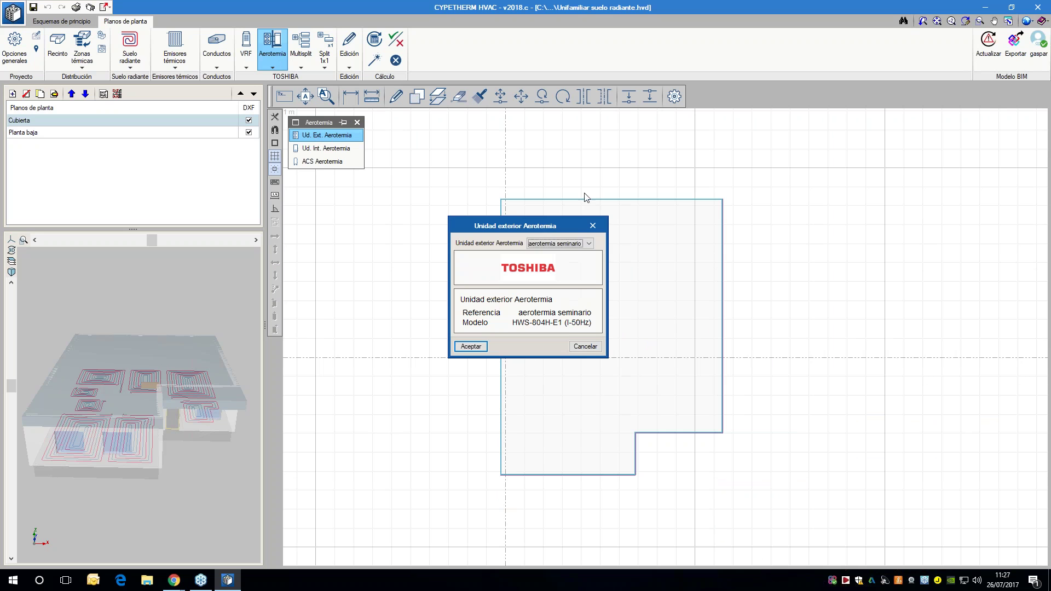
{"action": "left_click", "coordinate": [541, 244]}
{"action": "left_click", "coordinate": [541, 251]}
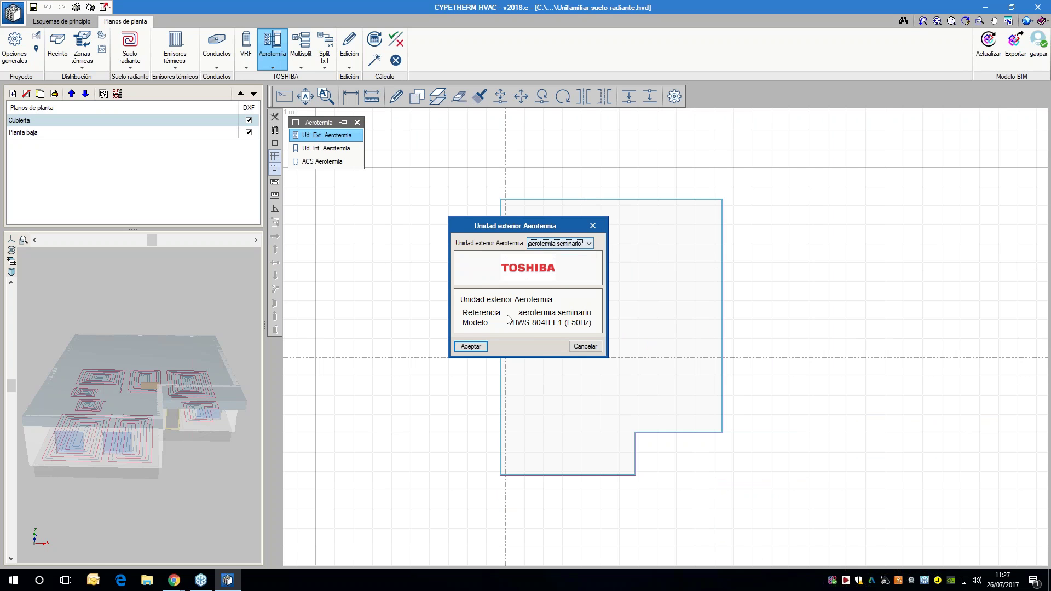
{"action": "left_click", "coordinate": [470, 346]}
{"action": "scroll", "coordinate": [733, 410], "scroll_direction": "up", "scroll_amount": 3}
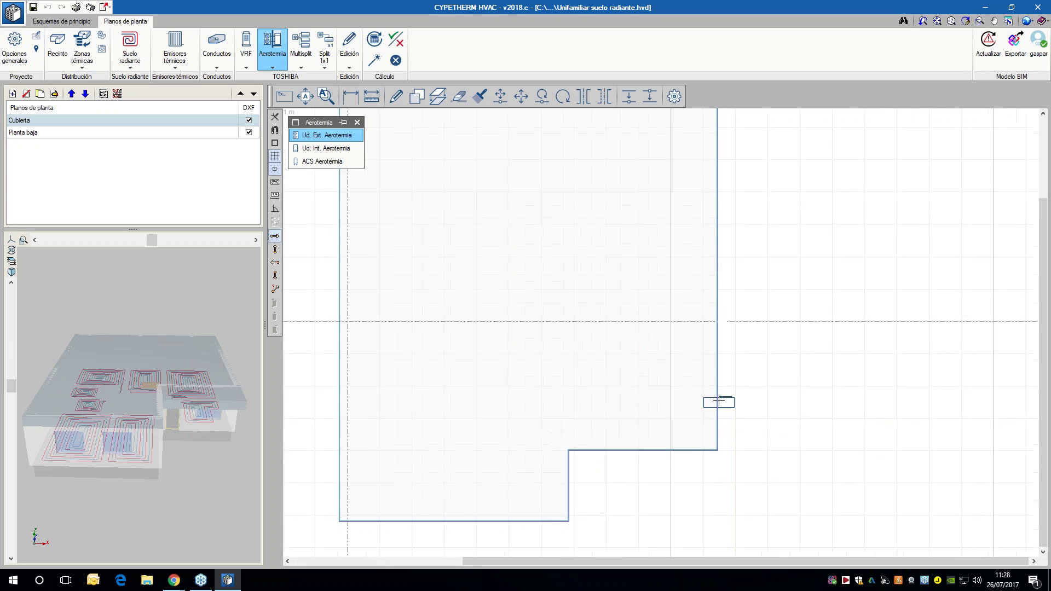
{"action": "left_click", "coordinate": [697, 318]}
- Place the aerotermia seminario indoor unit on the Planta baja plan, in the upper right corner of the kitchen
{"action": "left_click", "coordinate": [24, 133]}
{"action": "left_click", "coordinate": [341, 152]}
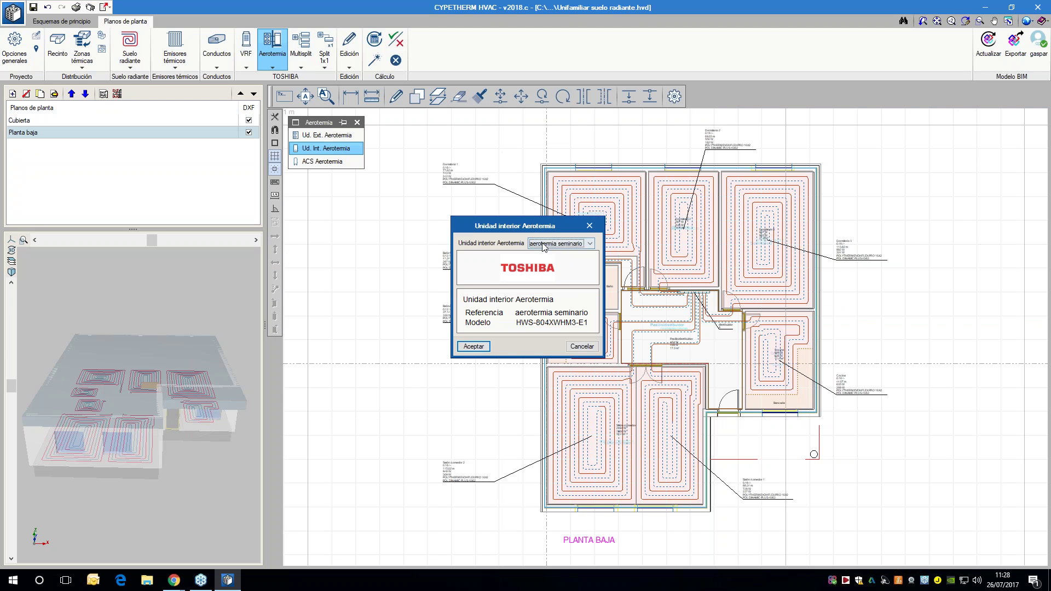
{"action": "left_click", "coordinate": [471, 346]}
{"action": "scroll", "coordinate": [800, 352], "scroll_direction": "up", "scroll_amount": 4}
{"action": "scroll", "coordinate": [800, 351], "scroll_direction": "up", "scroll_amount": 1}
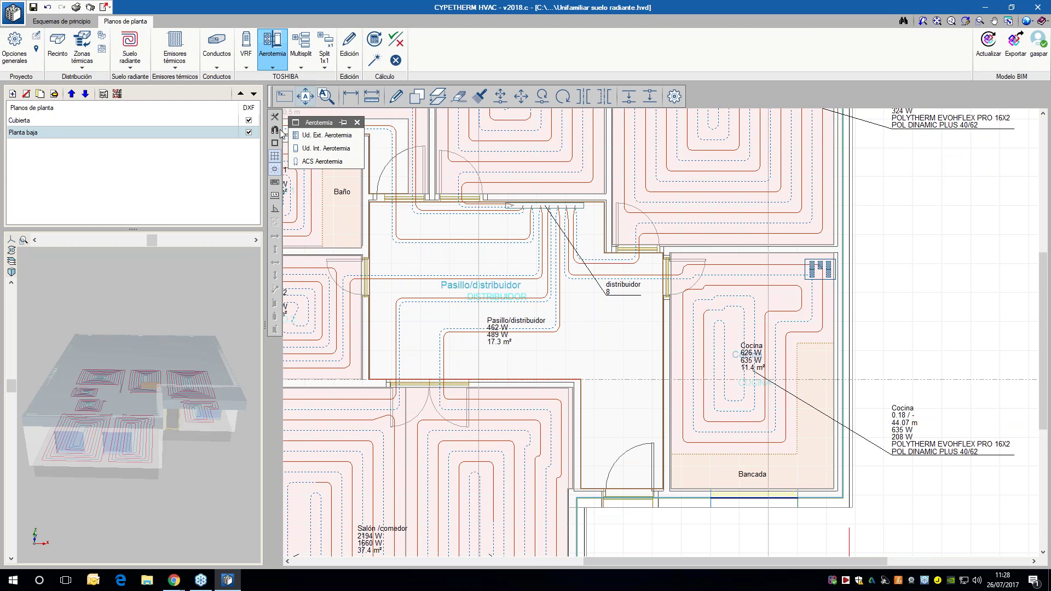
- Place the aerotermia seminario domestic hot water tank in the kitchen, directly below the indoor unit
{"action": "left_click", "coordinate": [313, 162]}
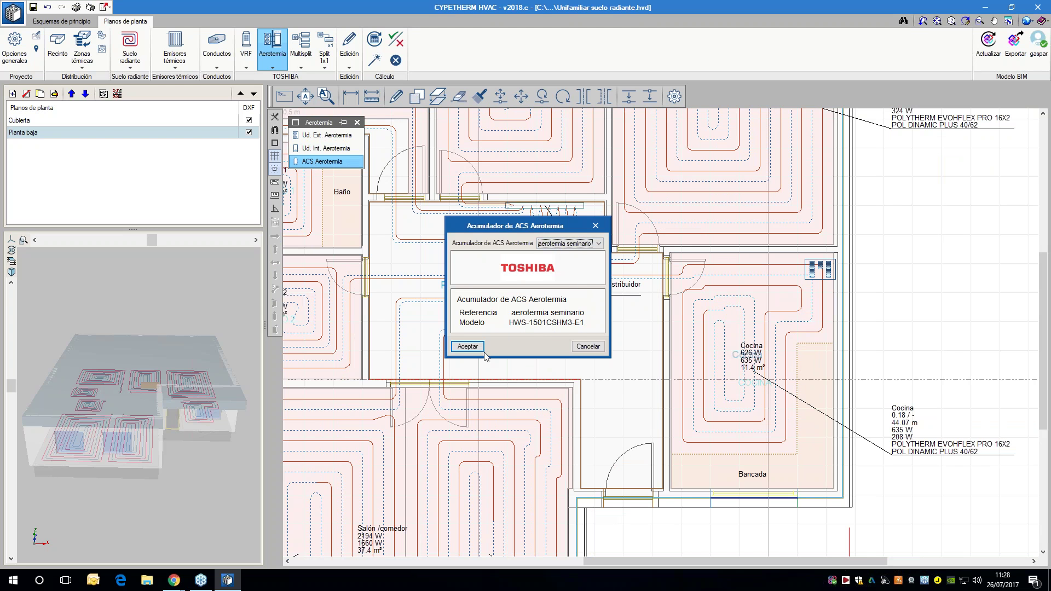
{"action": "left_click", "coordinate": [468, 346]}
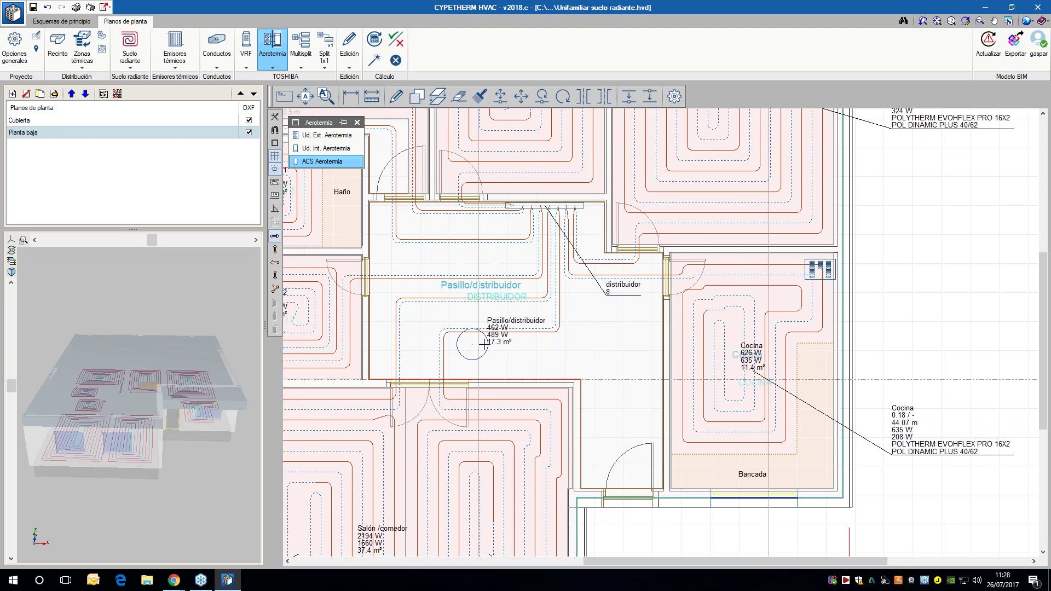
{"action": "left_click", "coordinate": [819, 303]}
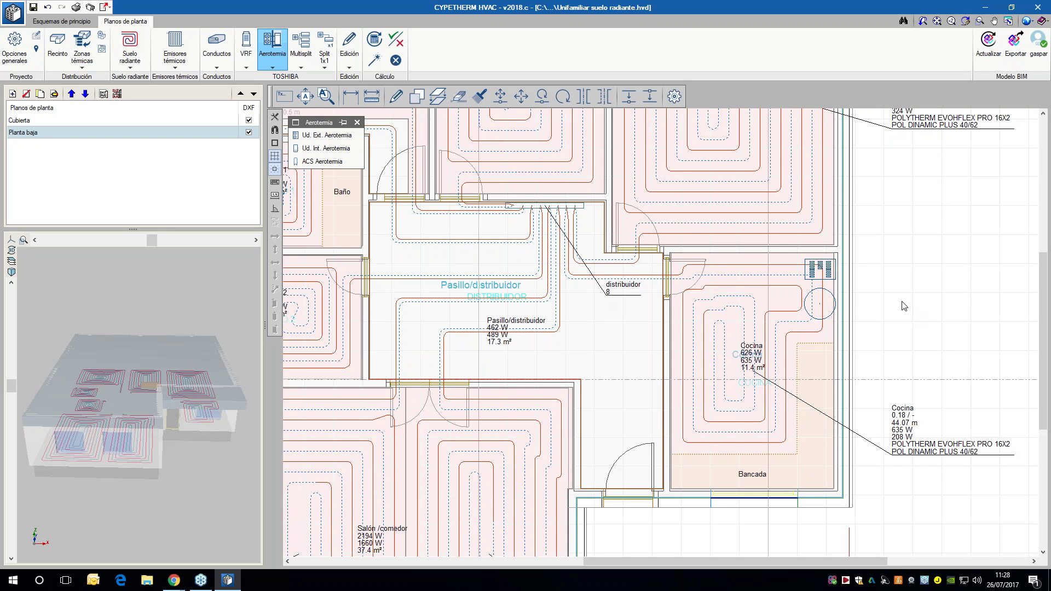
- Show the calculation checks for the ground-floor elements and enlarge the 3D view of the house
{"action": "scroll", "coordinate": [862, 301], "scroll_direction": "down", "scroll_amount": 1}
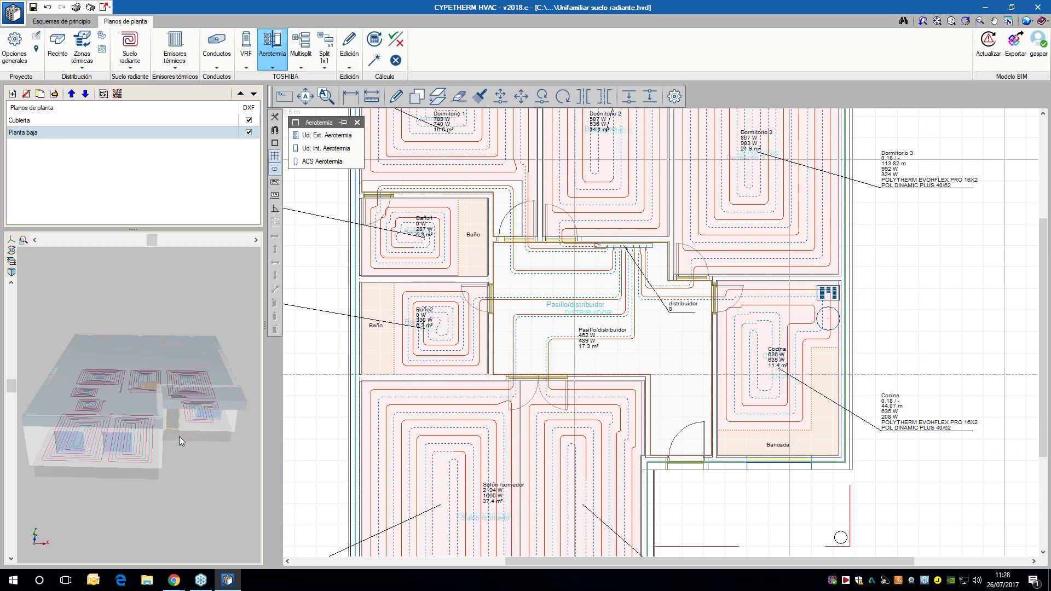
{"action": "left_click_drag", "start_coordinate": [179, 436], "coordinate": [168, 436]}
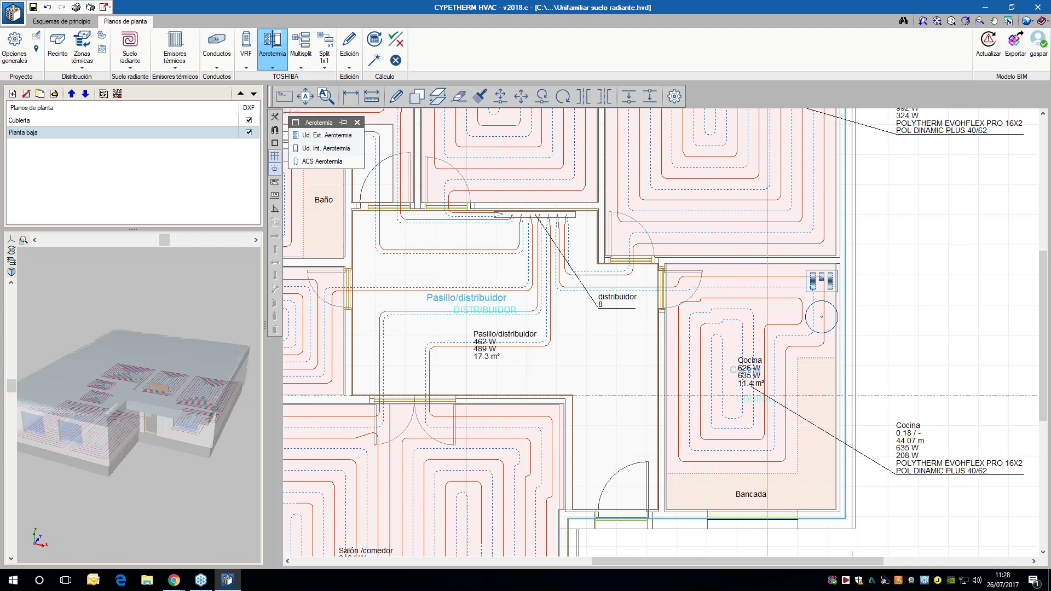
{"action": "left_click", "coordinate": [376, 60]}
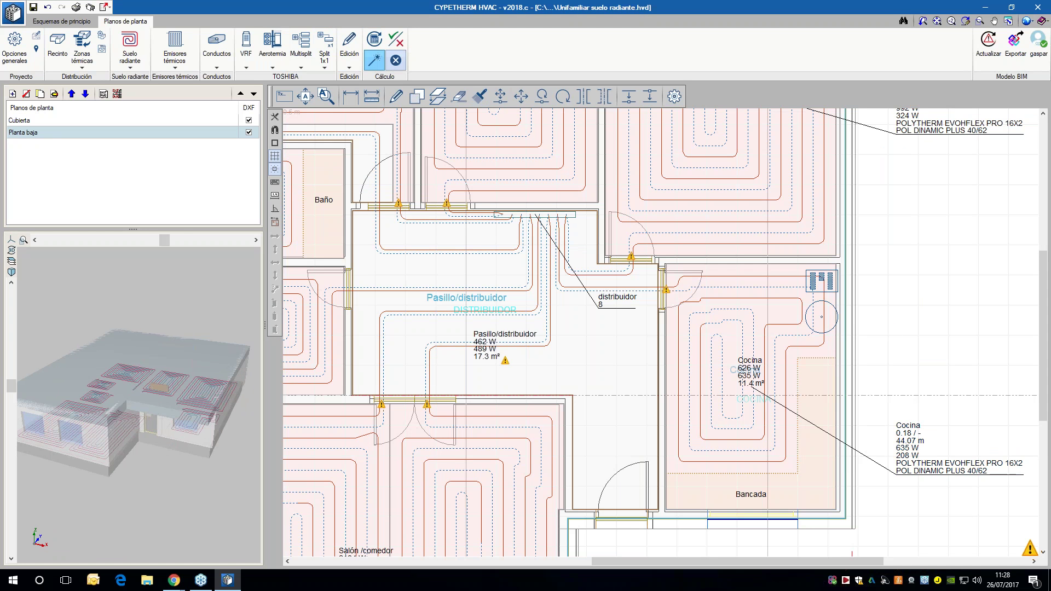
{"action": "left_click_drag", "start_coordinate": [100, 419], "coordinate": [178, 287]}
{"action": "left_click_drag", "start_coordinate": [266, 276], "coordinate": [332, 276]}
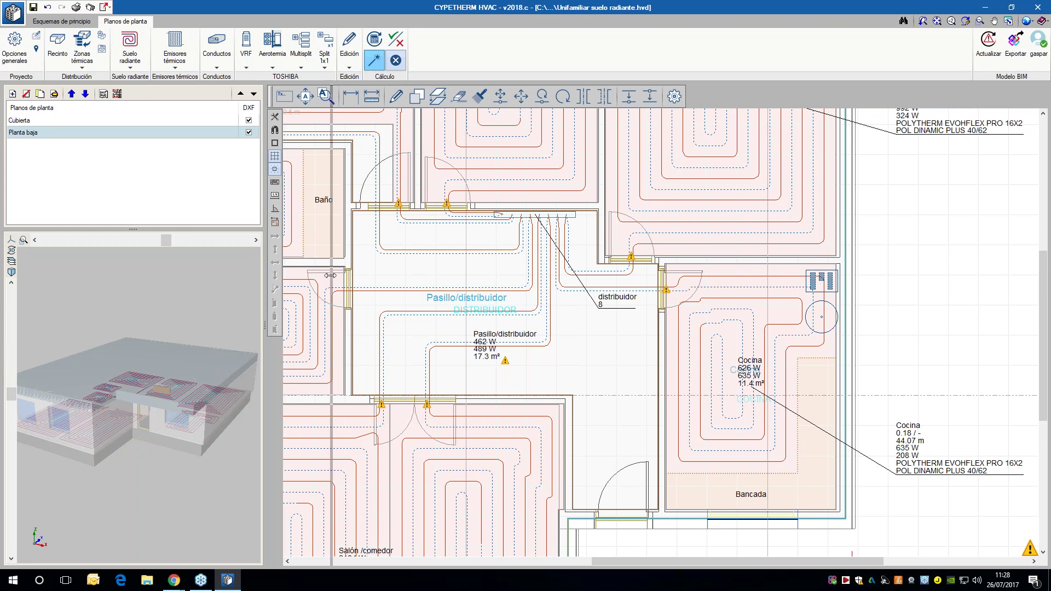
{"action": "left_click_drag", "start_coordinate": [166, 229], "coordinate": [166, 174]}
{"action": "left_click_drag", "start_coordinate": [234, 452], "coordinate": [218, 470]}
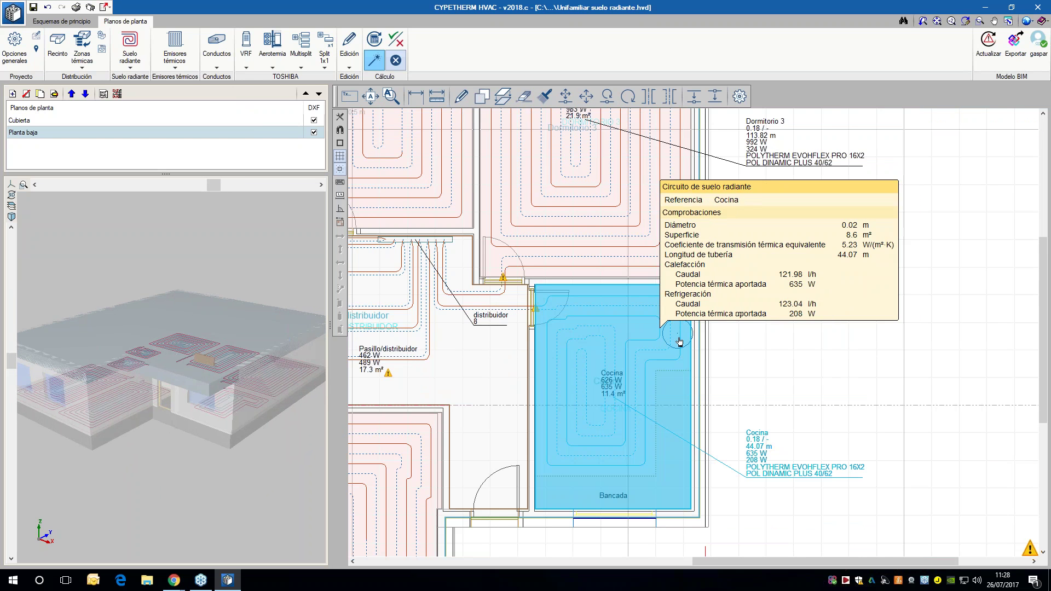
{"action": "mouse_move", "coordinate": [684, 287]}
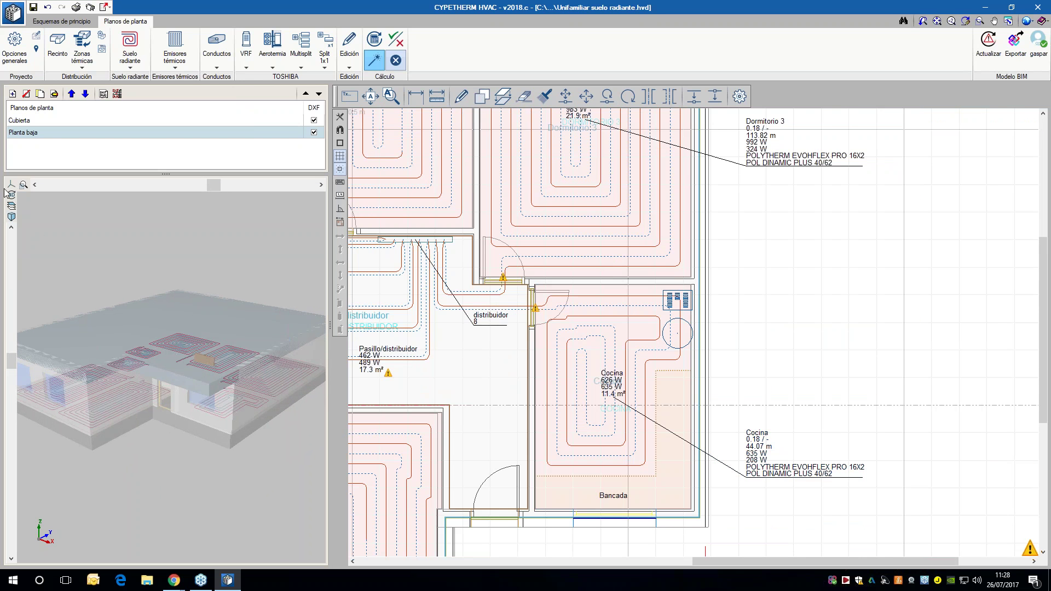
- Change the 3D display and orbit the house to examine the aerothermal units on the roof and in the kitchen
{"action": "left_click", "coordinate": [11, 196]}
{"action": "left_click_drag", "start_coordinate": [159, 408], "coordinate": [137, 403]}
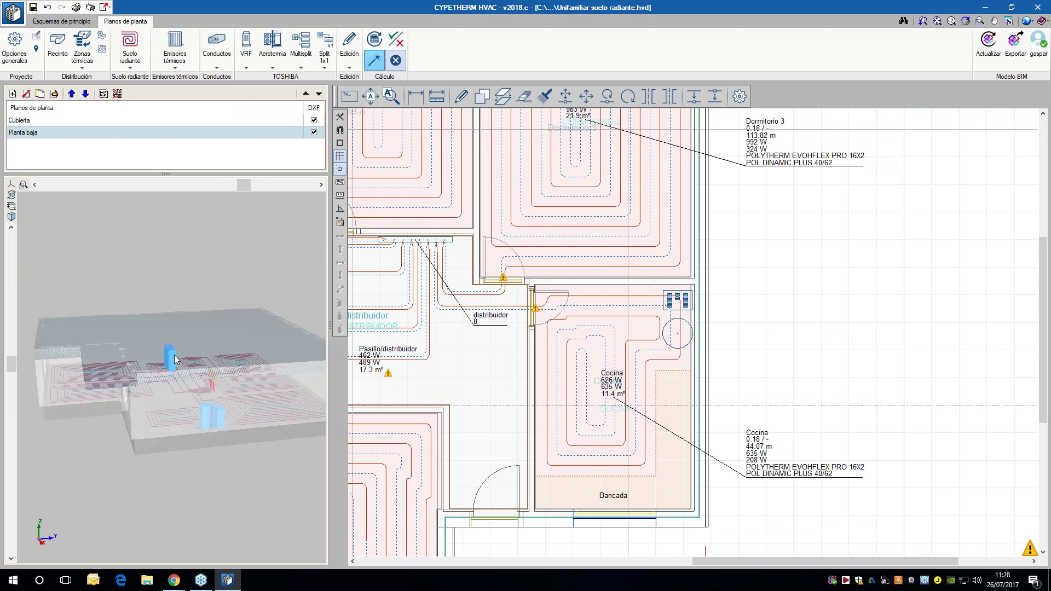
{"action": "left_click_drag", "start_coordinate": [173, 356], "coordinate": [324, 407]}
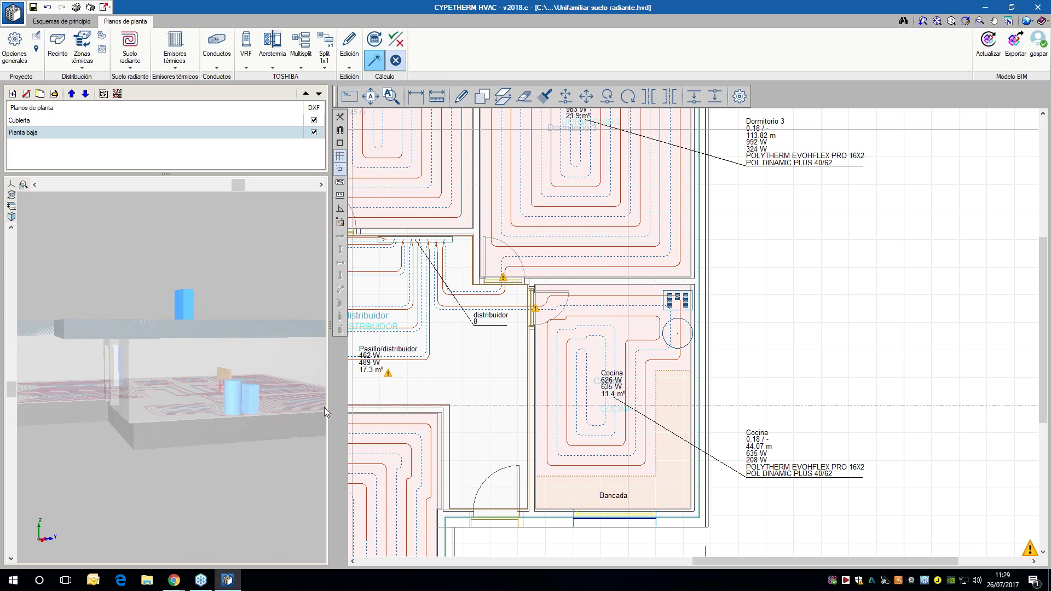
{"action": "key", "text": "Escape"}
{"action": "mouse_move", "coordinate": [542, 205]}
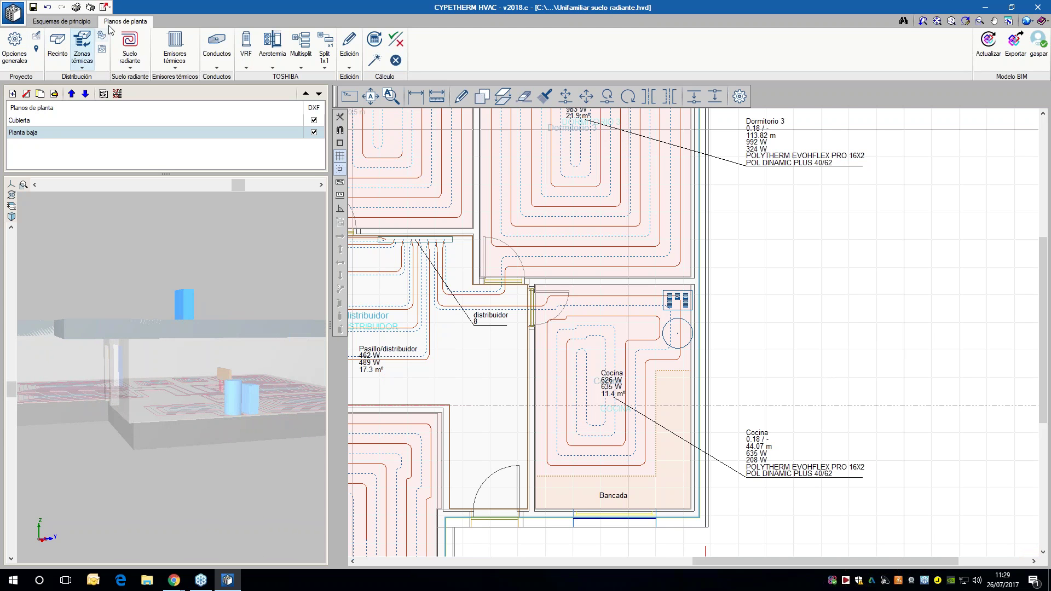
{"action": "left_click", "coordinate": [271, 64]}
{"action": "left_click", "coordinate": [308, 137]}
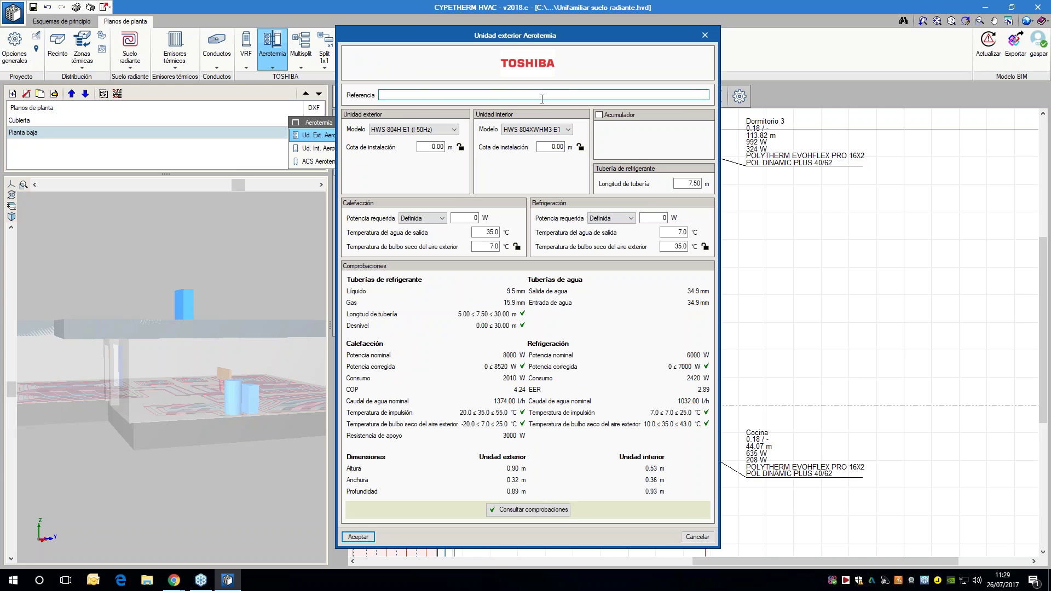
{"action": "left_click", "coordinate": [703, 35]}
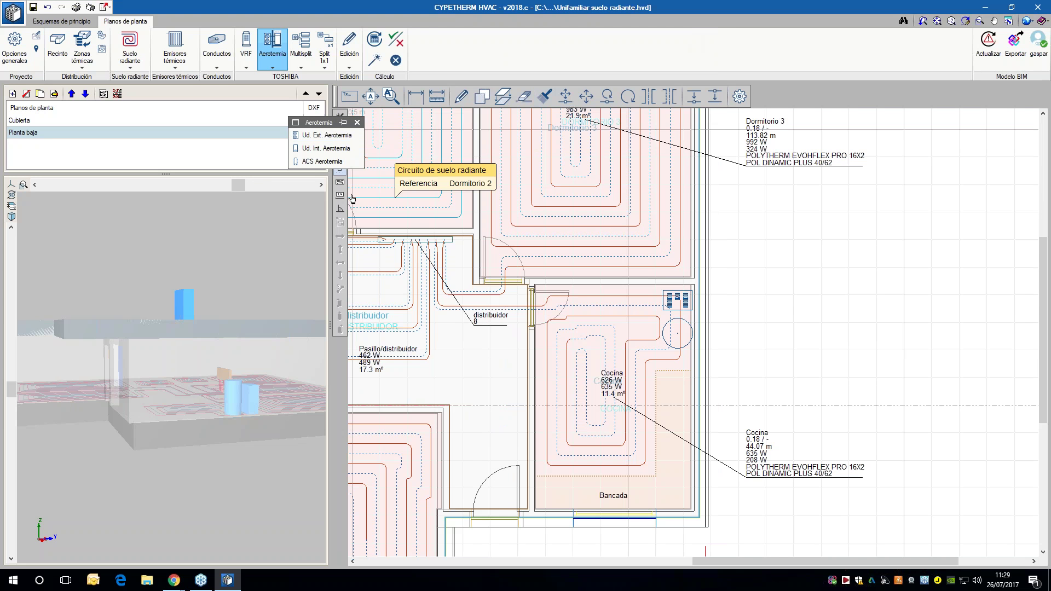
{"action": "left_click", "coordinate": [357, 122]}
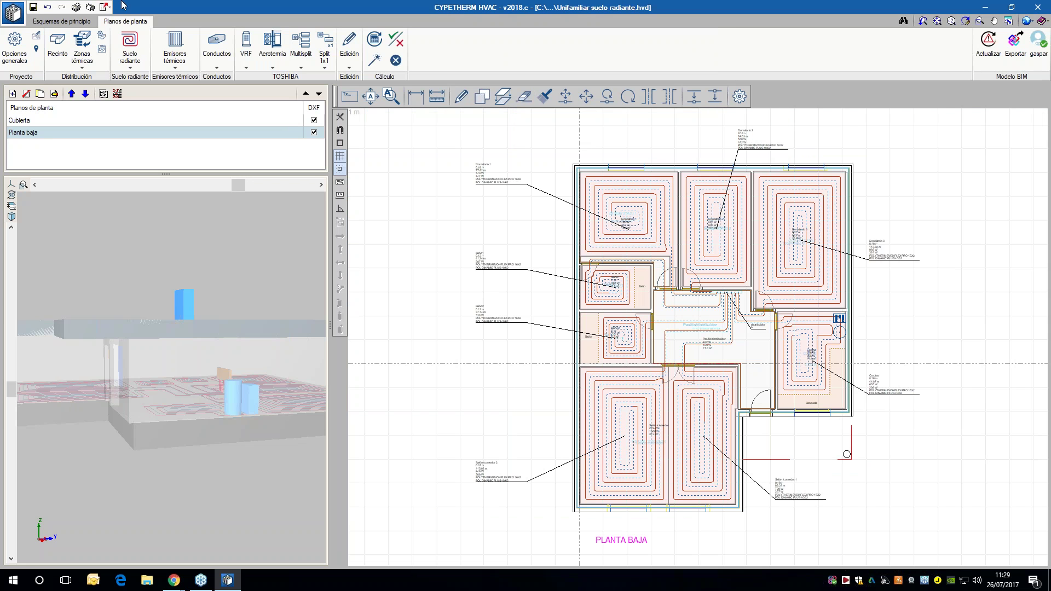
- Return to the principle schematic and select the aerotermia seminario system
{"action": "left_click", "coordinate": [53, 22]}
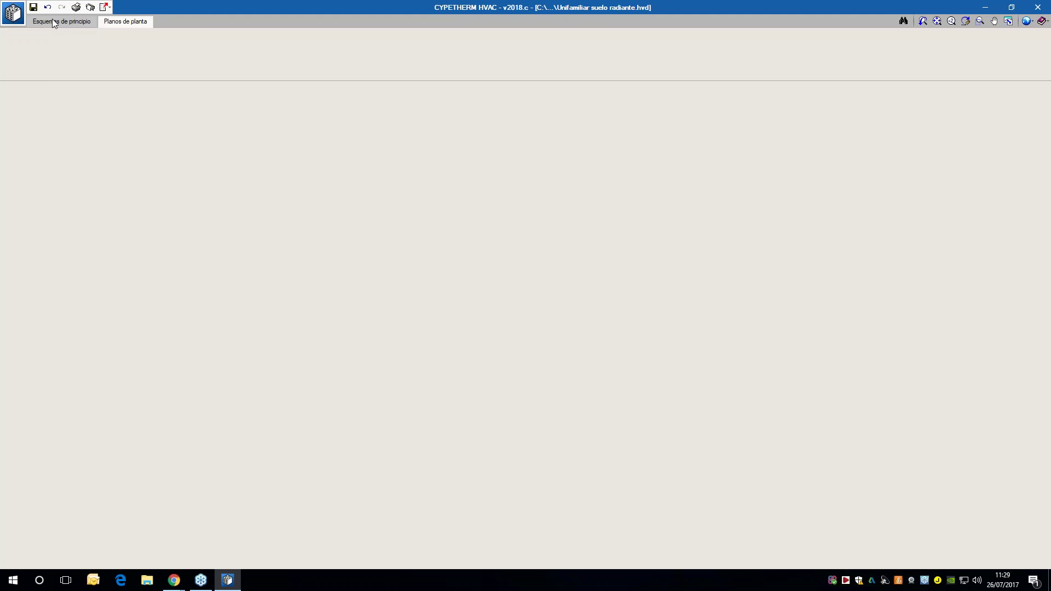
{"action": "scroll", "coordinate": [646, 328], "scroll_direction": "up", "scroll_amount": 3}
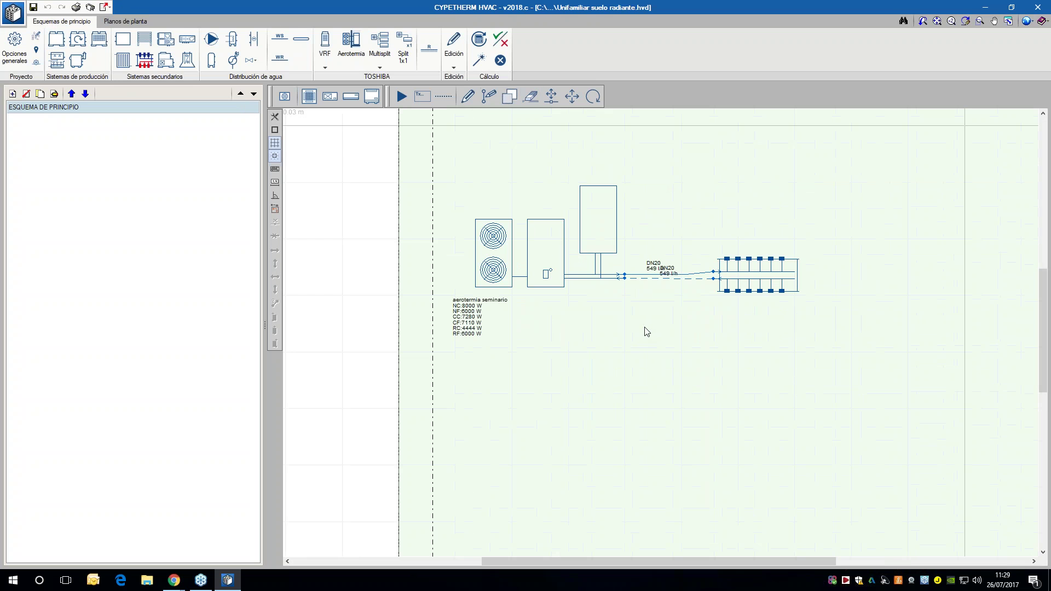
{"action": "scroll", "coordinate": [556, 387], "scroll_direction": "up", "scroll_amount": 2}
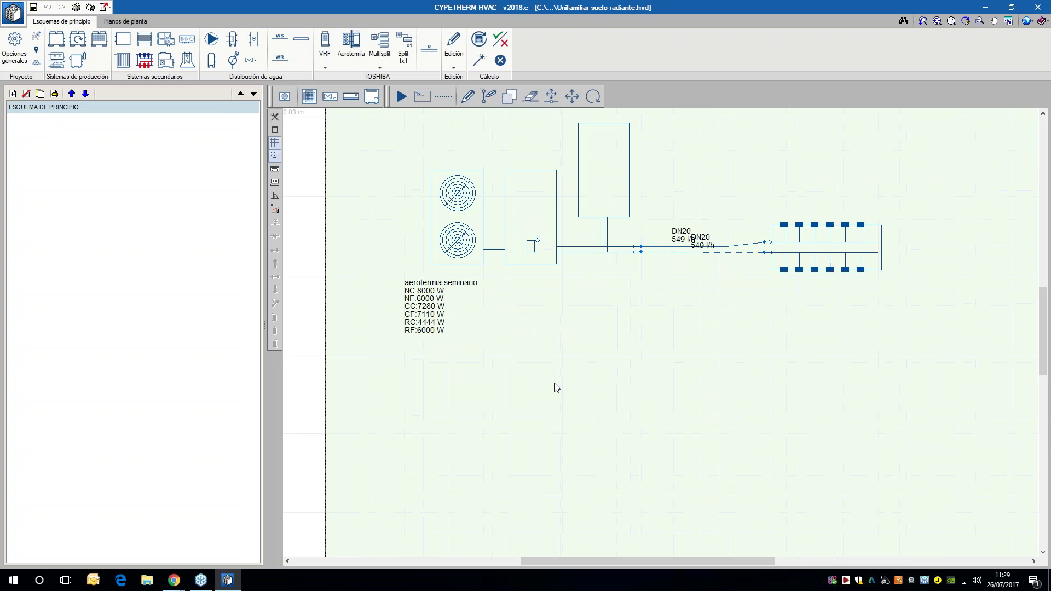
{"action": "left_click", "coordinate": [538, 243]}
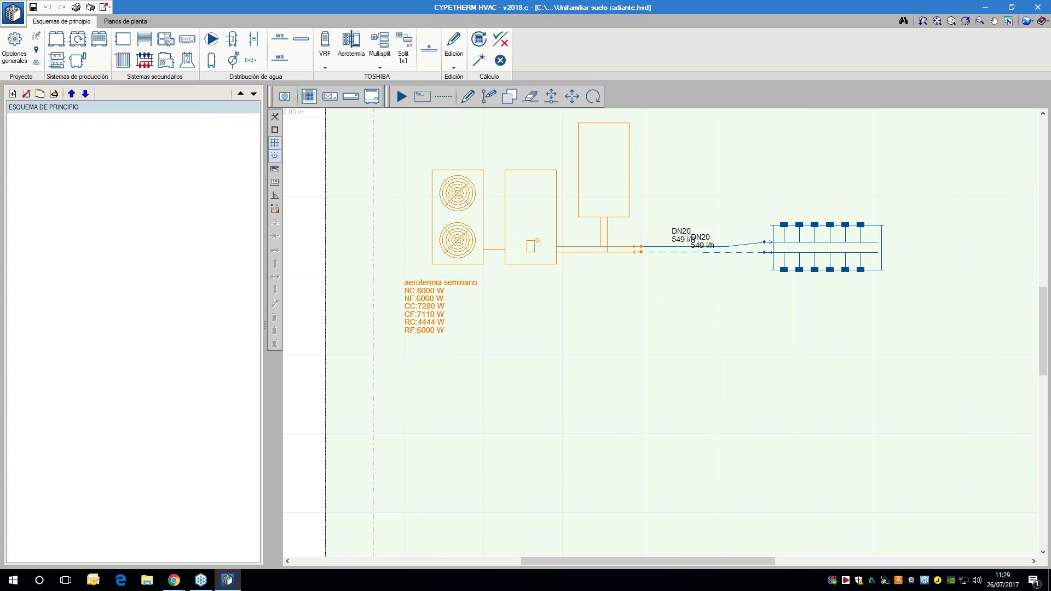
- Try to set the aerotermia seminario outdoor unit's installation height to 2.8 m
{"action": "left_click", "coordinate": [432, 138]}
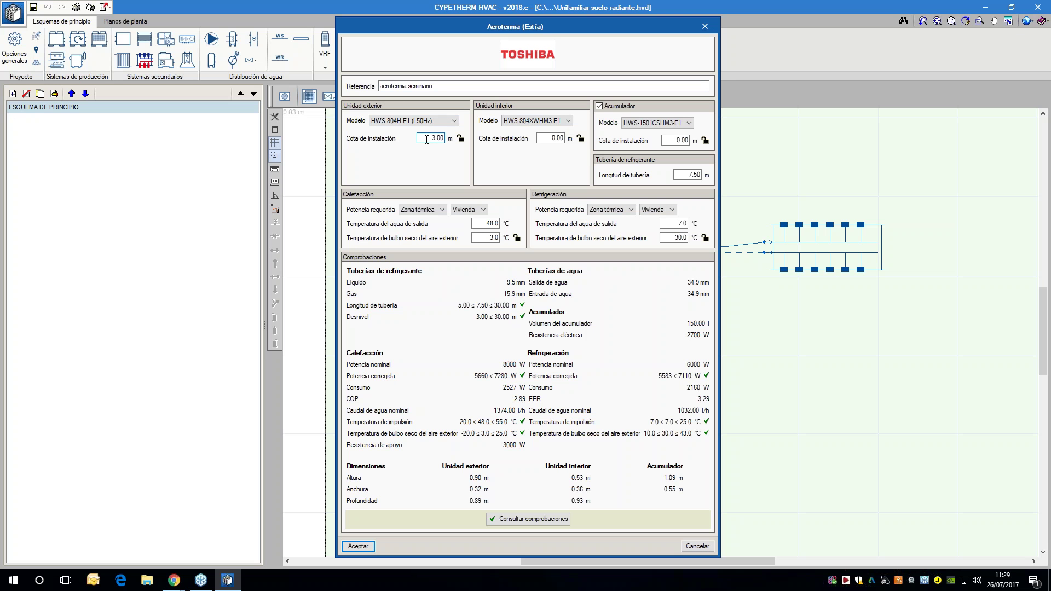
{"action": "left_click_drag", "start_coordinate": [427, 137], "coordinate": [435, 138]}
{"action": "left_click", "coordinate": [437, 140]}
{"action": "key", "text": "Delete"}
{"action": "key", "text": "Delete"}
{"action": "key", "text": "Delete"}
{"action": "key", "text": "Delete"}
{"action": "type", "text": "2.8"}
{"action": "left_click", "coordinate": [460, 139]}
{"action": "left_click", "coordinate": [460, 139]}
{"action": "key", "text": "Tab"}
{"action": "left_click", "coordinate": [702, 26]}
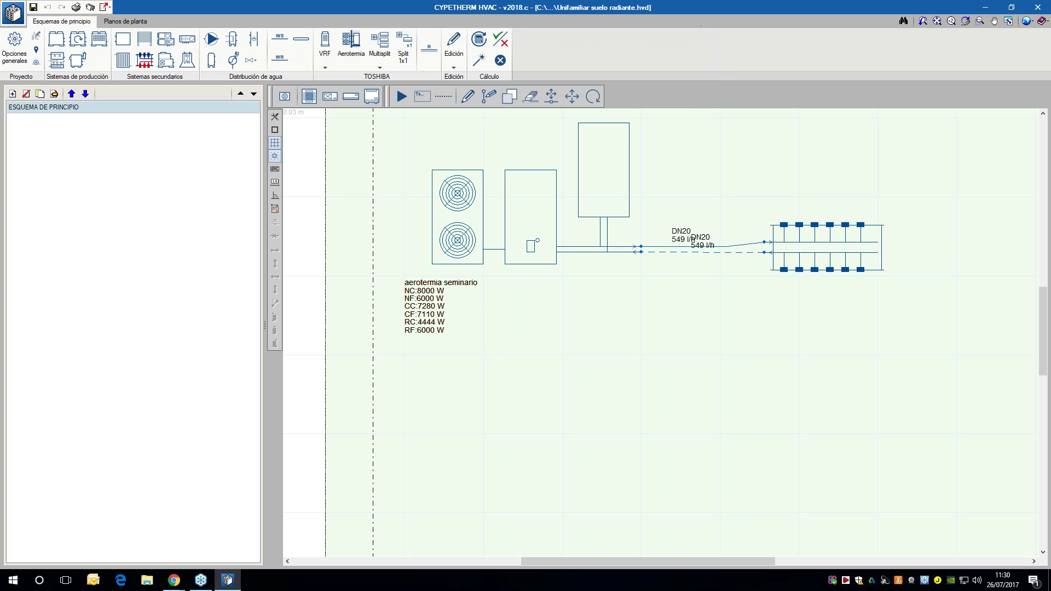
- Return to the ground-floor plan and inspect the heating power settings of a new outdoor aerothermal unit near the kitchen
{"action": "left_click", "coordinate": [129, 21]}
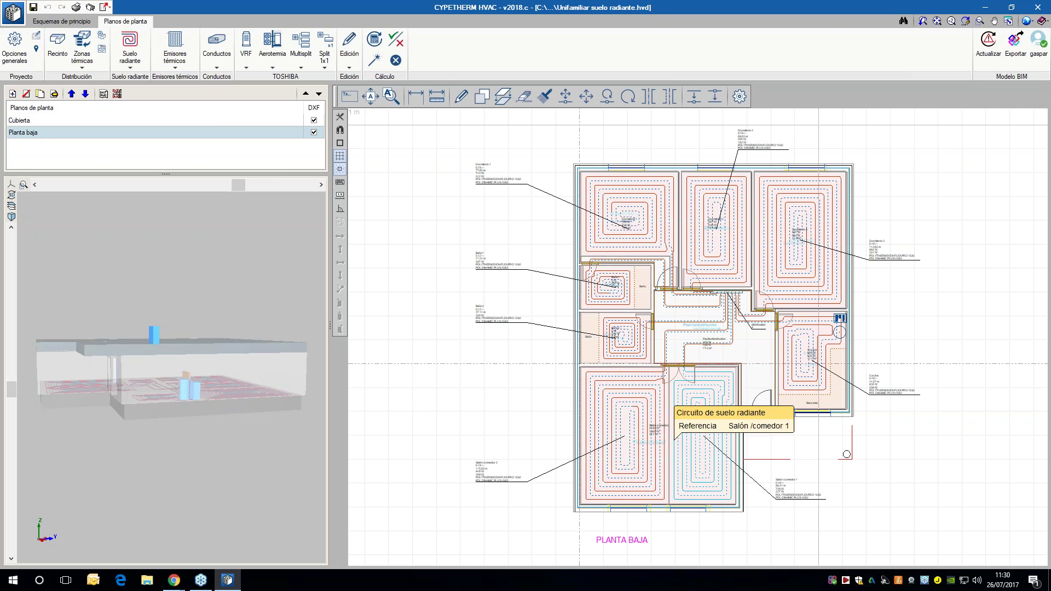
{"action": "scroll", "coordinate": [1028, 394], "scroll_direction": "up", "scroll_amount": 1}
{"action": "scroll", "coordinate": [796, 307], "scroll_direction": "up", "scroll_amount": 2}
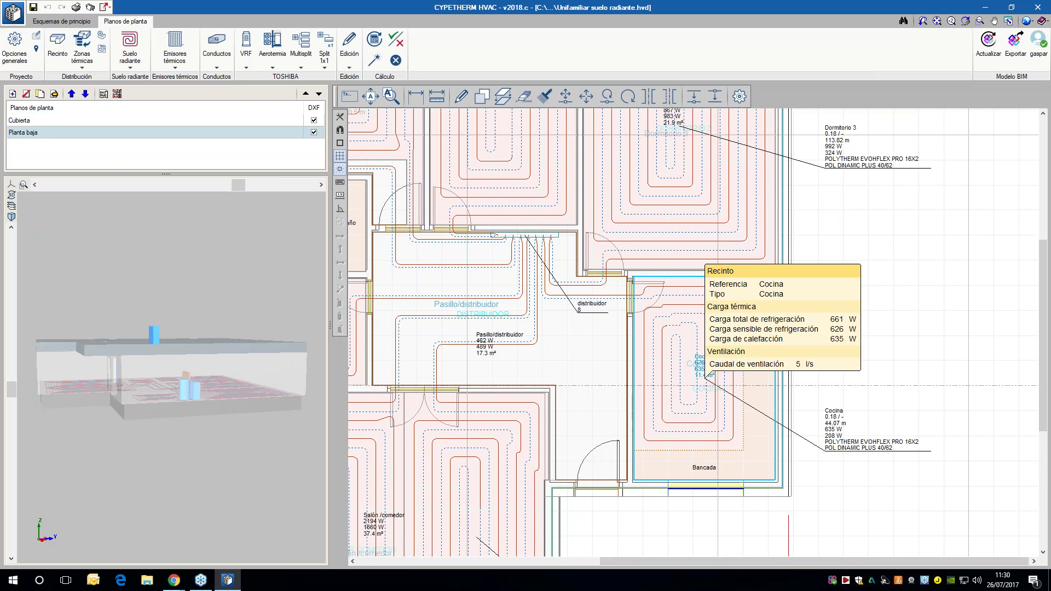
{"action": "scroll", "coordinate": [780, 333], "scroll_direction": "up", "scroll_amount": 1}
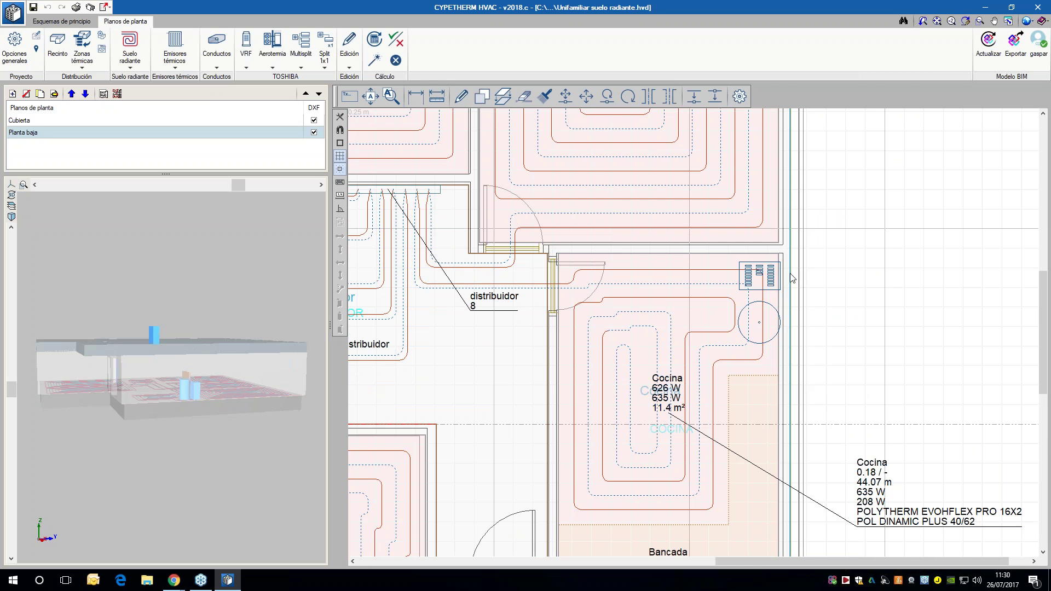
{"action": "left_click", "coordinate": [272, 55]}
{"action": "left_click", "coordinate": [307, 135]}
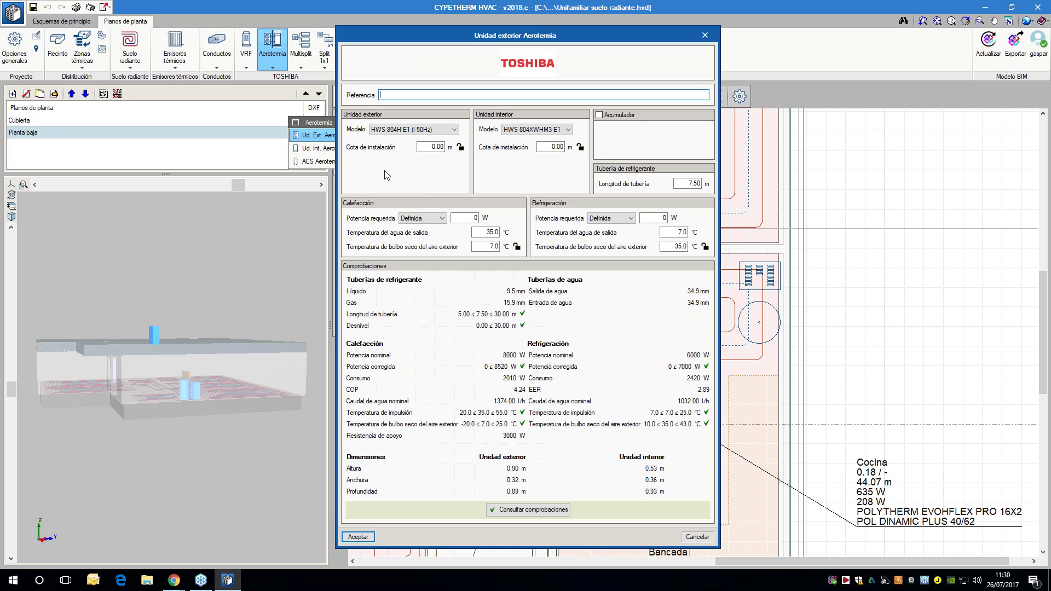
{"action": "left_click", "coordinate": [423, 218]}
{"action": "left_click", "coordinate": [419, 226]}
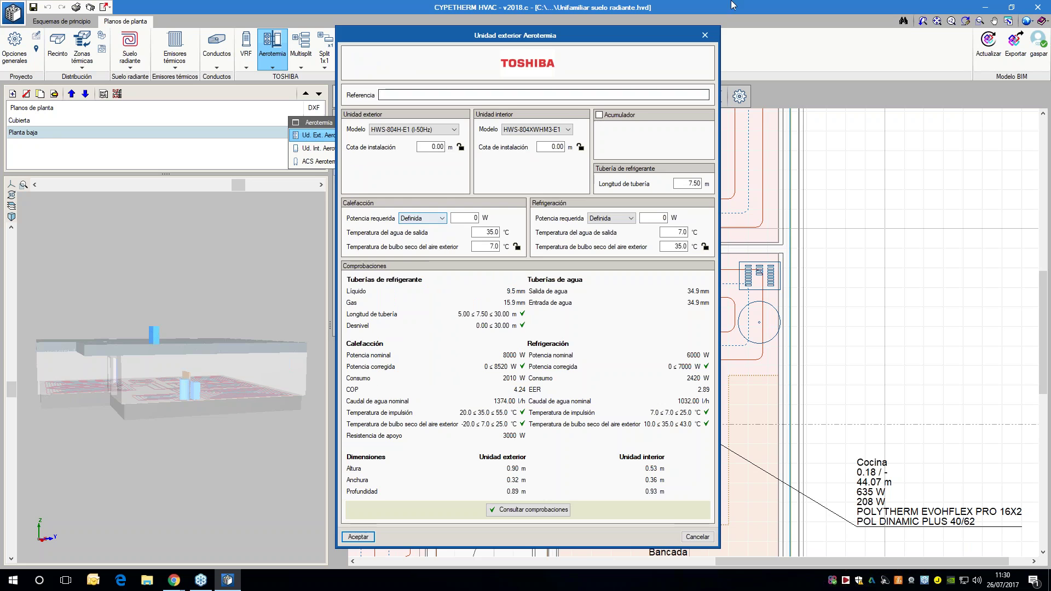
{"action": "left_click", "coordinate": [705, 35]}
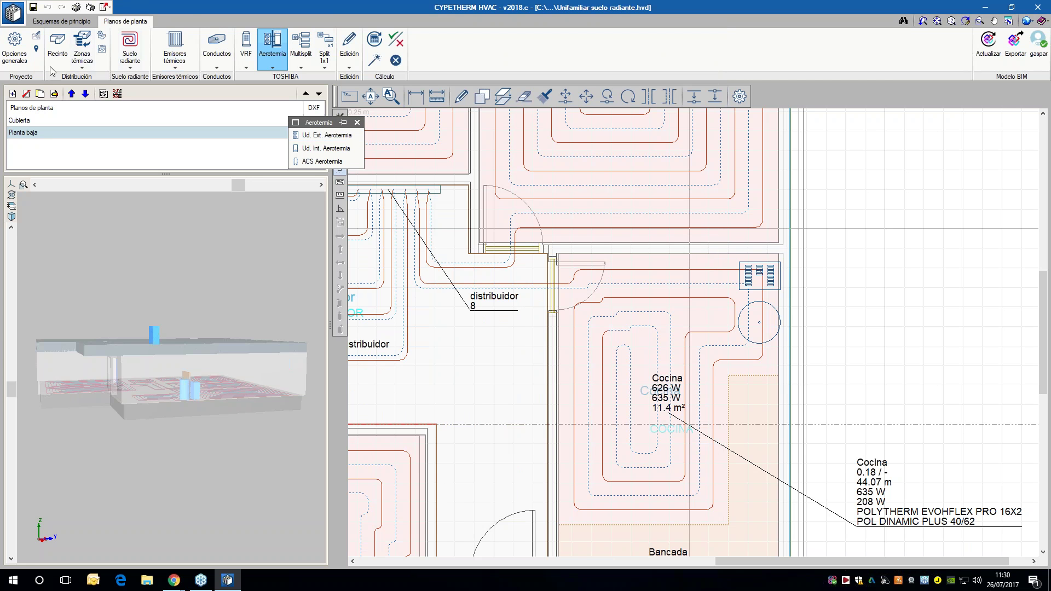
- Compare the Definida and Calculada options for a new thermal zone on the ground floor
{"action": "left_click", "coordinate": [80, 55]}
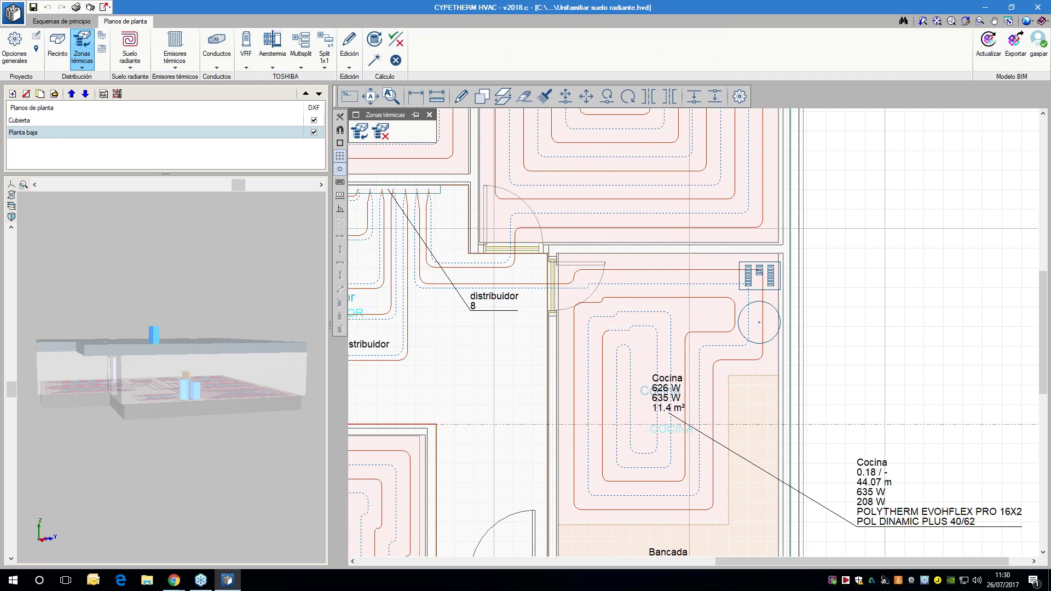
{"action": "left_click", "coordinate": [365, 136]}
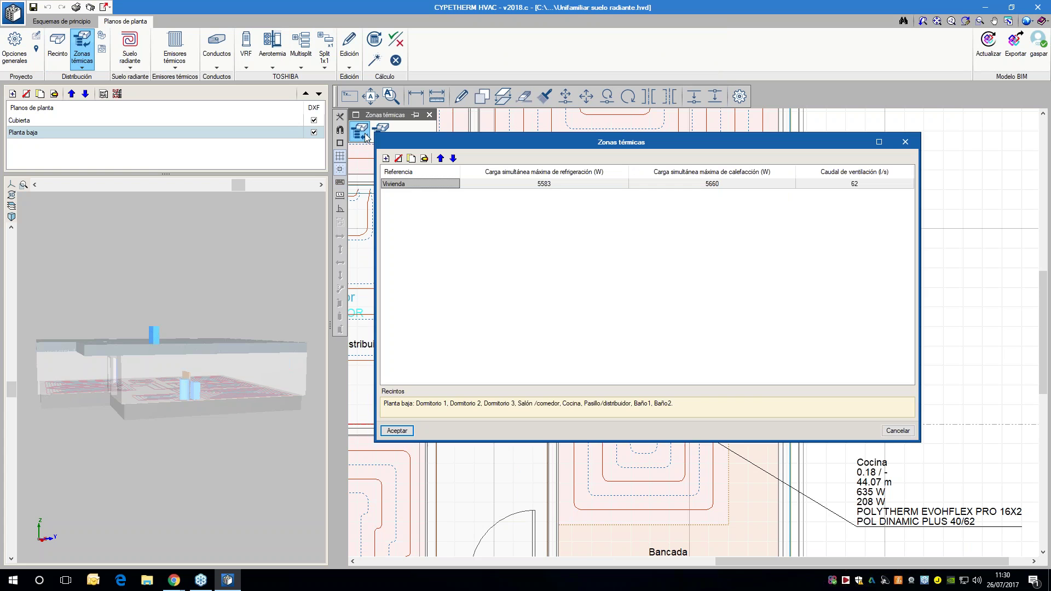
{"action": "left_click", "coordinate": [386, 158]}
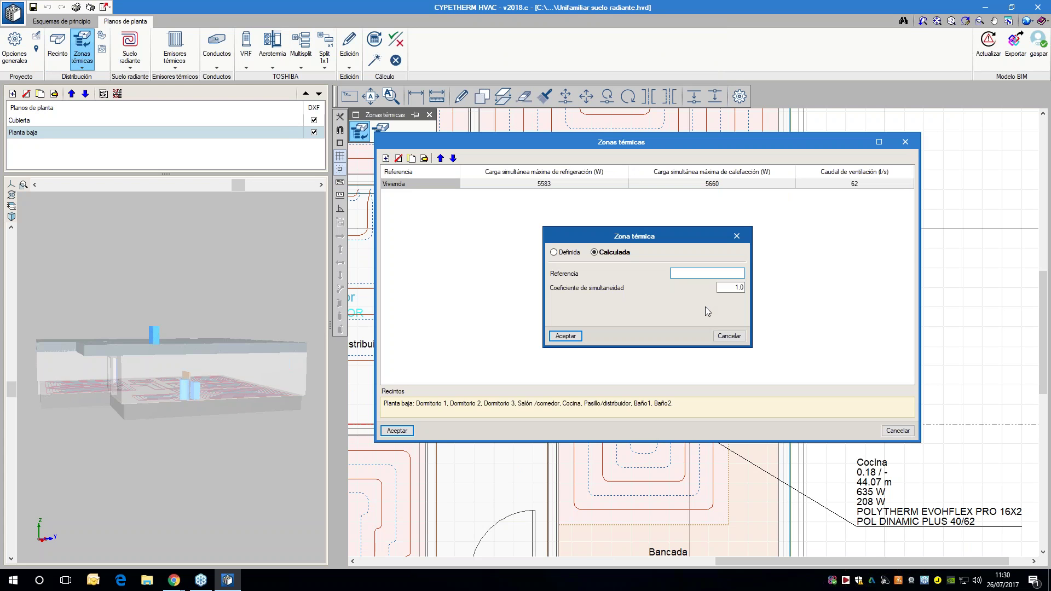
{"action": "left_click", "coordinate": [569, 251]}
{"action": "left_click", "coordinate": [558, 244]}
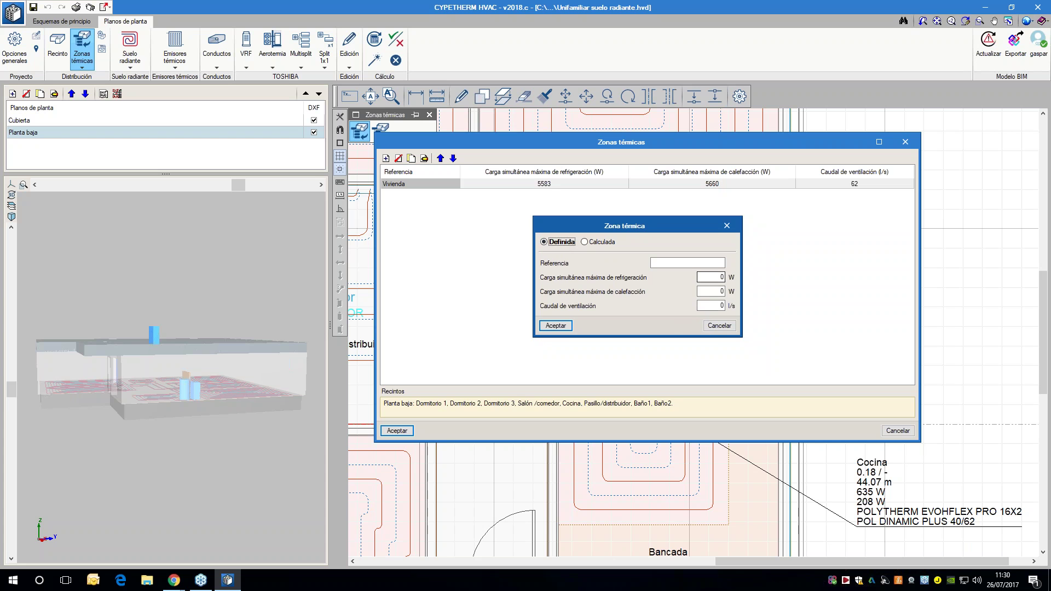
{"action": "left_click", "coordinate": [723, 292]}
{"action": "left_click", "coordinate": [602, 242]}
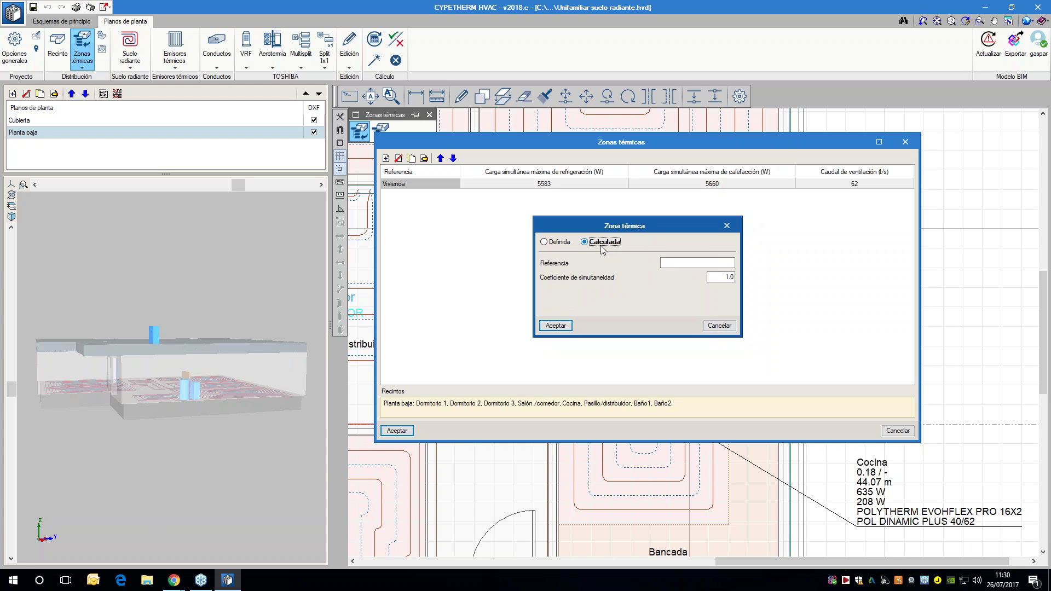
{"action": "key", "text": "Tab"}
{"action": "left_click", "coordinate": [719, 325]}
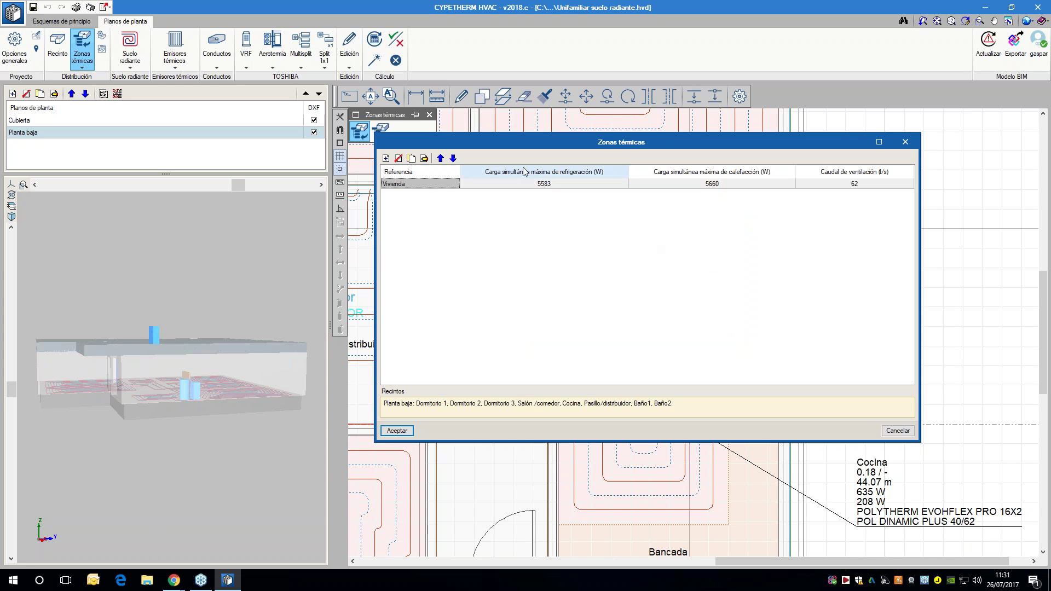
- Review the Vivienda thermal zone's simultaneous loads and assigned rooms, and view the whole ground-floor plan
{"action": "left_click", "coordinate": [553, 186]}
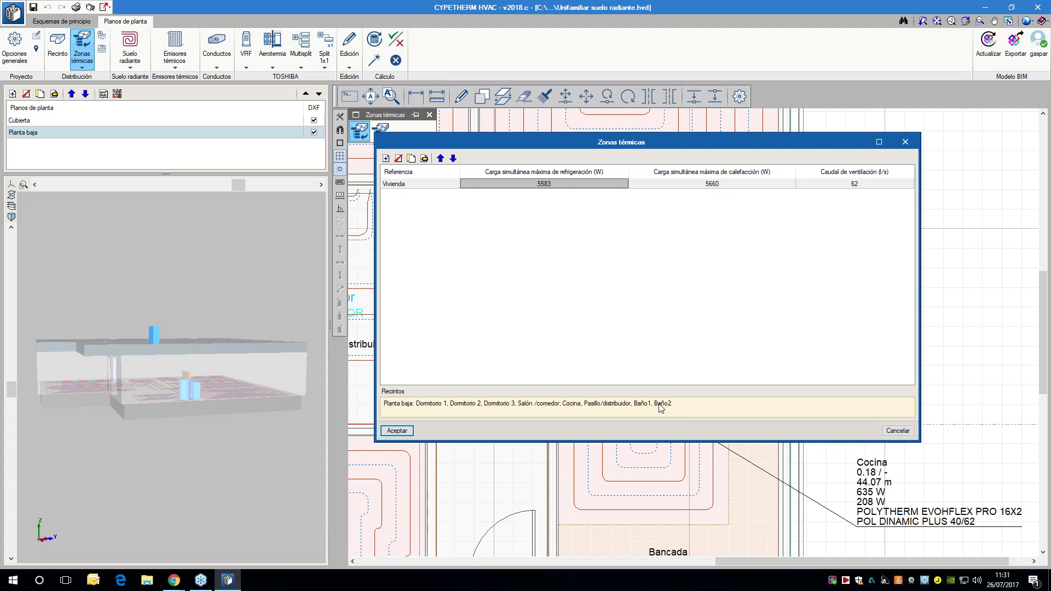
{"action": "left_click", "coordinate": [898, 431]}
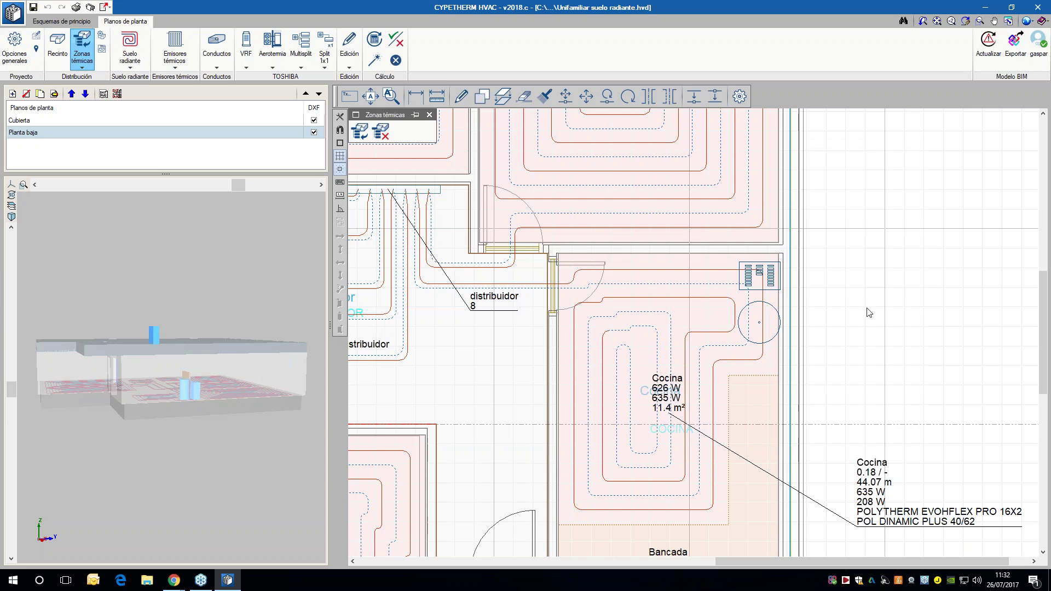
{"action": "scroll", "coordinate": [815, 364], "scroll_direction": "down", "scroll_amount": 3}
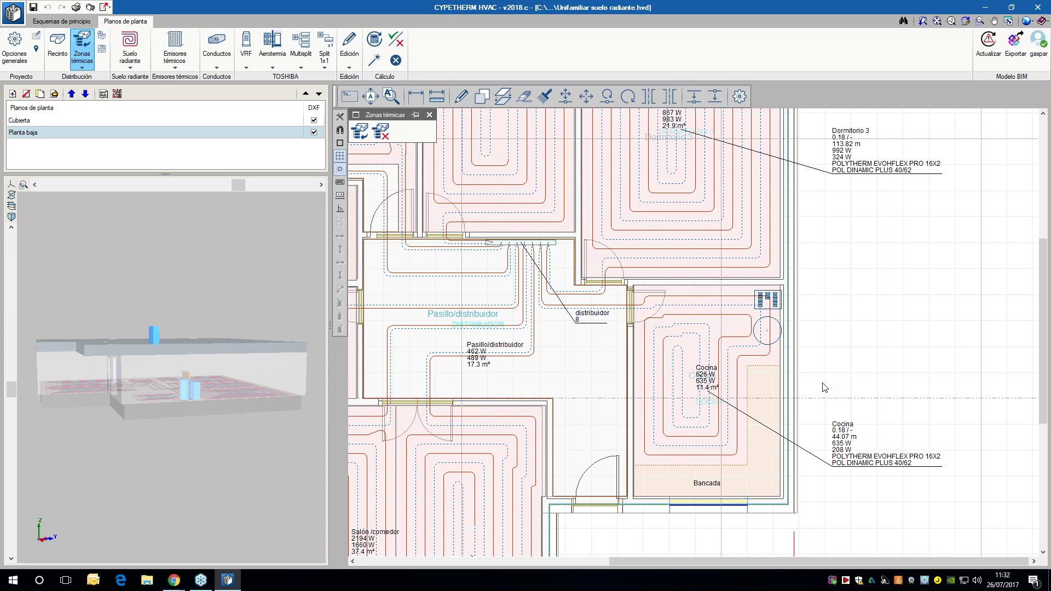
{"action": "mouse_move", "coordinate": [708, 390]}
{"action": "scroll", "coordinate": [708, 390], "scroll_direction": "down", "scroll_amount": 5}
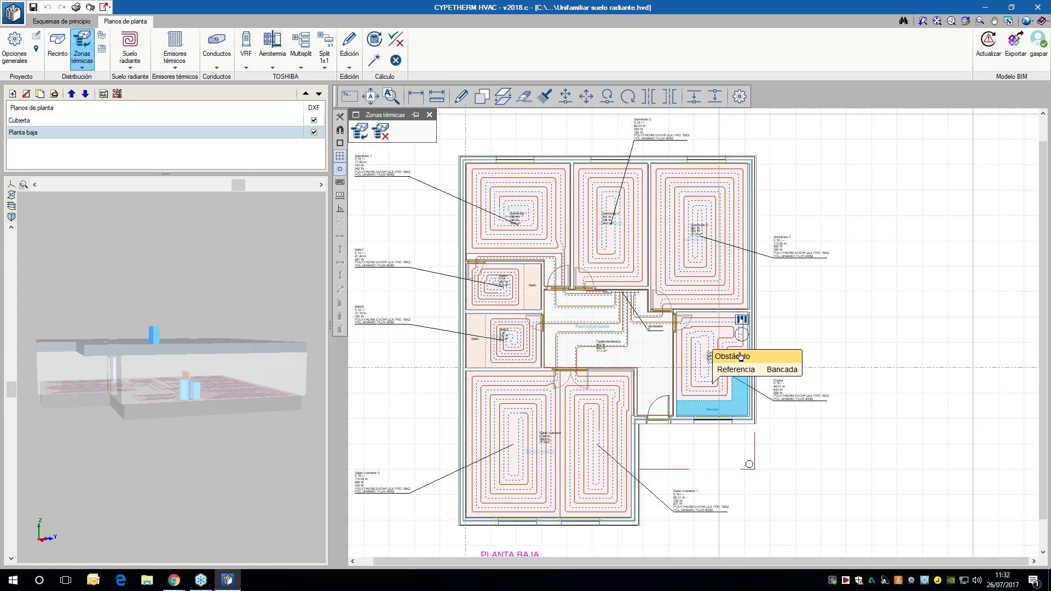
{"action": "mouse_move", "coordinate": [665, 300]}
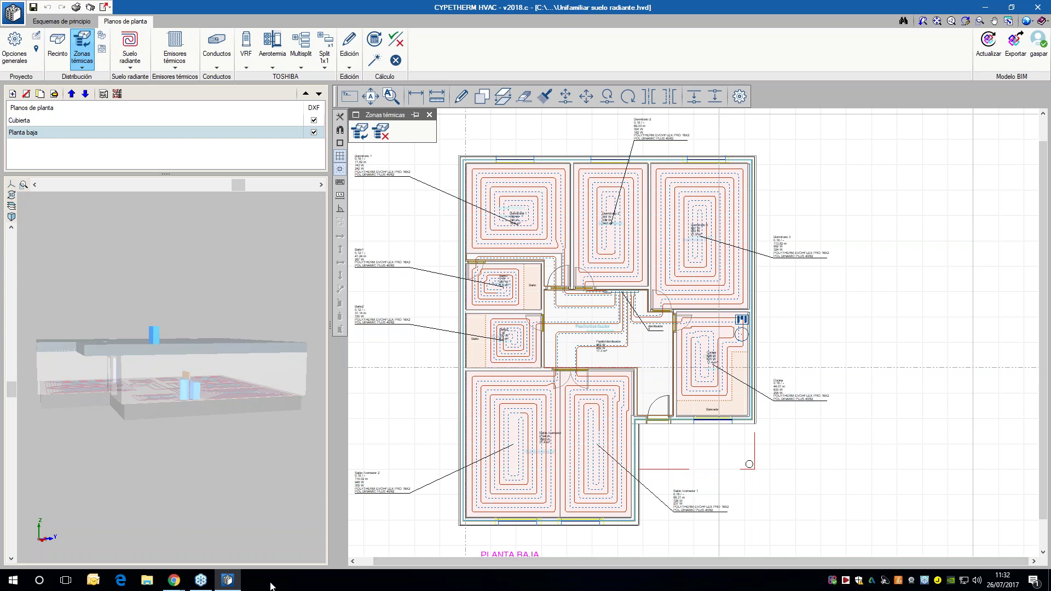
- Switch to IFC Builder through the CYPE 2018 launcher and open the Unifamiliar.cbim example model
{"action": "left_click", "coordinate": [885, 580]}
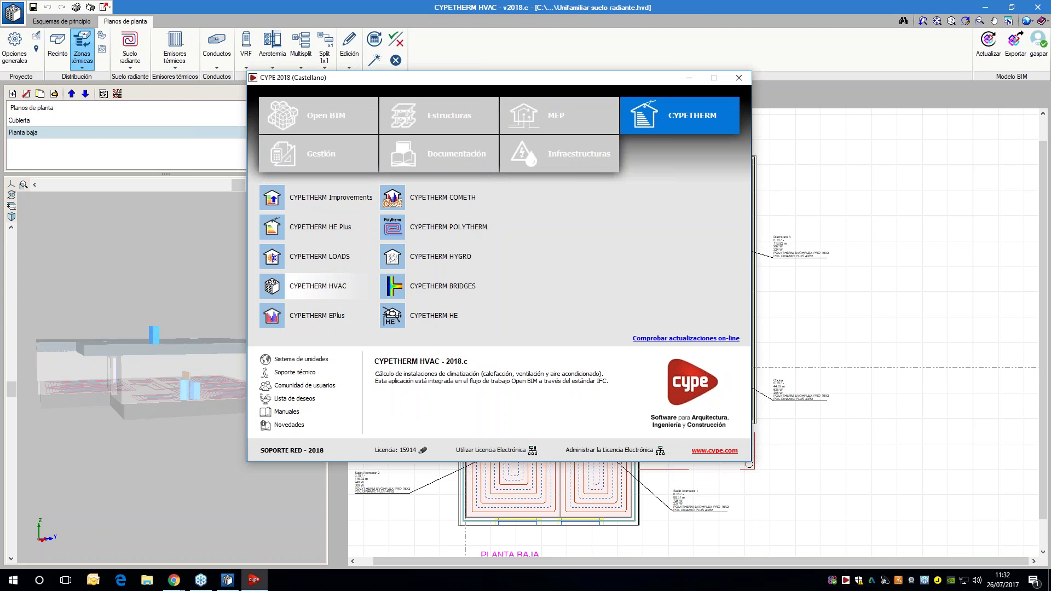
{"action": "left_click", "coordinate": [303, 116]}
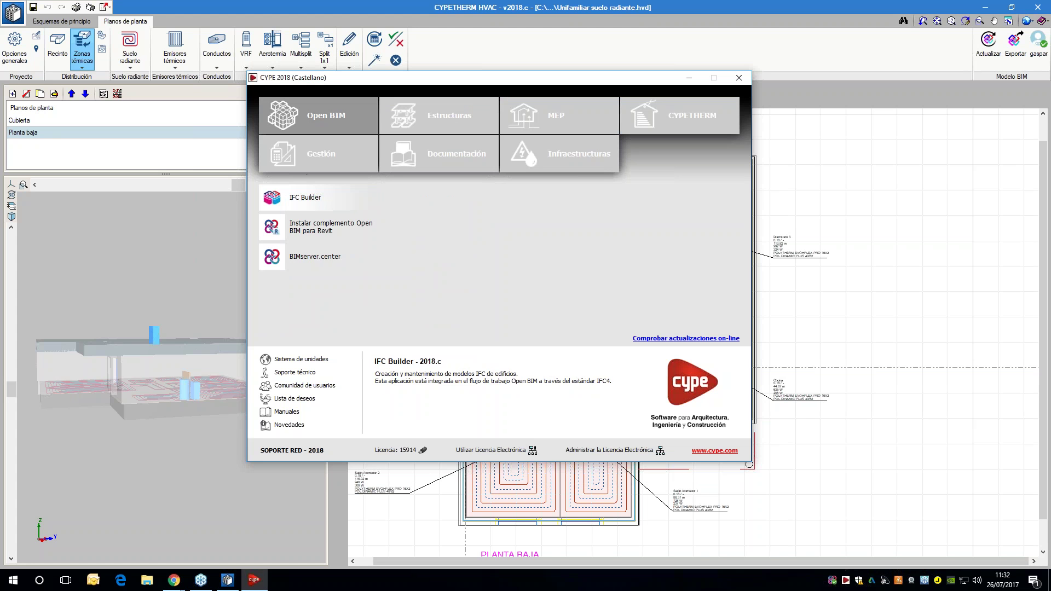
{"action": "left_click", "coordinate": [299, 198]}
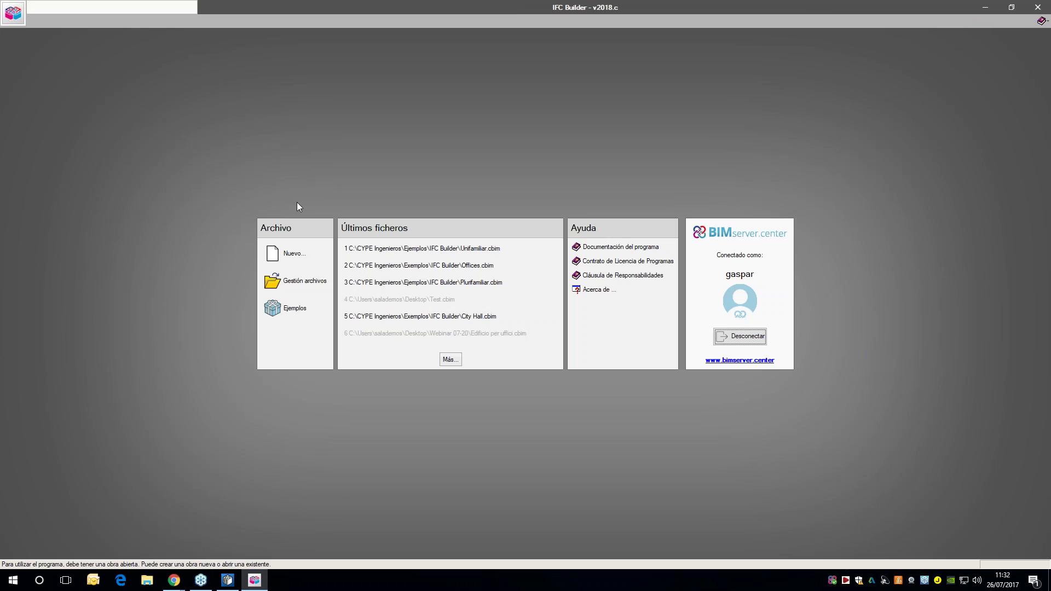
{"action": "left_click", "coordinate": [363, 250]}
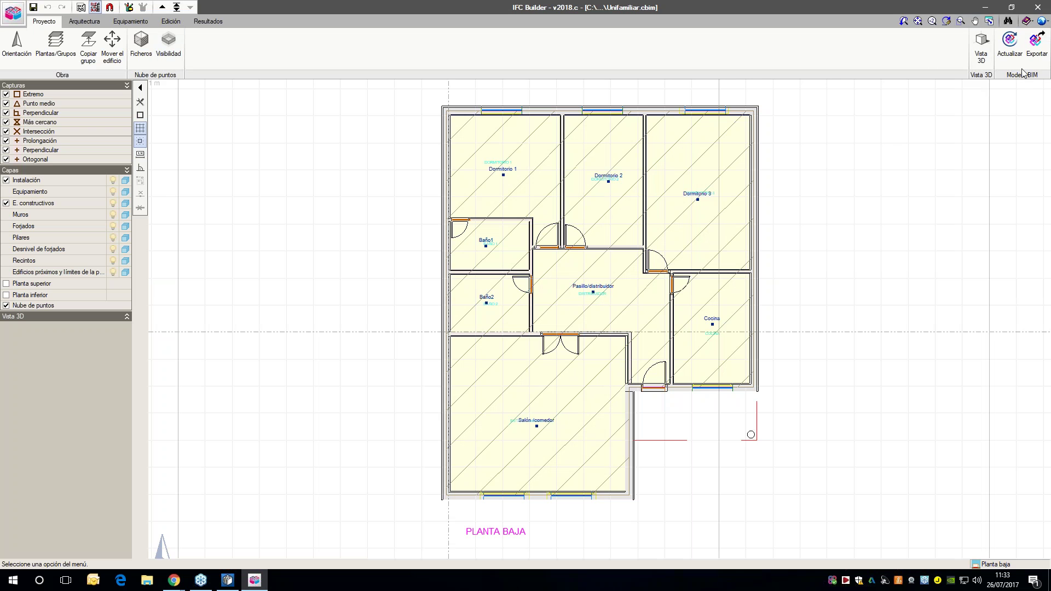
- Display the house in 3D with its enclosure walls, partitions and ground slab shown as solid
{"action": "left_click", "coordinate": [981, 46]}
{"action": "left_click", "coordinate": [446, 314]}
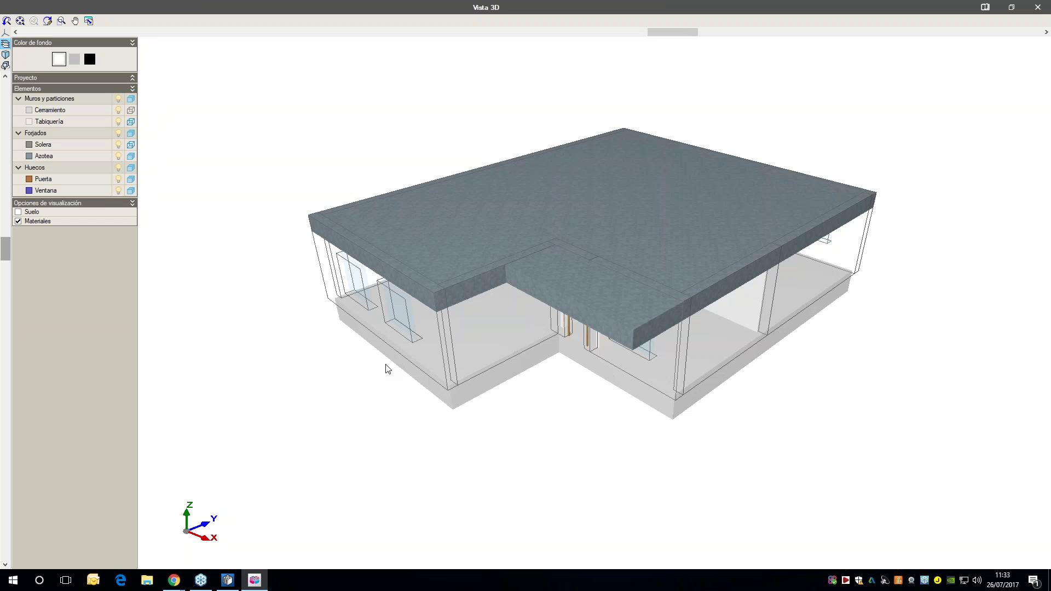
{"action": "middle_click_drag", "start_coordinate": [386, 368], "coordinate": [268, 261]}
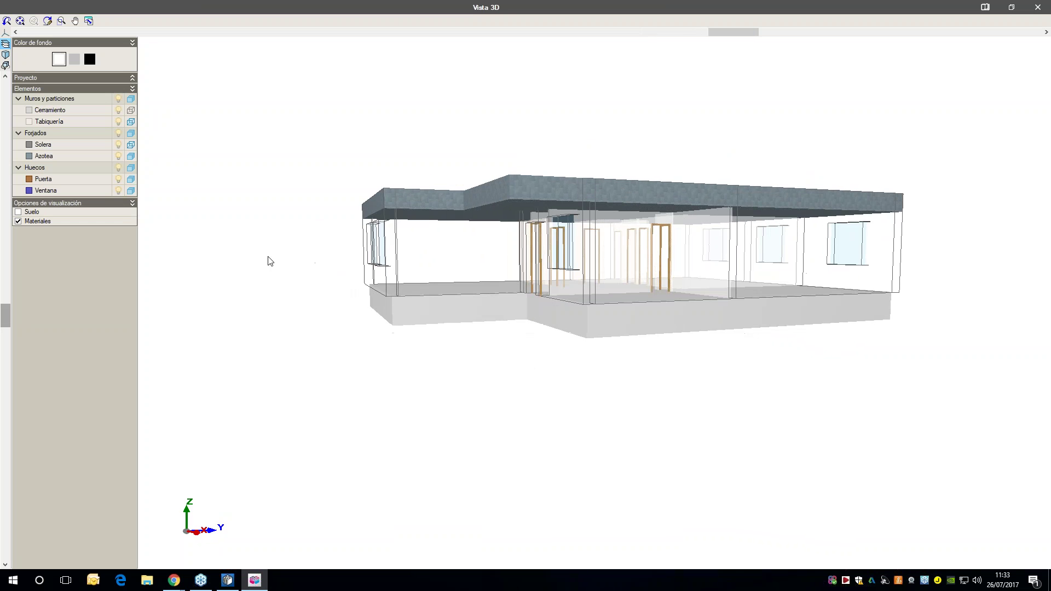
{"action": "left_click", "coordinate": [130, 110]}
{"action": "left_click", "coordinate": [130, 121]}
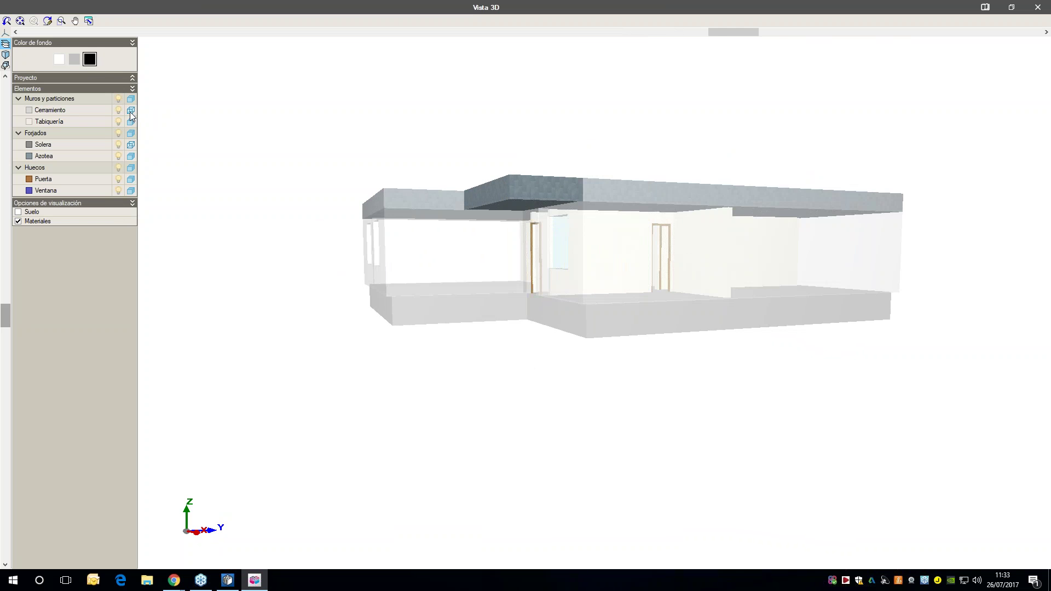
{"action": "left_click", "coordinate": [131, 145]}
- Show the surrounding ground in the 3D view and orbit the house to examine its facades
{"action": "middle_click_drag", "start_coordinate": [201, 155], "coordinate": [178, 202]}
{"action": "left_click", "coordinate": [26, 213]}
{"action": "middle_click_drag", "start_coordinate": [343, 242], "coordinate": [437, 197]}
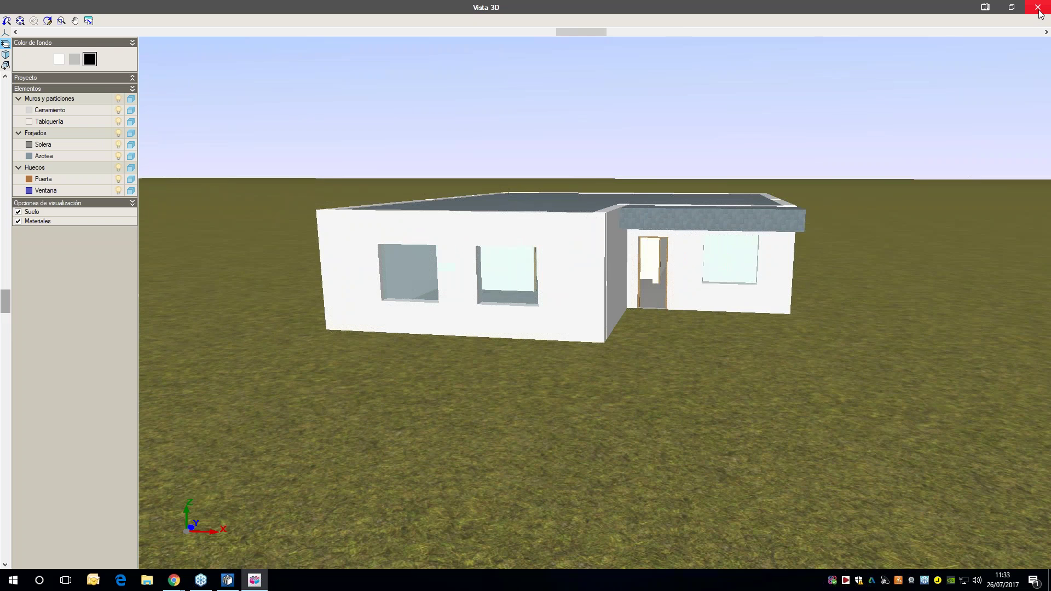
{"action": "left_click", "coordinate": [1038, 8]}
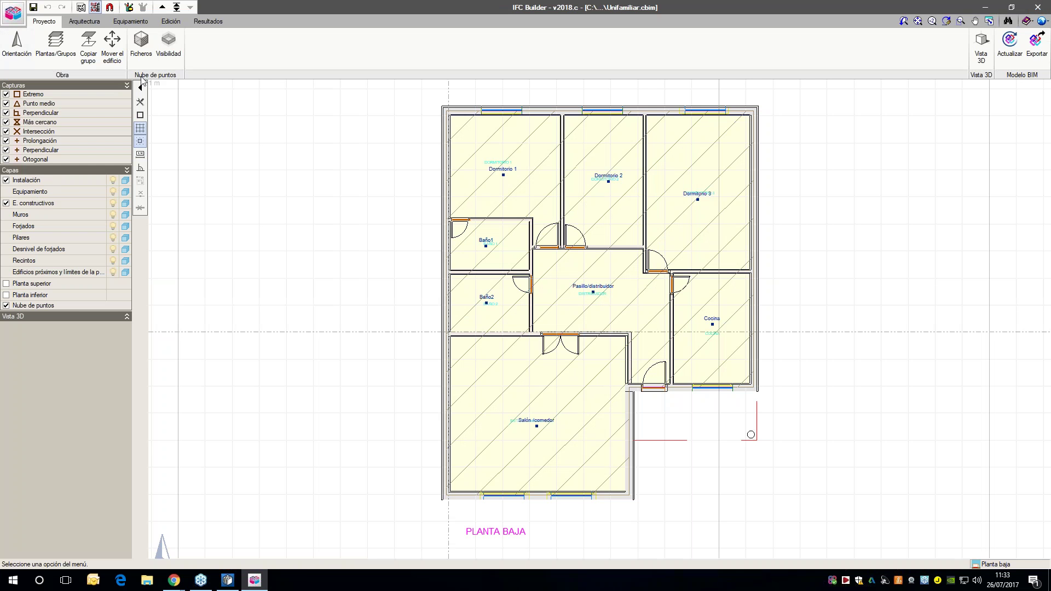
- Create a BIMserver.center project named Seminario aerotermia for the IFC export of the building model
{"action": "left_click", "coordinate": [1040, 59]}
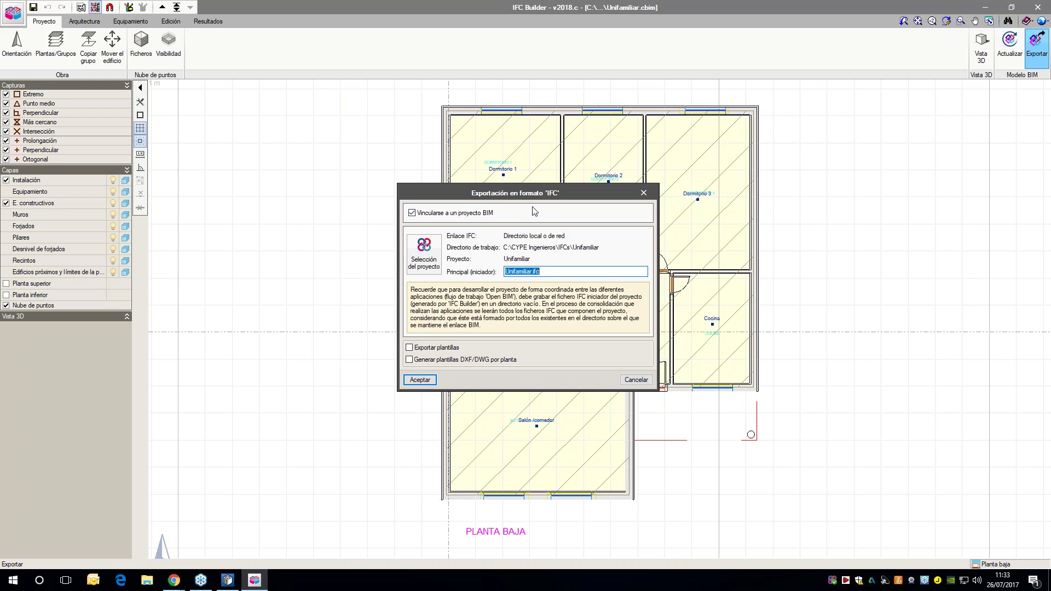
{"action": "left_click", "coordinate": [426, 272]}
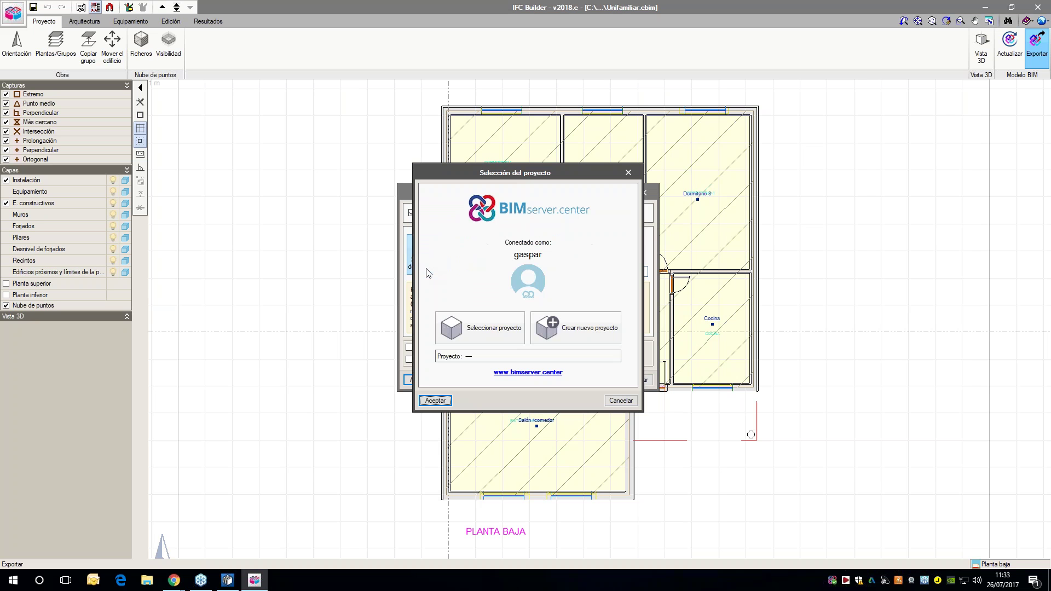
{"action": "left_click_drag", "start_coordinate": [565, 174], "coordinate": [511, 149]}
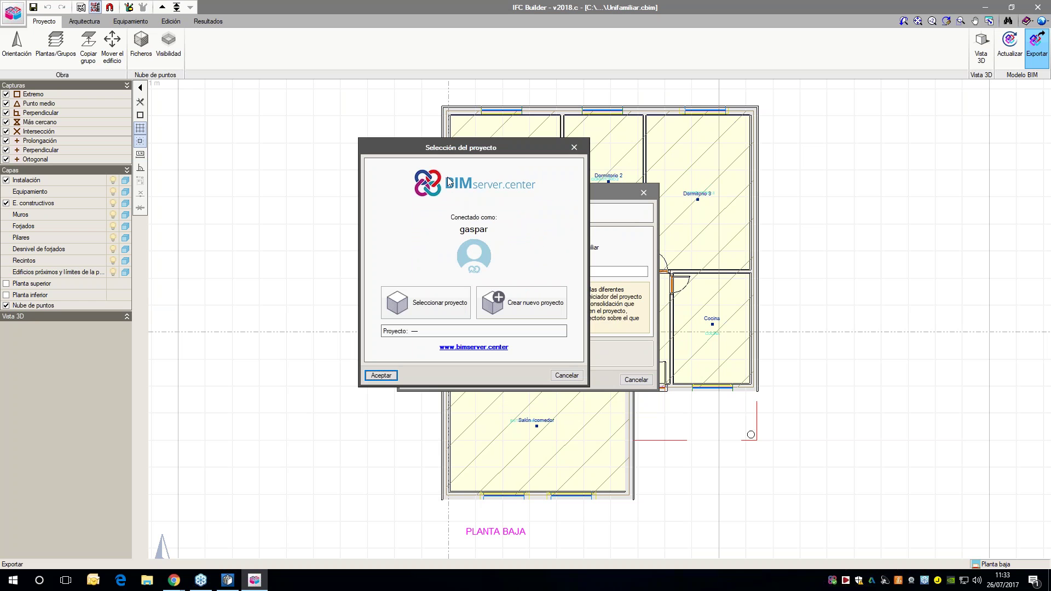
{"action": "left_click", "coordinate": [538, 302]}
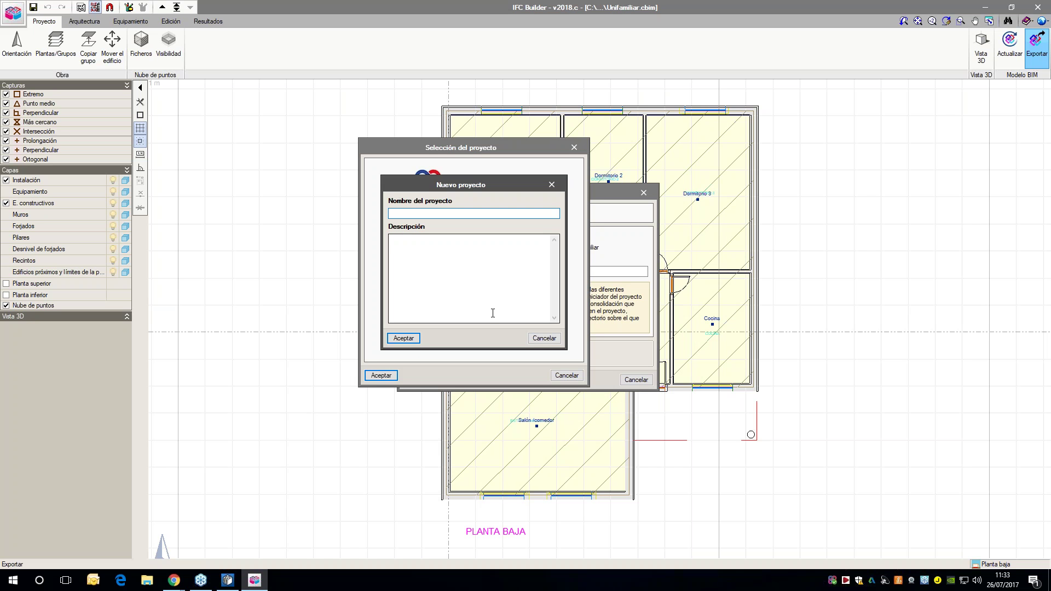
{"action": "type", "text": "Seminario aerotermia"}
{"action": "left_click", "coordinate": [400, 338]}
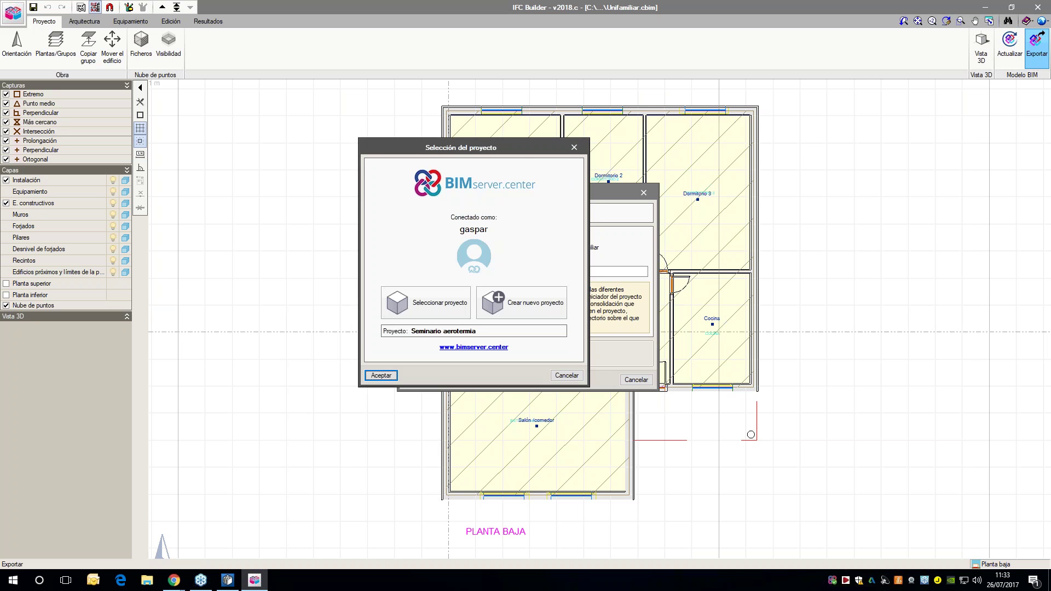
- Link the export to the Seminario aerotermia project and export the building model as Unifamiliar.ifc
{"action": "left_click", "coordinate": [390, 377]}
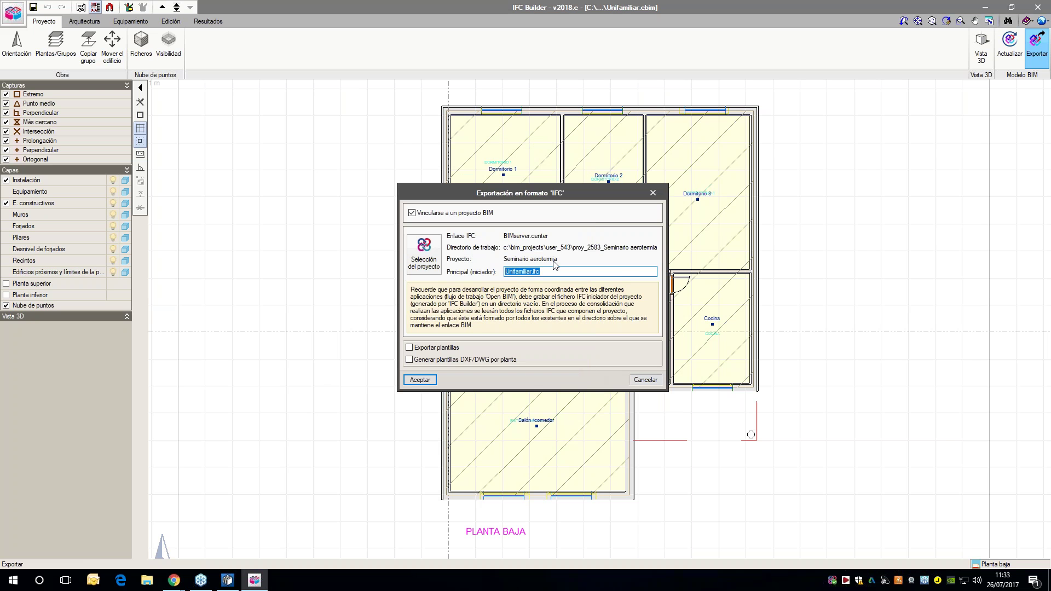
{"action": "left_click", "coordinate": [505, 273]}
{"action": "left_click", "coordinate": [421, 381]}
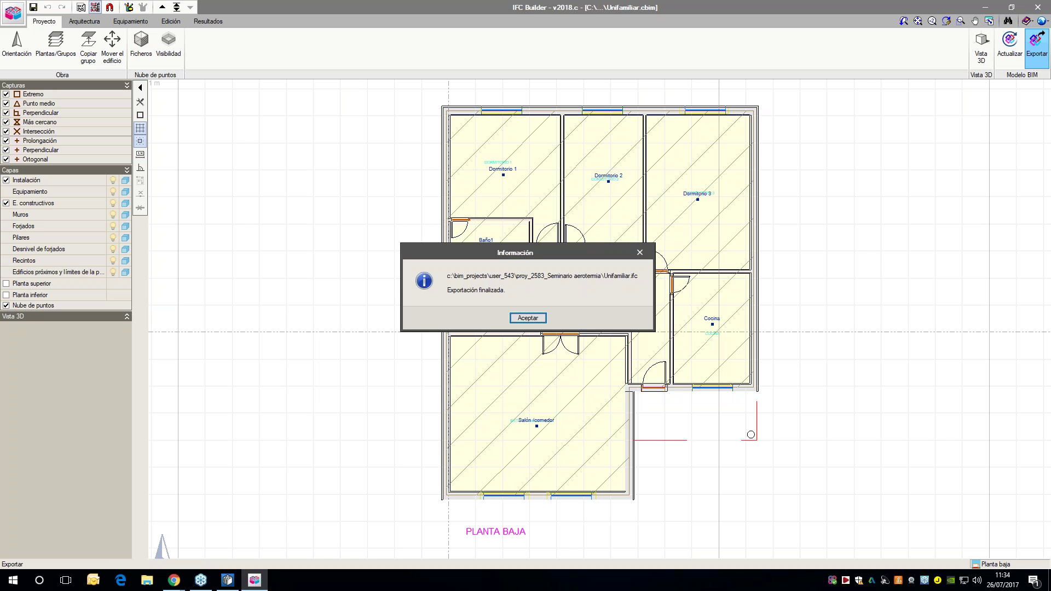
- Close the export notice and start CYPETHERM LOADS from the CYPE 2018 program launcher
{"action": "left_click", "coordinate": [520, 319]}
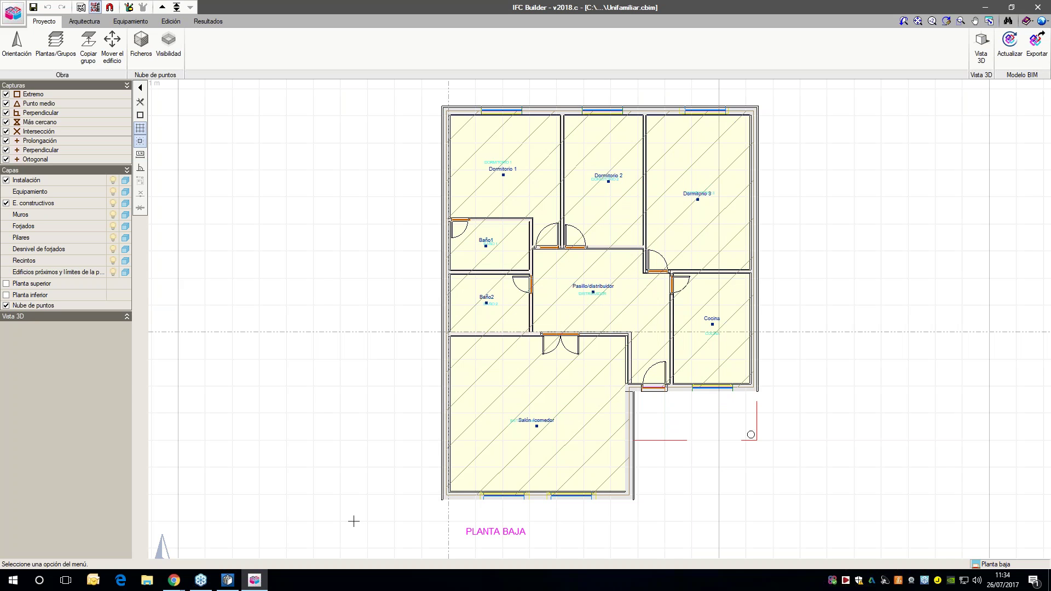
{"action": "left_click", "coordinate": [845, 583]}
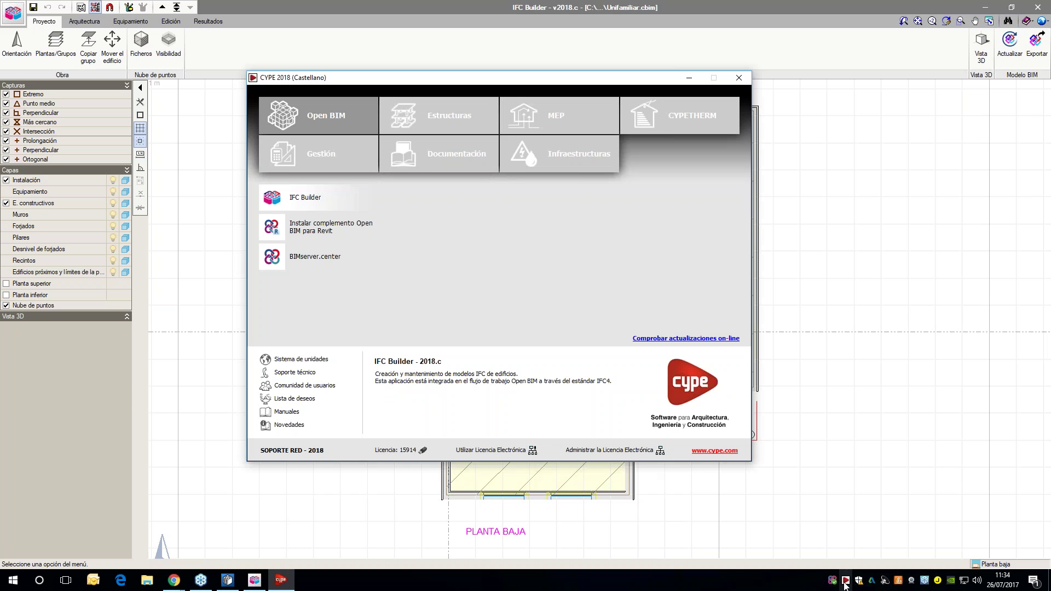
{"action": "mouse_move", "coordinate": [678, 124]}
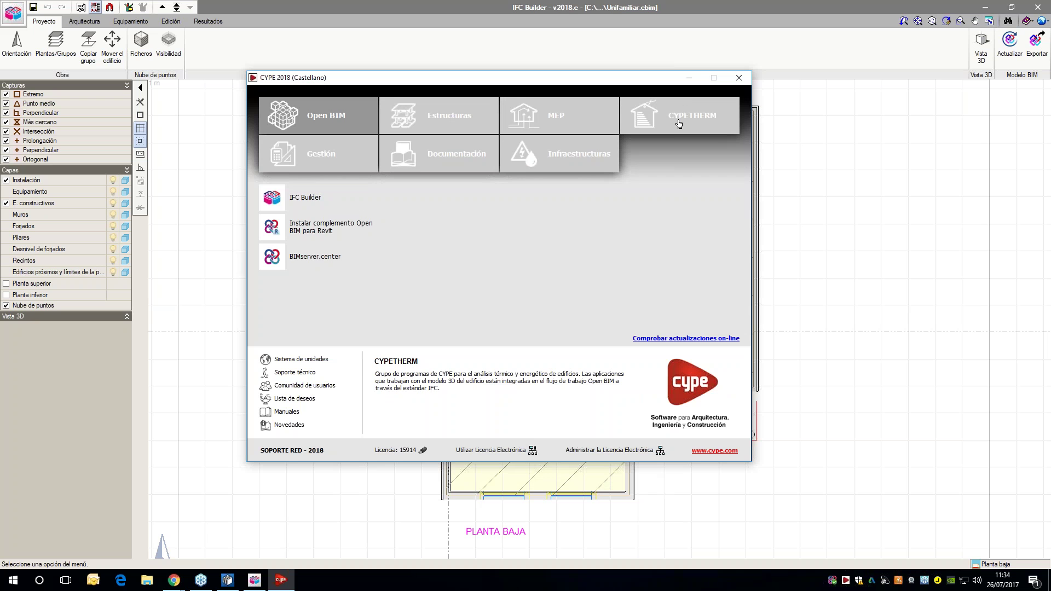
{"action": "left_click", "coordinate": [679, 124]}
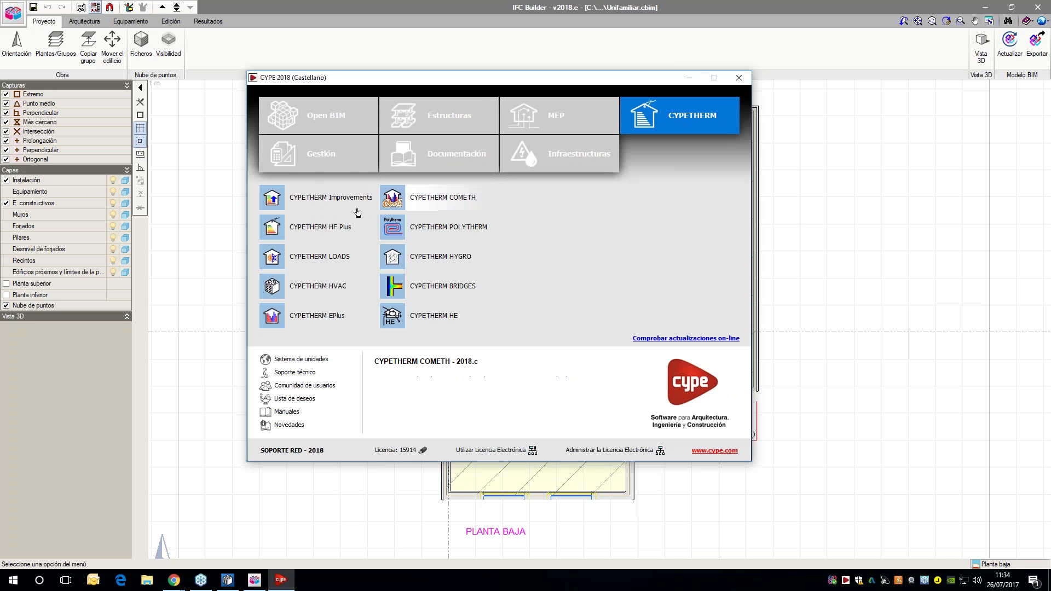
{"action": "left_click", "coordinate": [304, 263]}
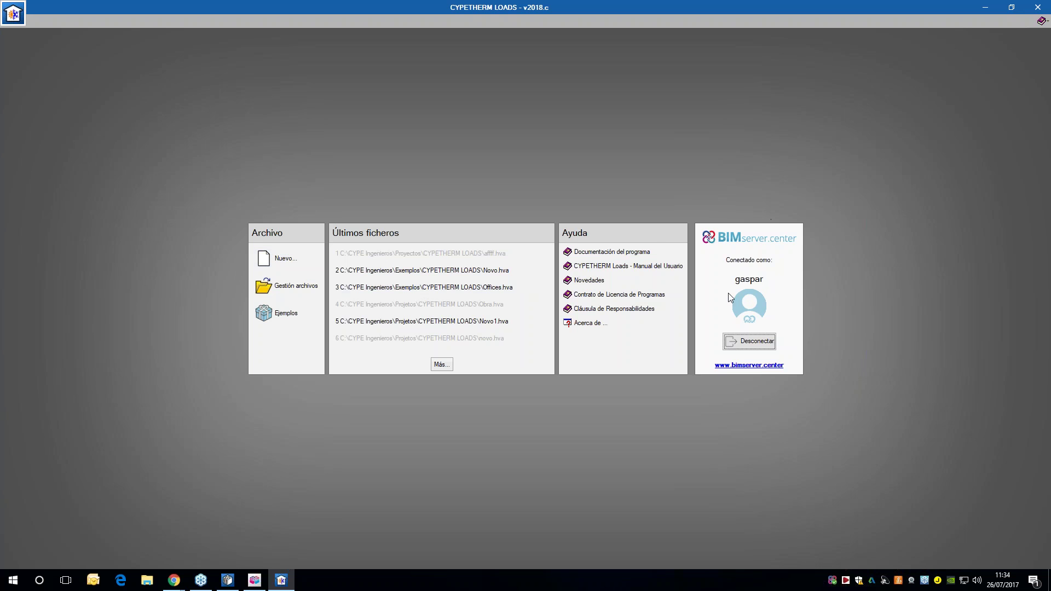
- Create a new thermal-load job with the file name seminario
{"action": "left_click", "coordinate": [275, 258]}
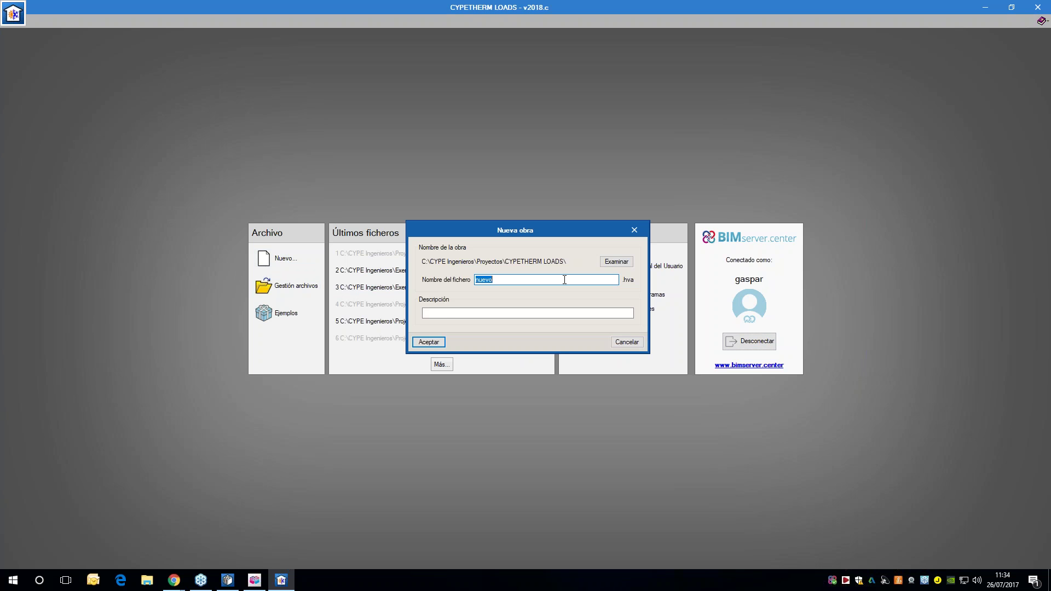
{"action": "type", "text": "seminario"}
{"action": "key", "text": "Return"}
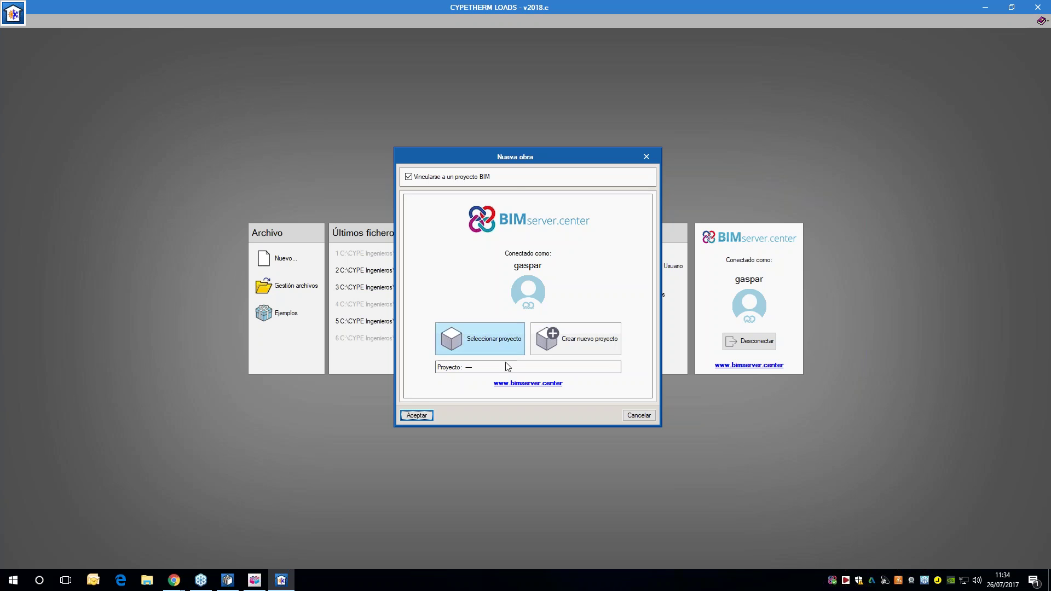
- Sort the BIMserver.center projects by date and link the new job to the Seminario aerotermia project
{"action": "left_click", "coordinate": [495, 342]}
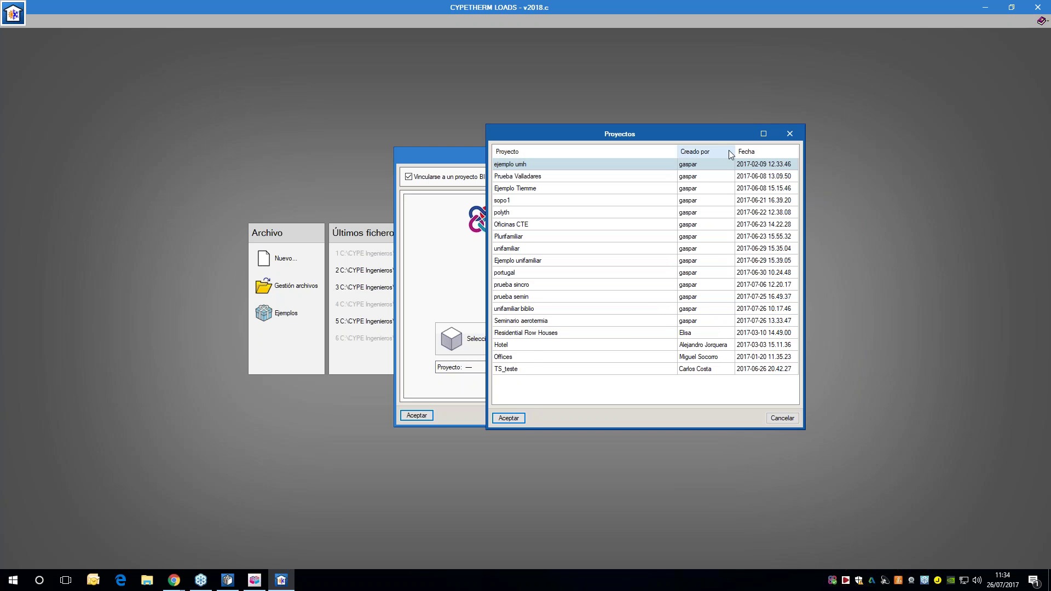
{"action": "left_click", "coordinate": [745, 153]}
{"action": "left_click", "coordinate": [542, 372]}
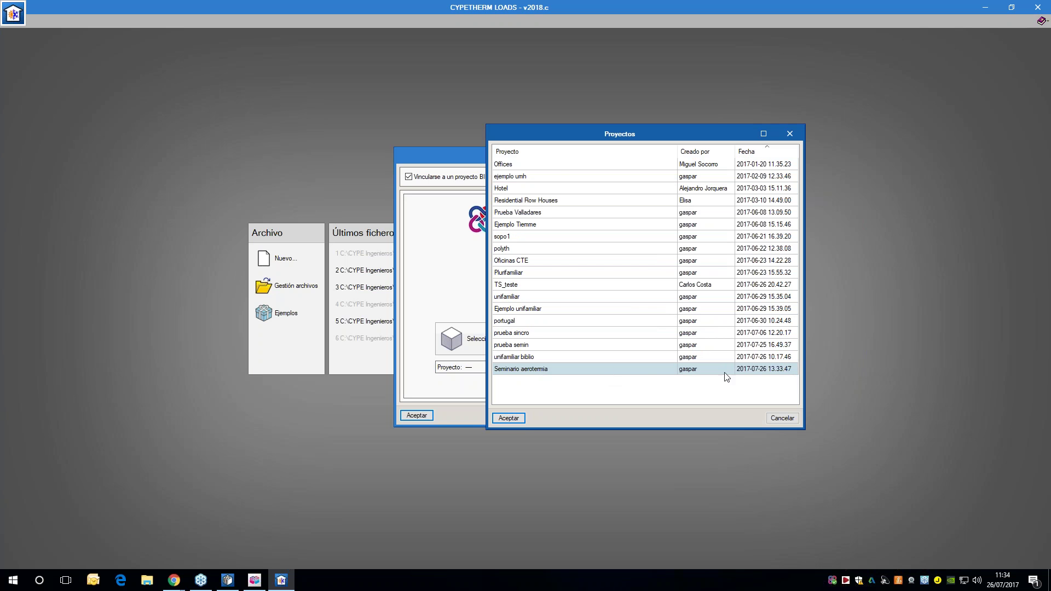
{"action": "left_click", "coordinate": [506, 418]}
{"action": "left_click", "coordinate": [414, 415]}
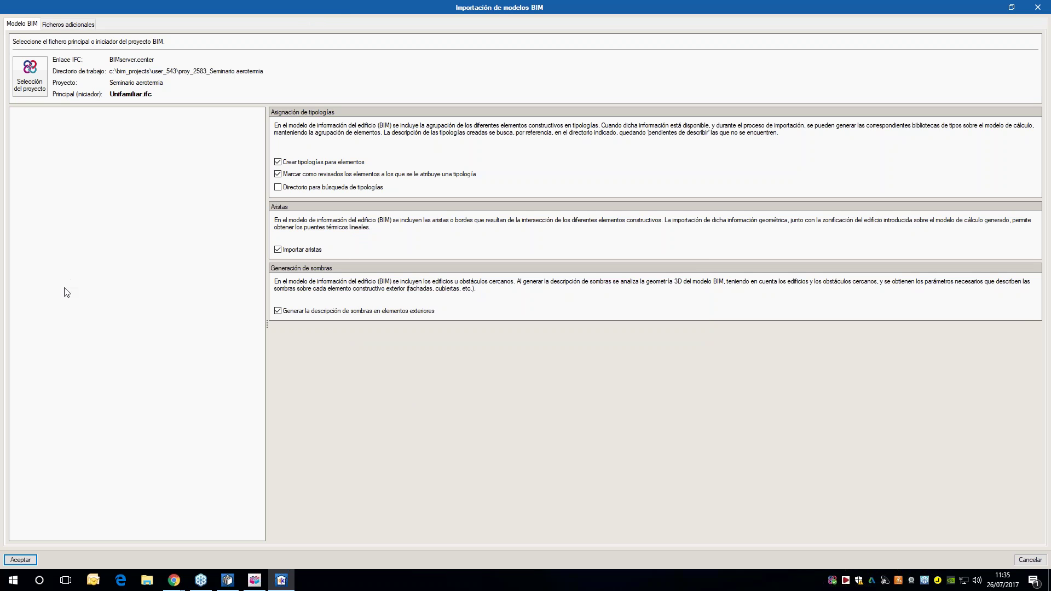
- Import the Unifamiliar.ifc model, using the bib_seminario folder on the desktop as the directory for finding typologies
{"action": "middle_click_drag", "start_coordinate": [87, 362], "coordinate": [100, 320]}
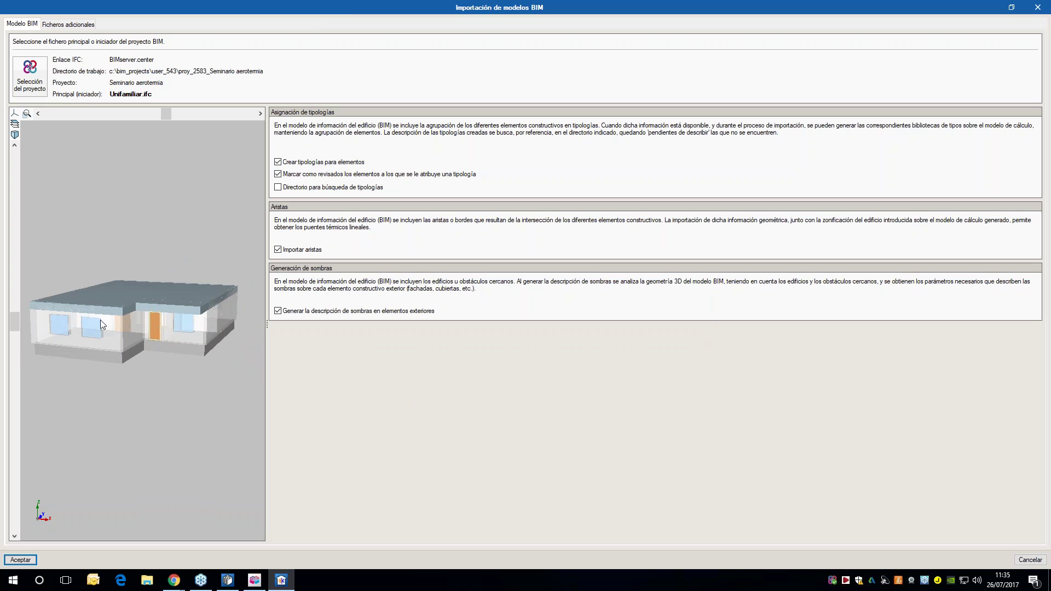
{"action": "left_click", "coordinate": [278, 187]}
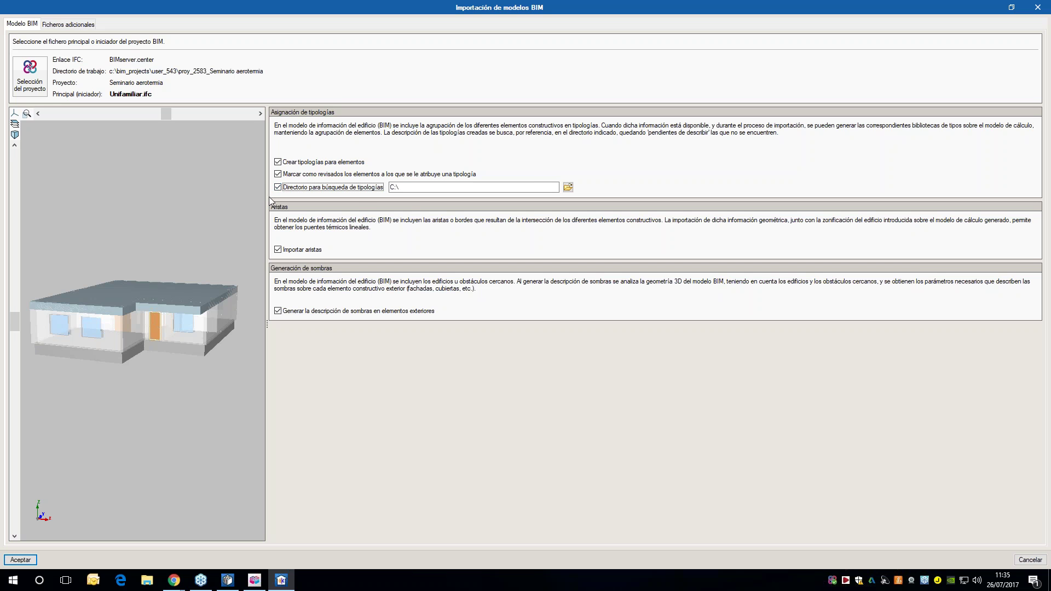
{"action": "left_click", "coordinate": [567, 187]}
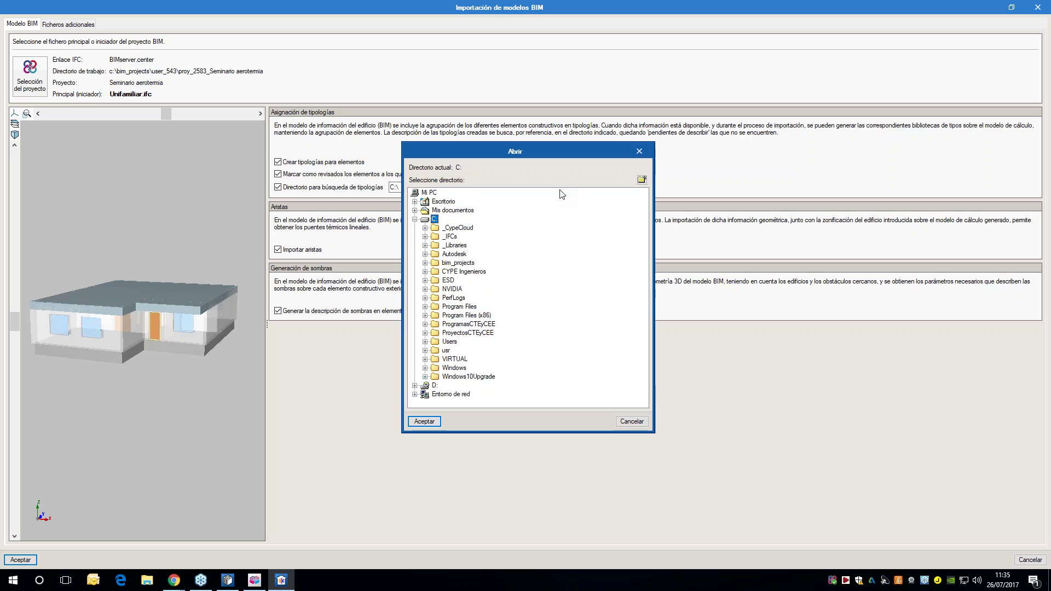
{"action": "left_click", "coordinate": [414, 201]}
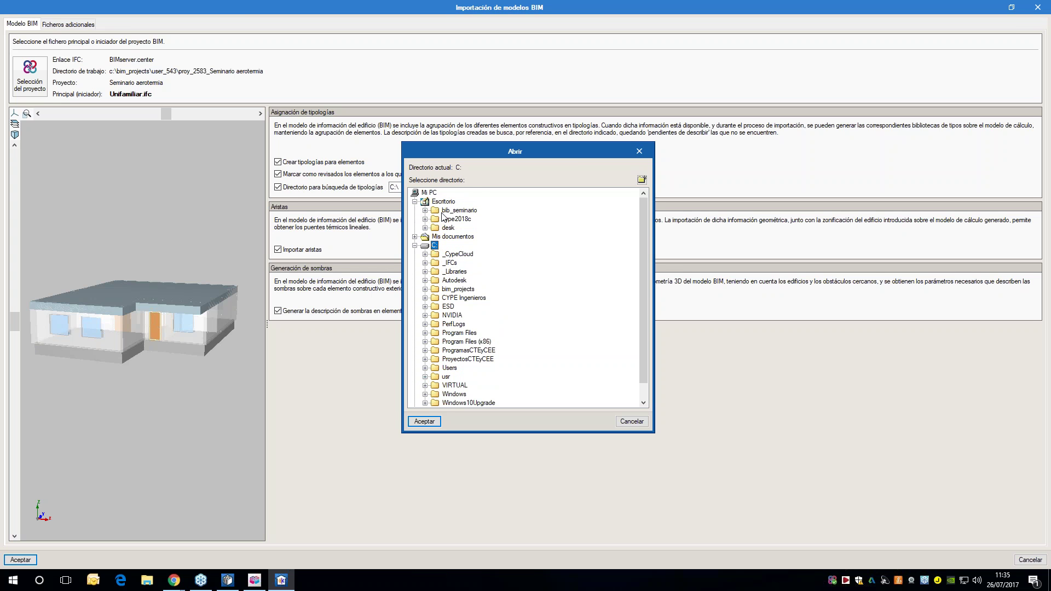
{"action": "left_click", "coordinate": [444, 212]}
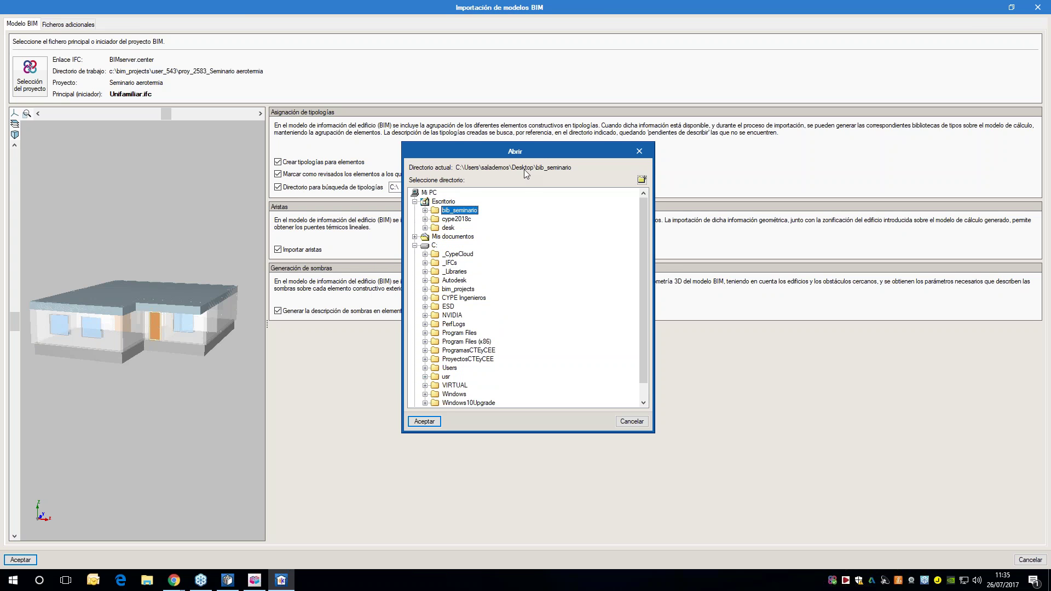
{"action": "left_click_drag", "start_coordinate": [525, 154], "coordinate": [518, 139]}
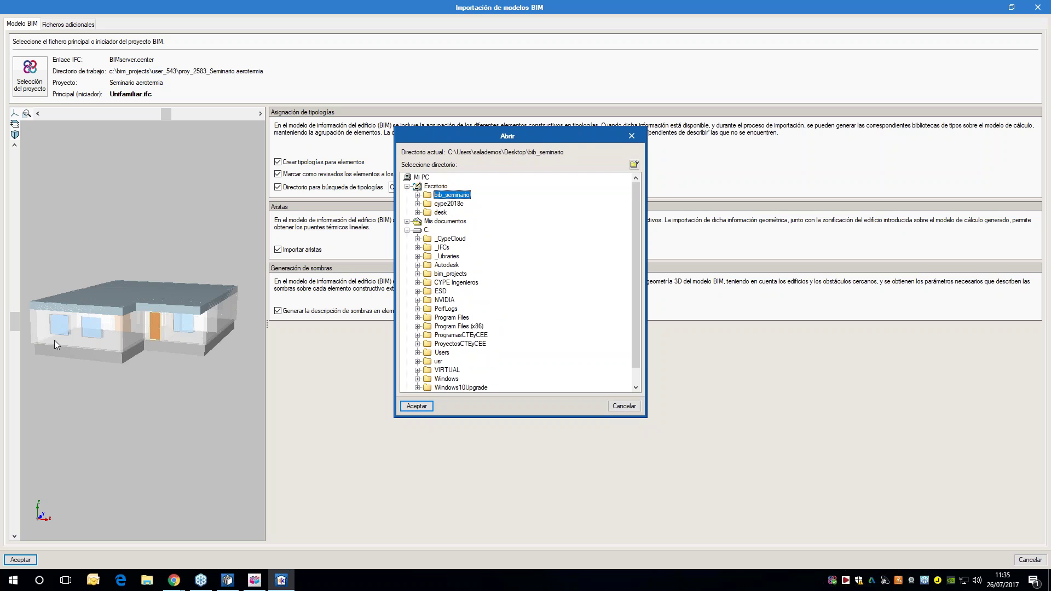
{"action": "left_click", "coordinate": [416, 406]}
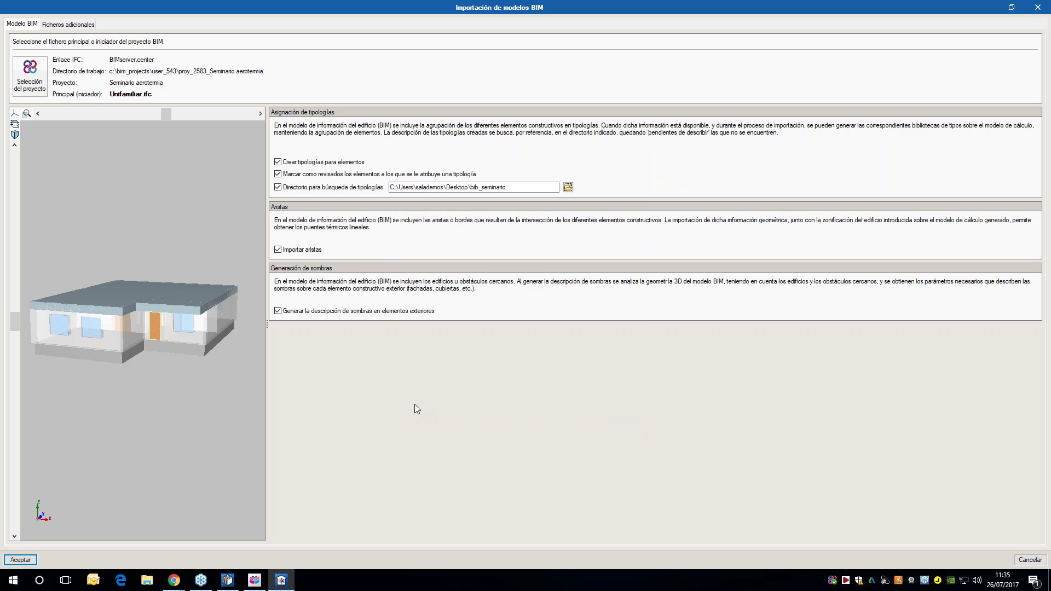
{"action": "left_click", "coordinate": [22, 560]}
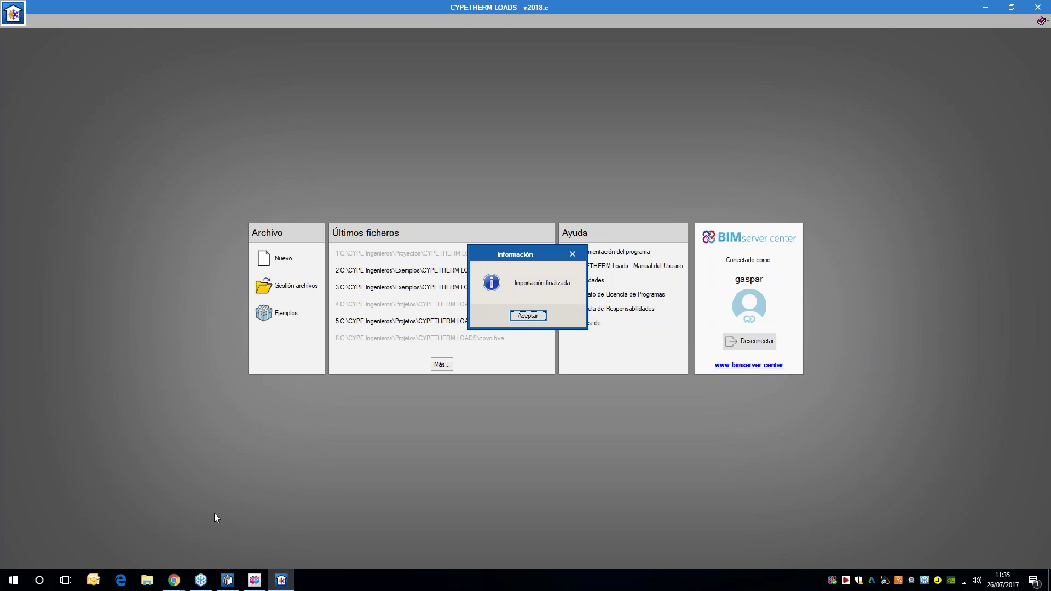
{"action": "left_click", "coordinate": [525, 314]}
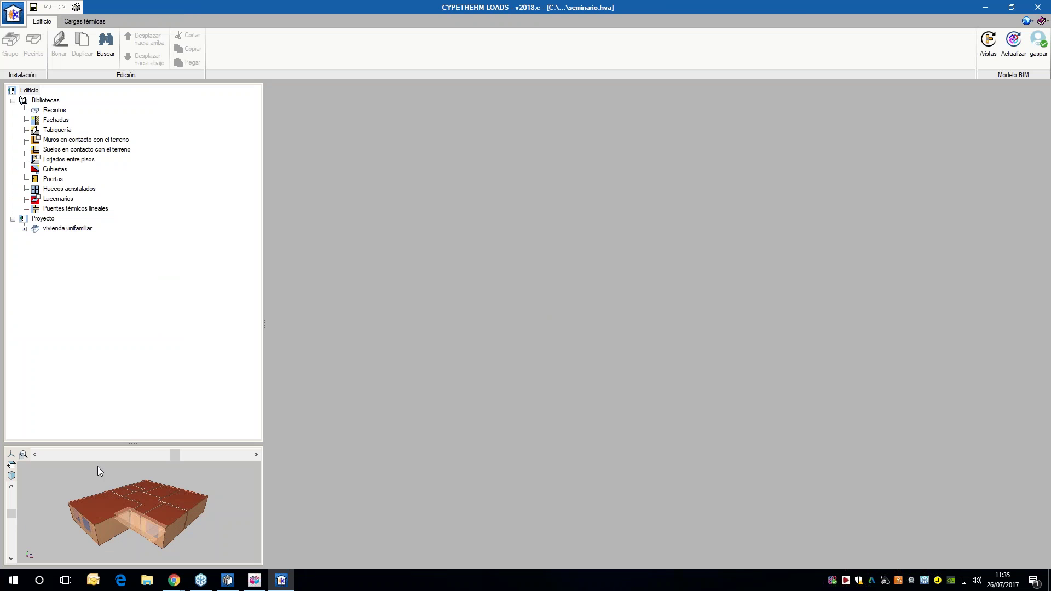
- Examine the imported house in 3D, the Dormitorio room type's design conditions and the Fachada caravista facade's layers
{"action": "left_click_drag", "start_coordinate": [132, 443], "coordinate": [131, 267]}
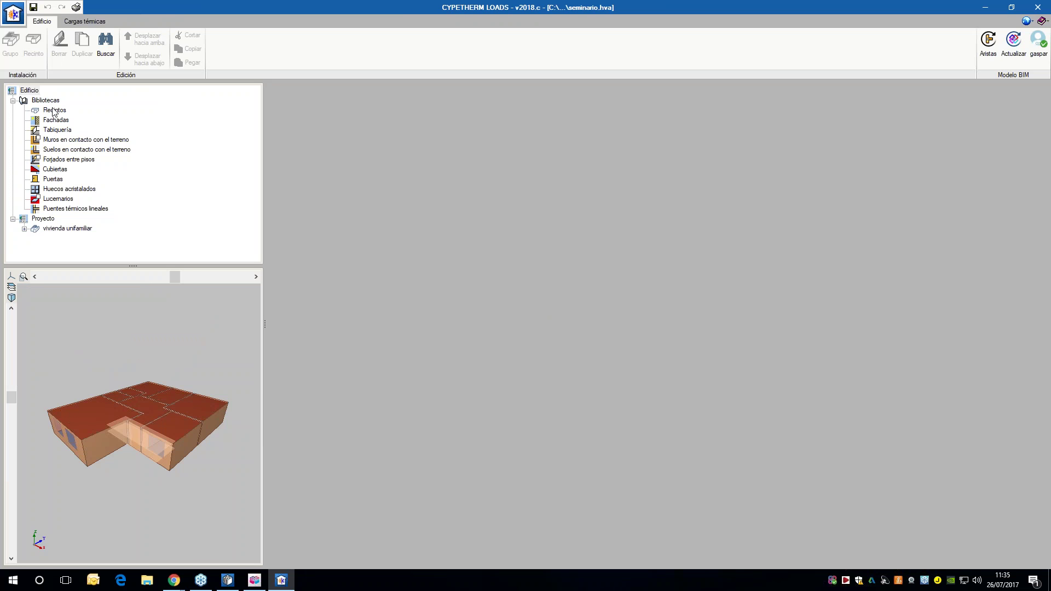
{"action": "left_click_drag", "start_coordinate": [68, 460], "coordinate": [87, 475]}
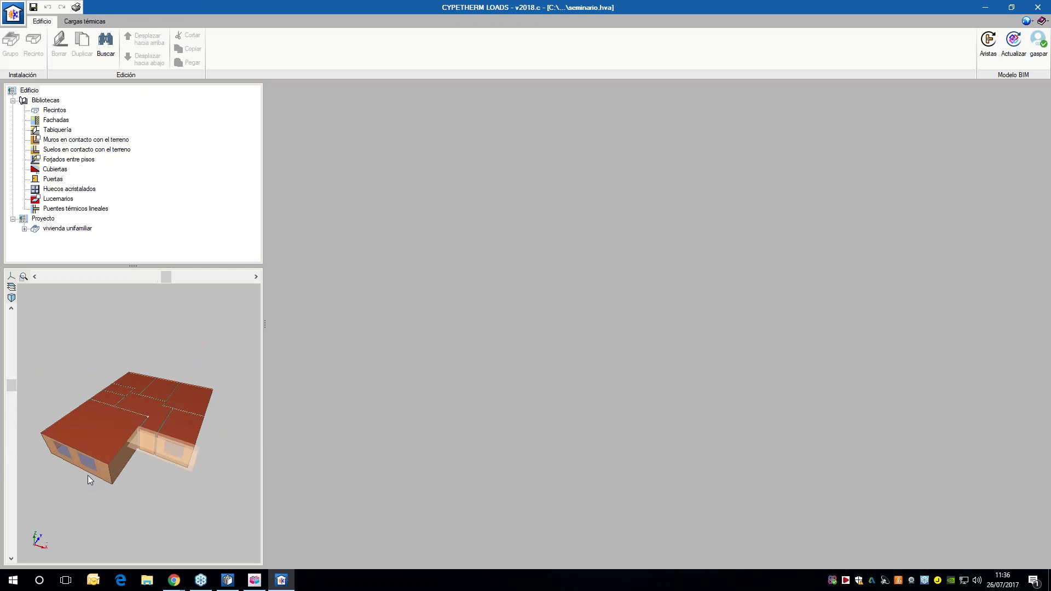
{"action": "left_click", "coordinate": [54, 110]}
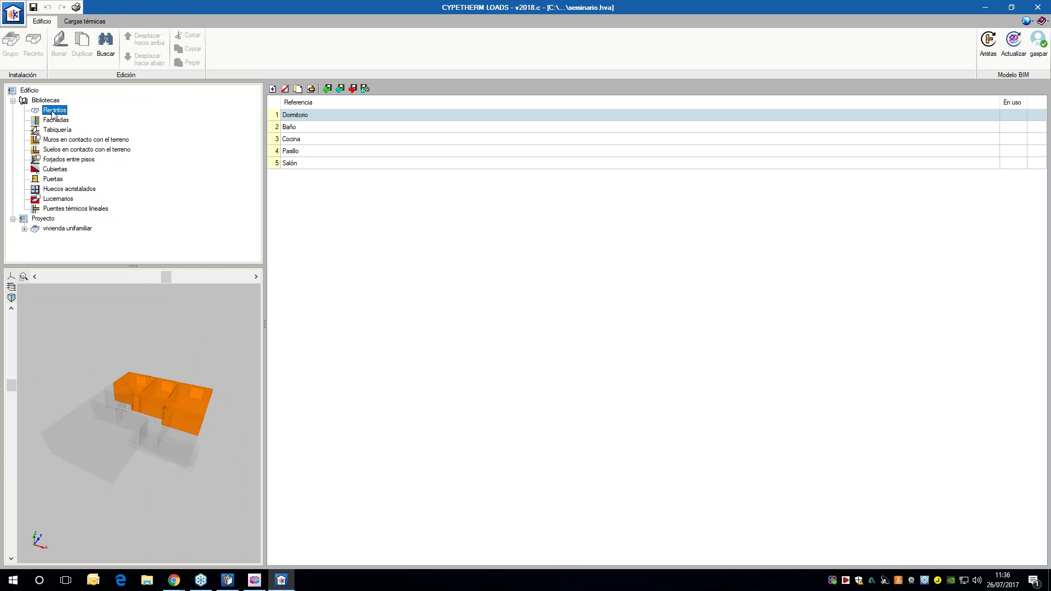
{"action": "double_click", "coordinate": [312, 116]}
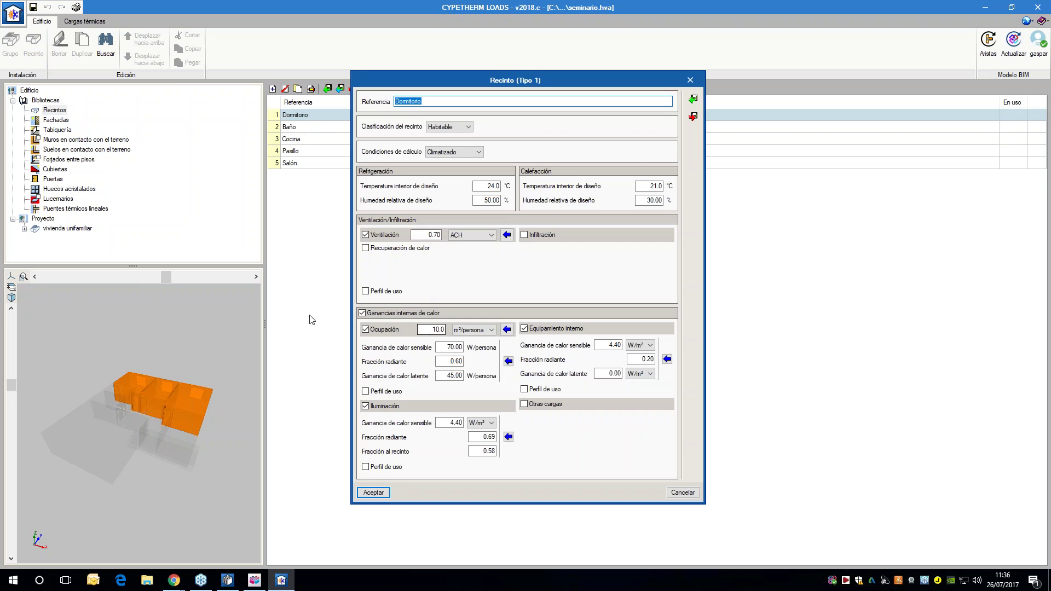
{"action": "key", "text": "Escape"}
{"action": "left_click", "coordinate": [54, 120]}
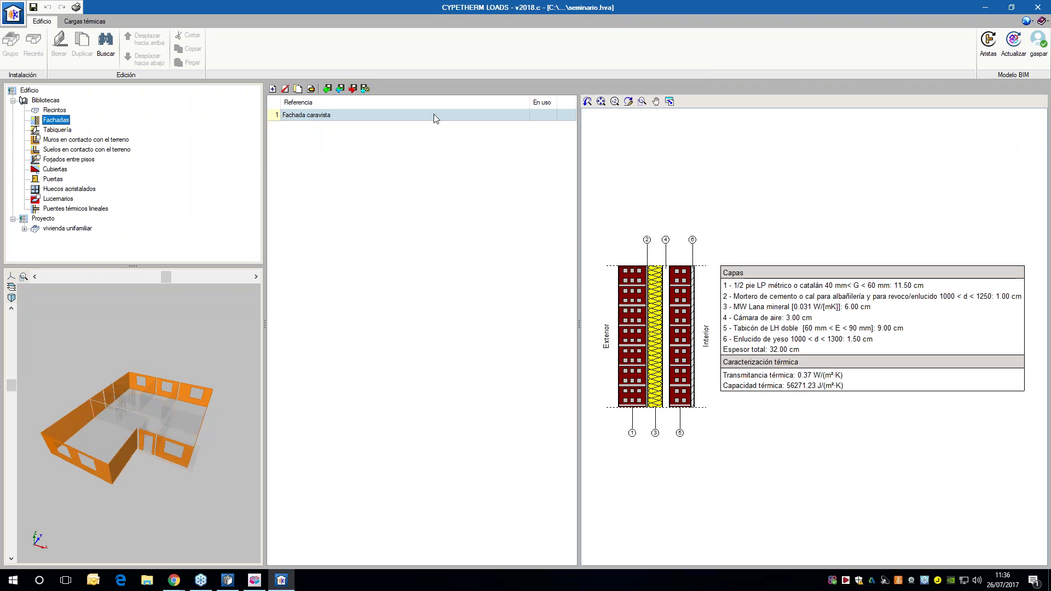
{"action": "double_click", "coordinate": [369, 115]}
{"action": "key", "text": "Escape"}
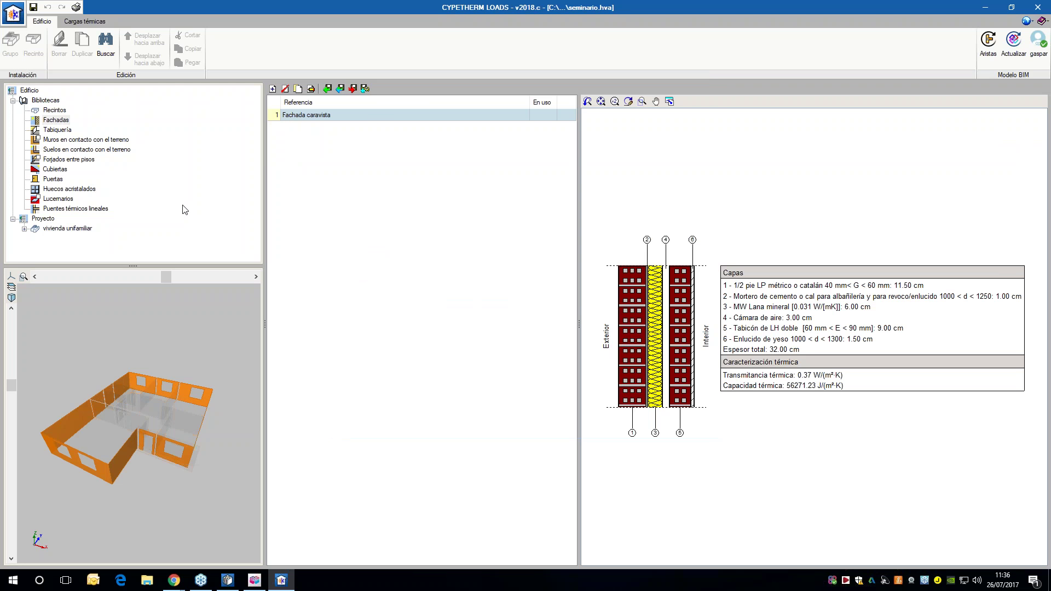
- Set the thermal-load site data from the ASHRAE weather station ALICANTE/EL ALTET in Spain
{"action": "left_click", "coordinate": [89, 22]}
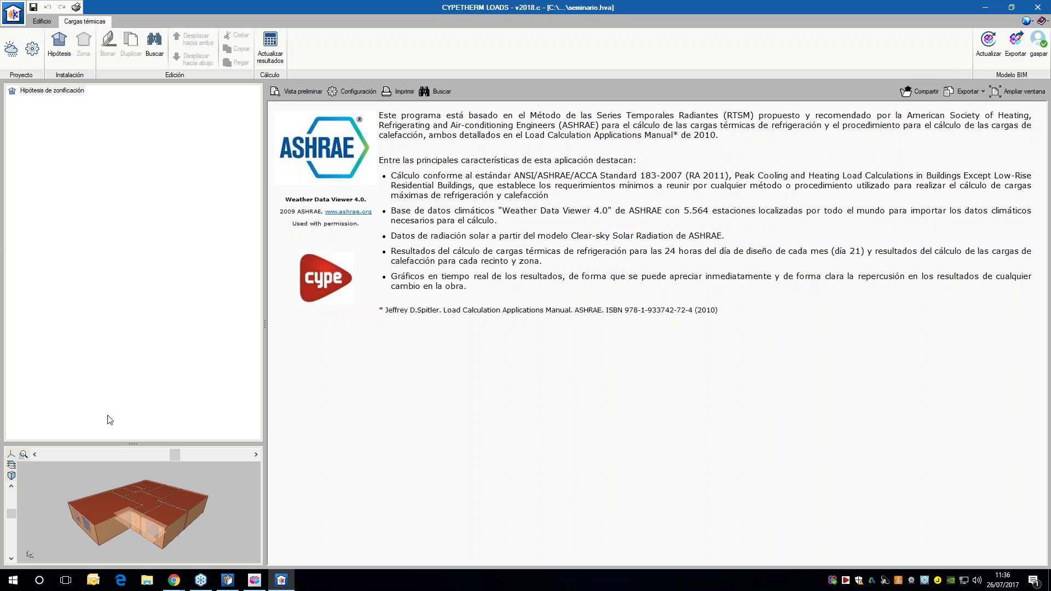
{"action": "left_click_drag", "start_coordinate": [123, 446], "coordinate": [141, 222]}
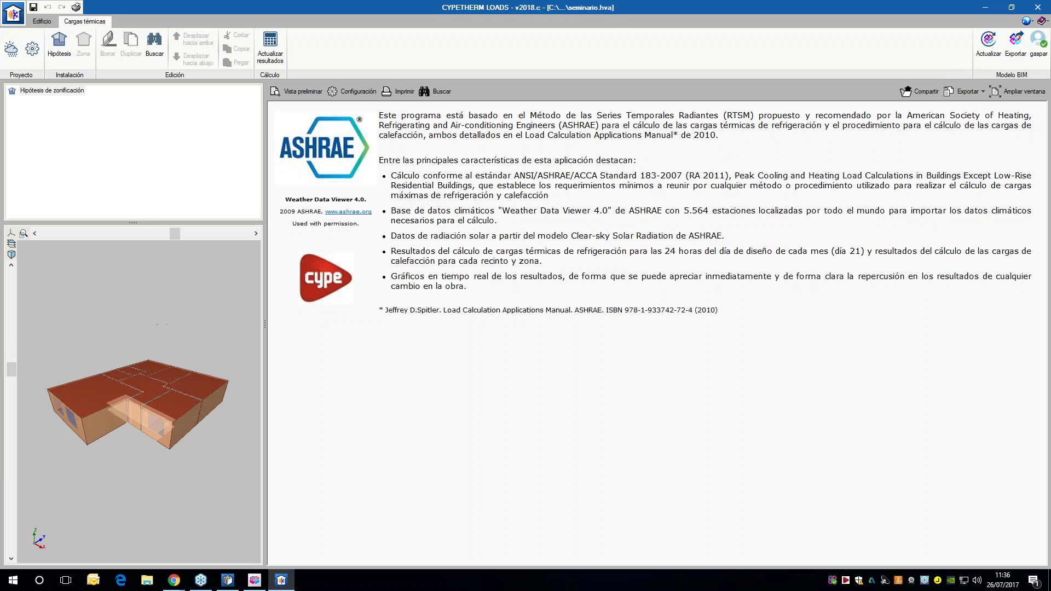
{"action": "left_click", "coordinate": [11, 49]}
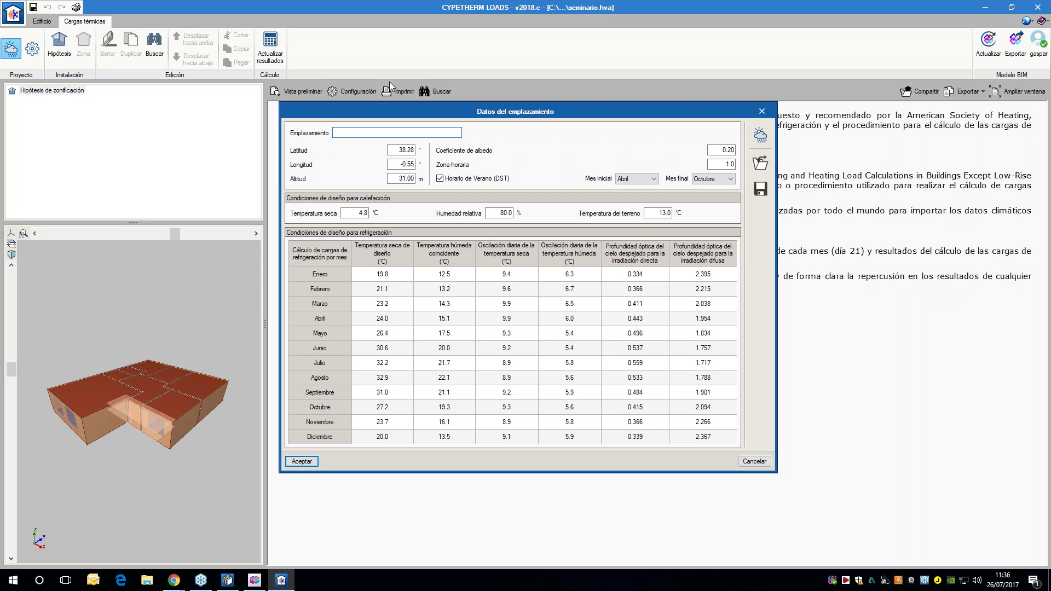
{"action": "left_click", "coordinate": [760, 135]}
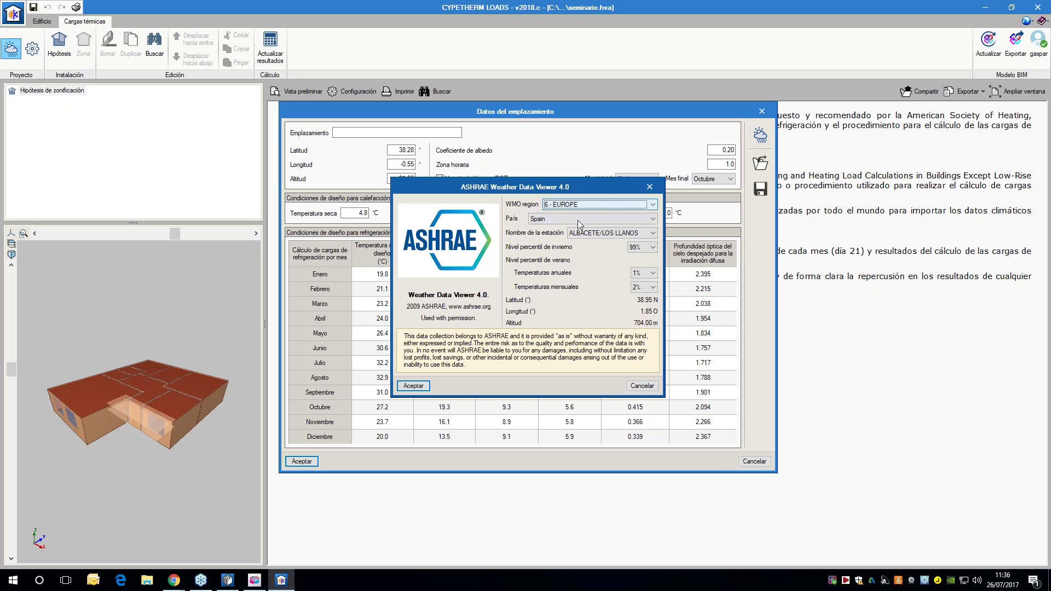
{"action": "left_click", "coordinate": [582, 237]}
{"action": "left_click", "coordinate": [583, 251]}
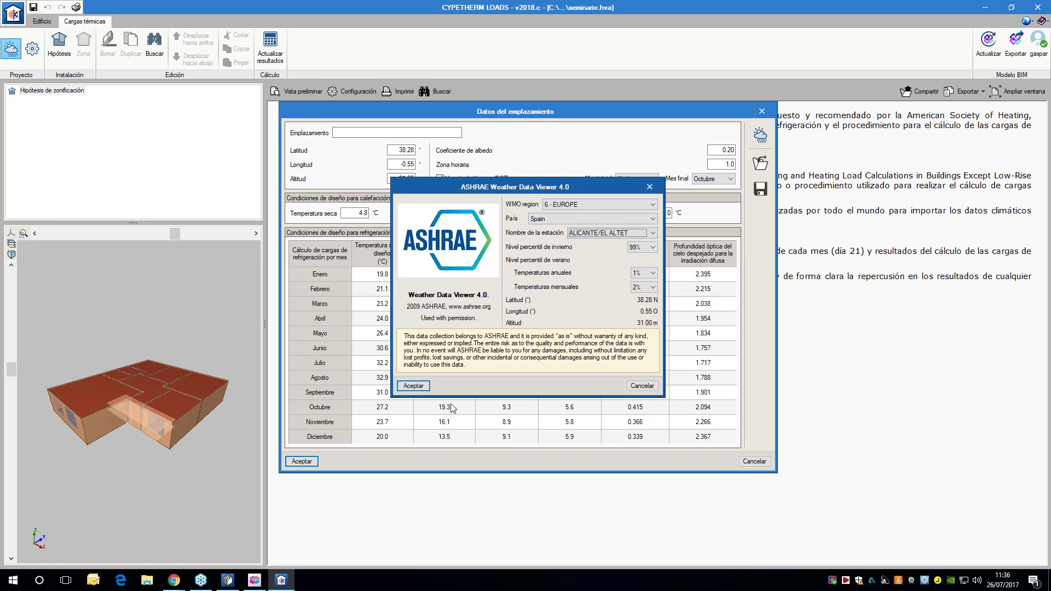
{"action": "left_click", "coordinate": [415, 386]}
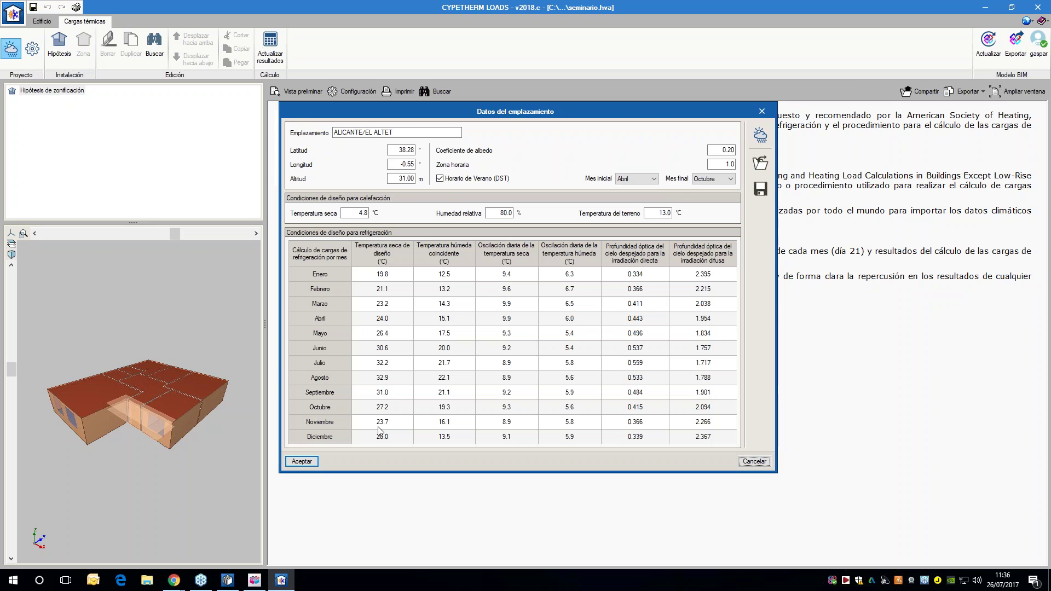
{"action": "left_click", "coordinate": [302, 461]}
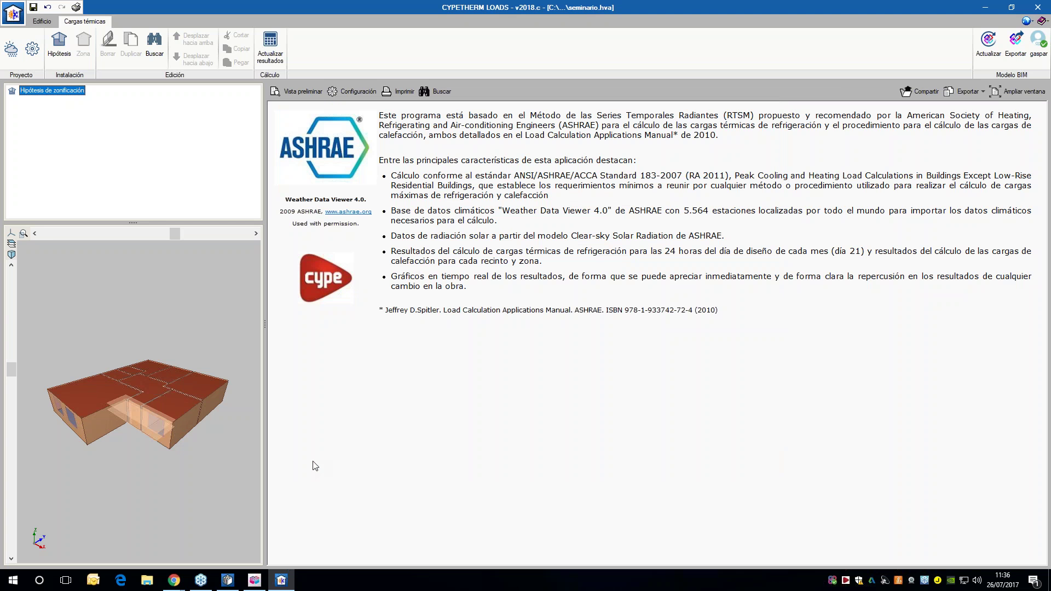
- Create the zoning hypothesis Hipótesis 1 and add a zone named zona única containing all rooms of the project
{"action": "left_click", "coordinate": [61, 54]}
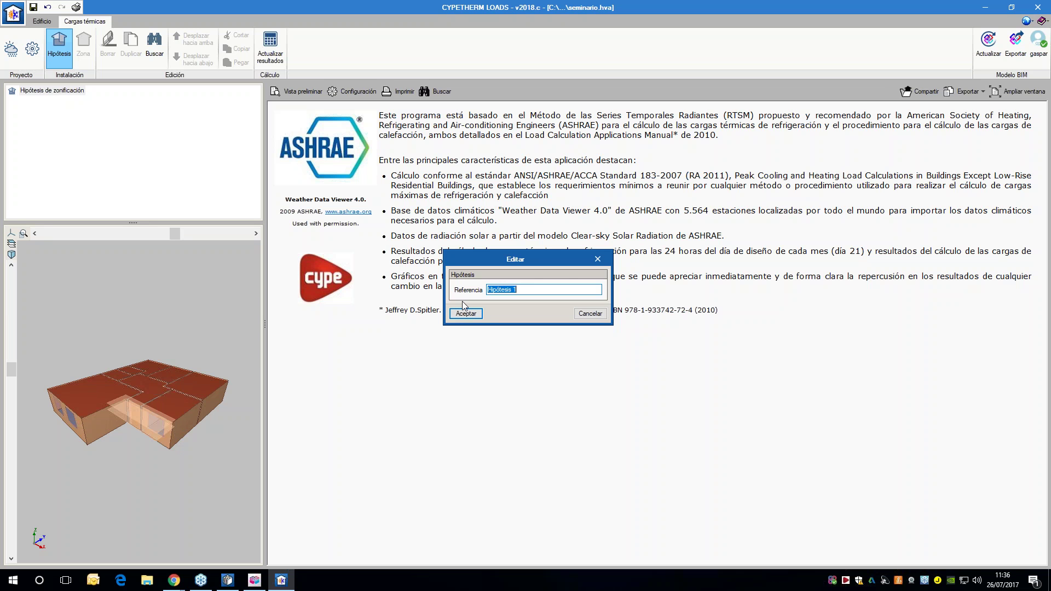
{"action": "left_click", "coordinate": [466, 314]}
{"action": "left_click", "coordinate": [83, 48]}
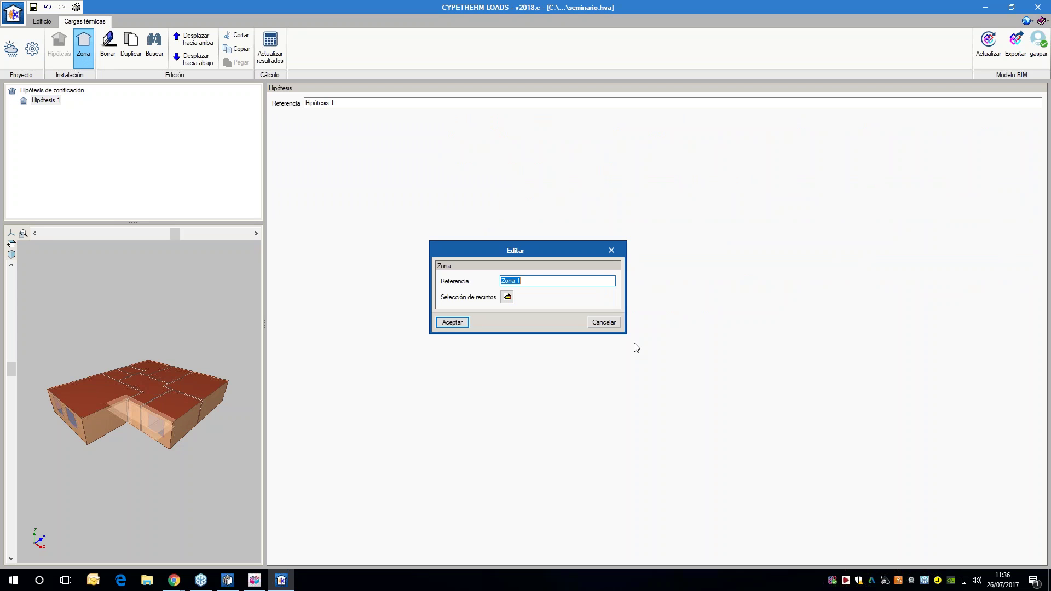
{"action": "type", "text": "zona única"}
{"action": "left_click", "coordinate": [507, 297]}
{"action": "left_click", "coordinate": [448, 154]}
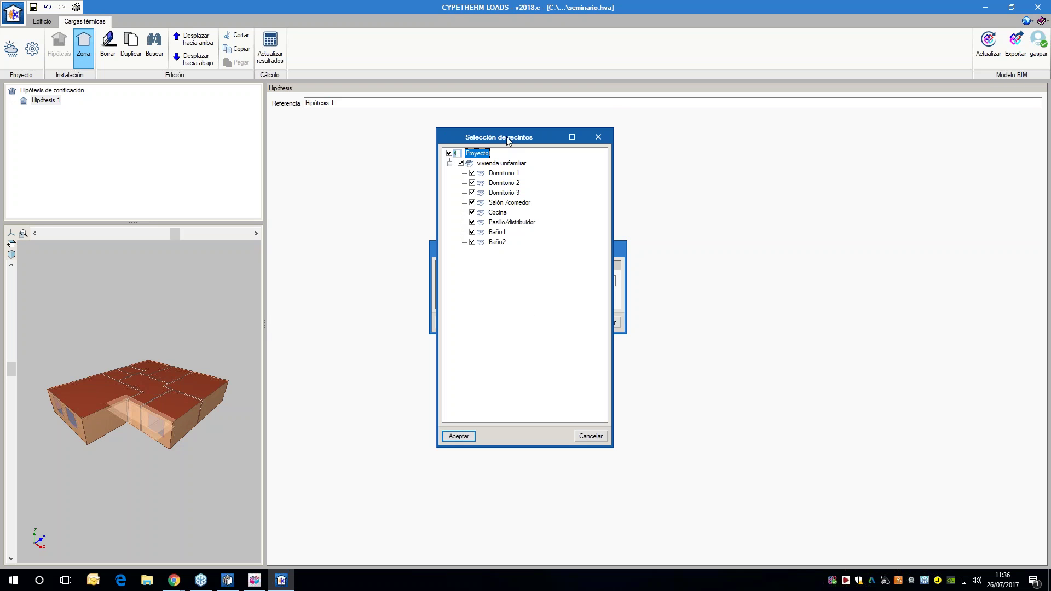
{"action": "left_click", "coordinate": [459, 436]}
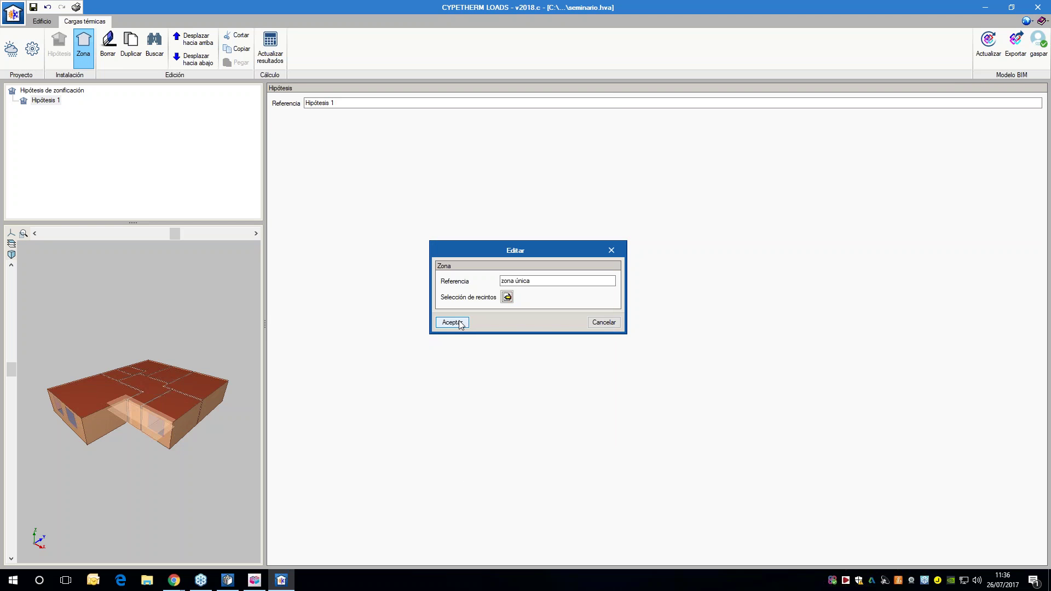
{"action": "left_click", "coordinate": [452, 322]}
{"action": "middle_click_drag", "start_coordinate": [125, 422], "coordinate": [151, 441]}
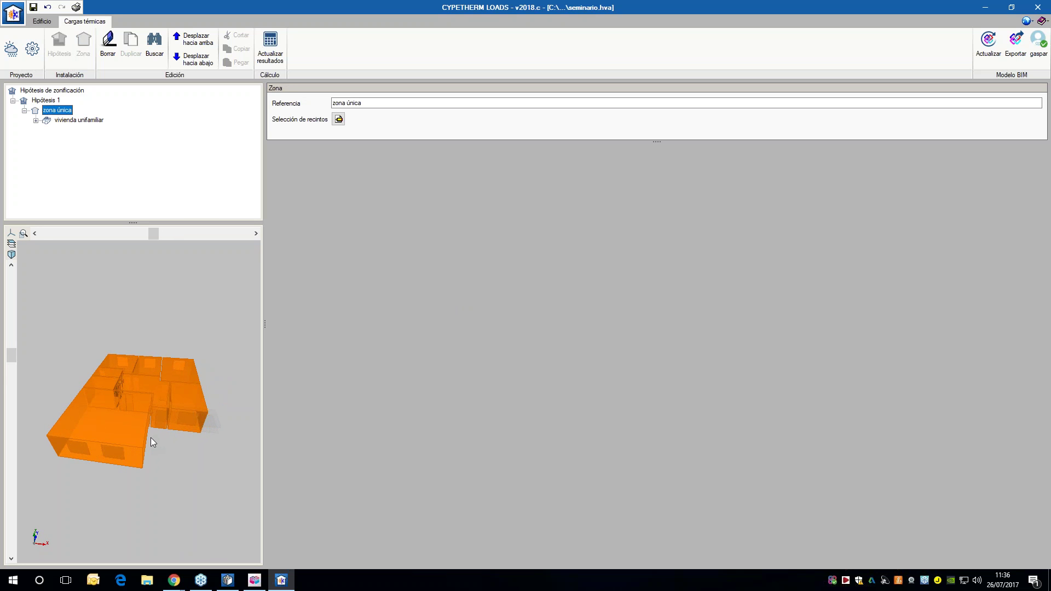
{"action": "mouse_move", "coordinate": [122, 392]}
{"action": "middle_mouse_down"}
{"action": "mouse_move", "coordinate": [122, 418]}
{"action": "mouse_move", "coordinate": [167, 395]}
{"action": "mouse_move", "coordinate": [107, 399]}
{"action": "mouse_move", "coordinate": [107, 391]}
{"action": "middle_mouse_up"}
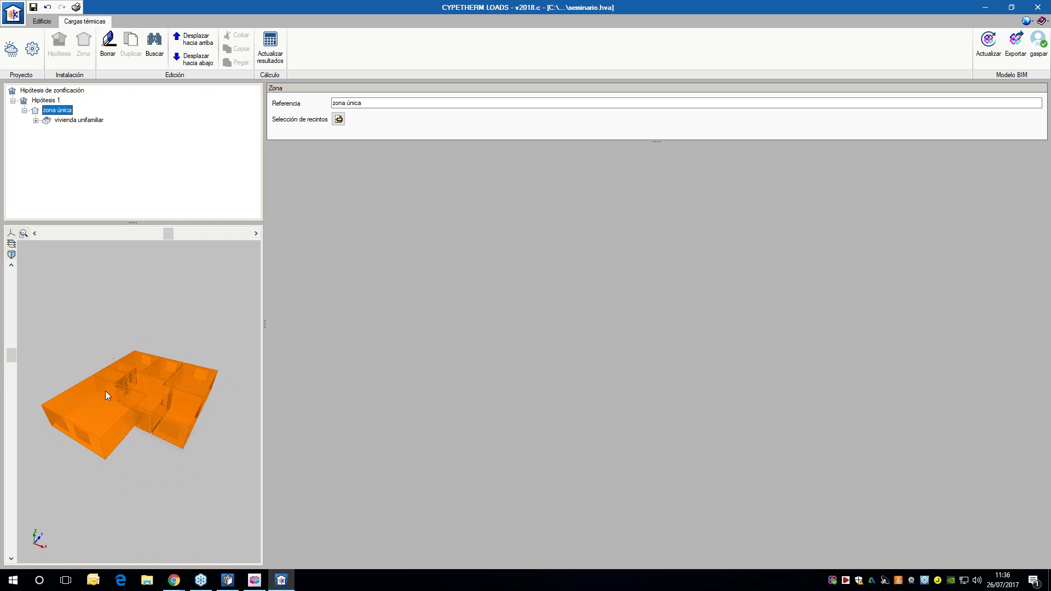
- Calculate the thermal loads and examine the cooling and heating summaries in the complete report for Hipótesis 1
{"action": "left_click", "coordinate": [271, 45]}
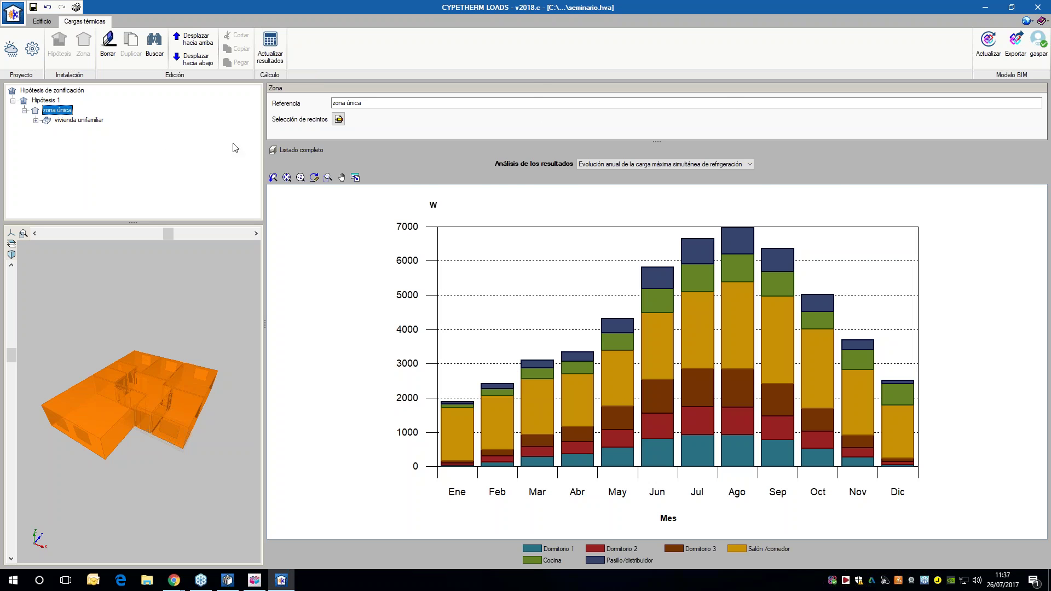
{"action": "left_click", "coordinate": [46, 100]}
{"action": "left_click", "coordinate": [290, 133]}
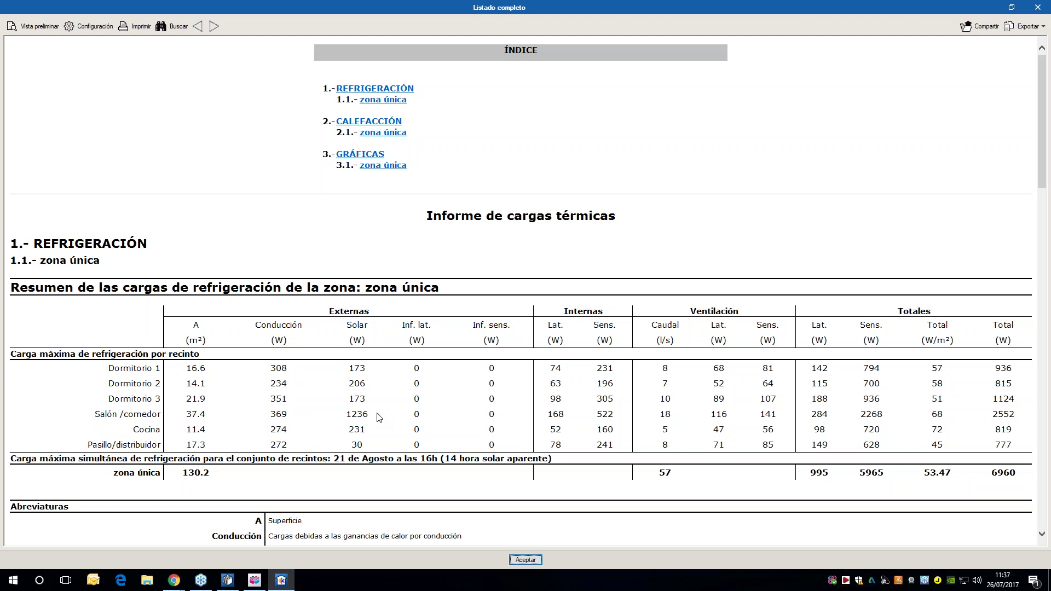
{"action": "scroll", "coordinate": [375, 366], "scroll_direction": "down", "scroll_amount": 3}
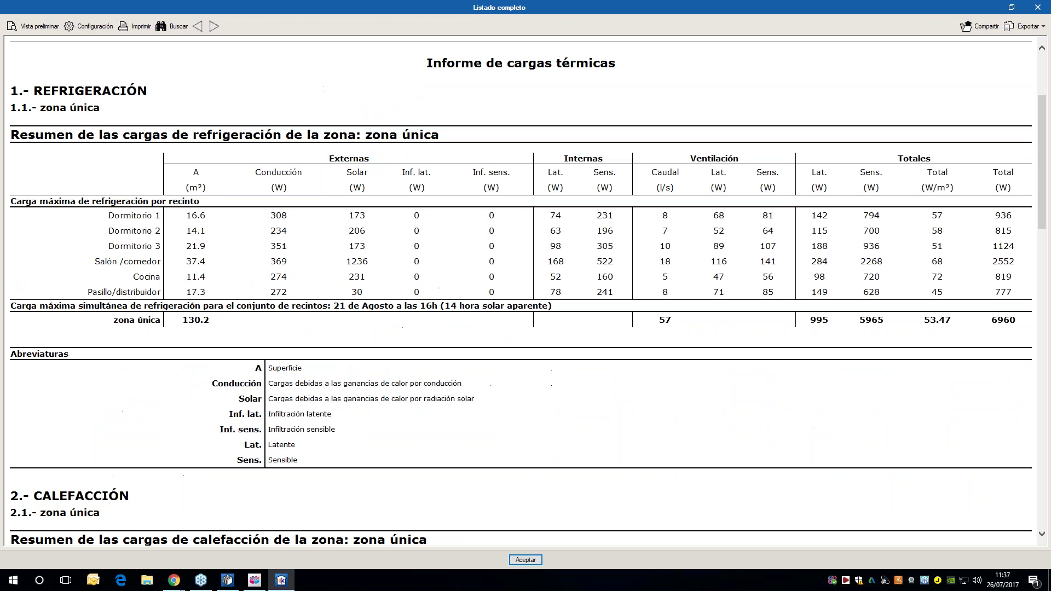
{"action": "left_click_drag", "start_coordinate": [991, 320], "coordinate": [1015, 321]}
{"action": "scroll", "coordinate": [600, 335], "scroll_direction": "down", "scroll_amount": 4}
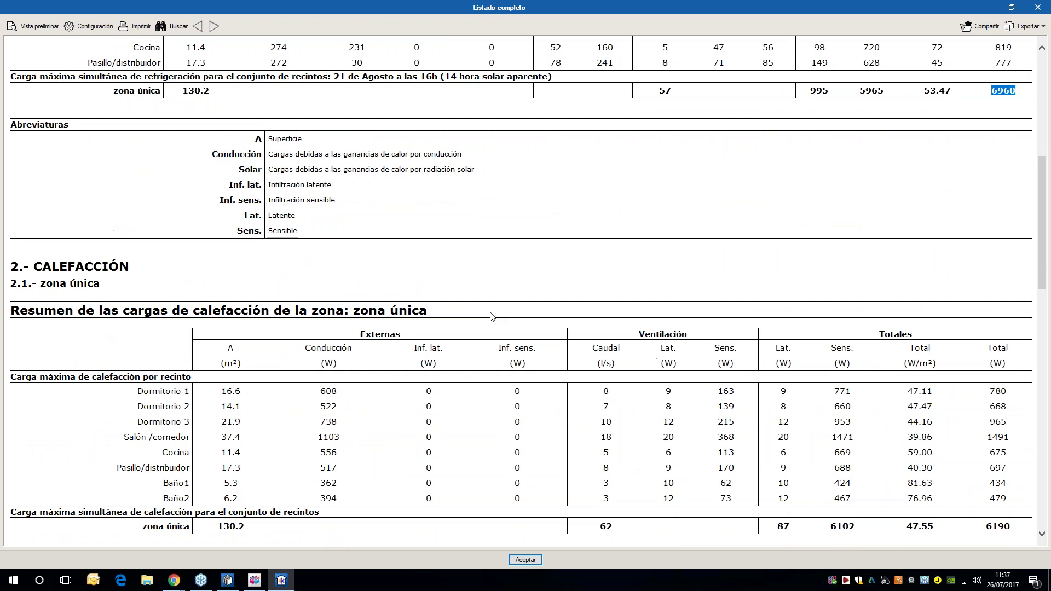
- Check the zone's total simultaneous cooling and heating loads in the complete report, close it and save the project
{"action": "scroll", "coordinate": [793, 259], "scroll_direction": "up", "scroll_amount": 4}
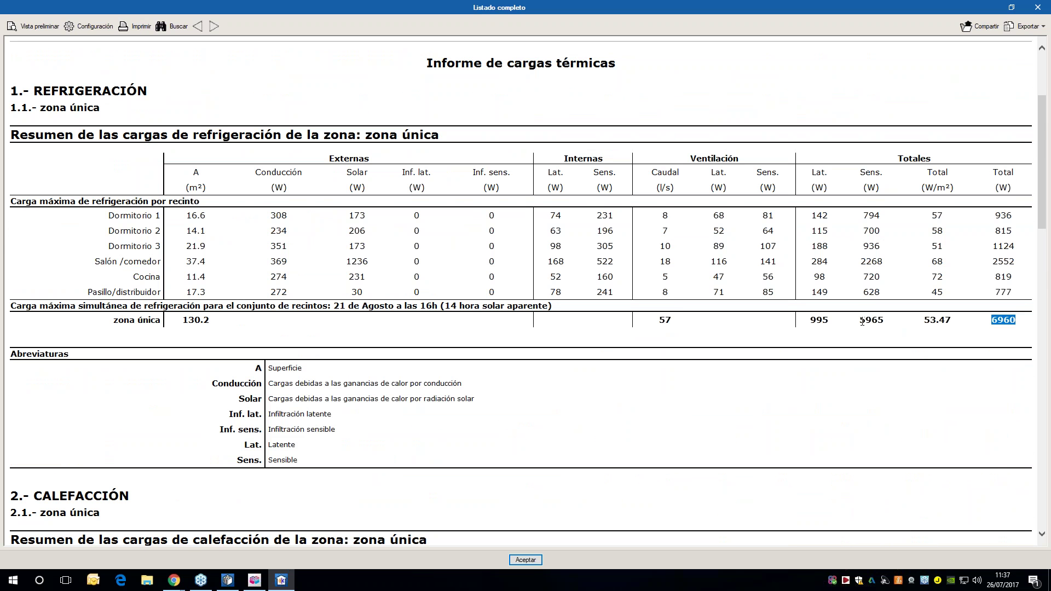
{"action": "scroll", "coordinate": [886, 339], "scroll_direction": "down", "scroll_amount": 8}
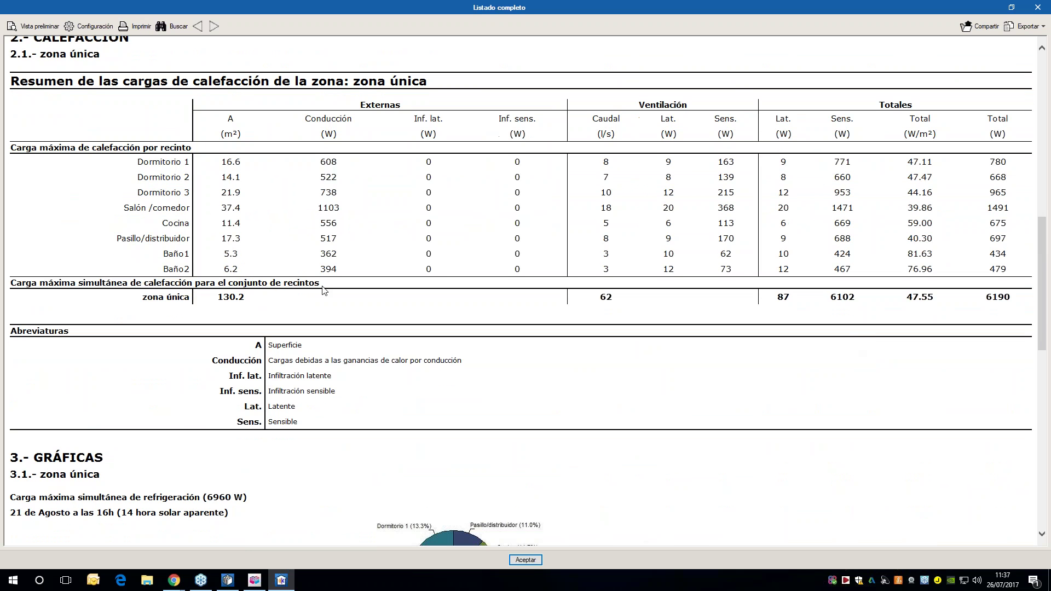
{"action": "scroll", "coordinate": [301, 254], "scroll_direction": "up", "scroll_amount": 1}
{"action": "double_click", "coordinate": [989, 372]}
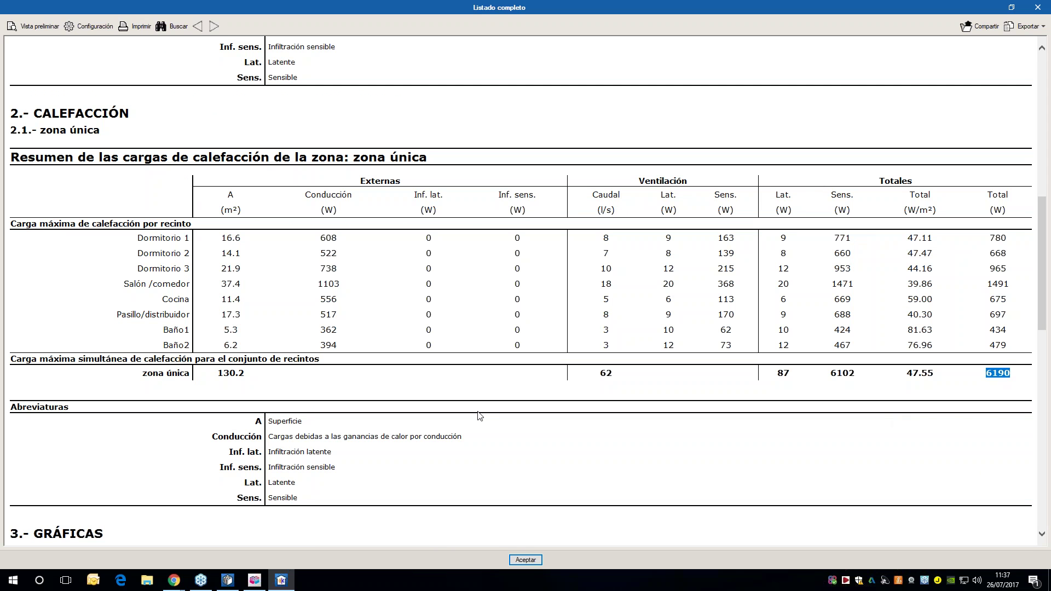
{"action": "scroll", "coordinate": [462, 424], "scroll_direction": "down", "scroll_amount": 1}
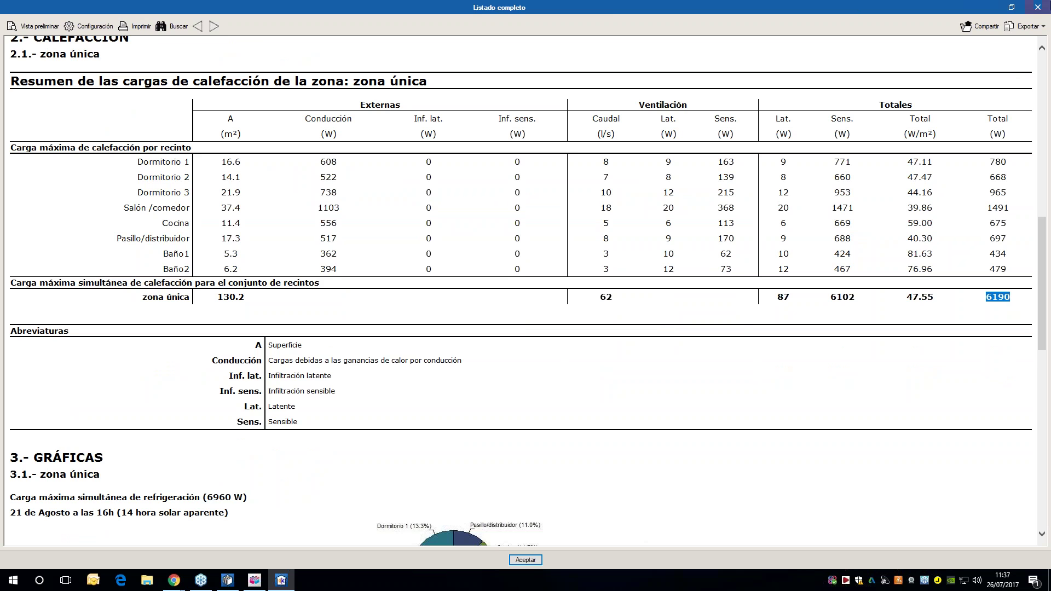
{"action": "left_click", "coordinate": [1037, 7]}
{"action": "left_click", "coordinate": [33, 7]}
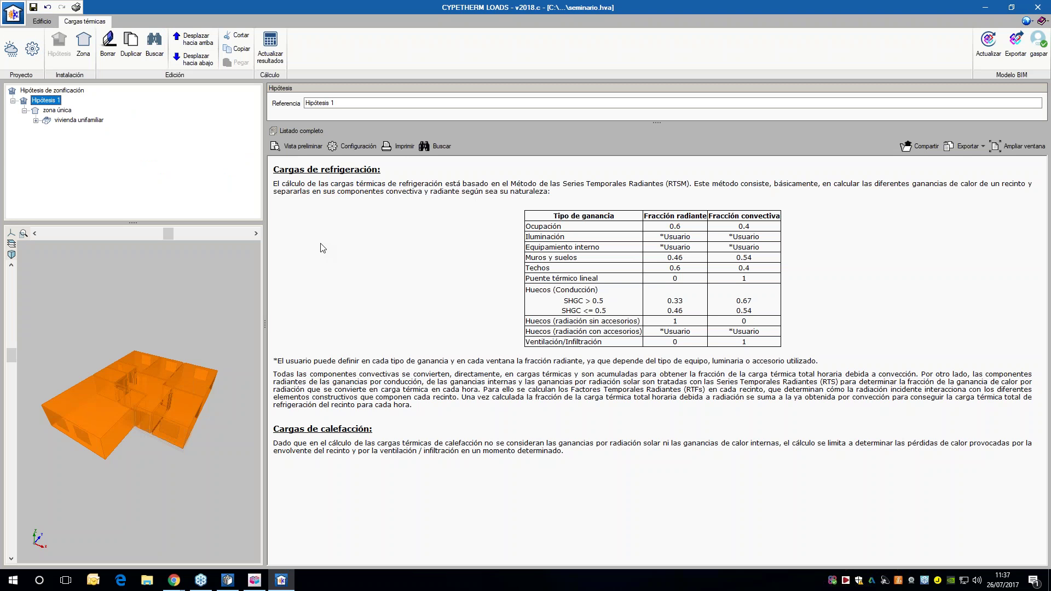
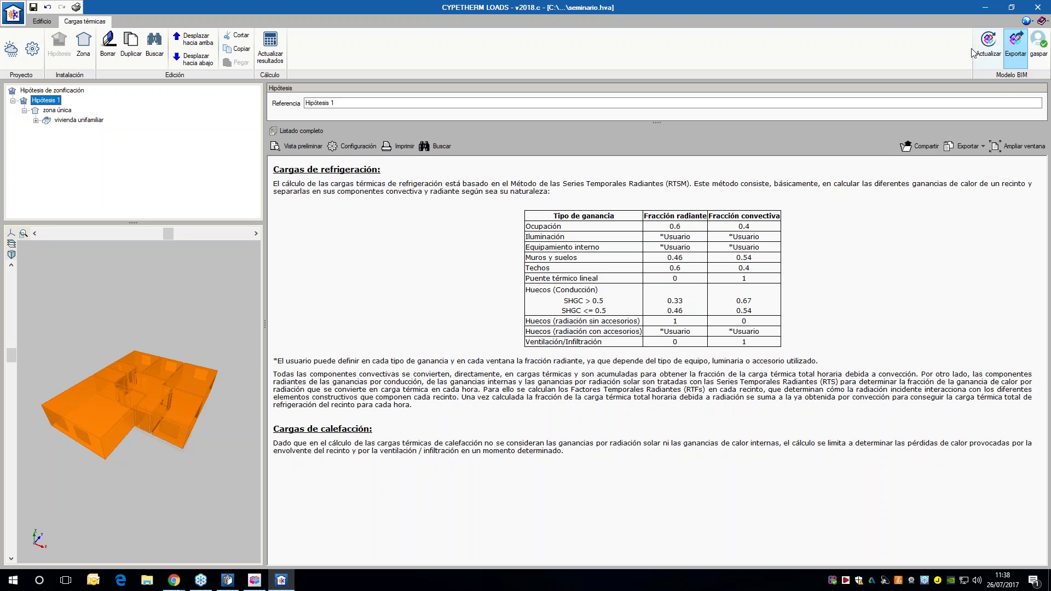
- Export the thermal load results to the BIM project as the IFC file "Unifamiliar CYPETHERM LOADS"
{"action": "left_click", "coordinate": [1013, 54]}
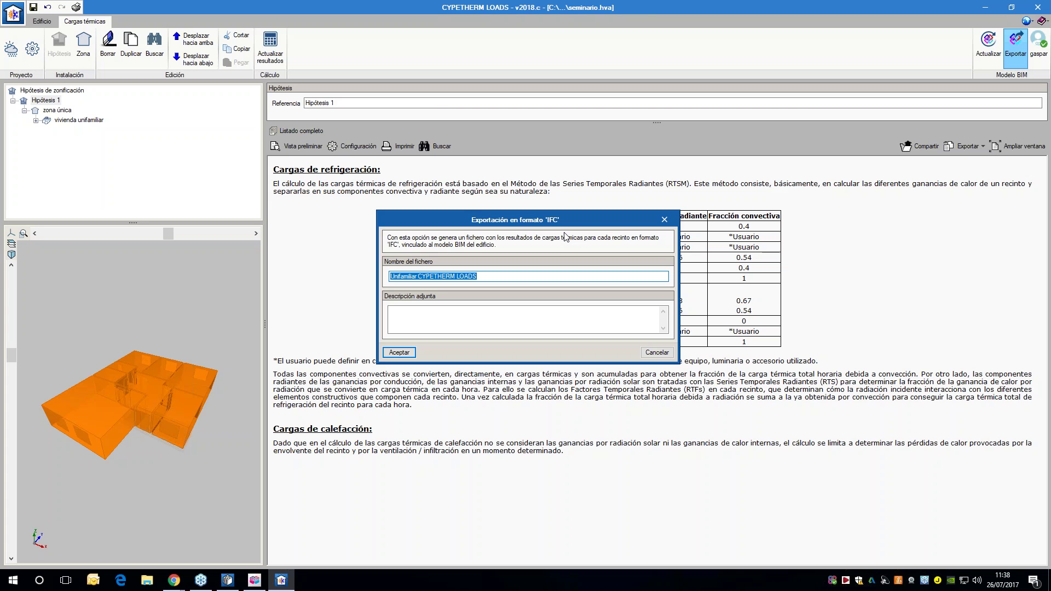
{"action": "left_click", "coordinate": [254, 580]}
{"action": "left_click", "coordinate": [281, 580]}
{"action": "key", "text": "Return"}
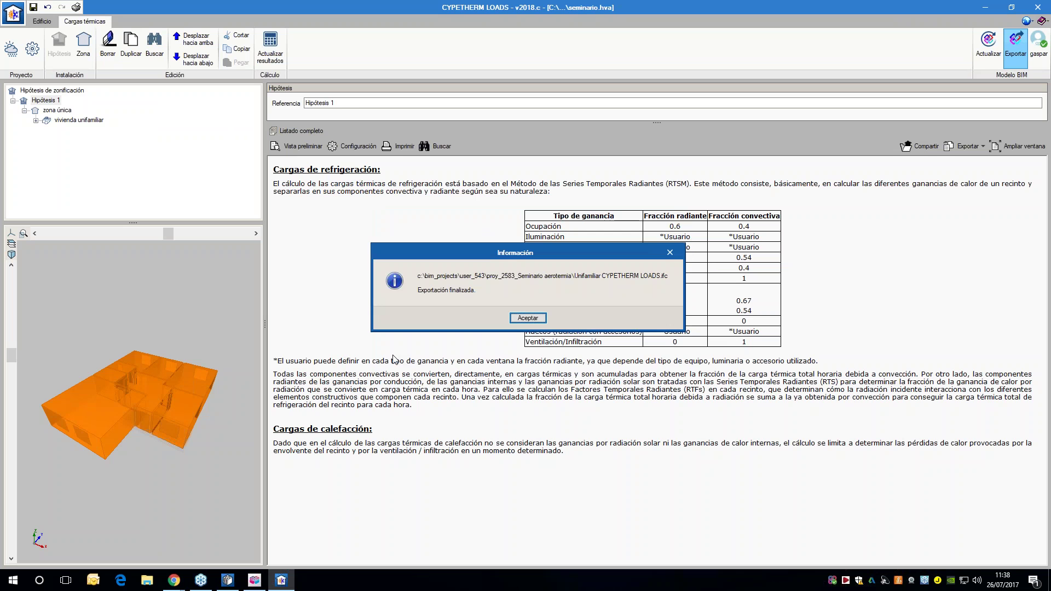
{"action": "left_click_drag", "start_coordinate": [419, 280], "coordinate": [417, 276]}
{"action": "left_click", "coordinate": [436, 276]}
{"action": "left_click", "coordinate": [524, 322]}
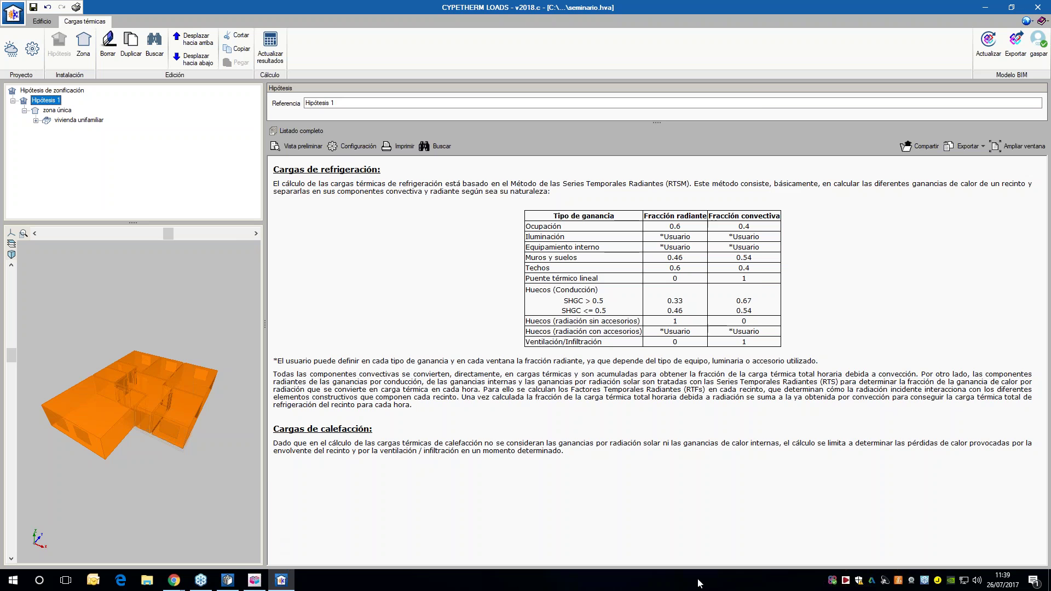
- Launch CYPETHERM HE Plus from the CYPE 2018 launcher and create a new job named "seminario aerotermina HE"
{"action": "left_click", "coordinate": [846, 581]}
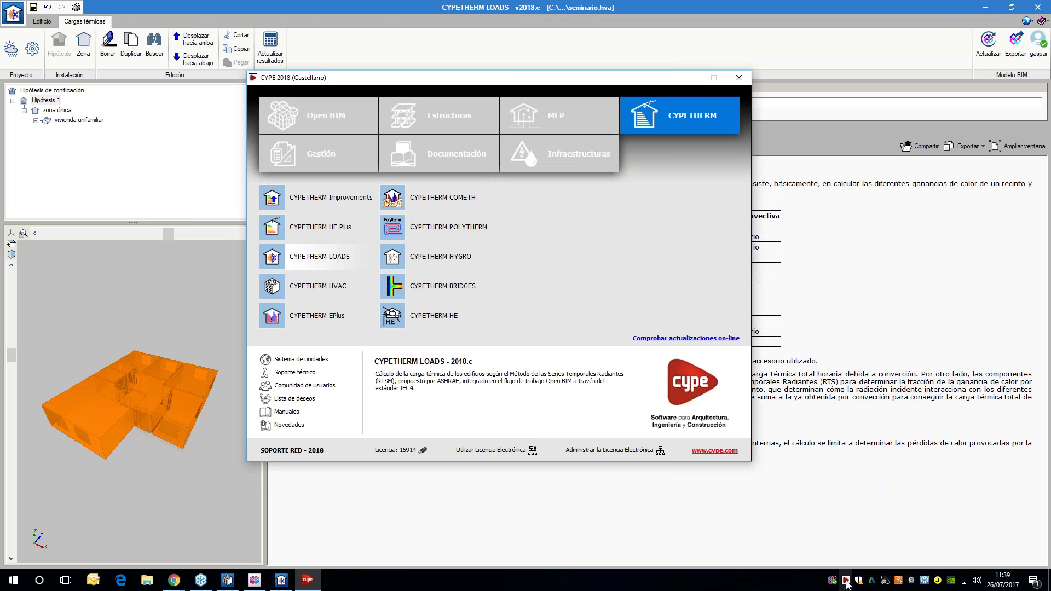
{"action": "left_click", "coordinate": [338, 232]}
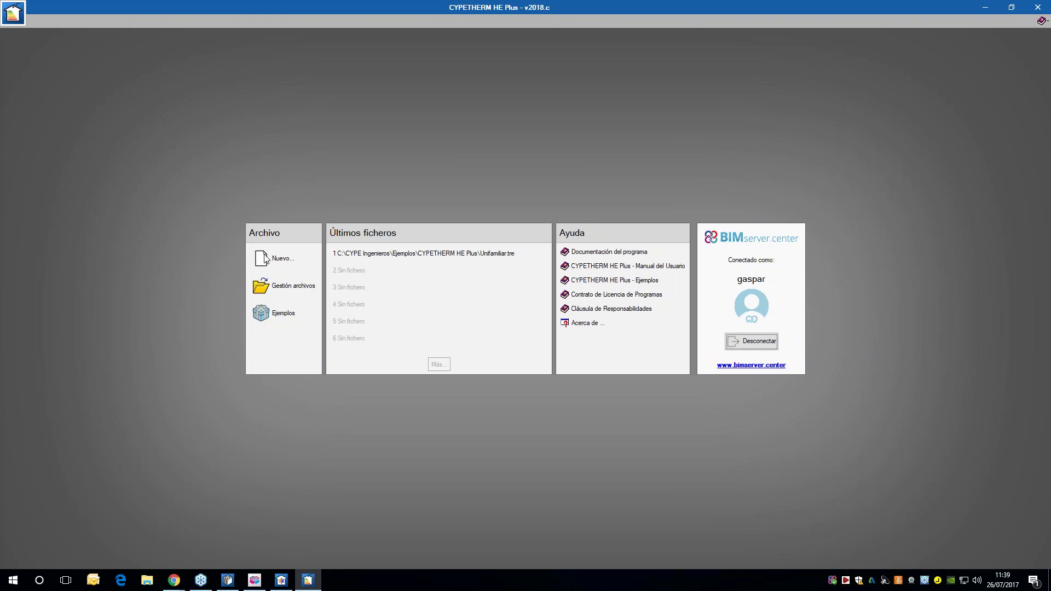
{"action": "left_click", "coordinate": [264, 257]}
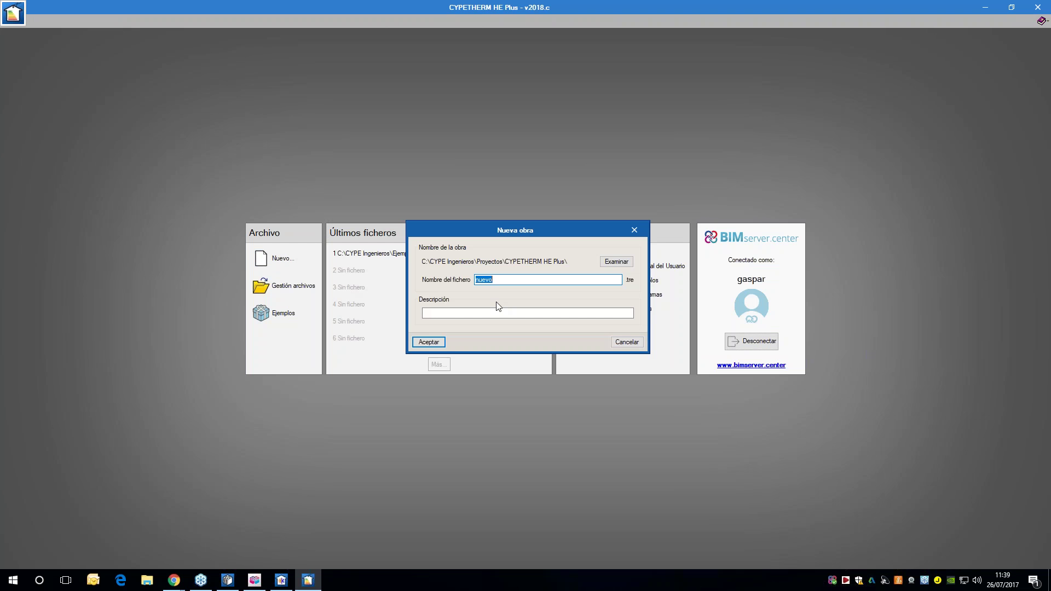
{"action": "type", "text": "seminario aerotermina HE"}
{"action": "left_click", "coordinate": [429, 341]}
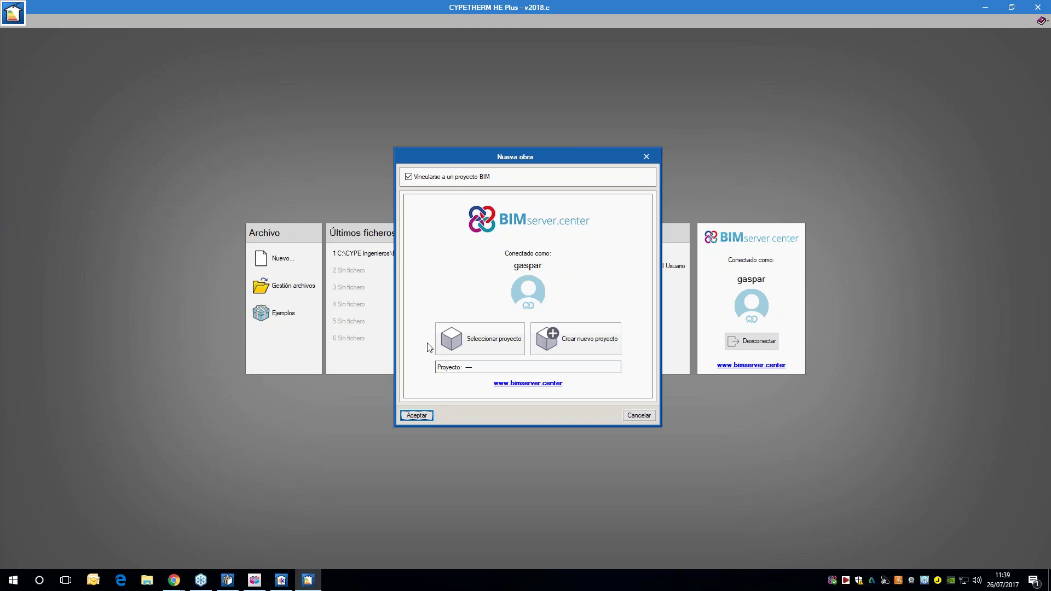
- Link the new job to the BIMserver.center project "Seminario aerotermia", sorting the project list by date to find it
{"action": "left_click", "coordinate": [498, 339]}
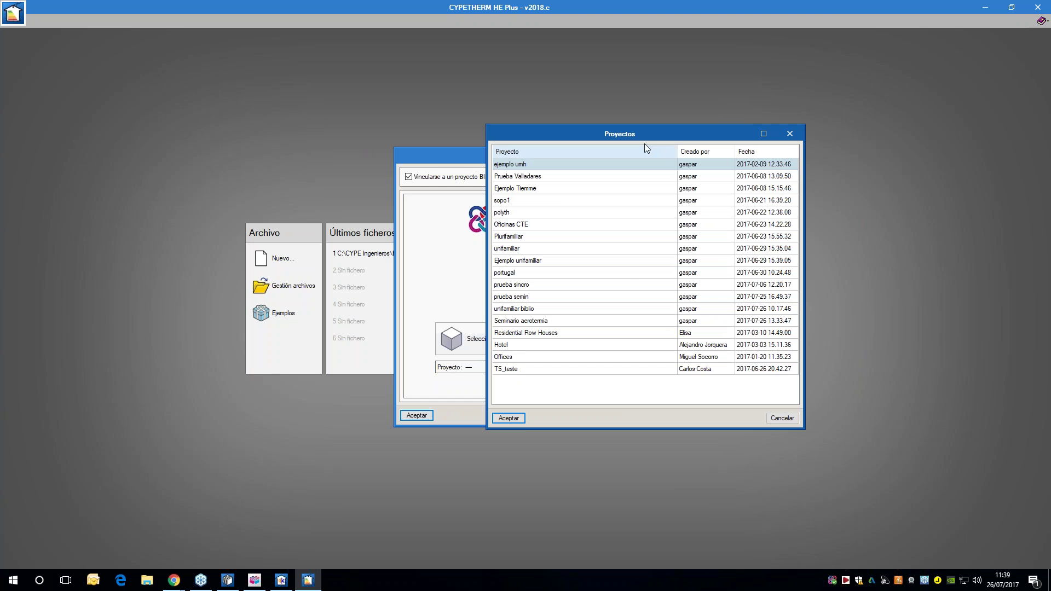
{"action": "left_click", "coordinate": [763, 151]}
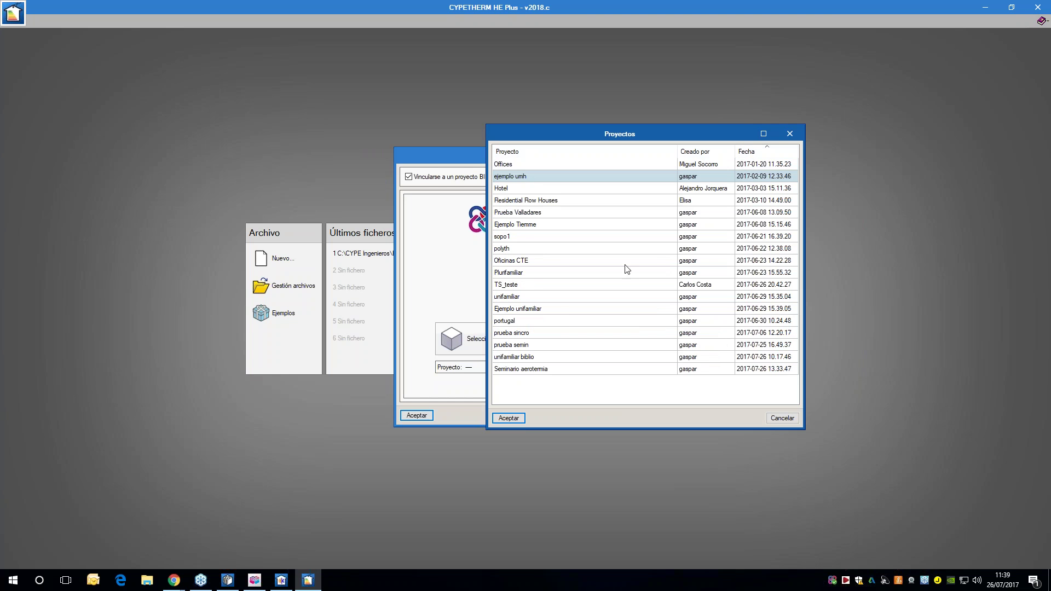
{"action": "left_click", "coordinate": [518, 370]}
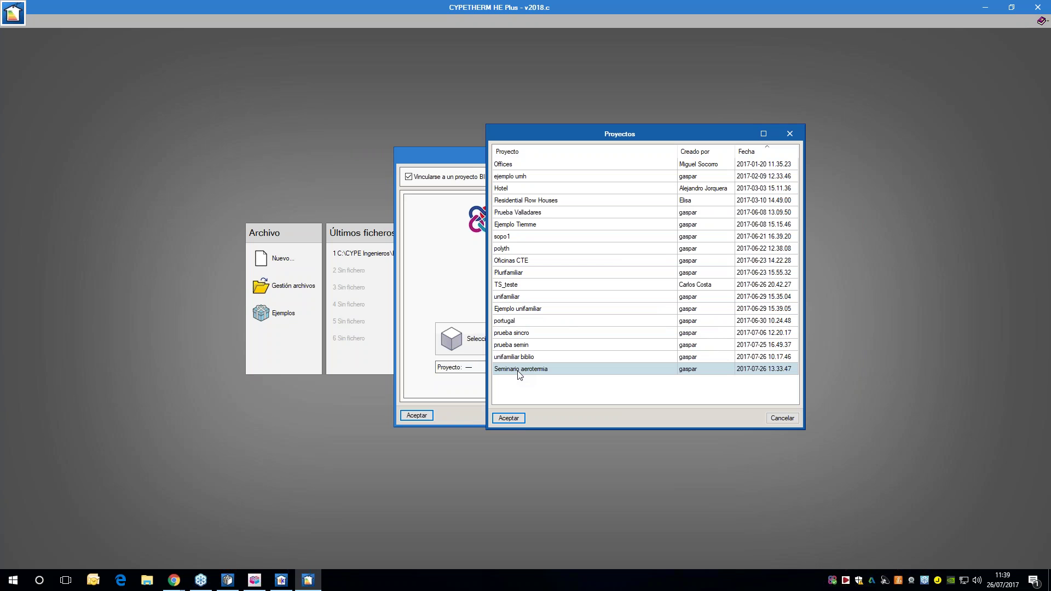
{"action": "left_click", "coordinate": [508, 418]}
{"action": "left_click", "coordinate": [422, 420]}
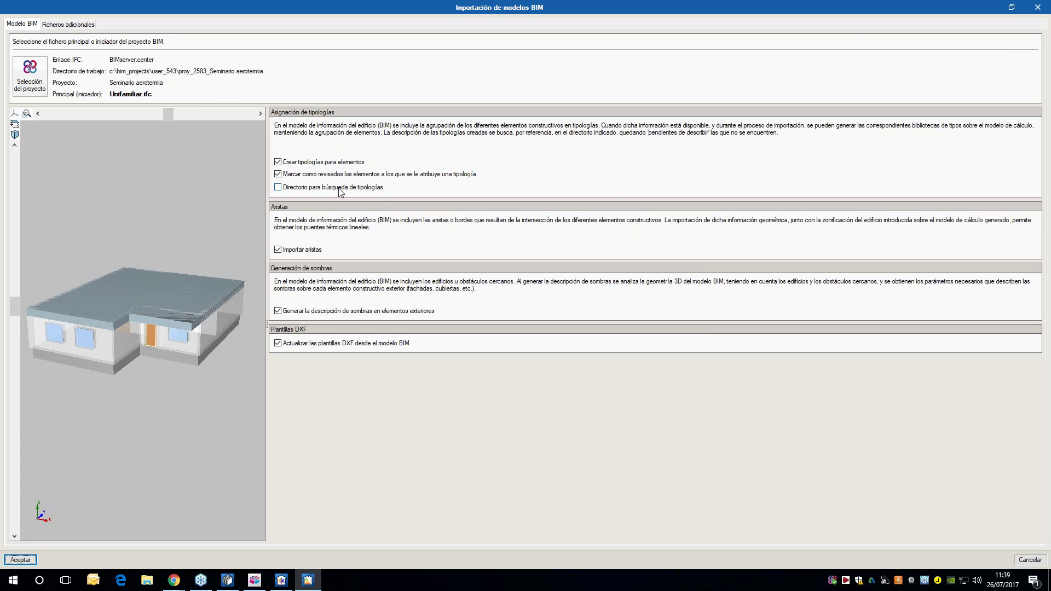
- Enable the typology search directory, point it to the desktop folder bib_seminario and import the BIM model
{"action": "left_click", "coordinate": [278, 187]}
{"action": "left_click", "coordinate": [567, 187]}
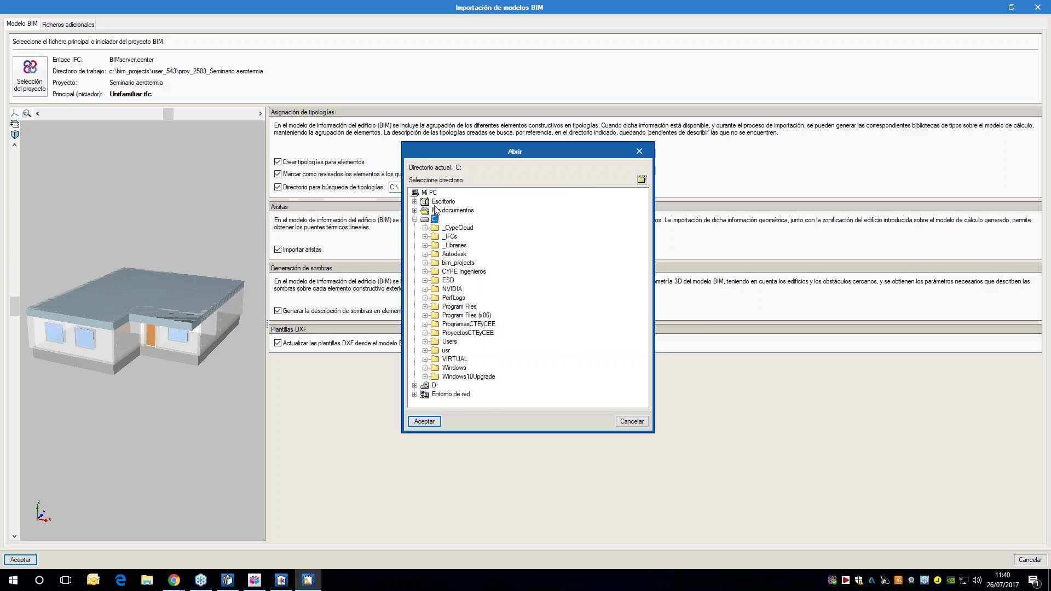
{"action": "left_click", "coordinate": [415, 202]}
{"action": "left_click", "coordinate": [441, 211]}
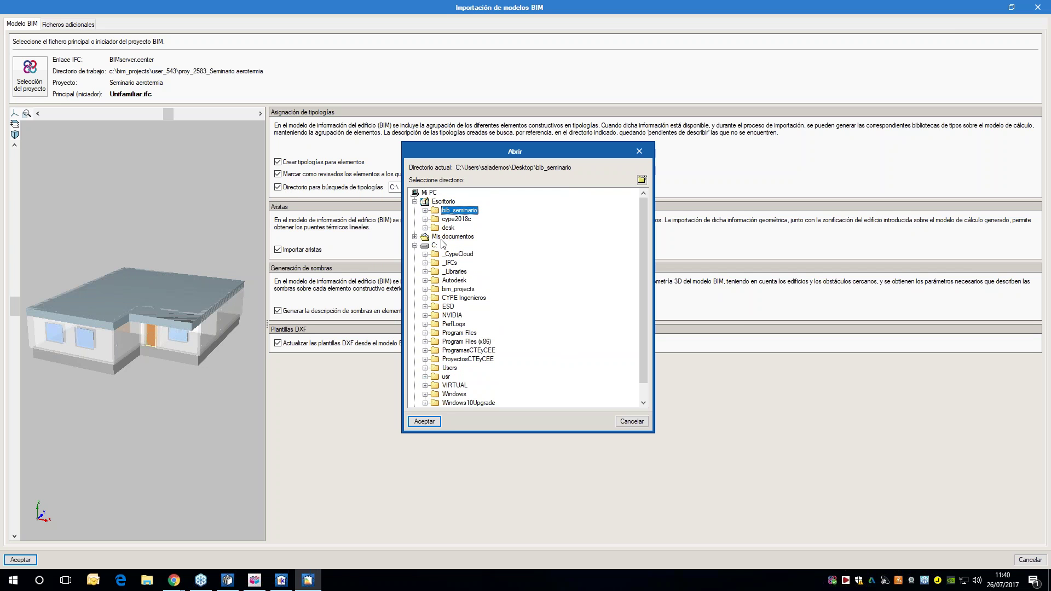
{"action": "left_click", "coordinate": [428, 421]}
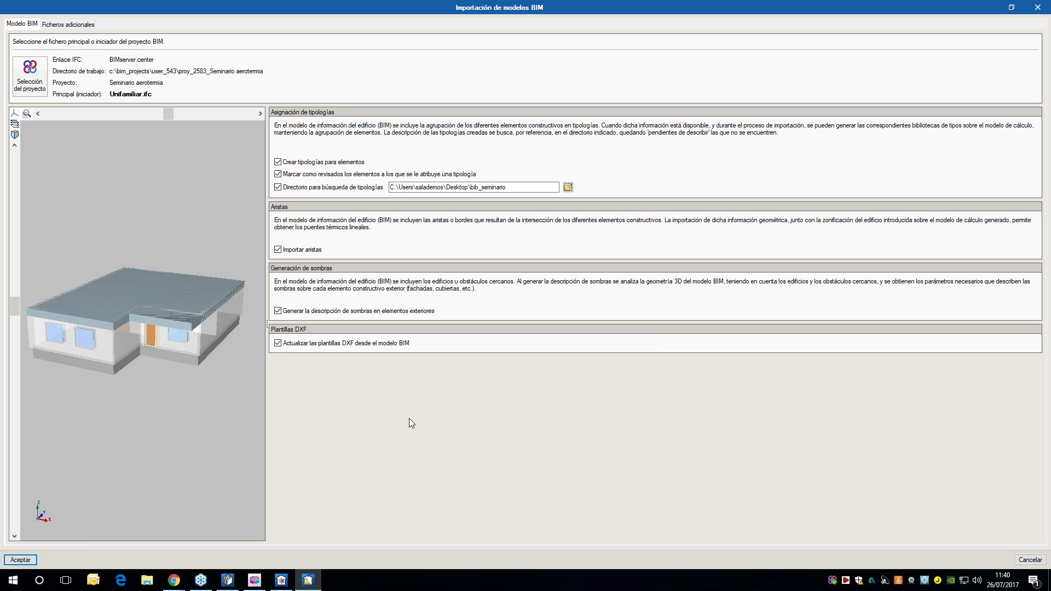
{"action": "left_click", "coordinate": [15, 559]}
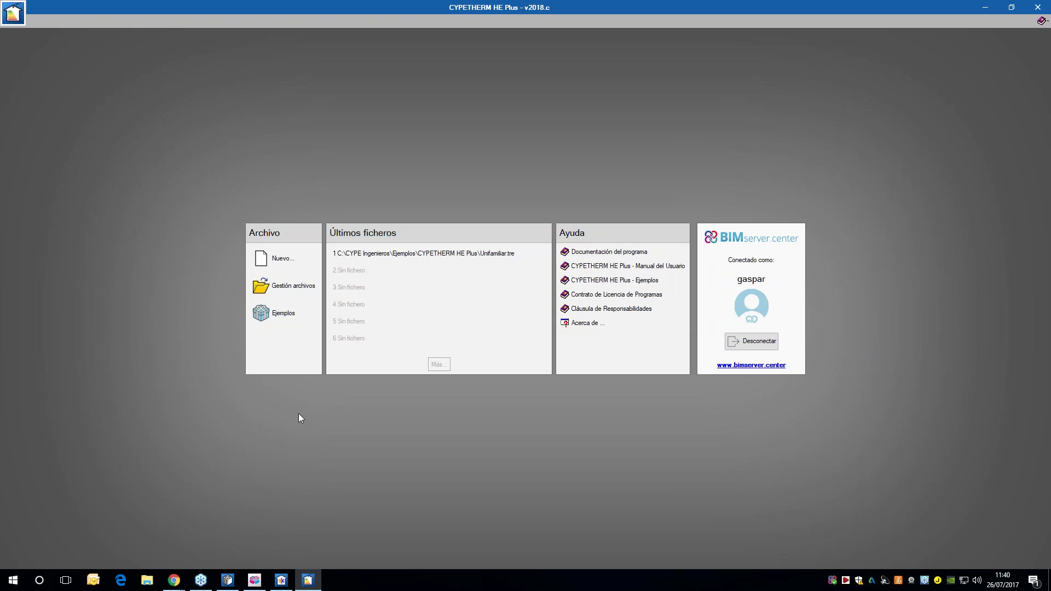
{"action": "left_click", "coordinate": [520, 317]}
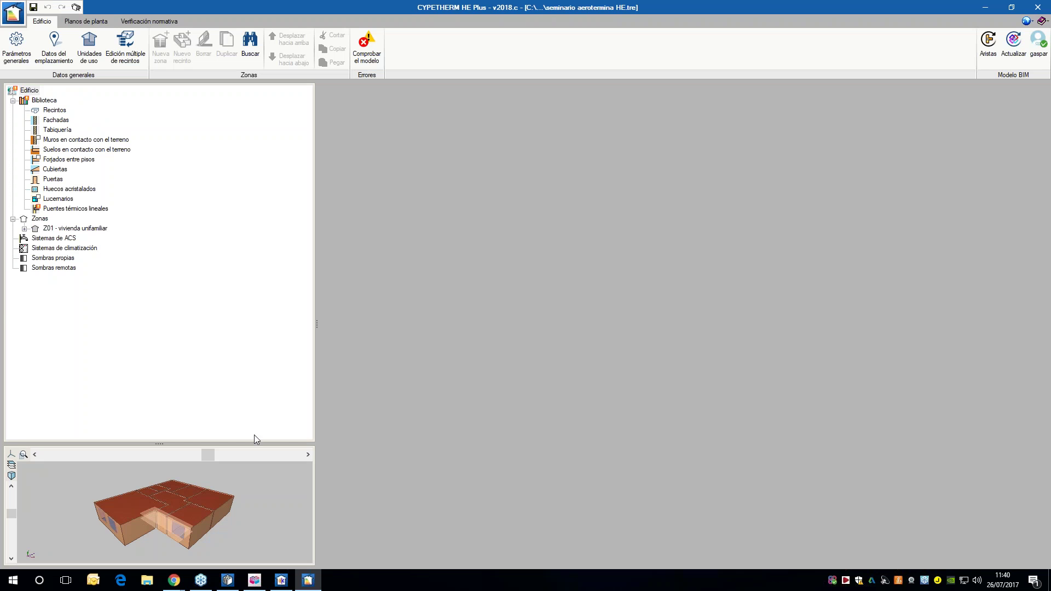
- Enlarge the 3D view of the building and confirm Alicante as the location in the site data
{"action": "left_click_drag", "start_coordinate": [246, 293], "coordinate": [240, 312]}
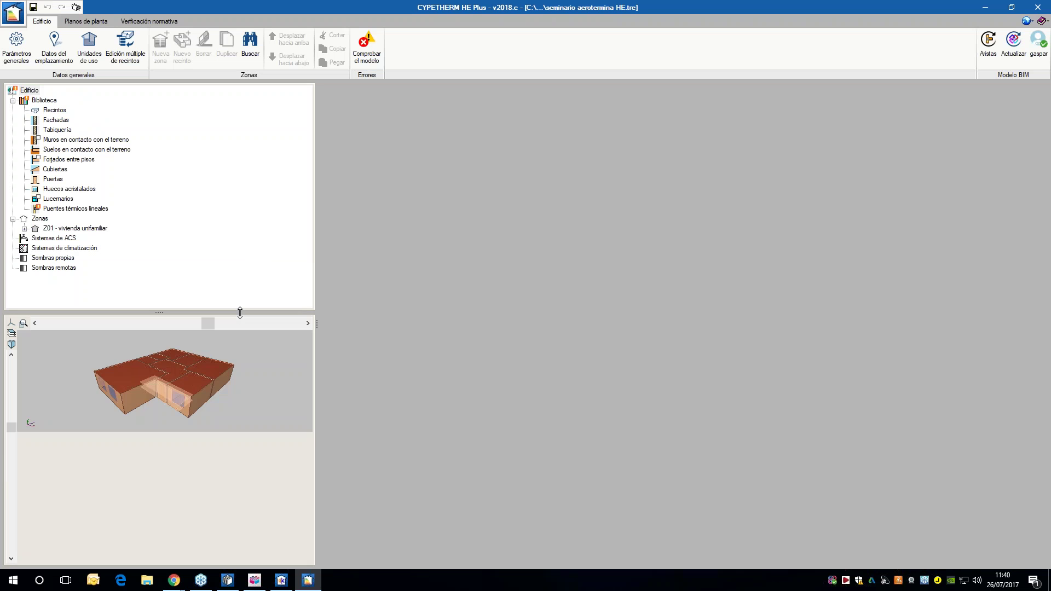
{"action": "left_click_drag", "start_coordinate": [197, 482], "coordinate": [213, 435]}
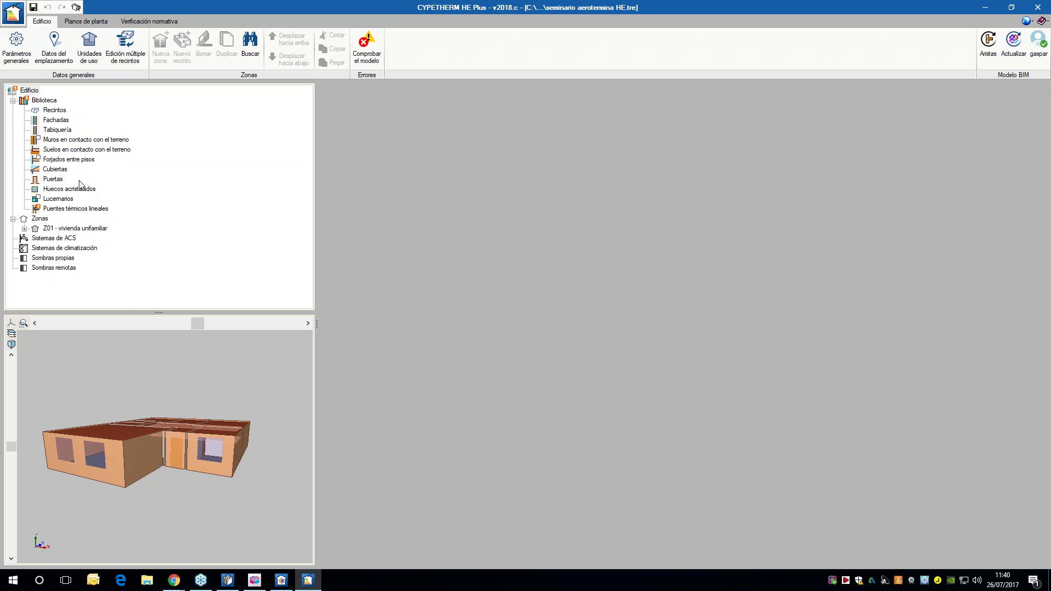
{"action": "left_click", "coordinate": [56, 49]}
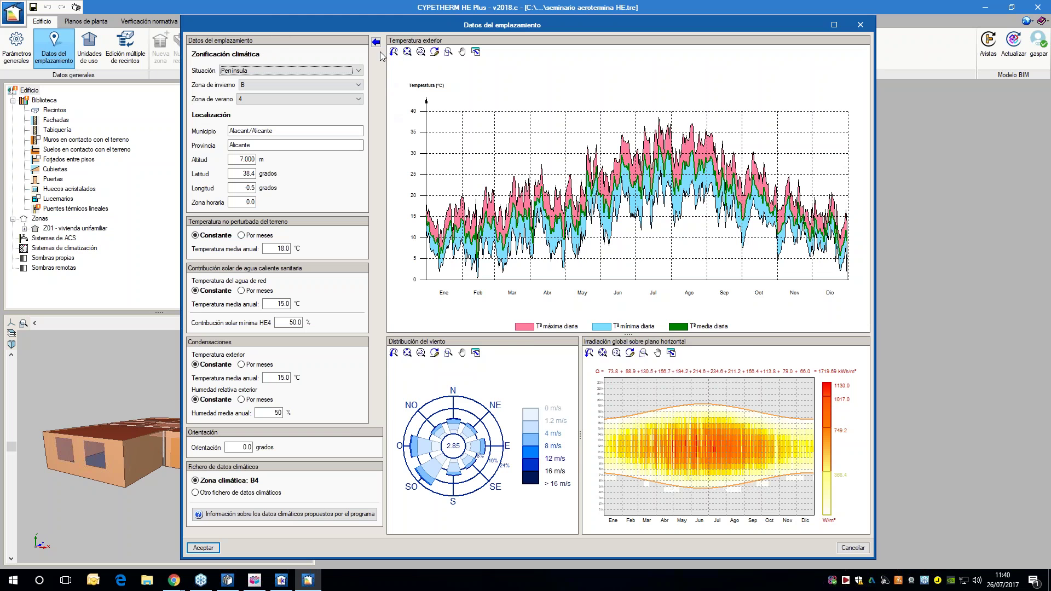
{"action": "left_click", "coordinate": [376, 42]}
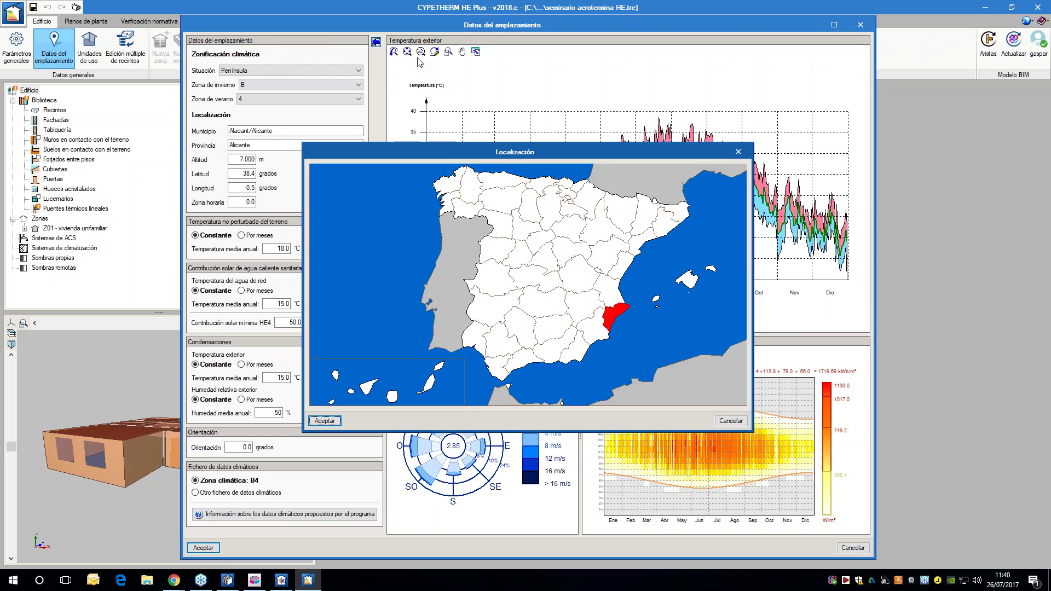
{"action": "left_click", "coordinate": [336, 423]}
{"action": "left_click", "coordinate": [424, 417]}
{"action": "left_click", "coordinate": [202, 547]}
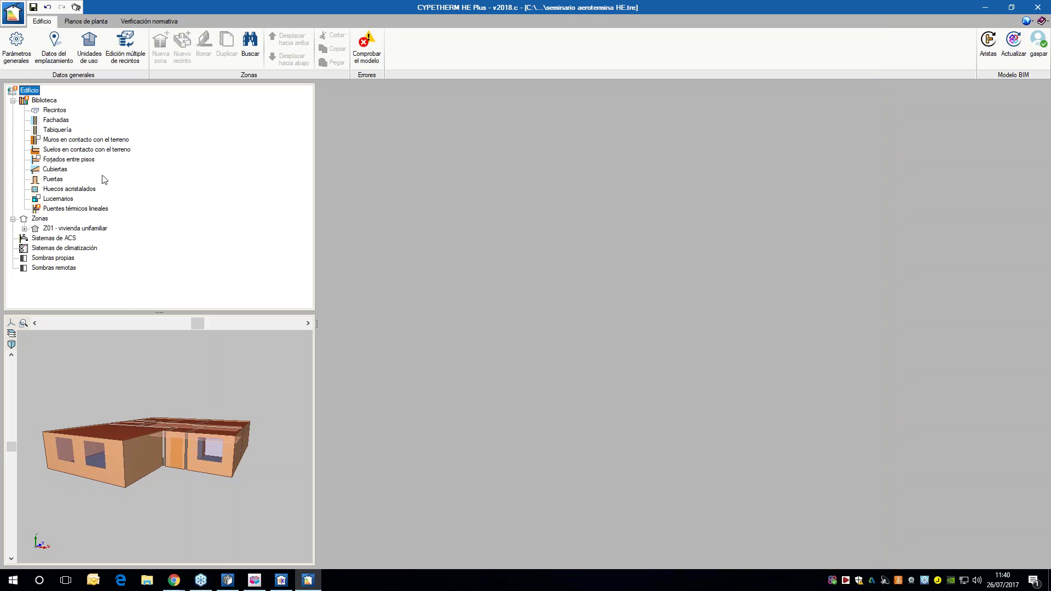
- Classify the zone "vivienda unifamiliar" as Habitable and set its daily ACS demand to 112 l/day
{"action": "left_click", "coordinate": [68, 229]}
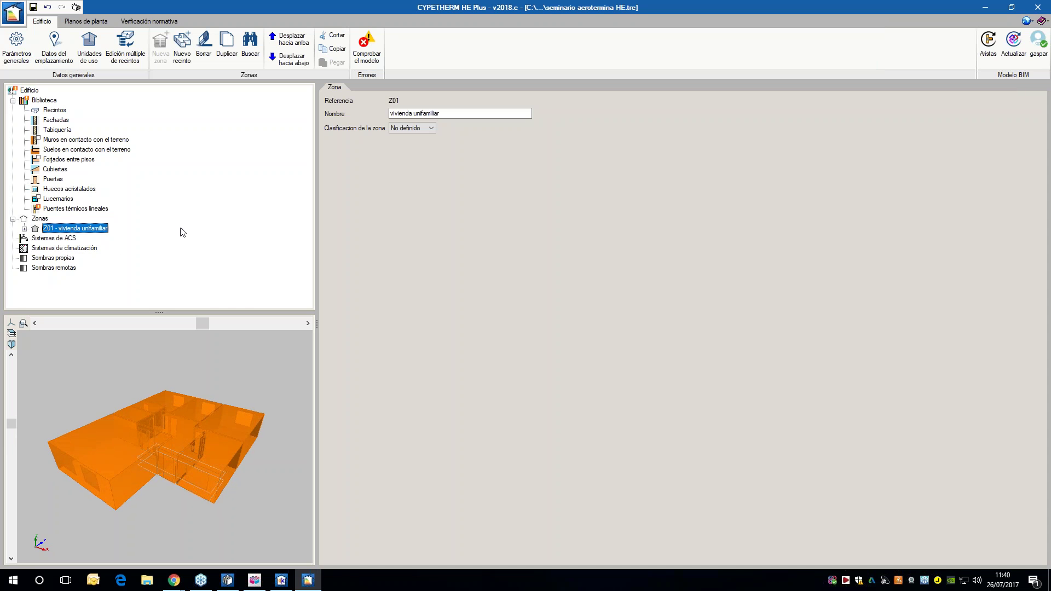
{"action": "left_click", "coordinate": [419, 128]}
{"action": "left_click", "coordinate": [419, 139]}
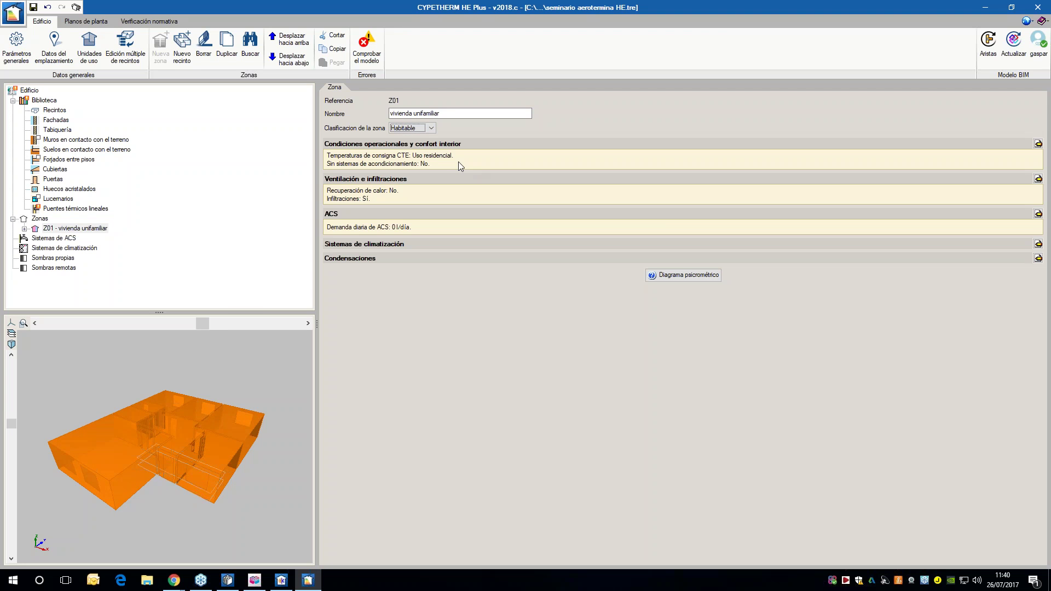
{"action": "left_click", "coordinate": [1037, 215]}
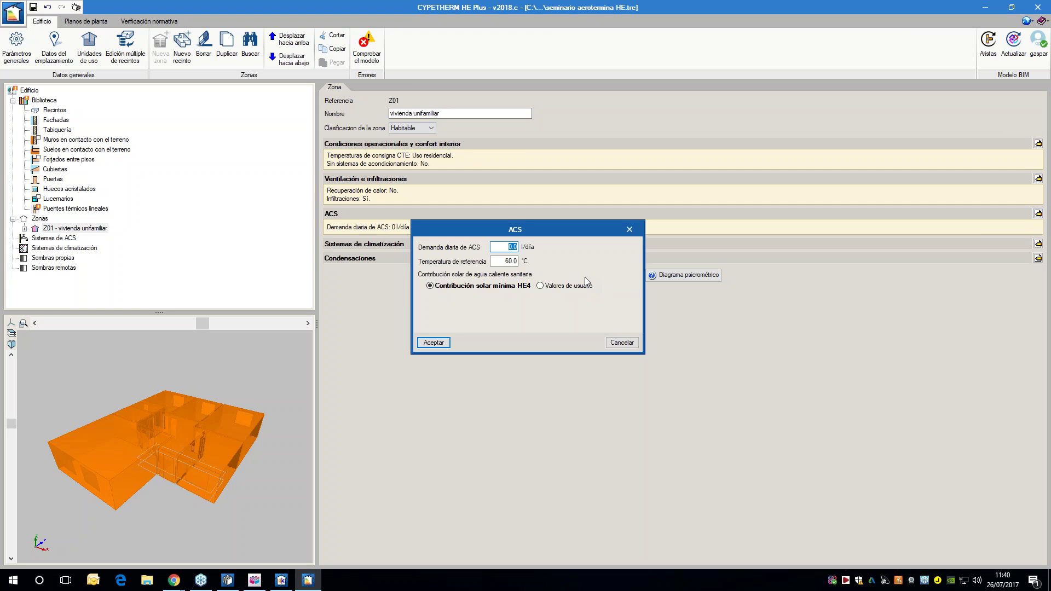
{"action": "type", "text": "112"}
{"action": "left_click", "coordinate": [433, 343]}
{"action": "mouse_move", "coordinate": [199, 475]}
{"action": "middle_mouse_down"}
{"action": "mouse_move", "coordinate": [202, 465]}
{"action": "mouse_move", "coordinate": [205, 483]}
{"action": "middle_mouse_up"}
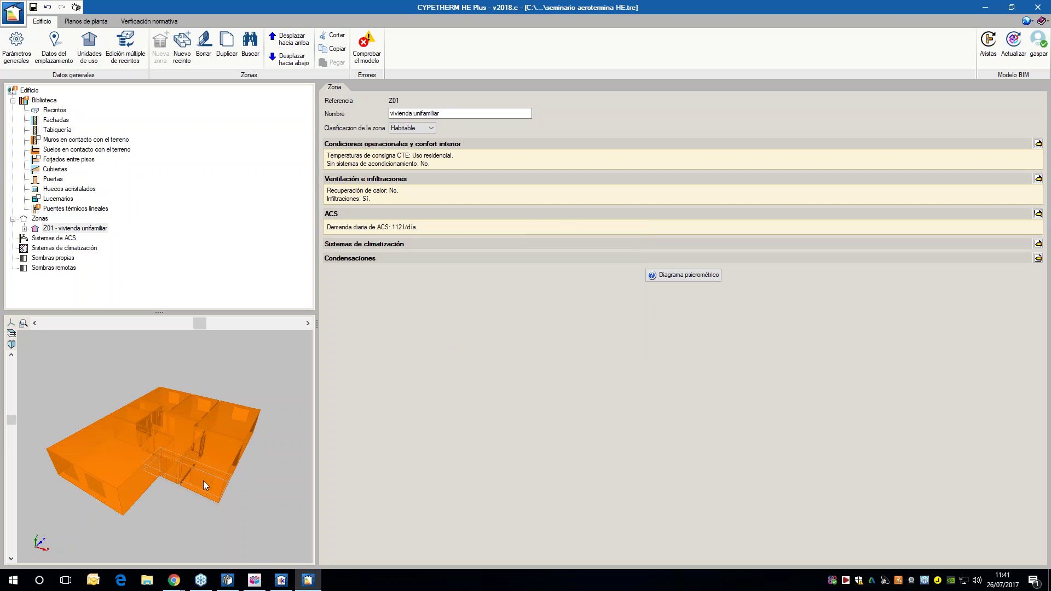
{"action": "left_click", "coordinate": [280, 581]}
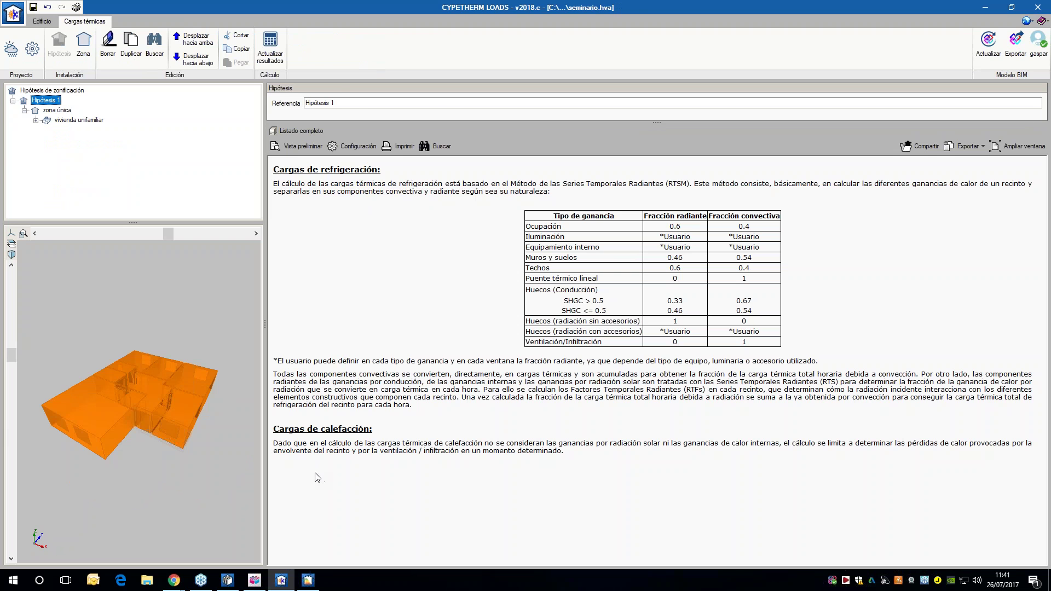
{"action": "left_click", "coordinate": [308, 581]}
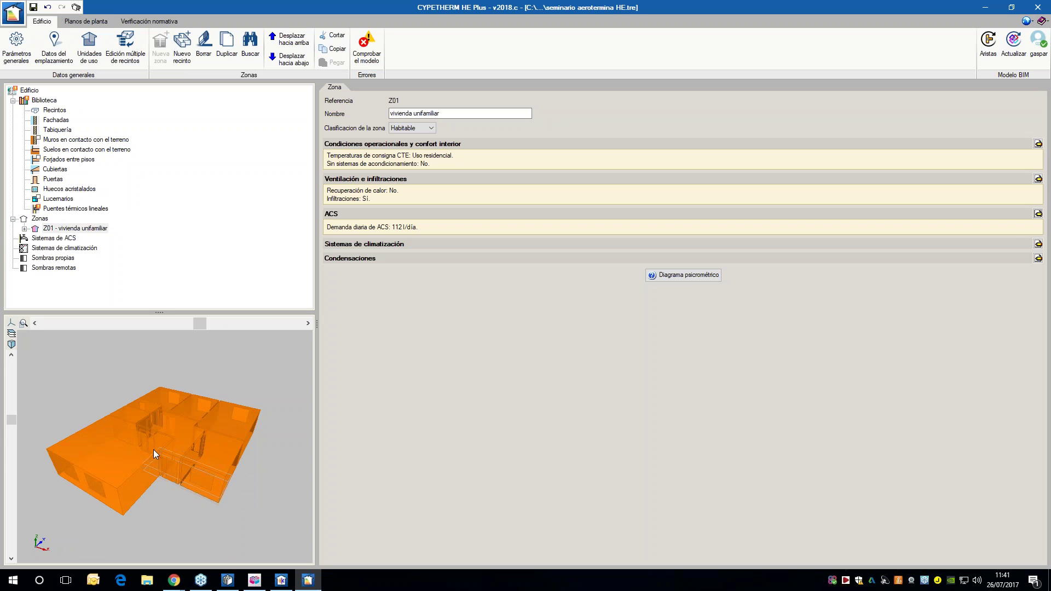
{"action": "middle_click_drag", "start_coordinate": [153, 401], "coordinate": [146, 442]}
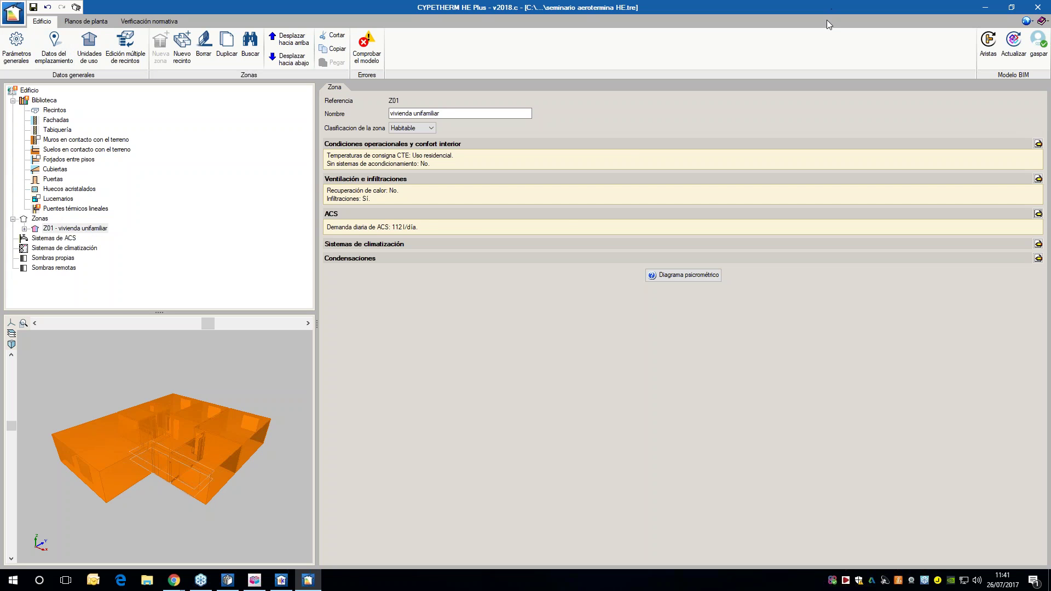
- Process the building model's edges to obtain its linear thermal bridges and accept the proposed Psi values
{"action": "left_click", "coordinate": [988, 50]}
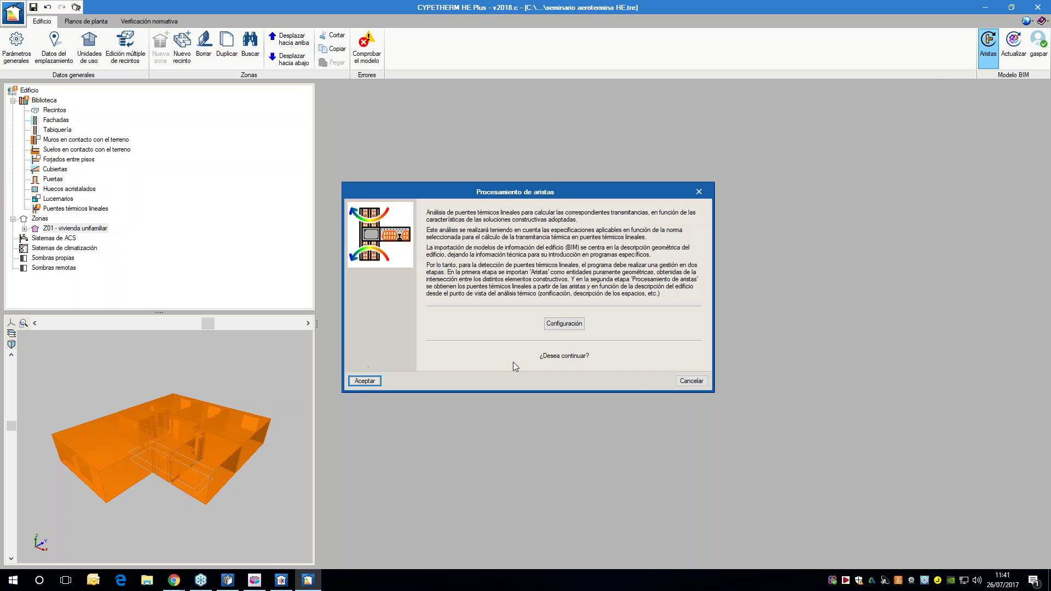
{"action": "left_click", "coordinate": [370, 380]}
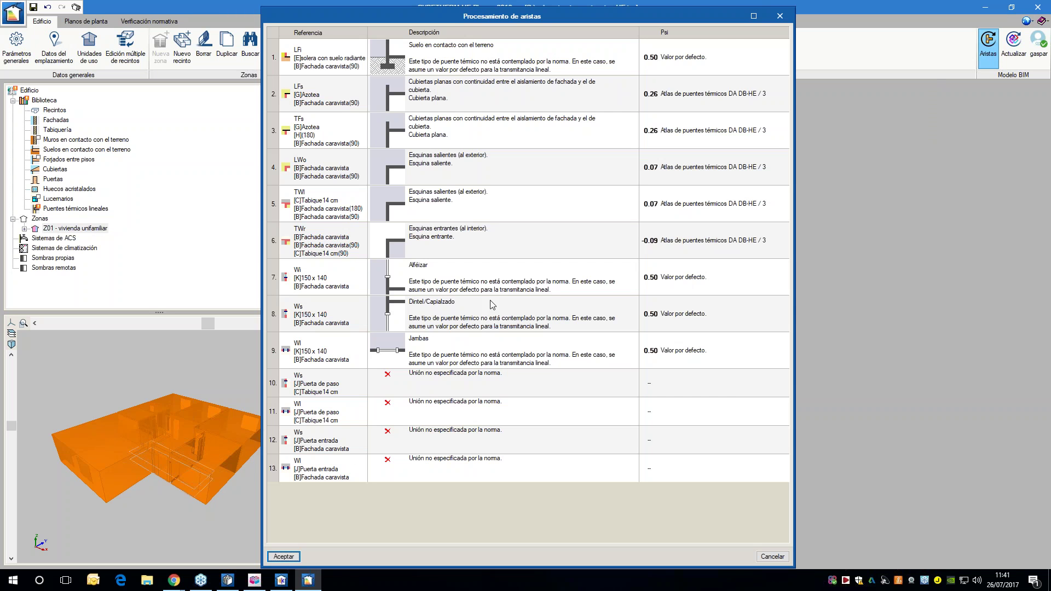
{"action": "left_click", "coordinate": [291, 557]}
{"action": "left_click", "coordinate": [538, 328]}
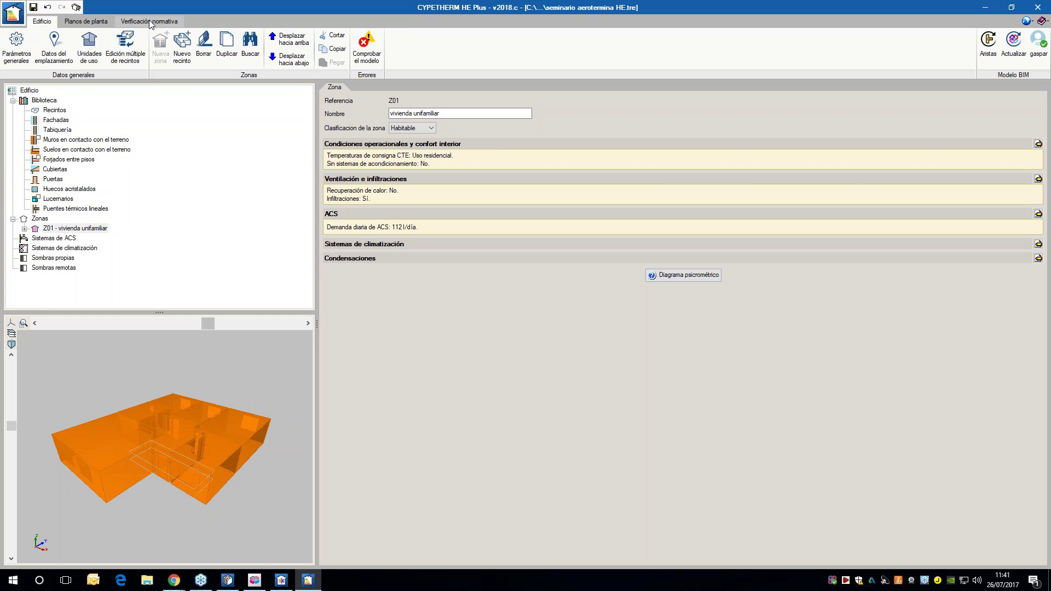
- Look over the climatización systems, the ACS systems and the data of the zone "vivienda unifamiliar"
{"action": "left_click", "coordinate": [63, 248]}
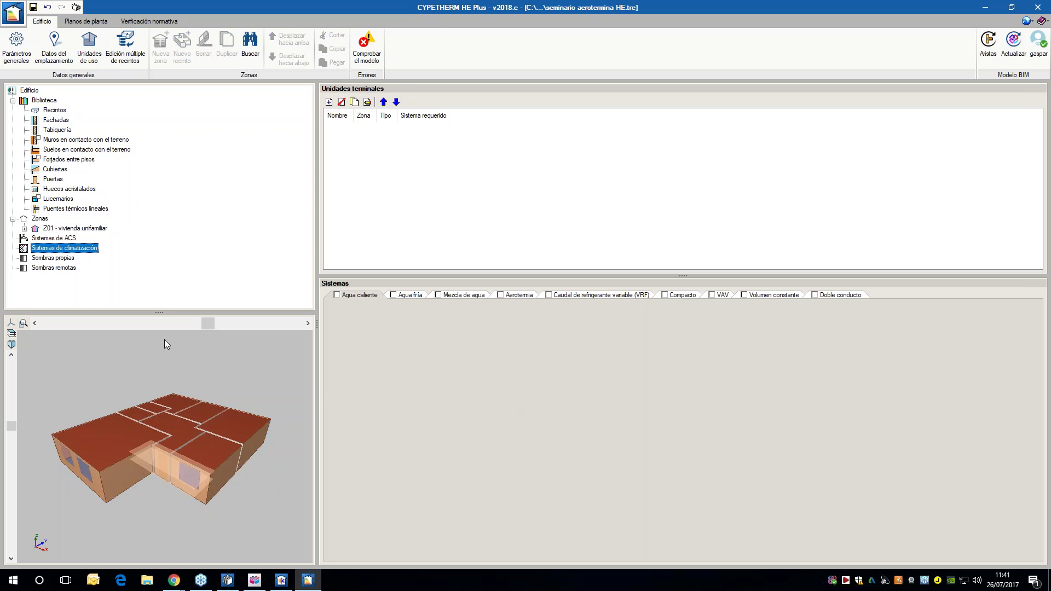
{"action": "left_click_drag", "start_coordinate": [183, 405], "coordinate": [181, 415]}
{"action": "left_click", "coordinate": [69, 239]}
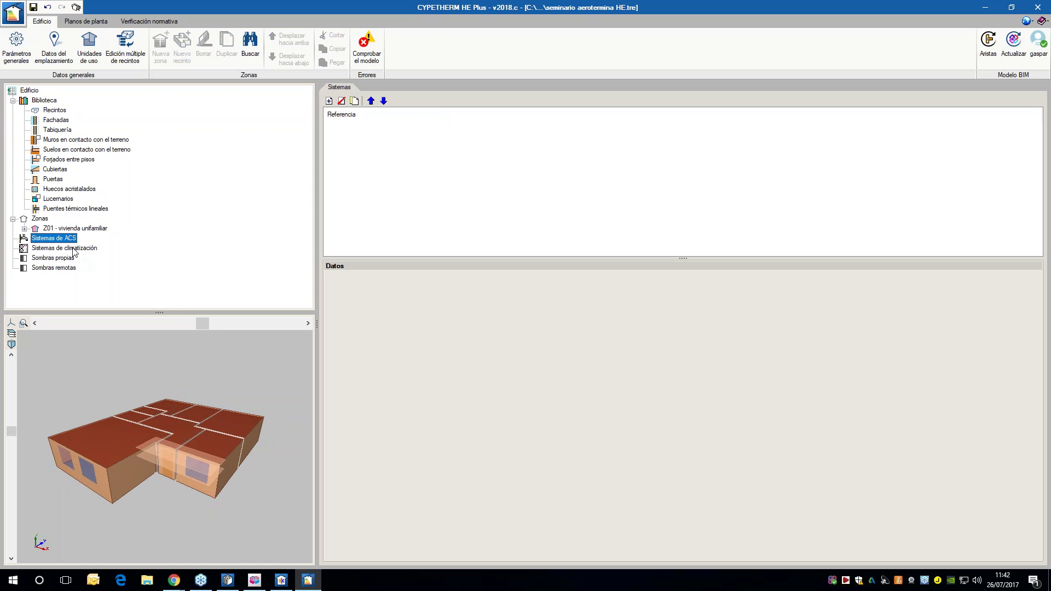
{"action": "left_click", "coordinate": [74, 249]}
{"action": "left_click", "coordinate": [72, 228]}
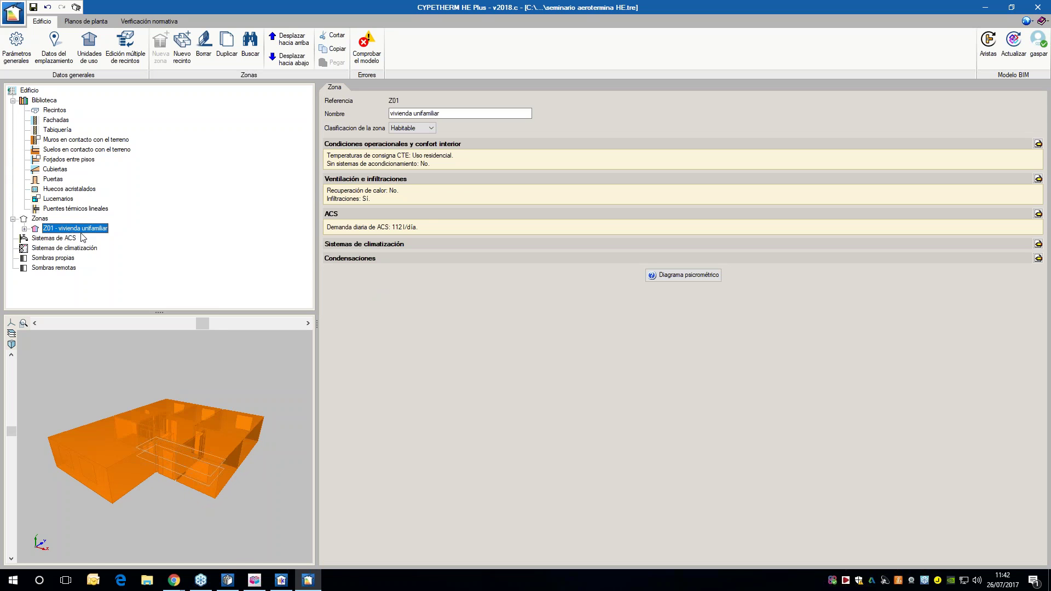
- Enable the Aerotermia climatización system, view the Toshiba outdoor unit models in a new unit, discard it and disable the system again
{"action": "left_click", "coordinate": [59, 247]}
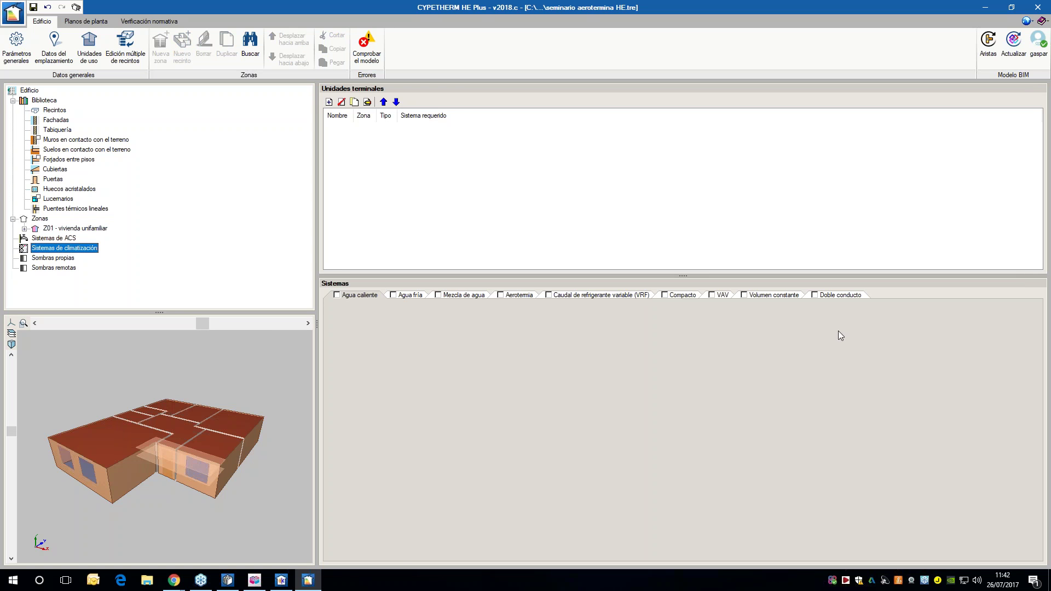
{"action": "left_click", "coordinate": [518, 295]}
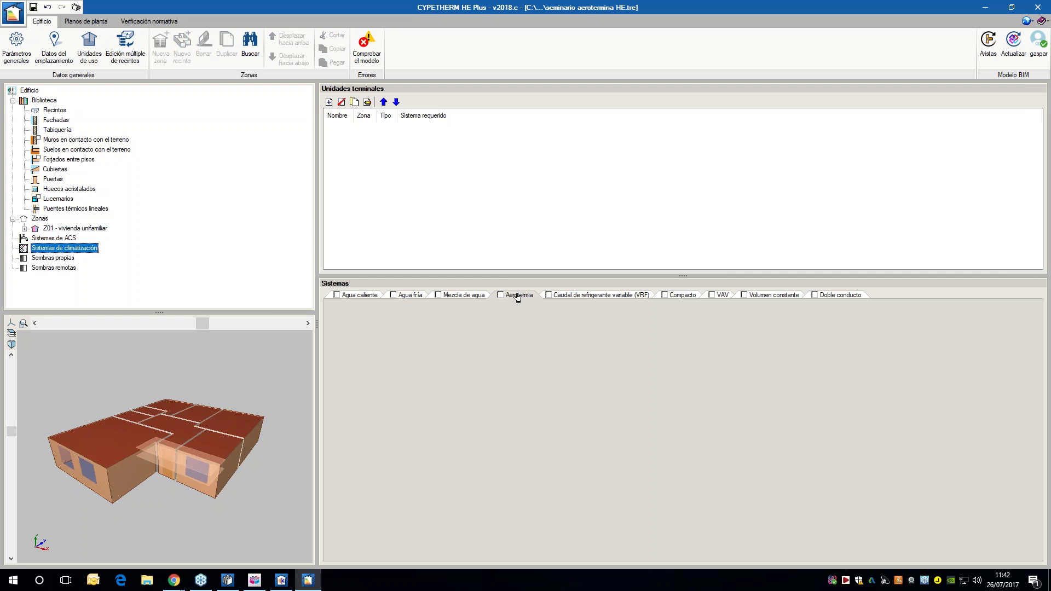
{"action": "left_click", "coordinate": [500, 296]}
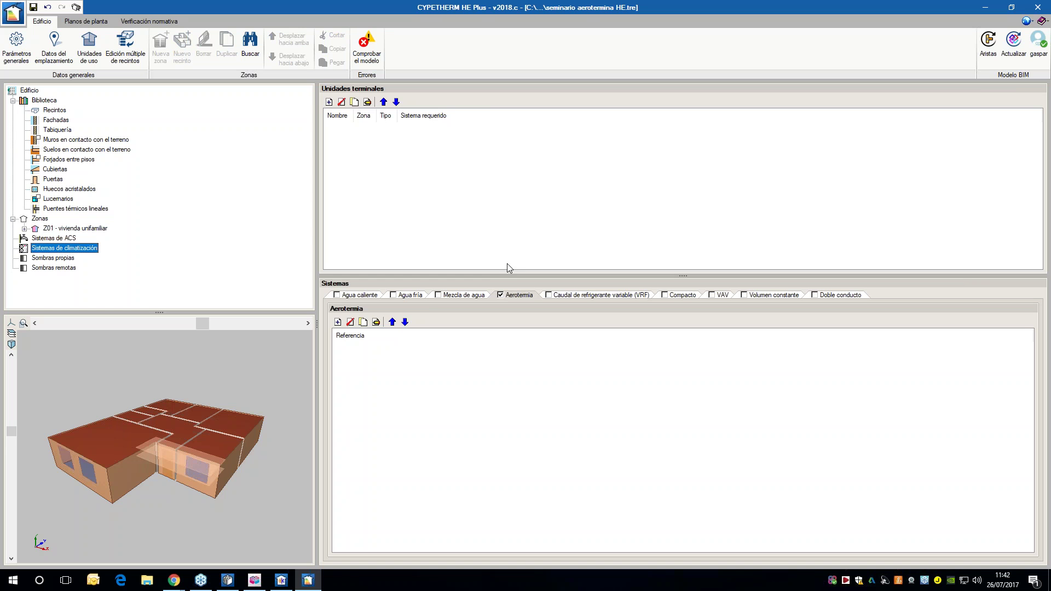
{"action": "left_click", "coordinate": [338, 321]}
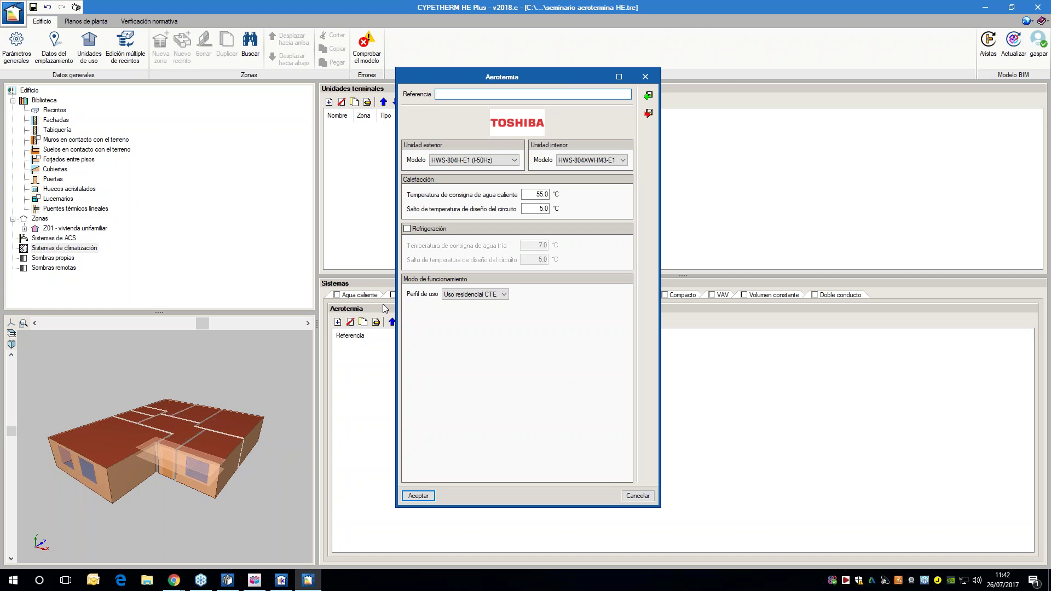
{"action": "left_click", "coordinate": [514, 161]}
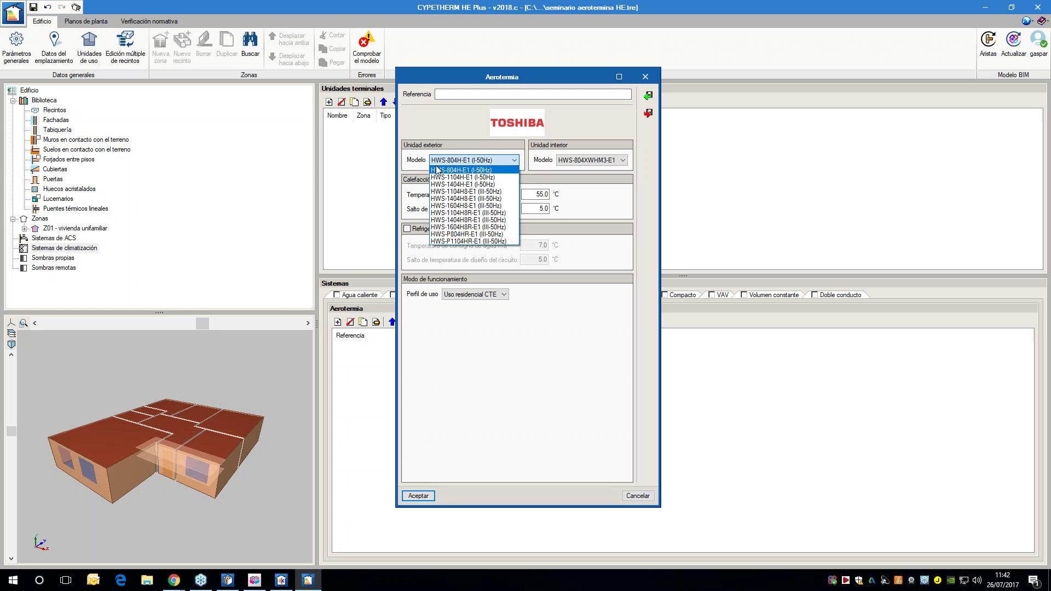
{"action": "left_click", "coordinate": [570, 167]}
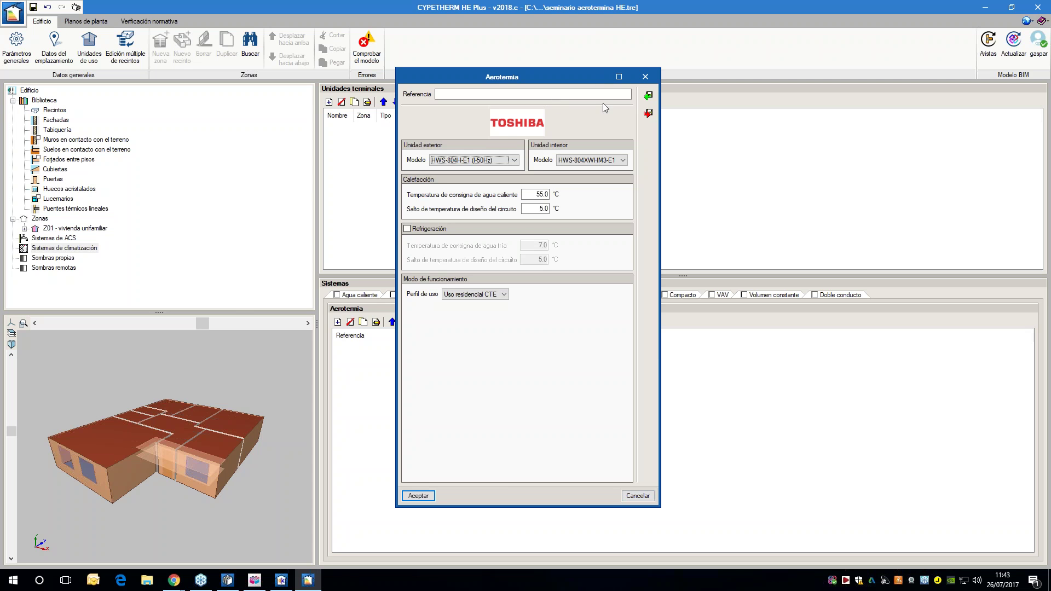
{"action": "left_click", "coordinate": [645, 77]}
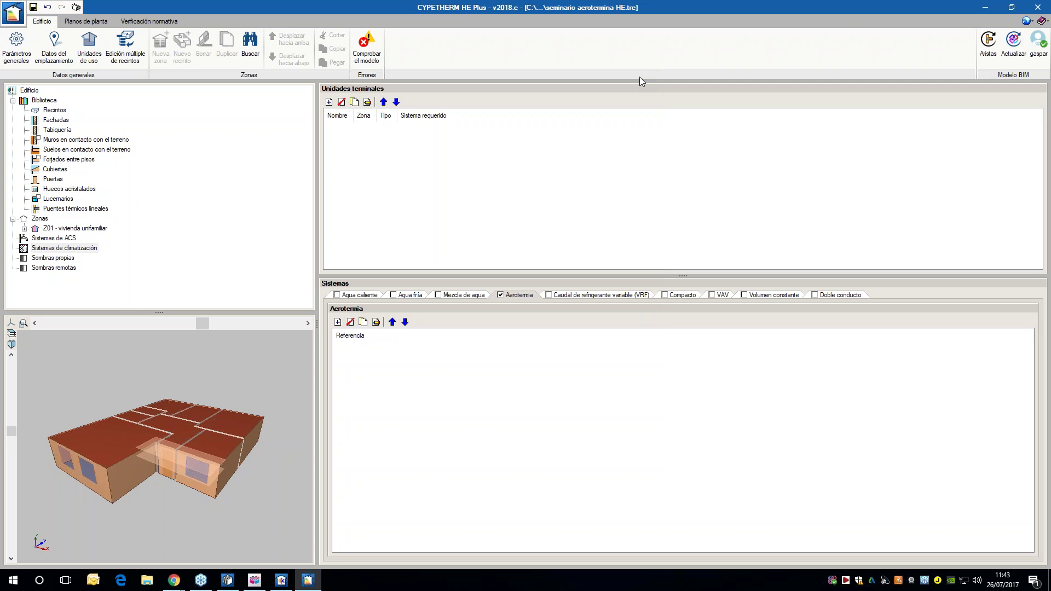
{"action": "left_click", "coordinate": [500, 295]}
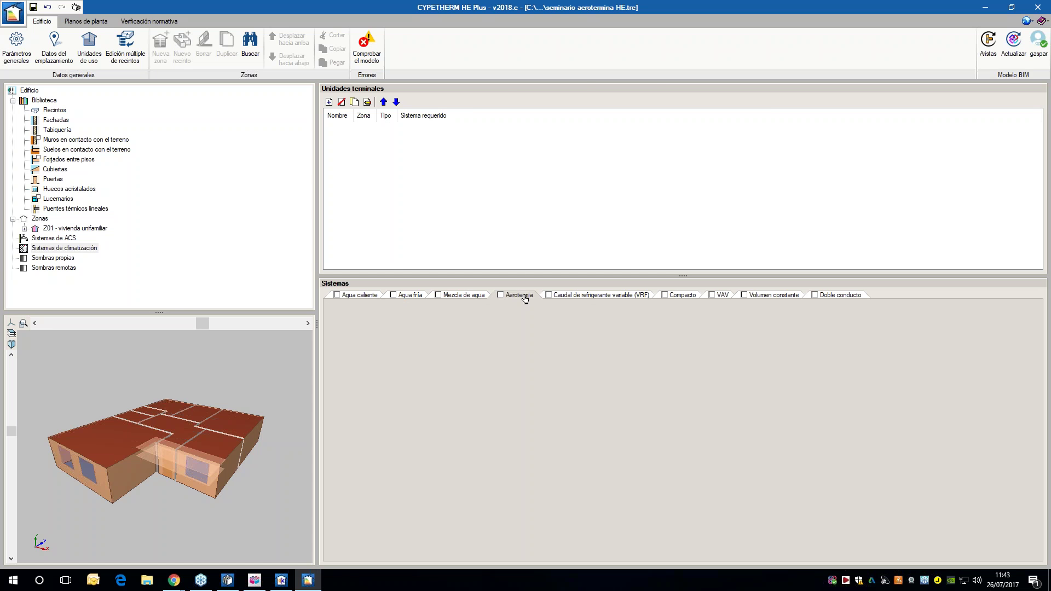
- Switch to CYPETHERM HVAC and create a new job with the file name "seminario aerotermia HVAC"
{"action": "left_click", "coordinate": [231, 583]}
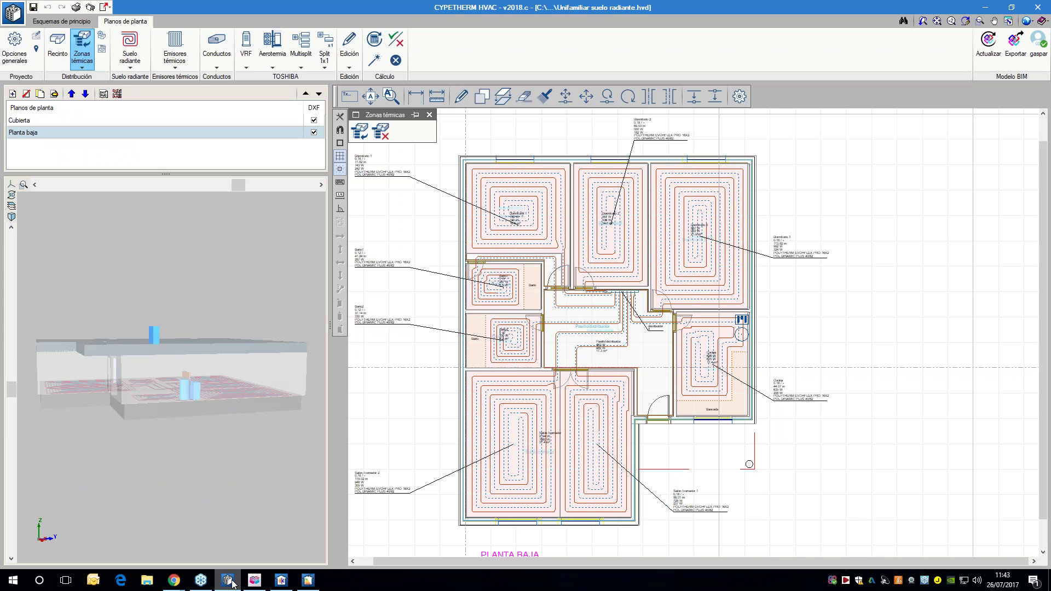
{"action": "left_click", "coordinate": [12, 11]}
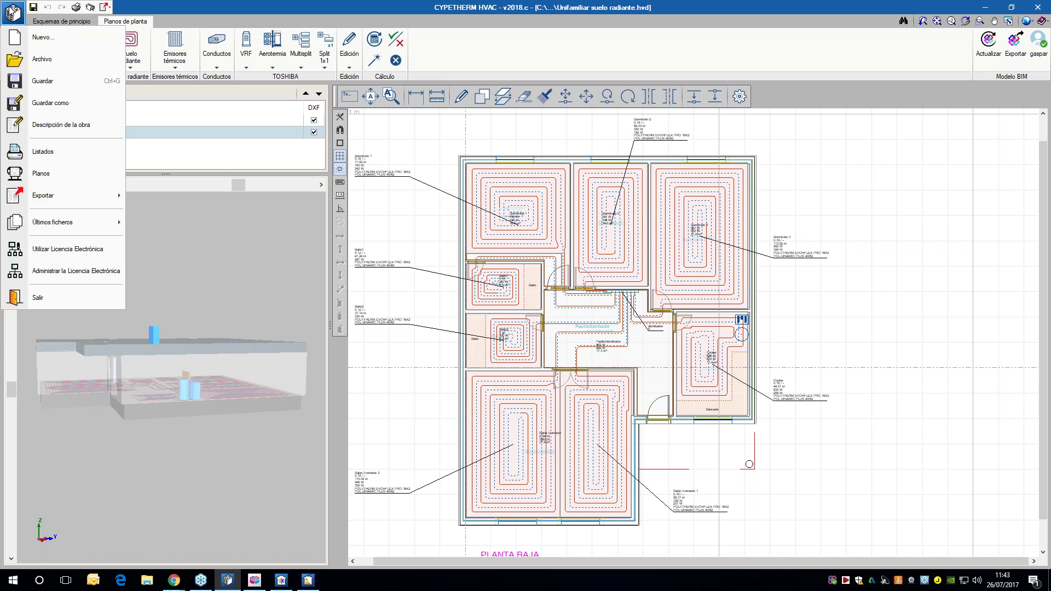
{"action": "left_click", "coordinate": [55, 38]}
{"action": "left_click", "coordinate": [528, 315]}
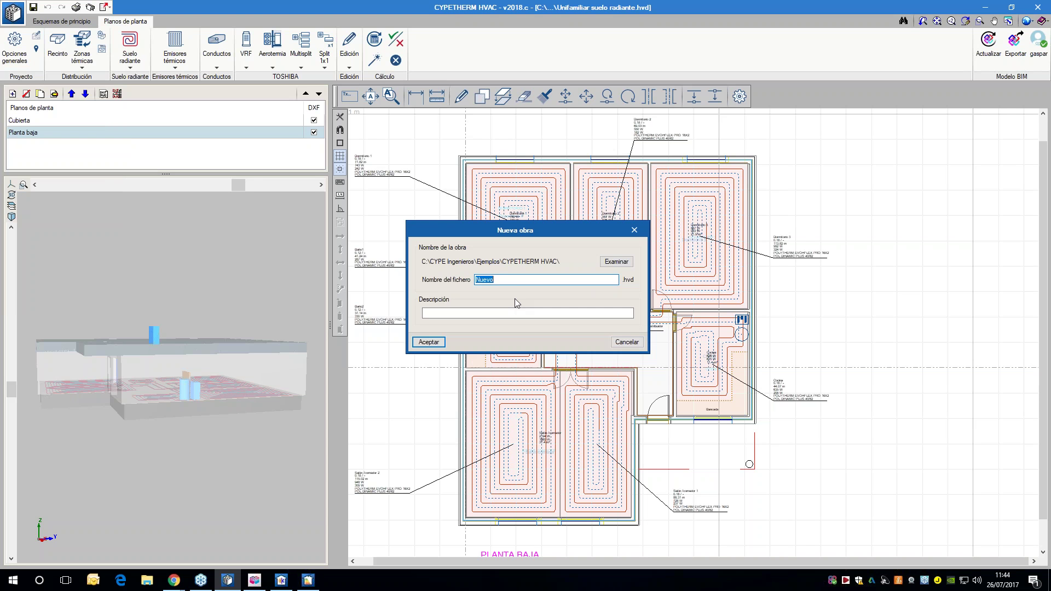
{"action": "type", "text": "seminario H"}
{"action": "key", "text": "BackSpace"}
{"action": "type", "text": "aerotermia HVAC"}
{"action": "left_click", "coordinate": [425, 341]}
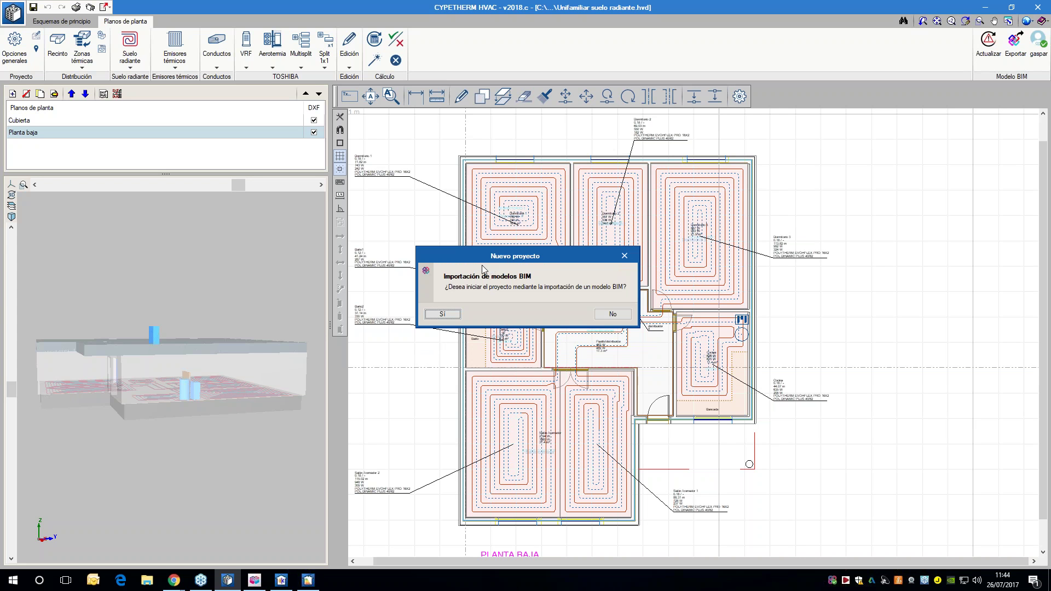
- Start the job from a BIM model and link it to the project "Seminario aerotermia", sorting the project list by date
{"action": "left_click", "coordinate": [455, 315]}
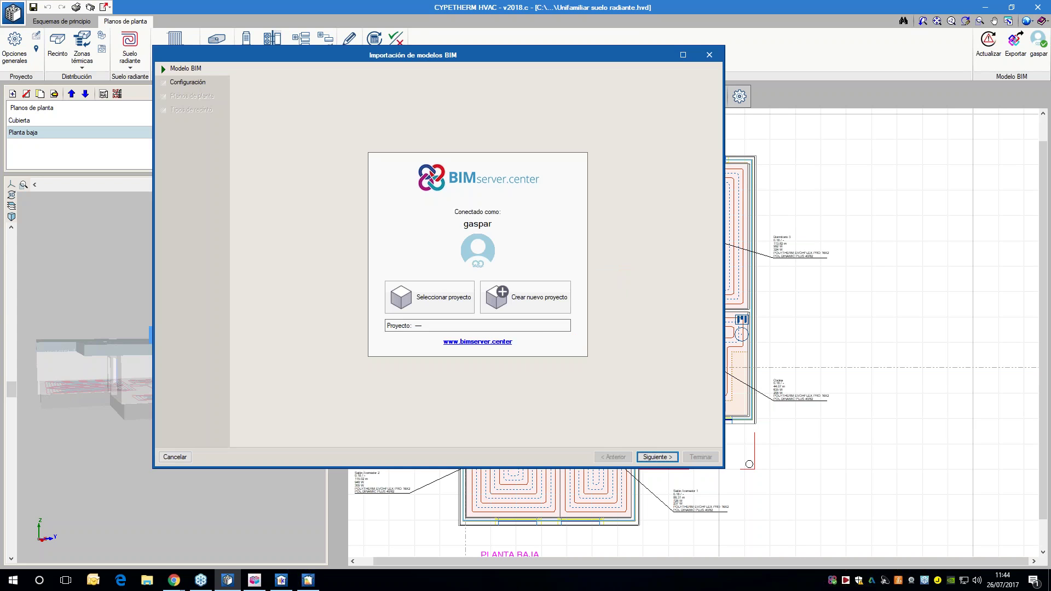
{"action": "left_click", "coordinate": [442, 300]}
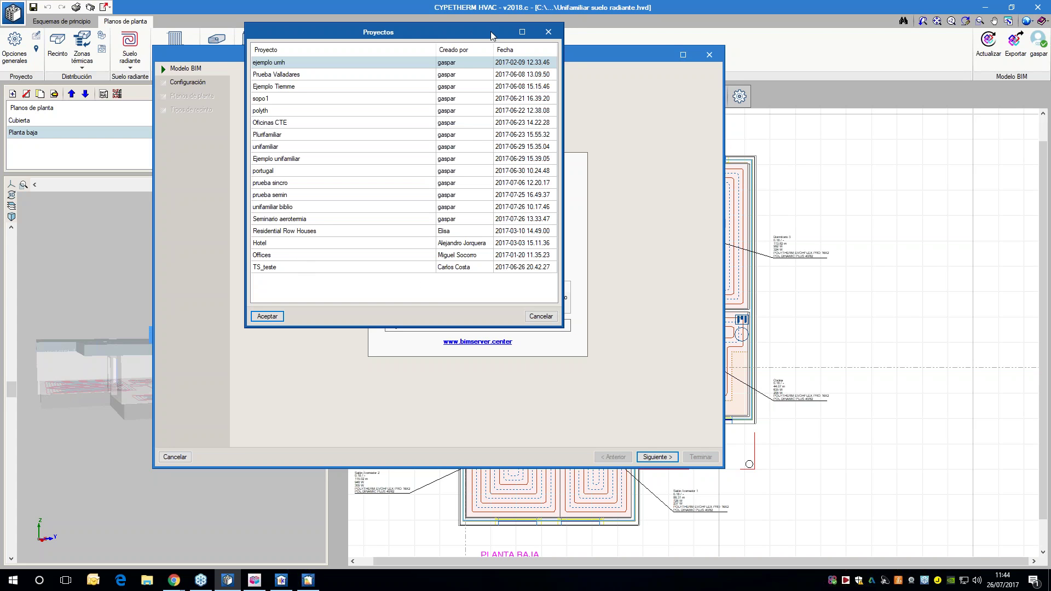
{"action": "left_click", "coordinate": [506, 50]}
{"action": "left_click", "coordinate": [287, 268]}
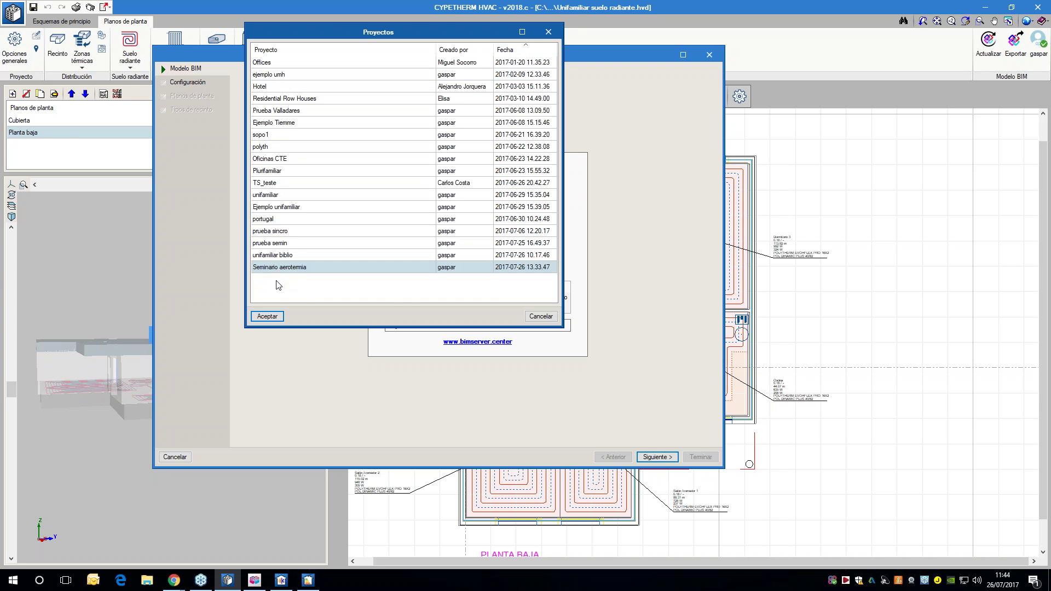
{"action": "left_click", "coordinate": [267, 316]}
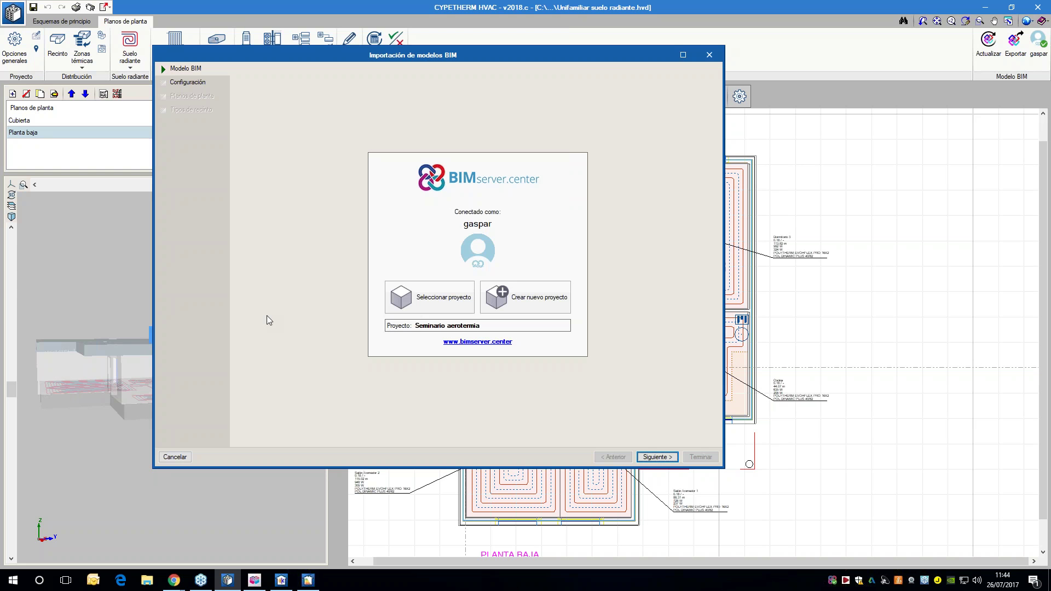
{"action": "left_click", "coordinate": [648, 458]}
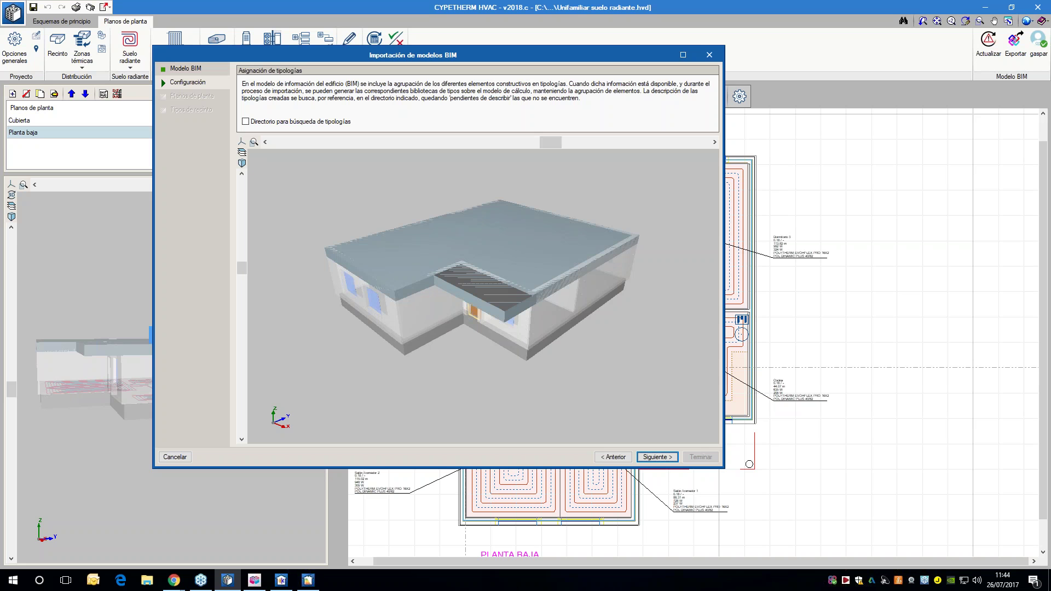
- Use the desktop folder bib_seminario as typology search directory and import the BIM model with all its floors and room types
{"action": "left_click", "coordinate": [261, 122]}
{"action": "left_click", "coordinate": [708, 121]}
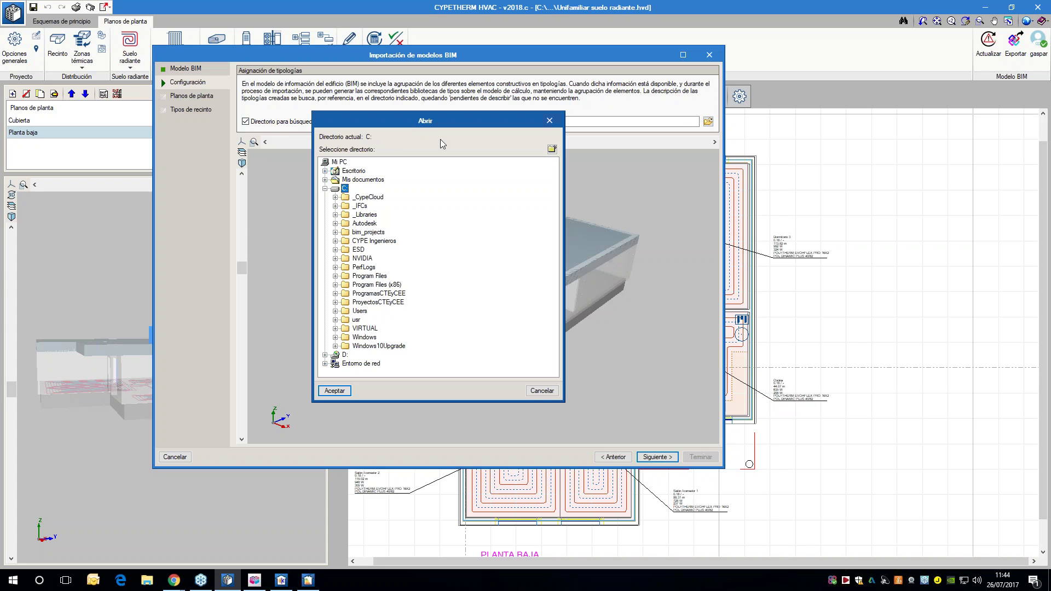
{"action": "left_click", "coordinate": [361, 179]}
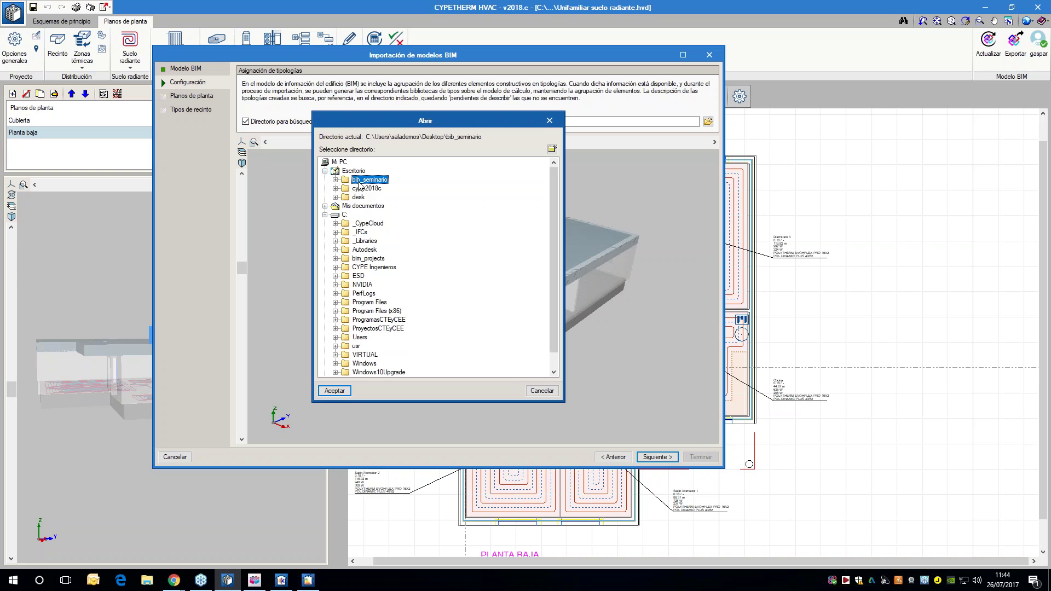
{"action": "left_click", "coordinate": [331, 390]}
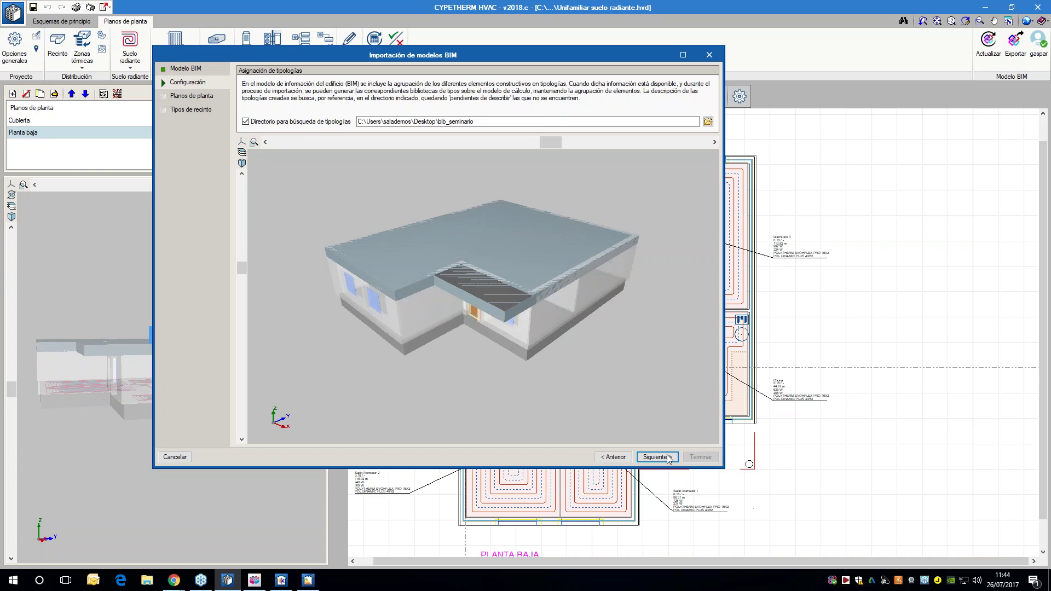
{"action": "left_click", "coordinate": [657, 456]}
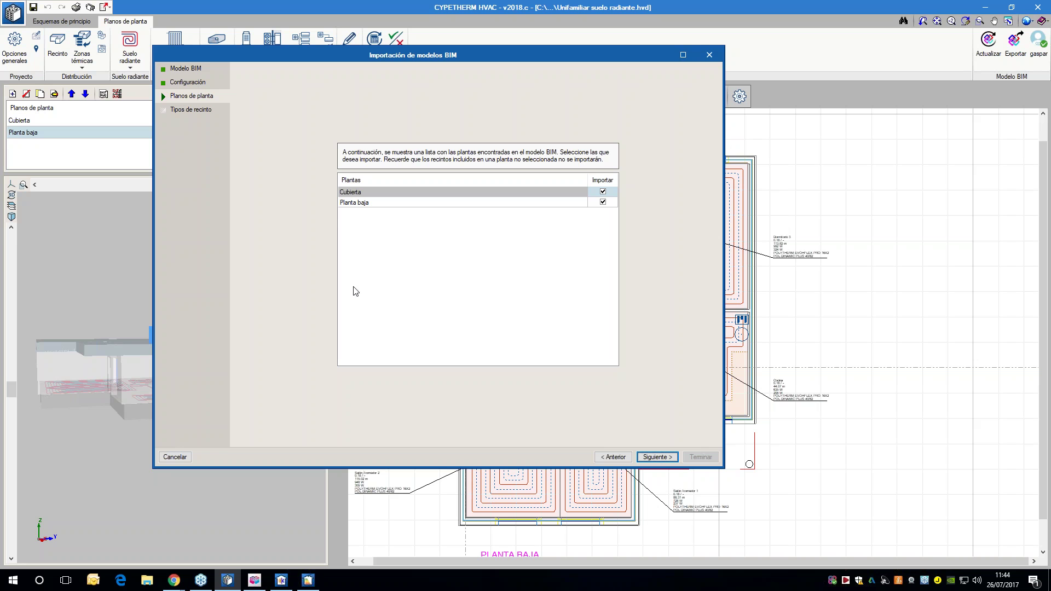
{"action": "left_click", "coordinate": [650, 456]}
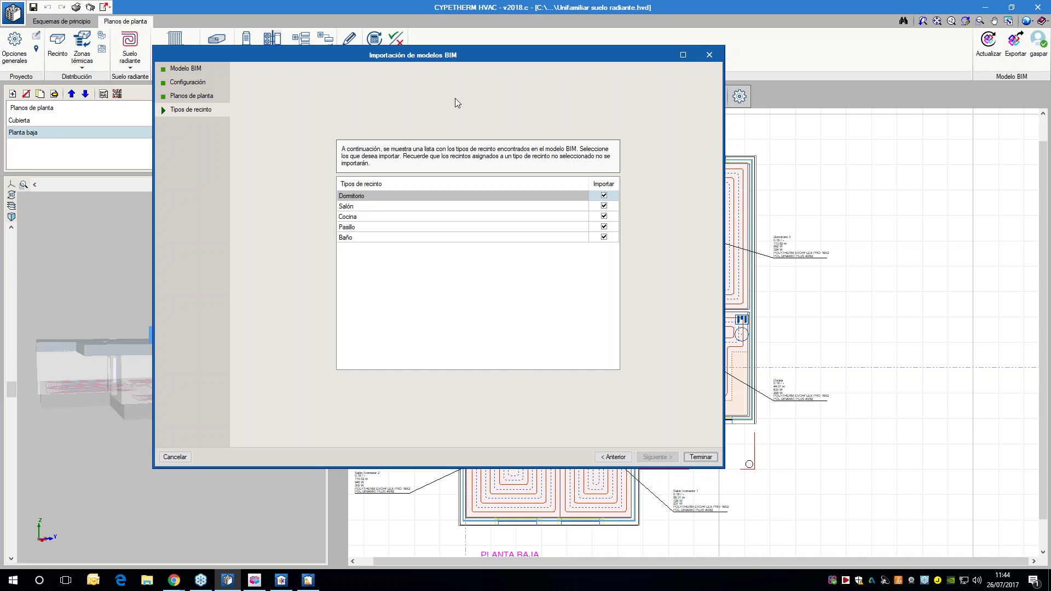
{"action": "left_click", "coordinate": [688, 456]}
{"action": "left_click", "coordinate": [532, 380]}
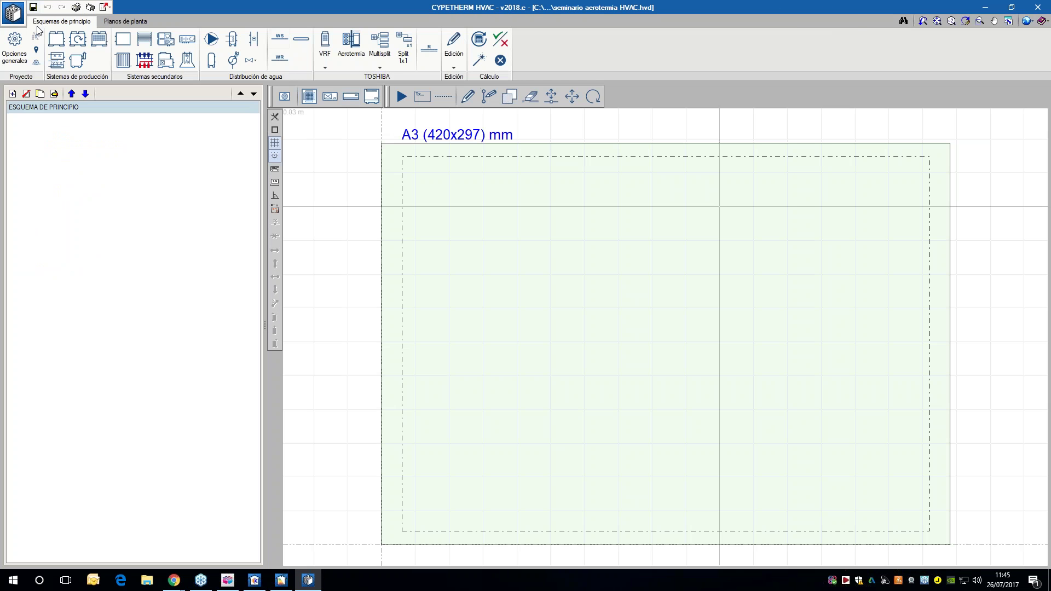
- Show the Planta baja floor plan and read the thermal loads and ventilation flow of Dormitorio 1
{"action": "left_click", "coordinate": [112, 22]}
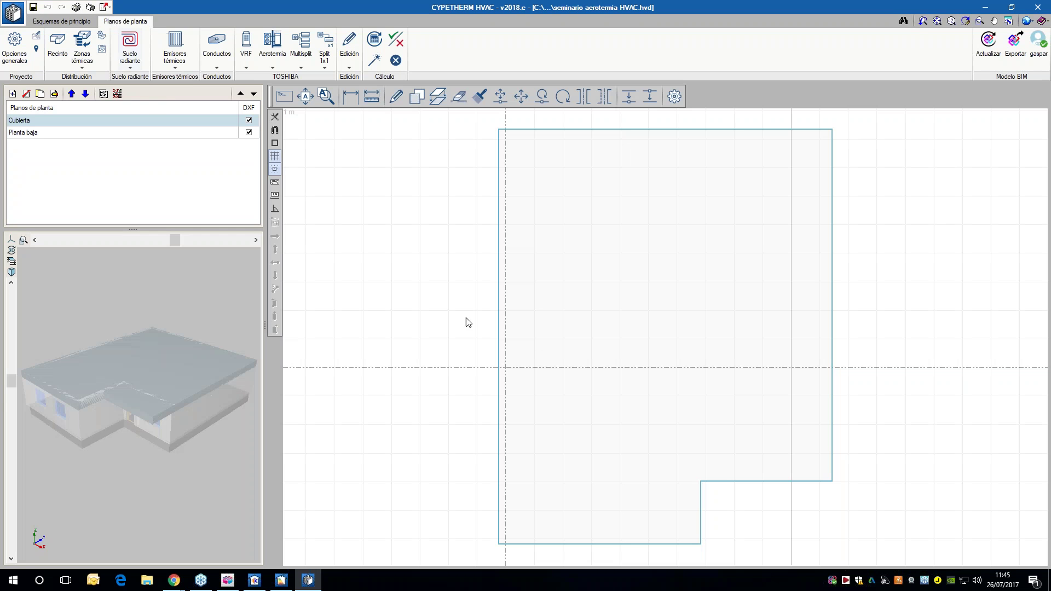
{"action": "middle_click_drag", "start_coordinate": [82, 252], "coordinate": [83, 385]}
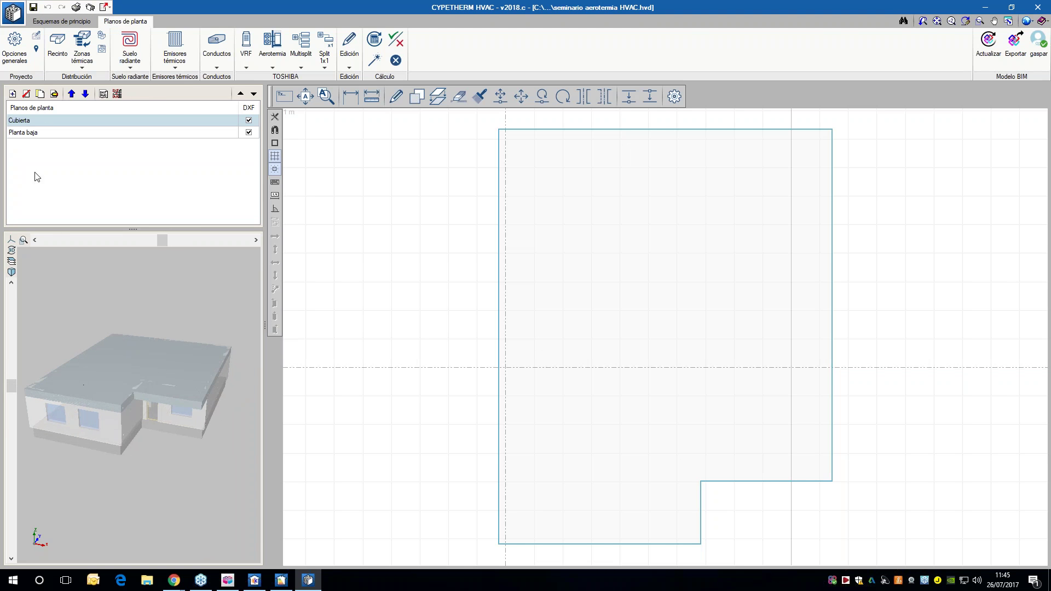
{"action": "left_click", "coordinate": [37, 132]}
{"action": "scroll", "coordinate": [544, 165], "scroll_direction": "up", "scroll_amount": 1}
{"action": "scroll", "coordinate": [563, 169], "scroll_direction": "up", "scroll_amount": 1}
{"action": "mouse_move", "coordinate": [560, 250]}
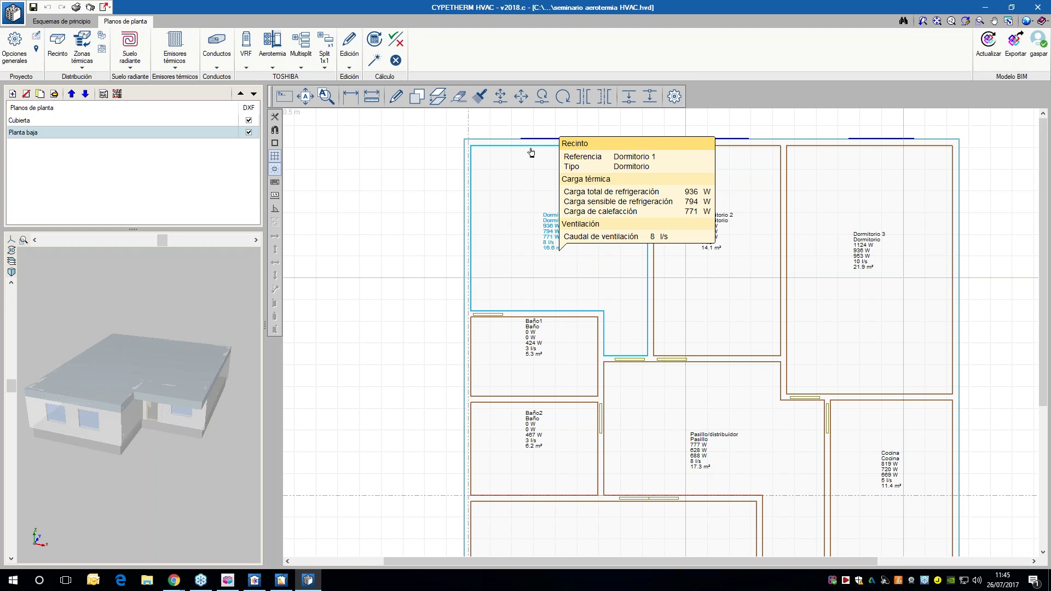
{"action": "scroll", "coordinate": [624, 258], "scroll_direction": "down", "scroll_amount": 3}
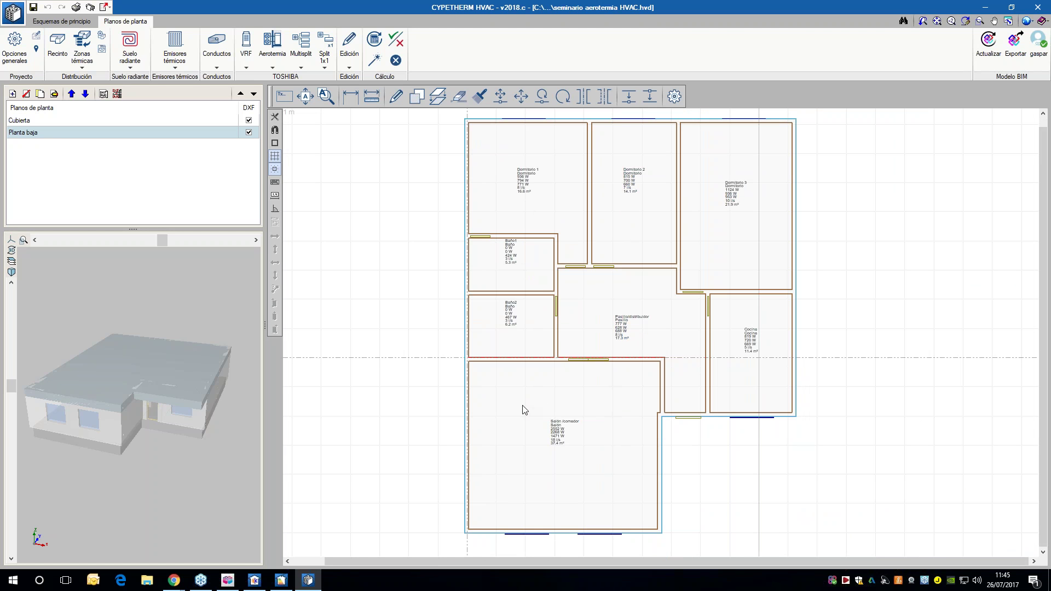
- Open the thermal zones list and switch to CYPETHERM LOADS to view the annual cooling load chart of zona única
{"action": "left_click", "coordinate": [82, 54]}
{"action": "left_click", "coordinate": [294, 131]}
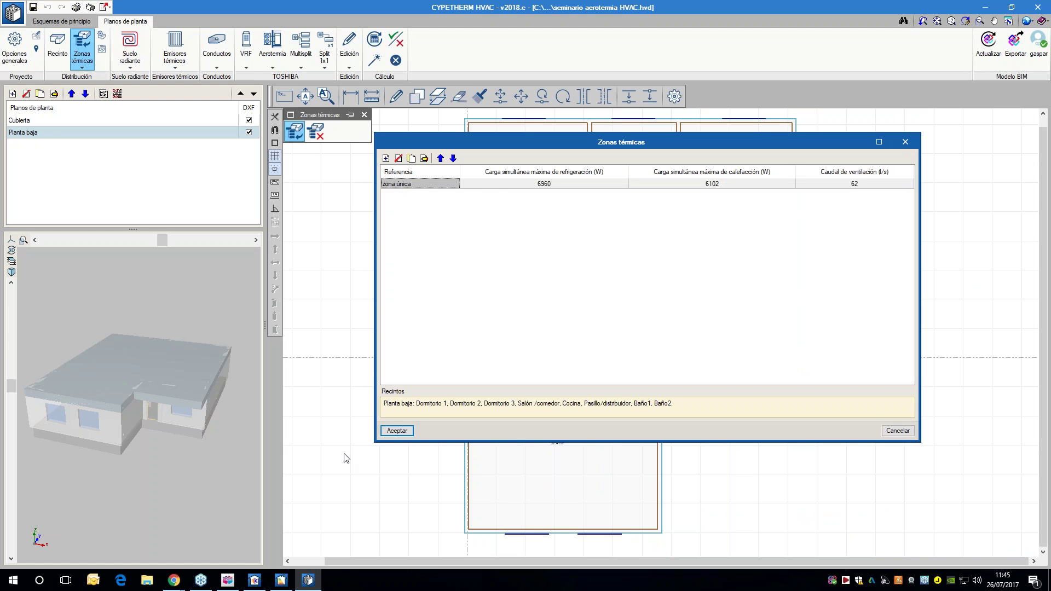
{"action": "left_click", "coordinate": [256, 582]}
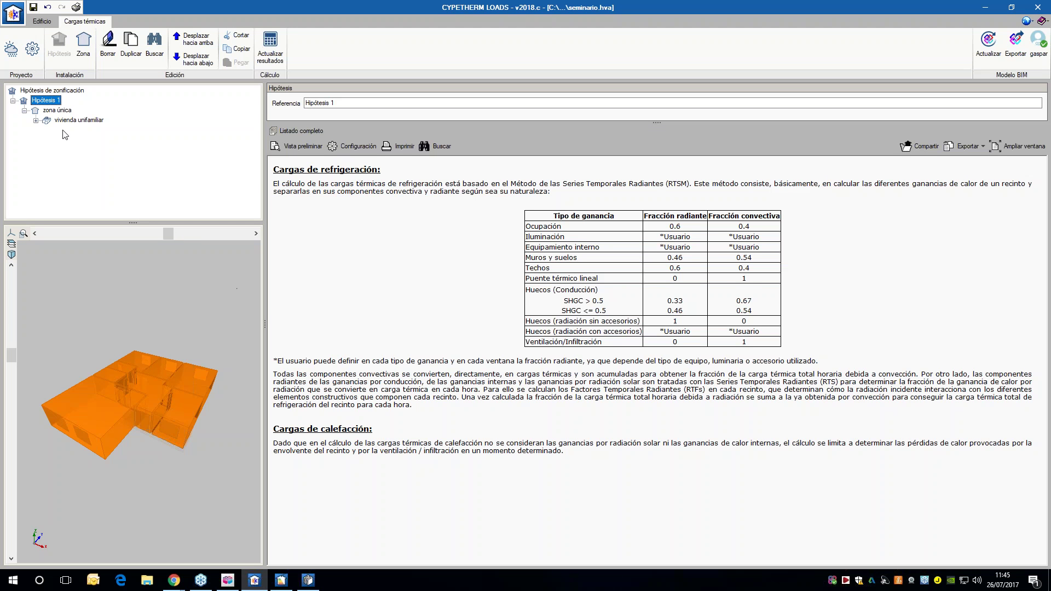
{"action": "left_click", "coordinate": [58, 112]}
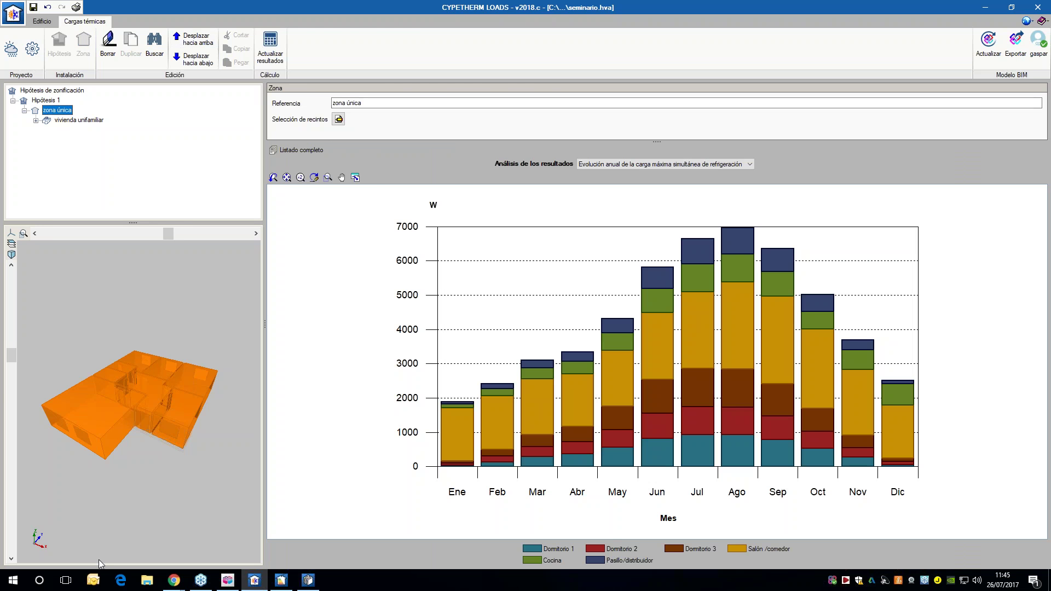
- Switch back to CYPETHERM HVAC, read zona única's maximum simultaneous cooling and heating loads, and close the thermal zones list
{"action": "left_click", "coordinate": [308, 580]}
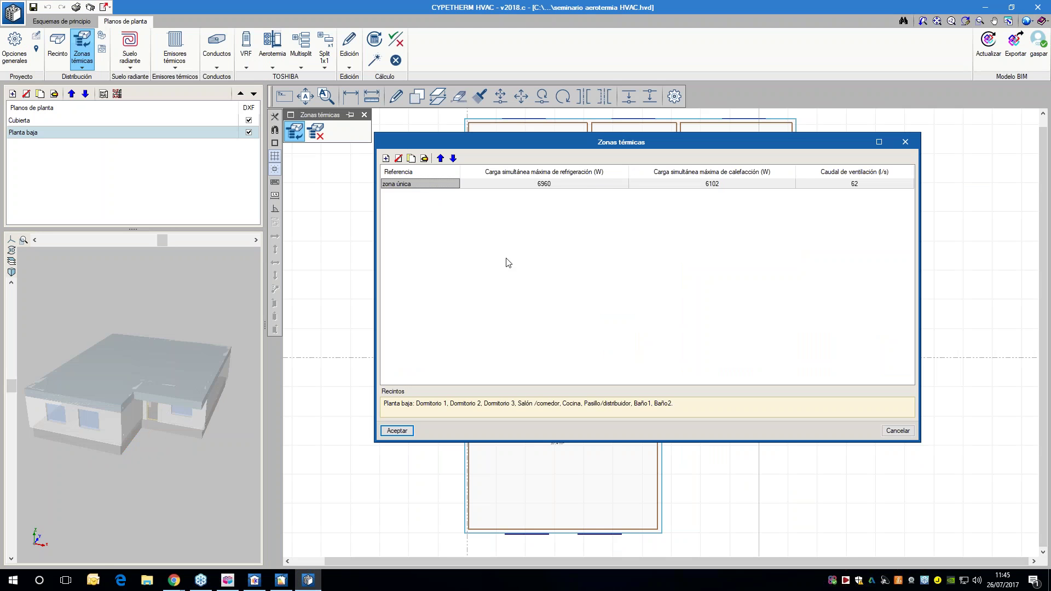
{"action": "left_click_drag", "start_coordinate": [587, 147], "coordinate": [572, 149]}
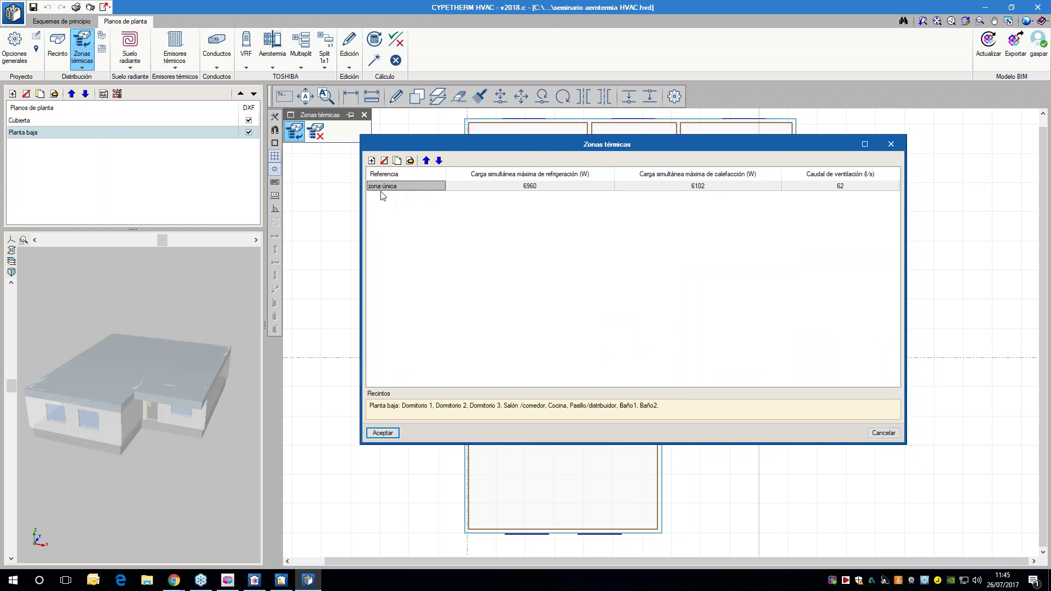
{"action": "left_click", "coordinate": [516, 189]}
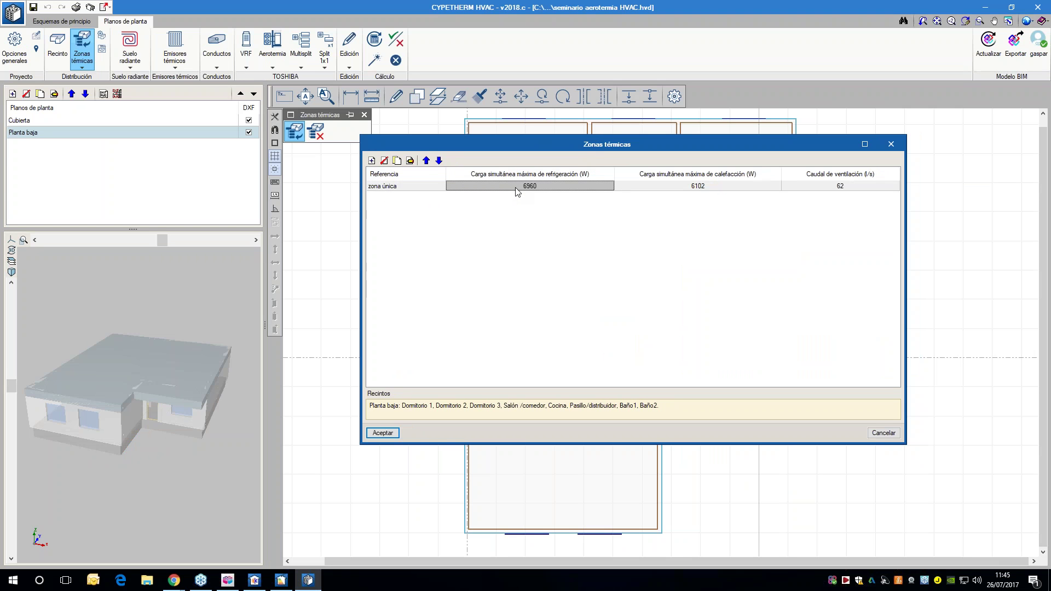
{"action": "left_click", "coordinate": [676, 187]}
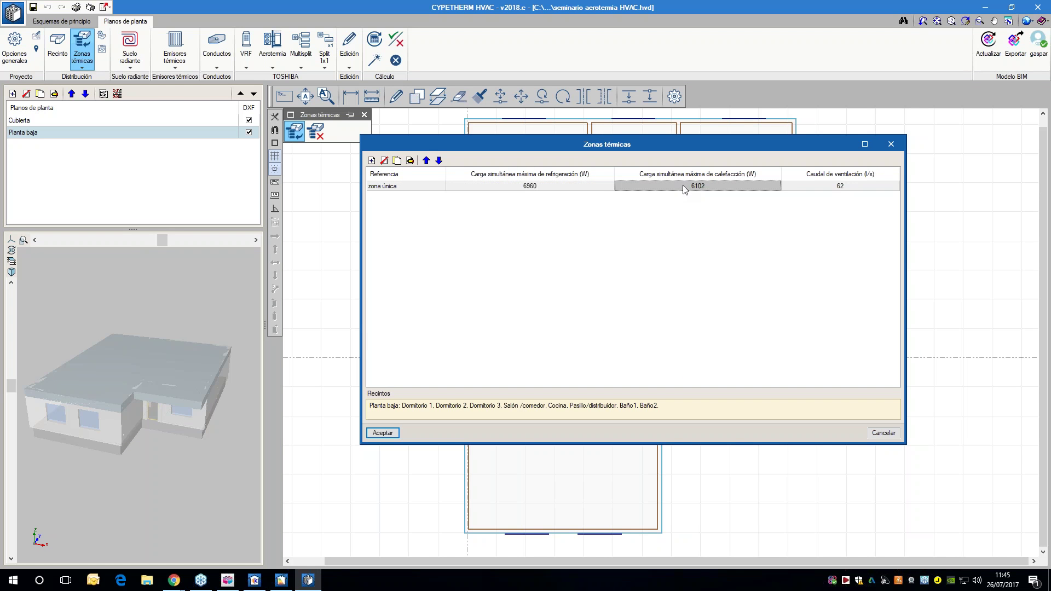
{"action": "left_click", "coordinate": [392, 434]}
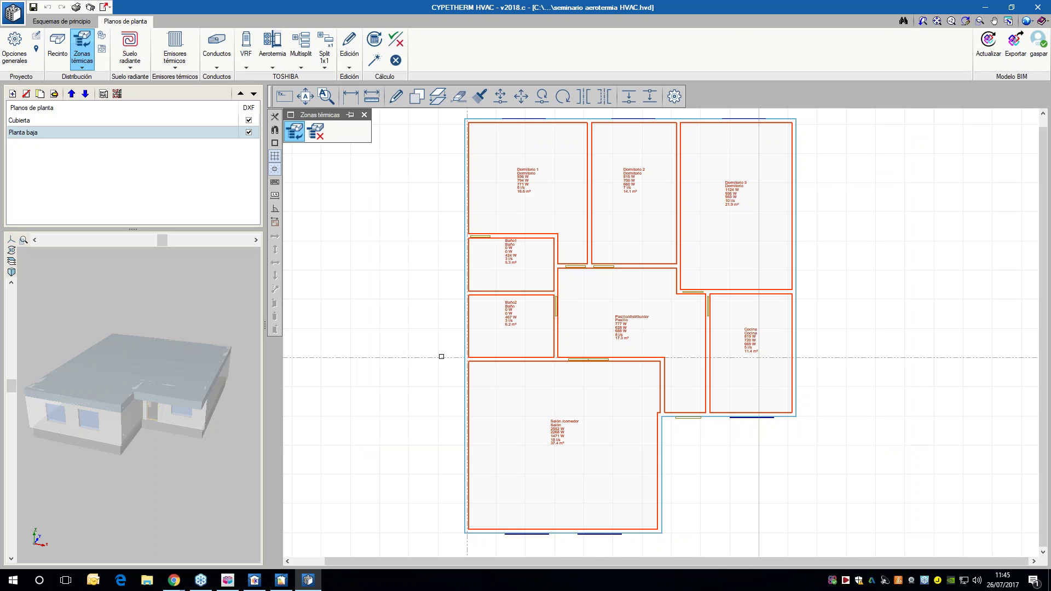
{"action": "right_click", "coordinate": [420, 333]}
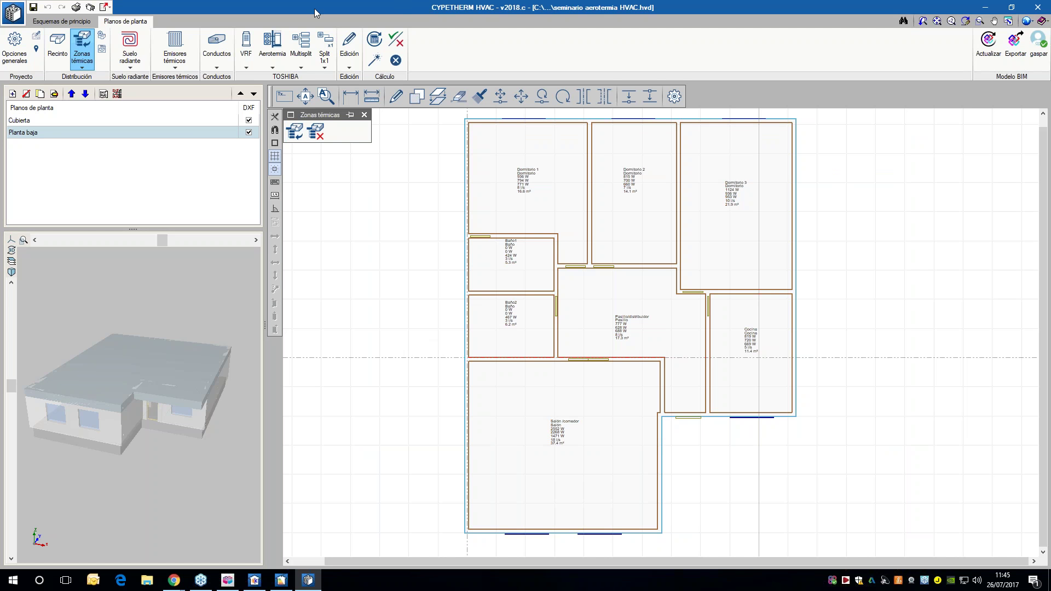
- Start an outdoor Aerotermia unit with reference "aerotermia zona única", taking its required heating and cooling power from the thermal zone zona única
{"action": "left_click", "coordinate": [274, 70]}
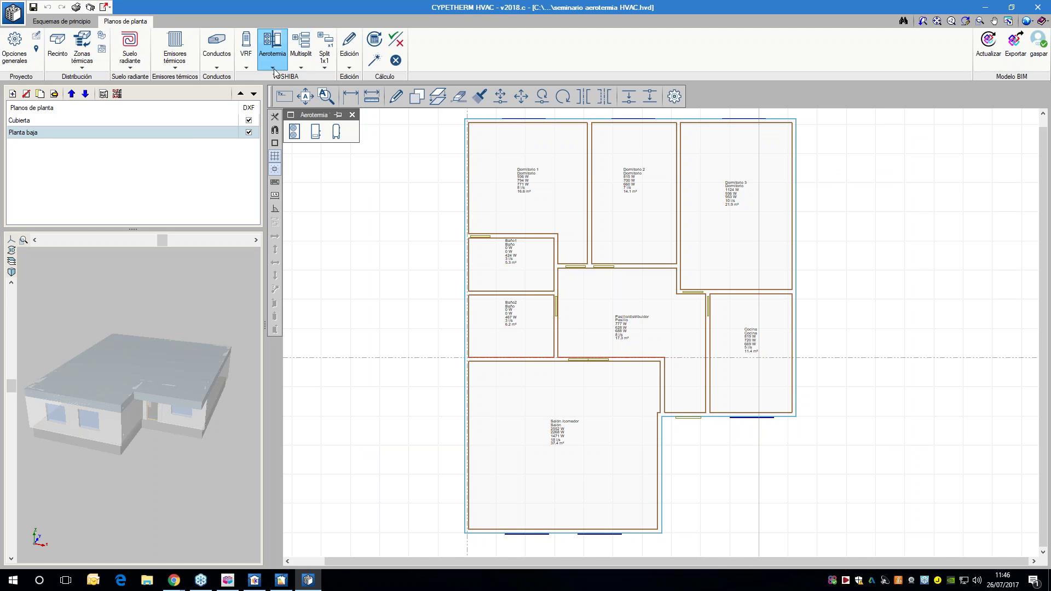
{"action": "left_click", "coordinate": [294, 132]}
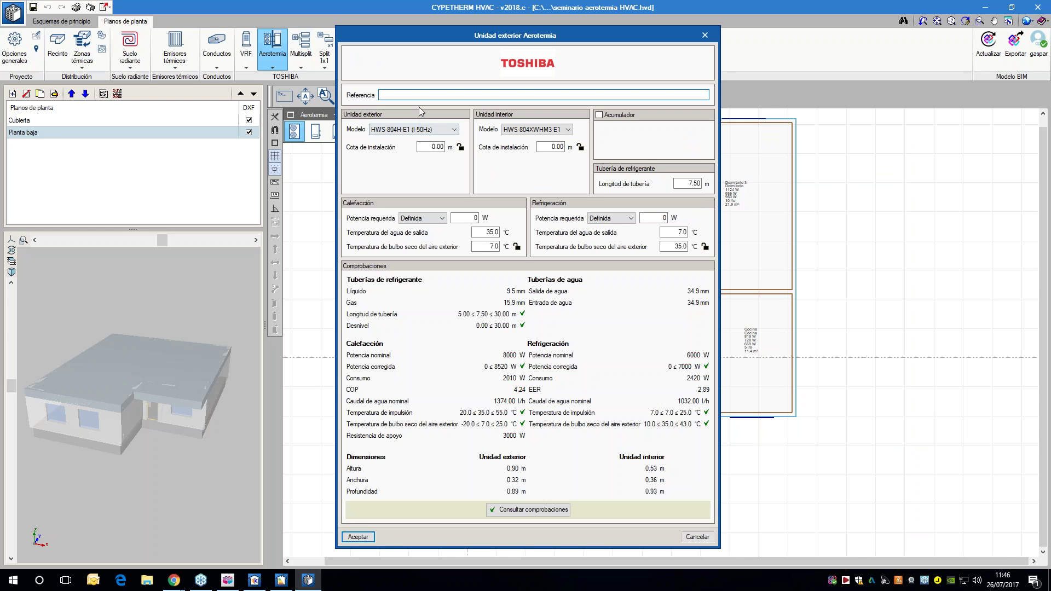
{"action": "type", "text": "aerotermia s zona única"}
{"action": "left_click", "coordinate": [416, 218]}
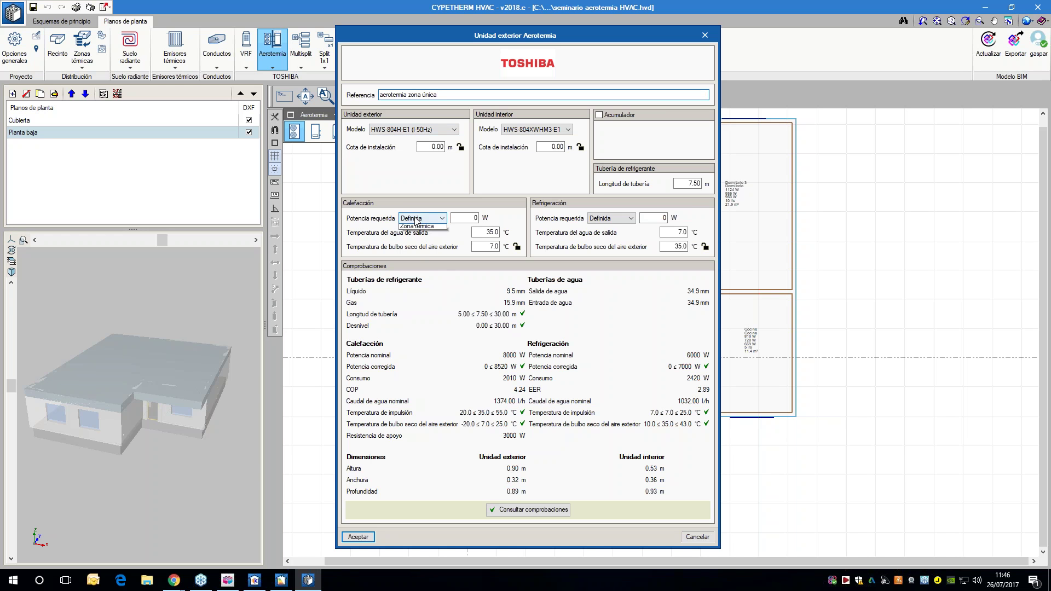
{"action": "left_click", "coordinate": [419, 237]}
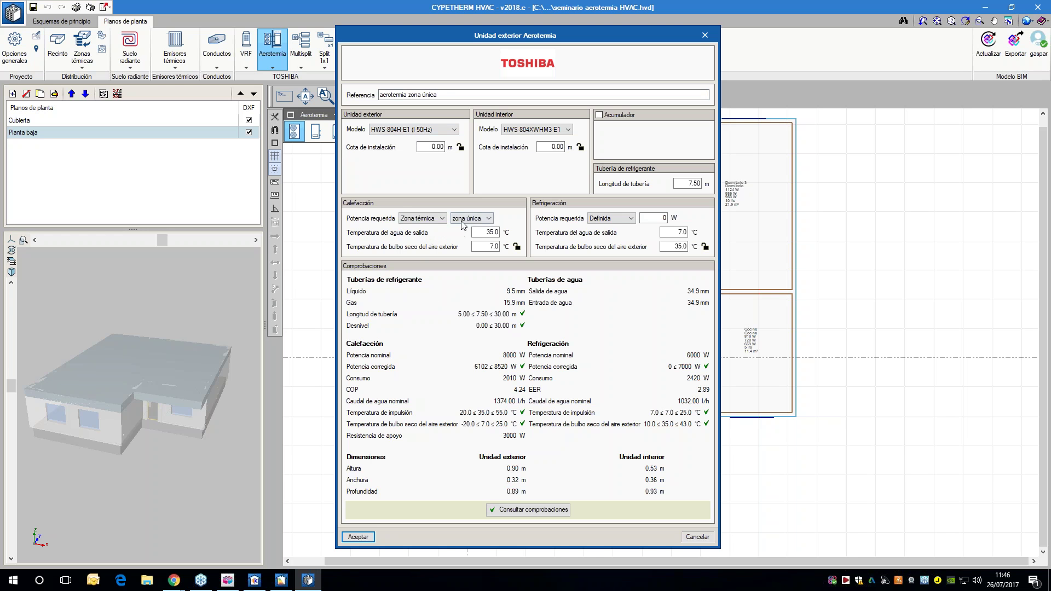
{"action": "left_click", "coordinate": [611, 219]}
{"action": "left_click", "coordinate": [613, 236]}
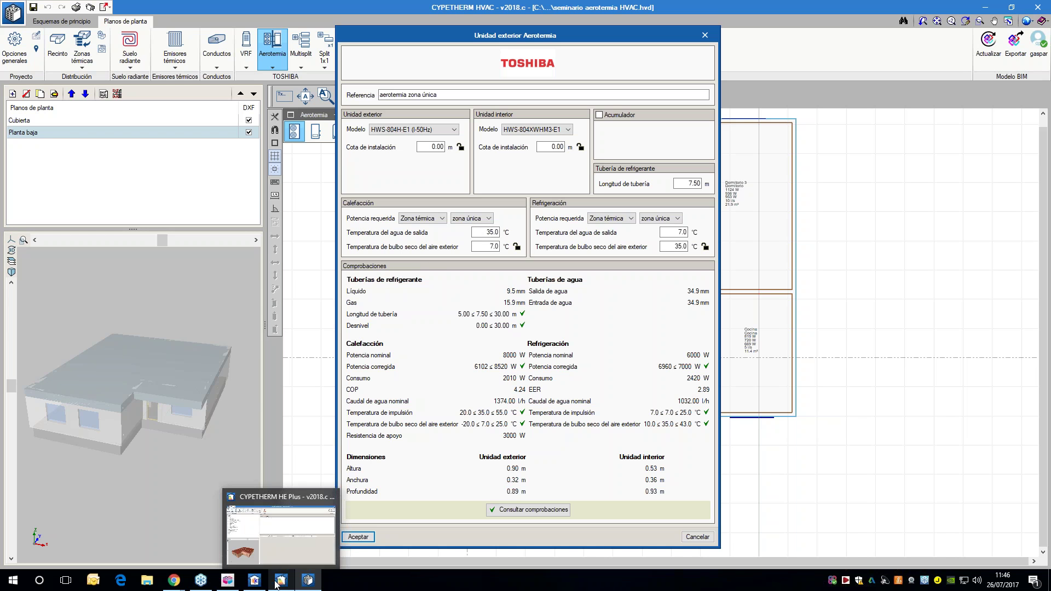
- Consult the site data in CYPETHERM LOADS and set the unit's outdoor dry-bulb temperature for heating to 4.8 °C in CYPETHERM HVAC
{"action": "left_click", "coordinate": [255, 581]}
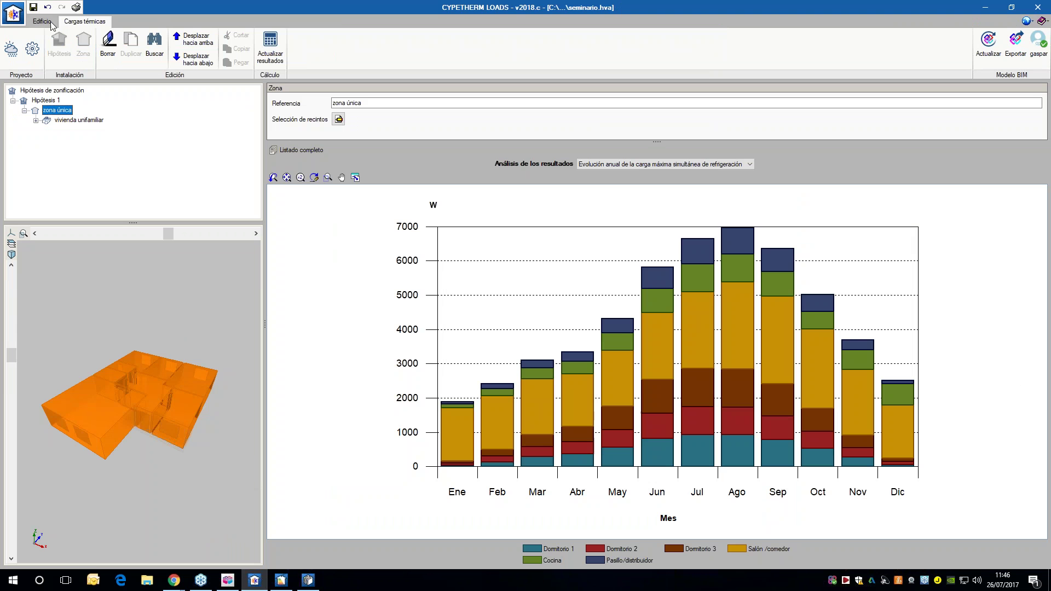
{"action": "left_click", "coordinate": [11, 48]}
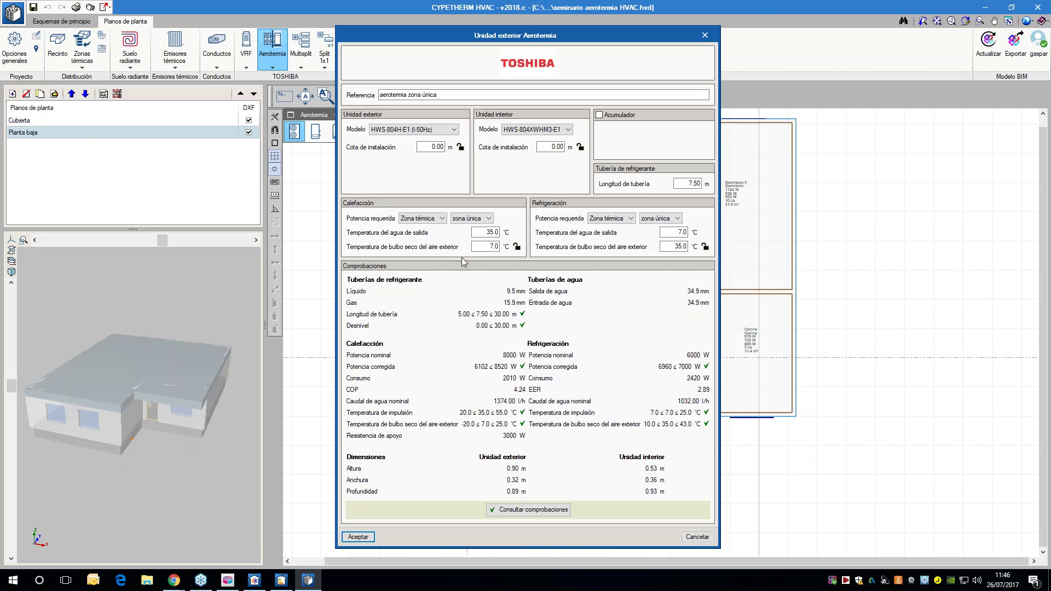
{"action": "double_click", "coordinate": [494, 247]}
{"action": "type", "text": "4.8"}
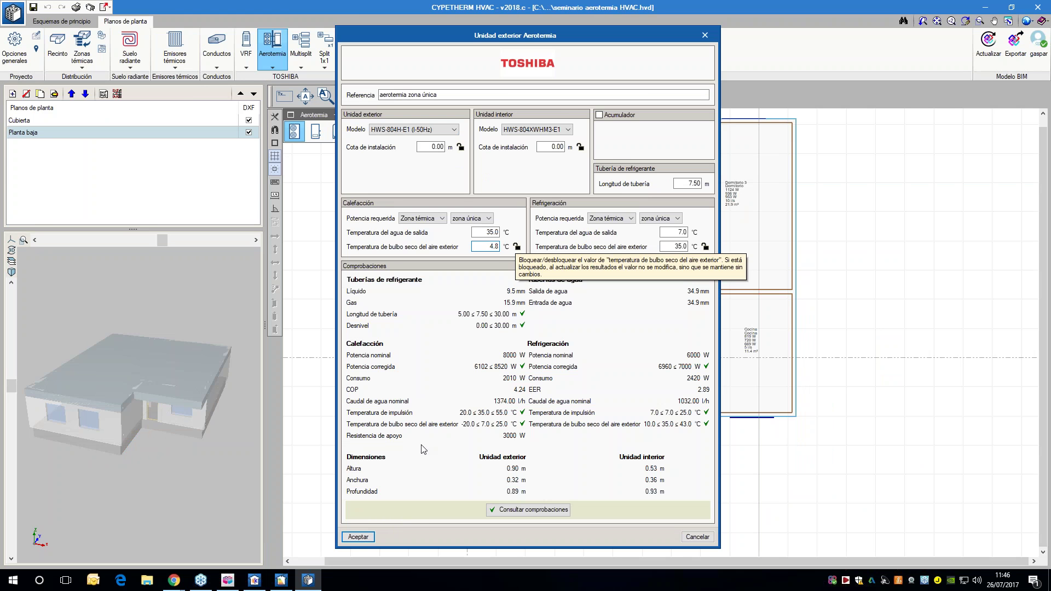
- Accept the outdoor unit's data and place it outdoors against the exterior wall of Cocina
{"action": "left_click", "coordinate": [358, 536]}
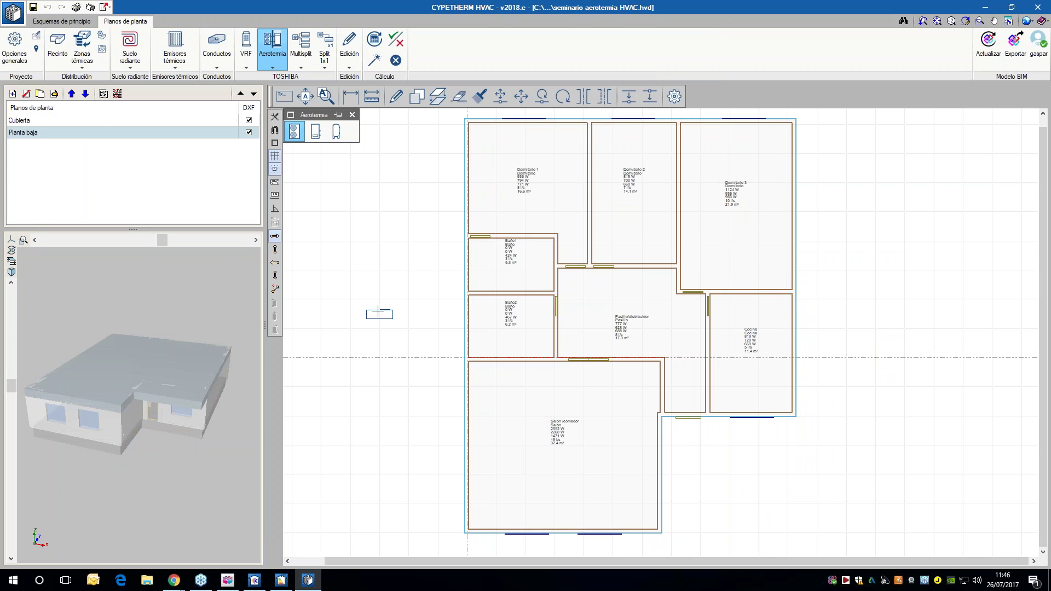
{"action": "scroll", "coordinate": [602, 268], "scroll_direction": "up", "scroll_amount": 2}
{"action": "scroll", "coordinate": [836, 324], "scroll_direction": "down", "scroll_amount": 3}
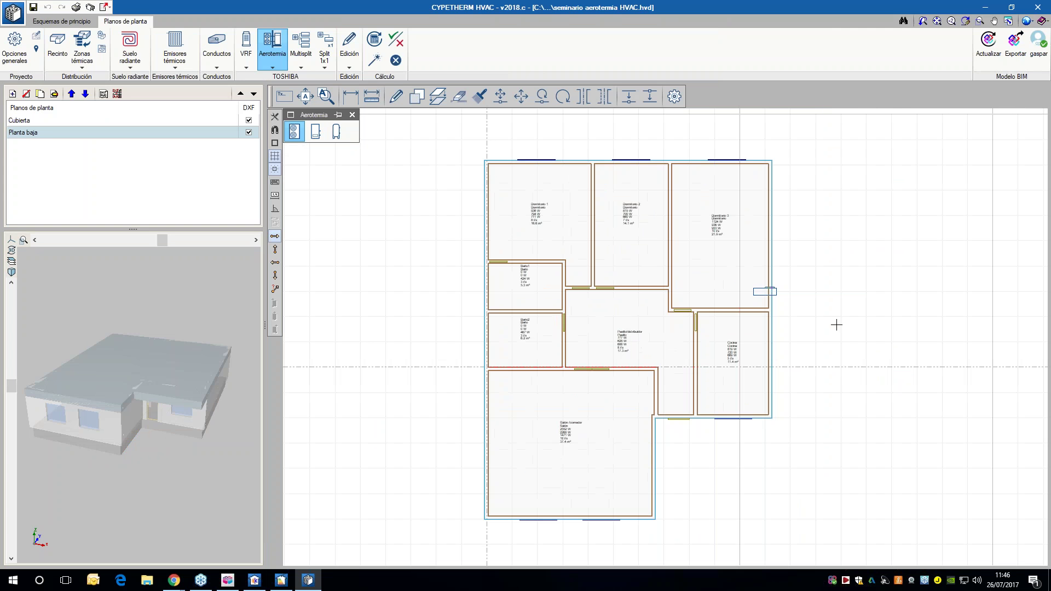
{"action": "left_click", "coordinate": [784, 324]}
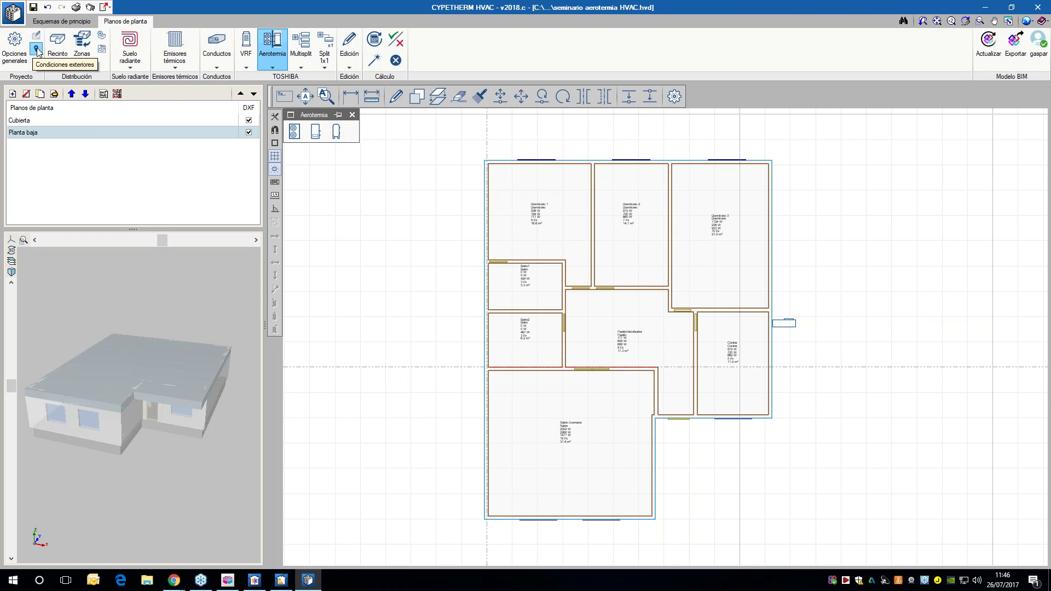
- Set the exterior conditions to 31 m altitude and 4.8 °C winter dry-bulb temperature, using the site data in CYPETHERM LOADS
{"action": "left_click", "coordinate": [37, 50]}
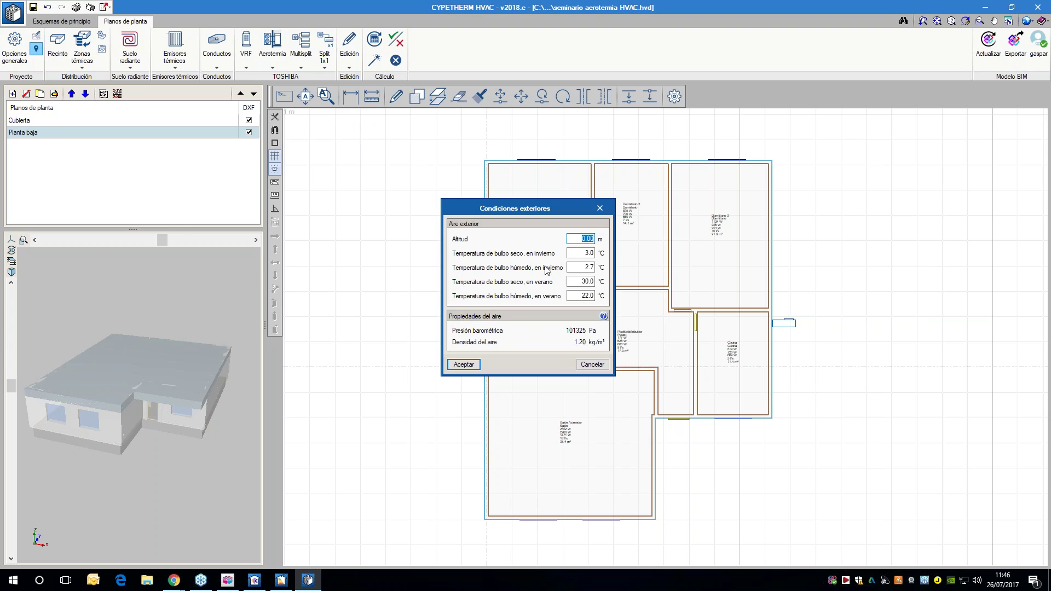
{"action": "key", "text": "alt+Tab"}
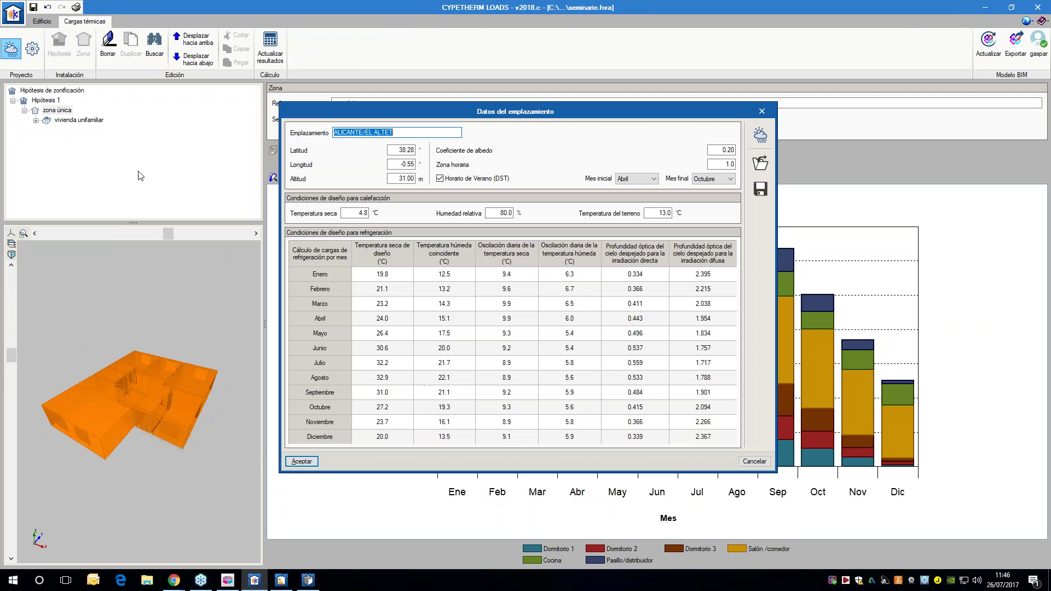
{"action": "left_click", "coordinate": [406, 180]}
{"action": "key", "text": "alt+Tab"}
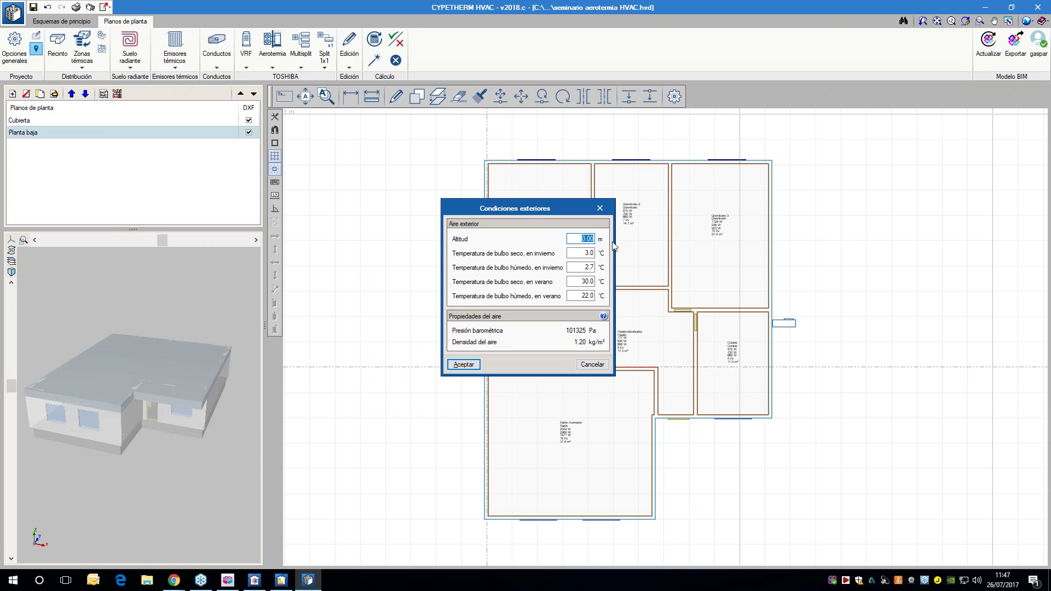
{"action": "type", "text": "31"}
{"action": "key", "text": "Tab"}
{"action": "key", "text": "Tab"}
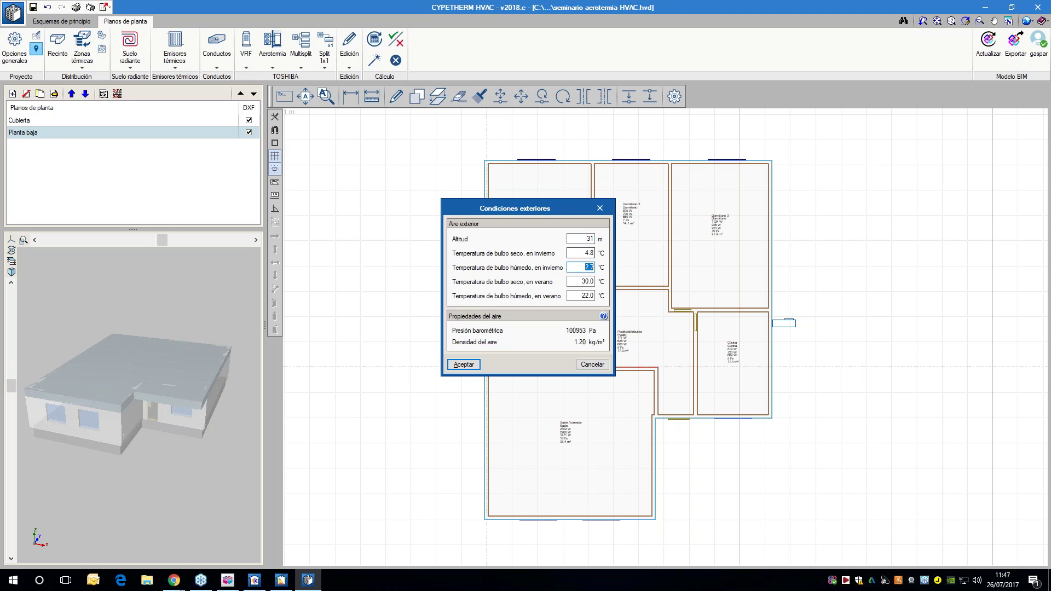
{"action": "left_click", "coordinate": [466, 364]}
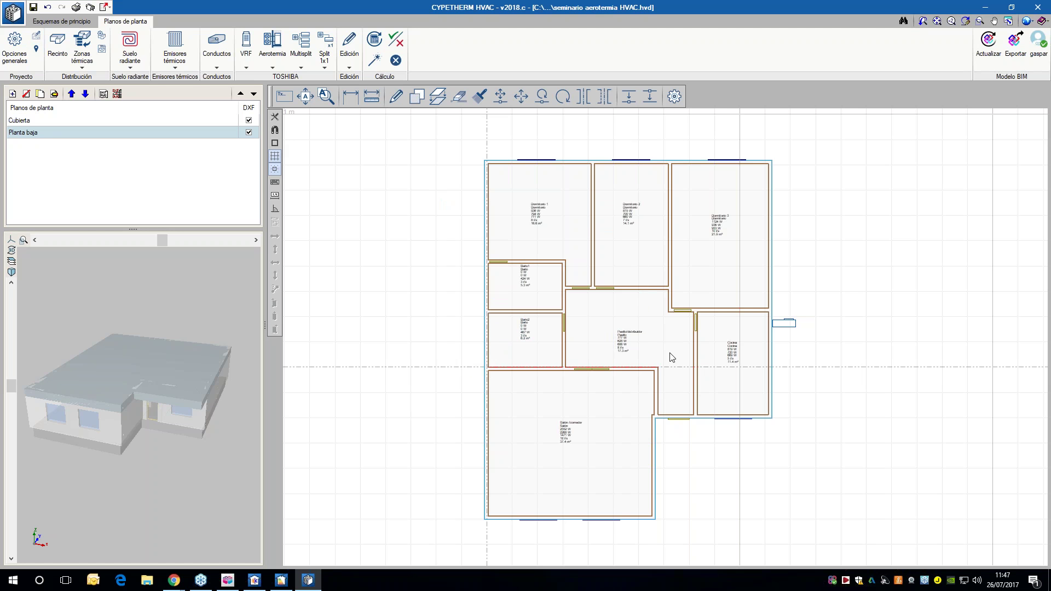
- Review the placed outdoor unit's data and its checks report, including the corrected heating power, and close both
{"action": "scroll", "coordinate": [790, 329], "scroll_direction": "up", "scroll_amount": 2}
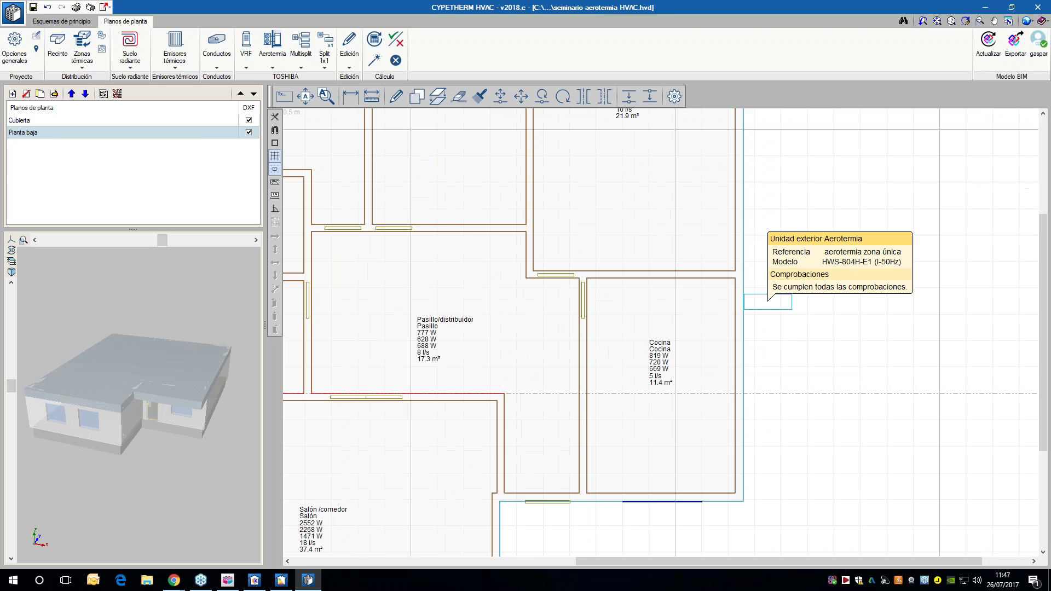
{"action": "left_click", "coordinate": [730, 286]}
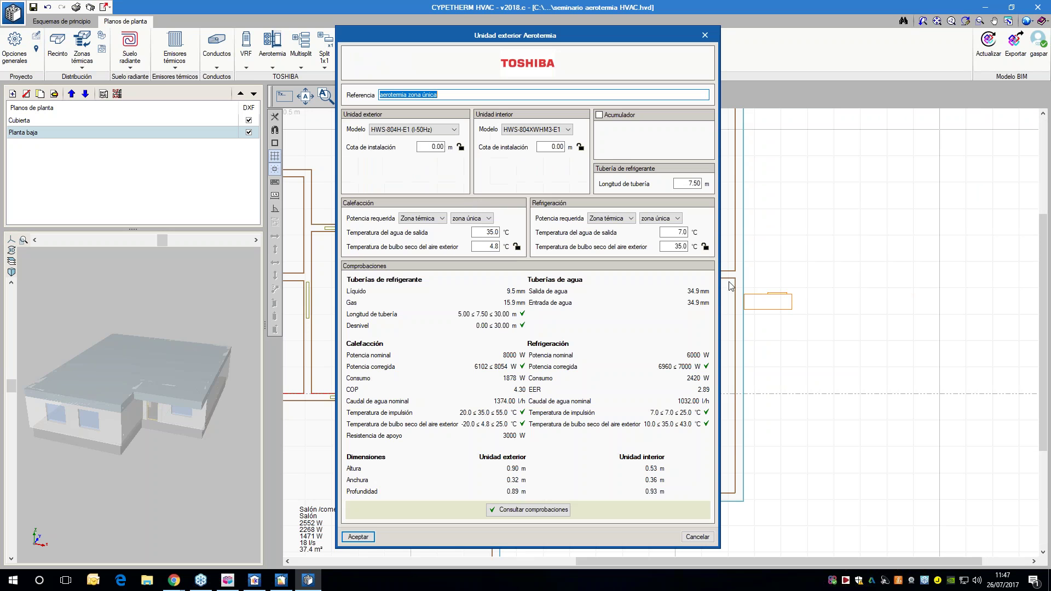
{"action": "left_click", "coordinate": [491, 247]}
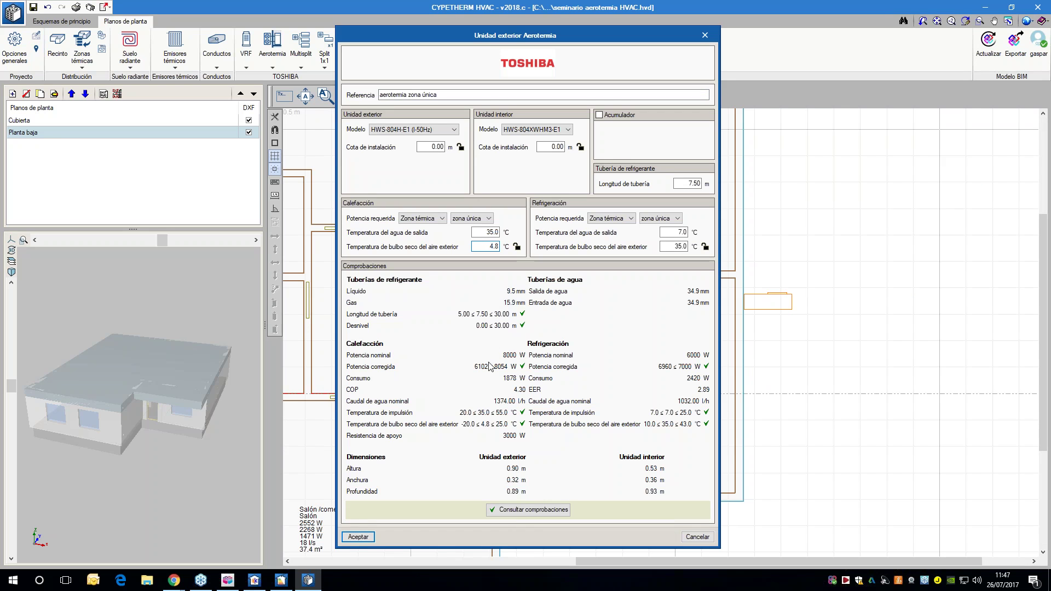
{"action": "left_click", "coordinate": [519, 510]}
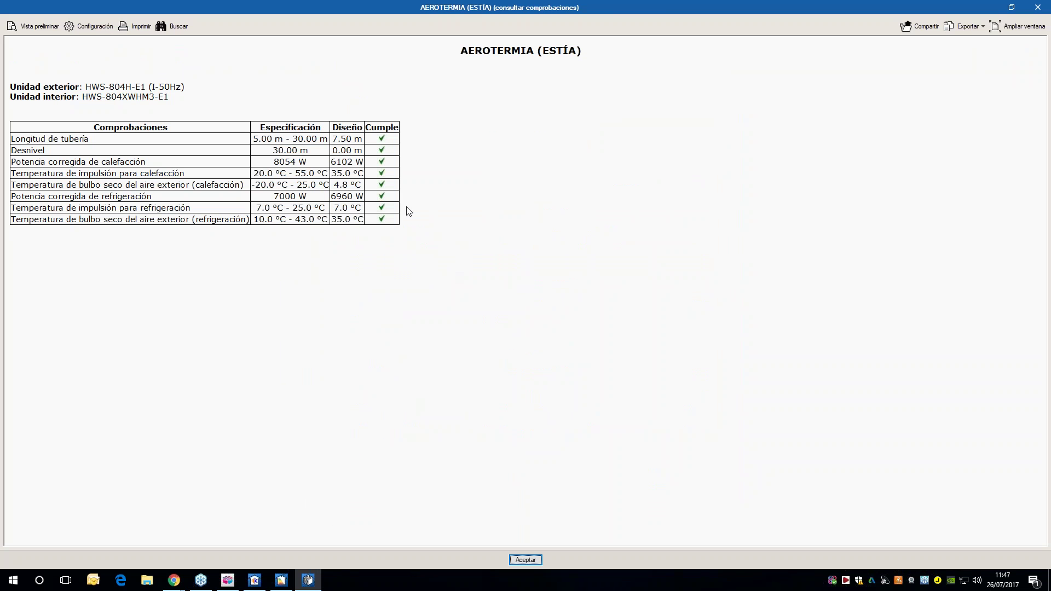
{"action": "left_click_drag", "start_coordinate": [45, 161], "coordinate": [364, 158]}
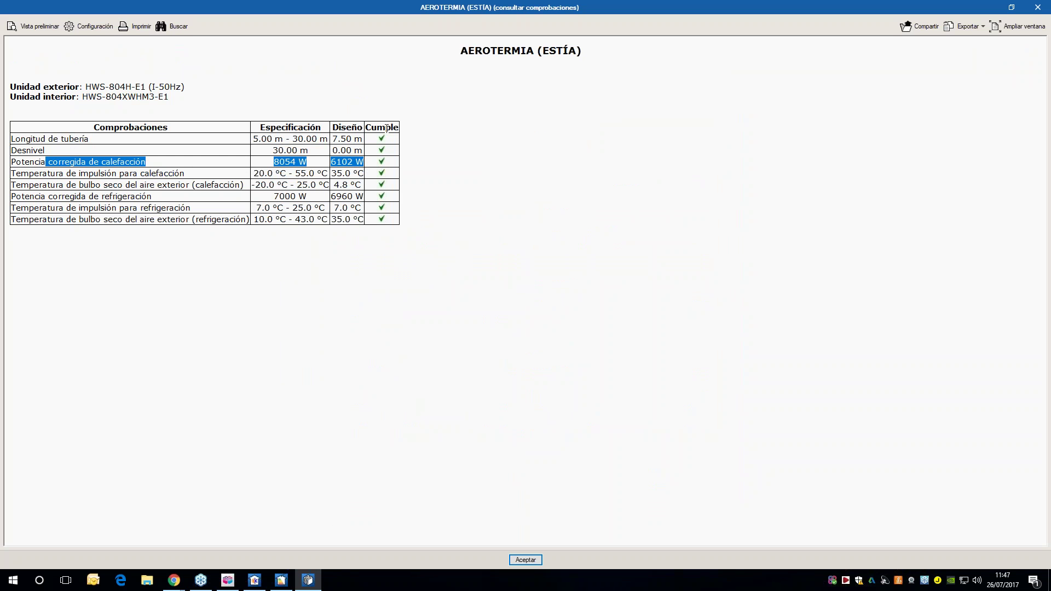
{"action": "left_click", "coordinate": [1047, 7]}
{"action": "left_click", "coordinate": [370, 537]}
{"action": "scroll", "coordinate": [610, 348], "scroll_direction": "down", "scroll_amount": 2}
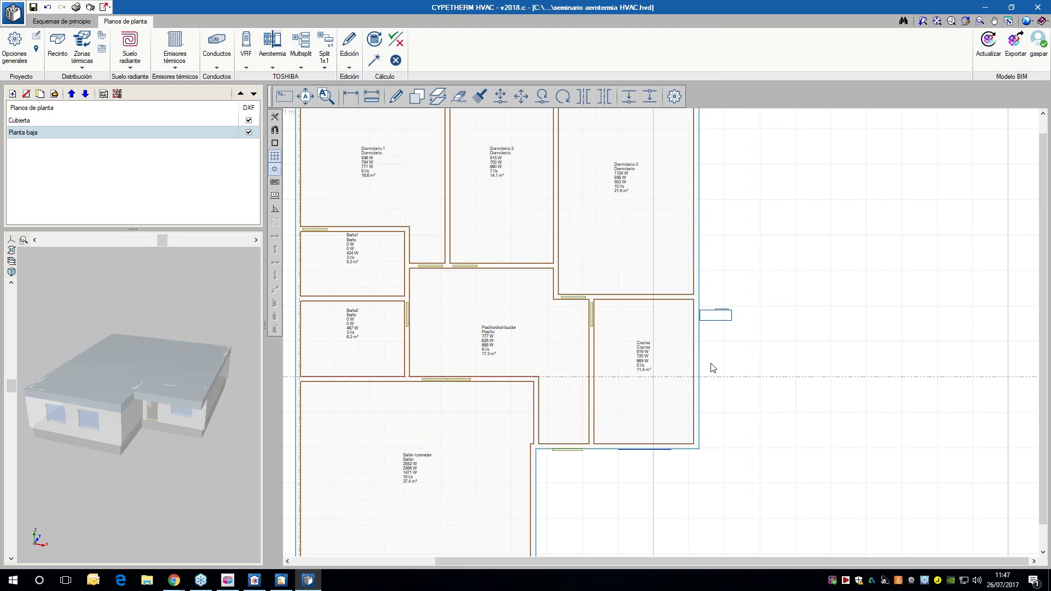
- Insert the indoor Aerotermia unit of "aerotermia zona única" in the corner of Cocina nearest the outdoor unit
{"action": "left_click", "coordinate": [272, 49]}
{"action": "left_click", "coordinate": [315, 131]}
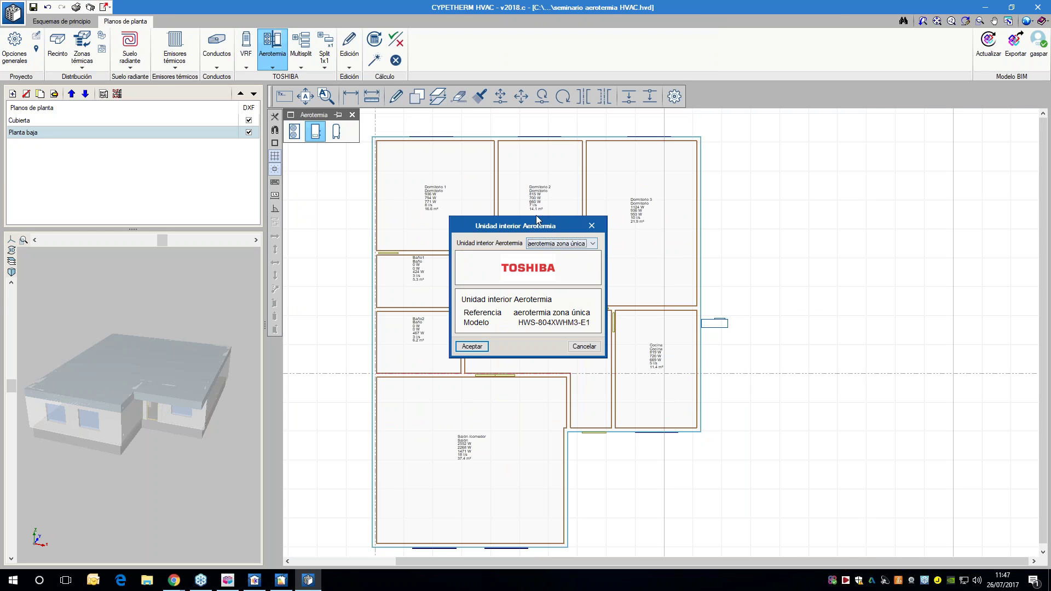
{"action": "left_click", "coordinate": [472, 346]}
{"action": "scroll", "coordinate": [676, 328], "scroll_direction": "up", "scroll_amount": 4}
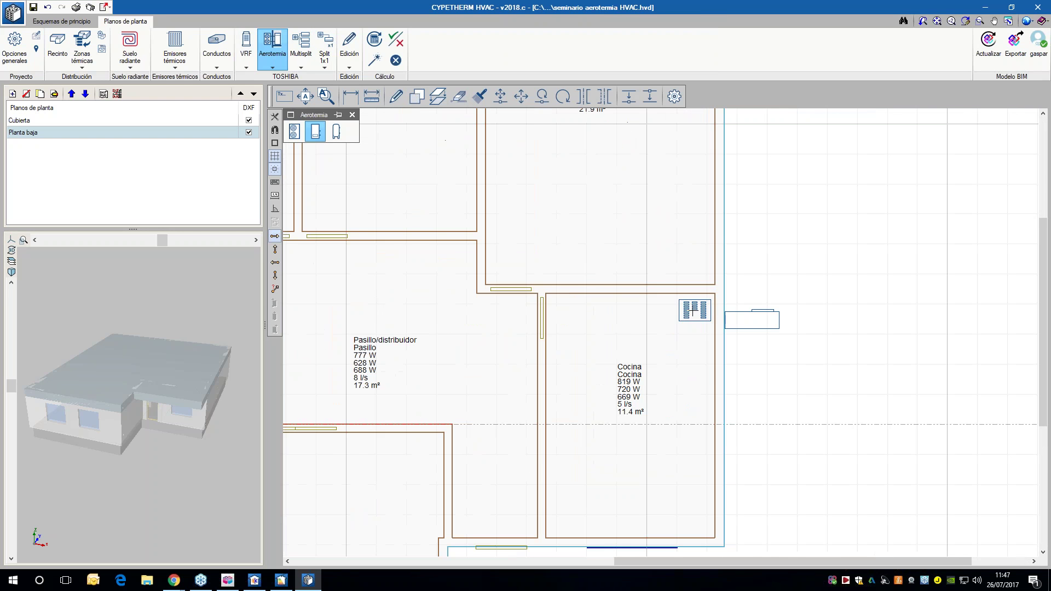
{"action": "left_click", "coordinate": [694, 310]}
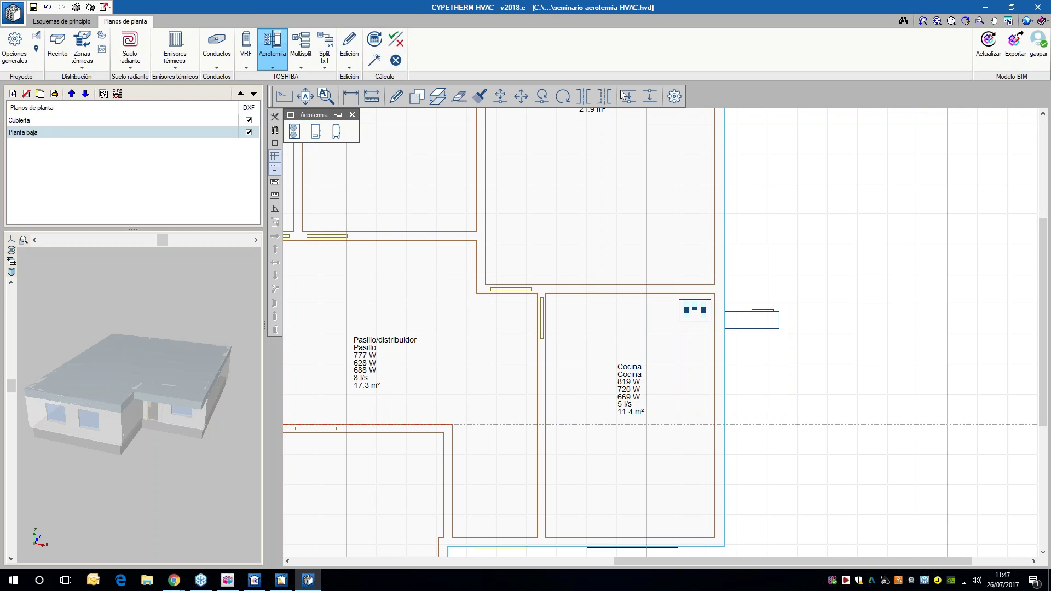
- Include the Acumulador model HWS-1501CSHM3-E1 in the outdoor unit's data and accept
{"action": "left_click", "coordinate": [750, 326]}
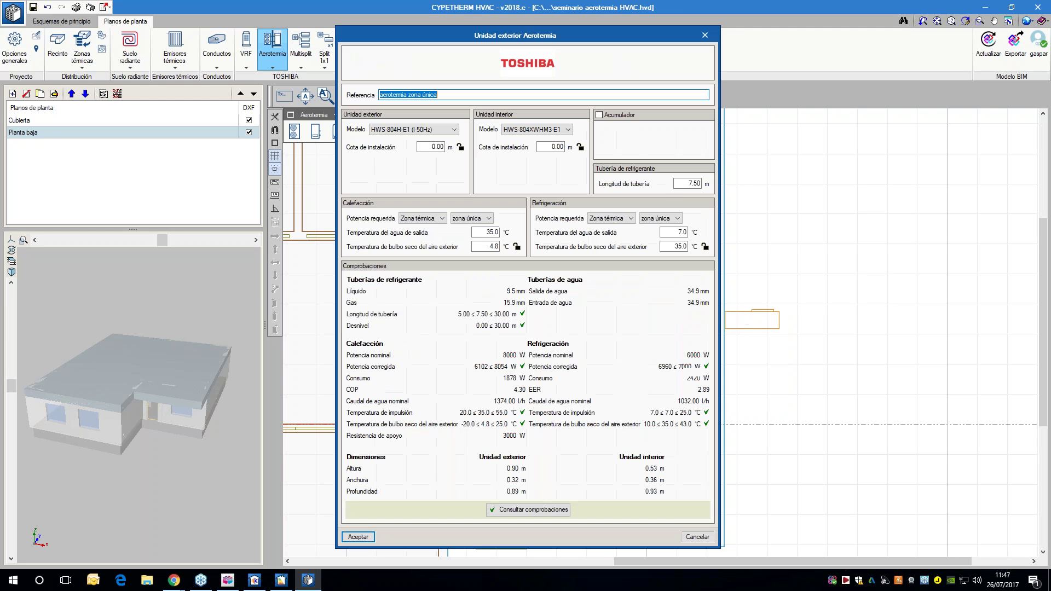
{"action": "left_click", "coordinate": [600, 115]}
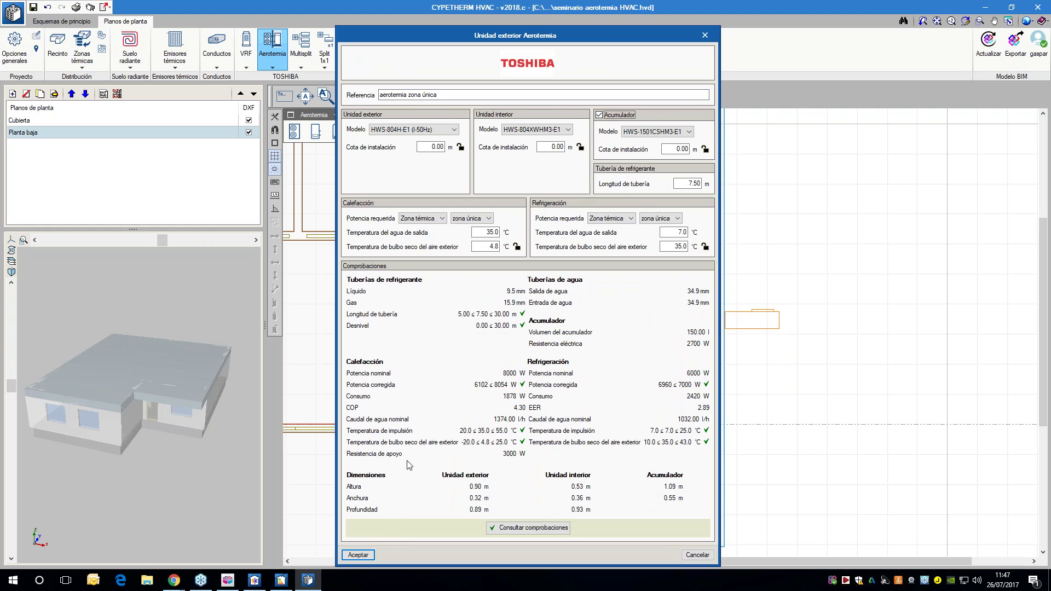
{"action": "left_click", "coordinate": [358, 555]}
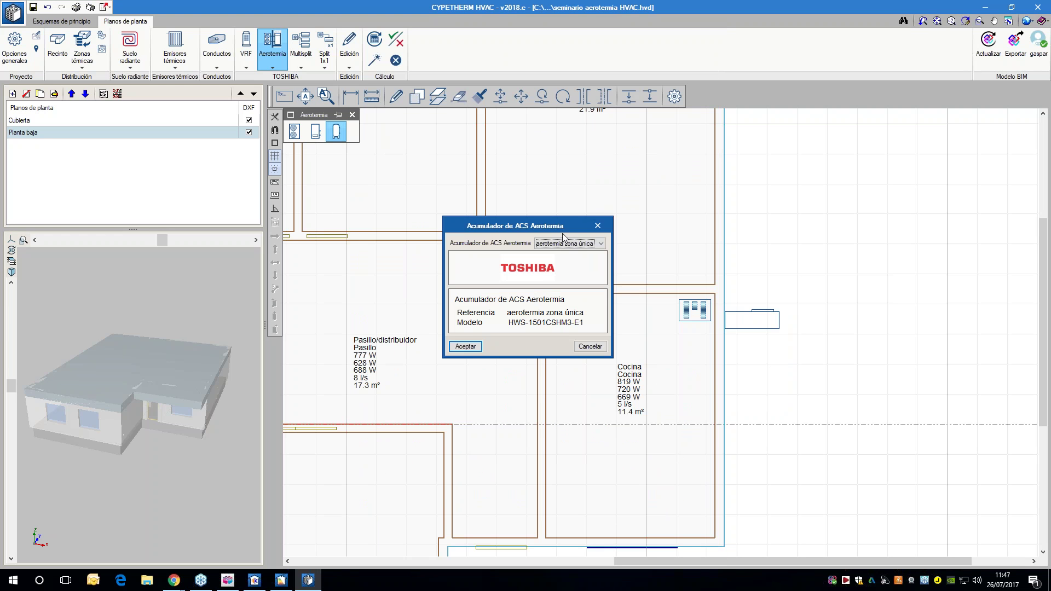
- Insert the ACS tank of "aerotermia zona única" in Cocina next to the indoor unit and run the floor plan's calculation tool
{"action": "left_click", "coordinate": [465, 346]}
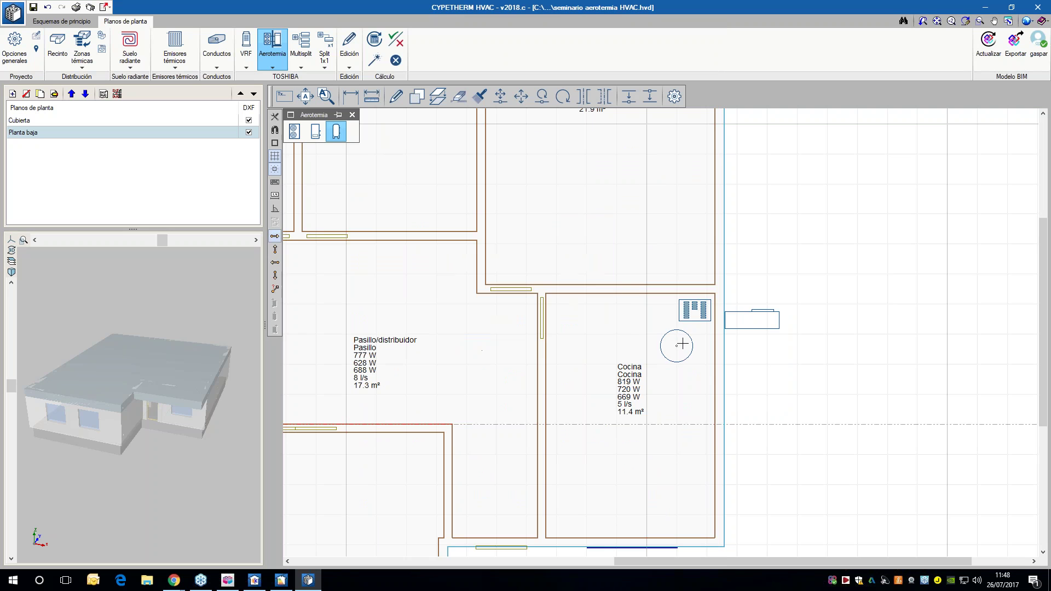
{"action": "left_click", "coordinate": [688, 346]}
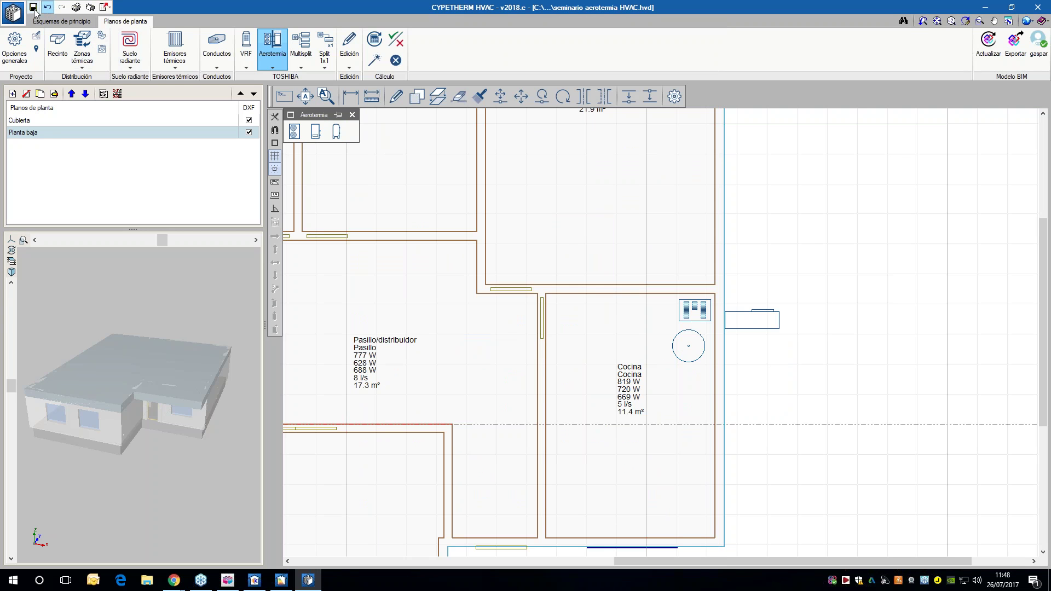
{"action": "left_click", "coordinate": [374, 61]}
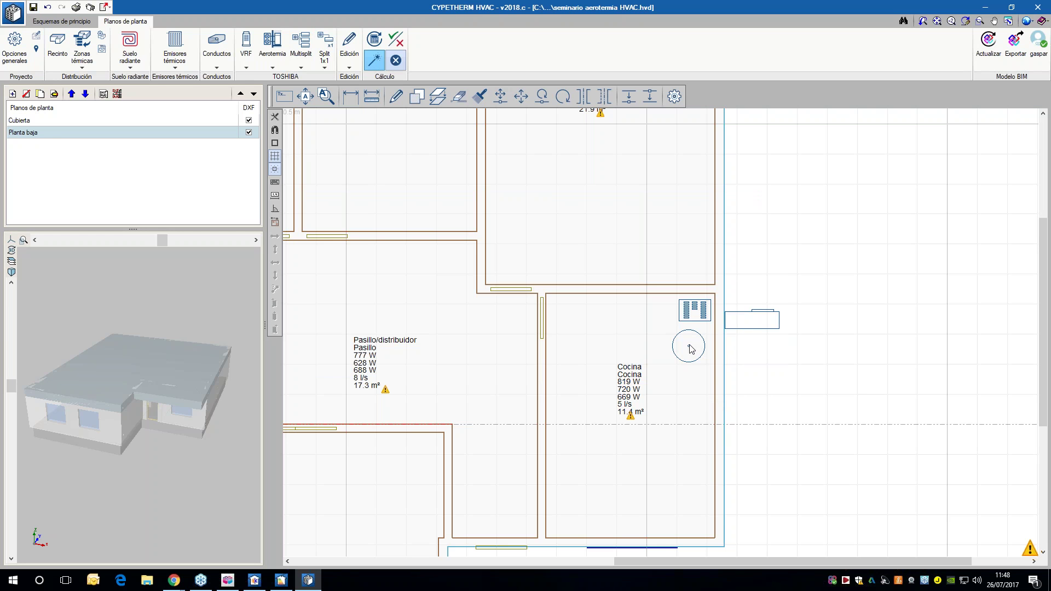
- Insert the Aerotermia (Estía) system "aerotermia zona única" in the schematic diagram's A3 sheet and run its calculation tool
{"action": "left_click", "coordinate": [55, 24]}
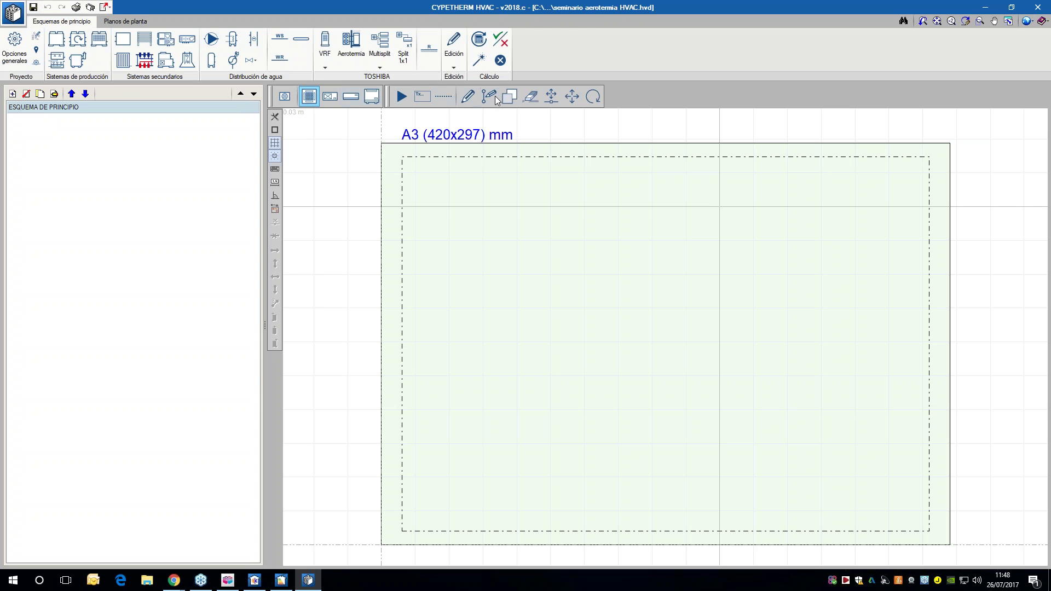
{"action": "left_click", "coordinate": [353, 54]}
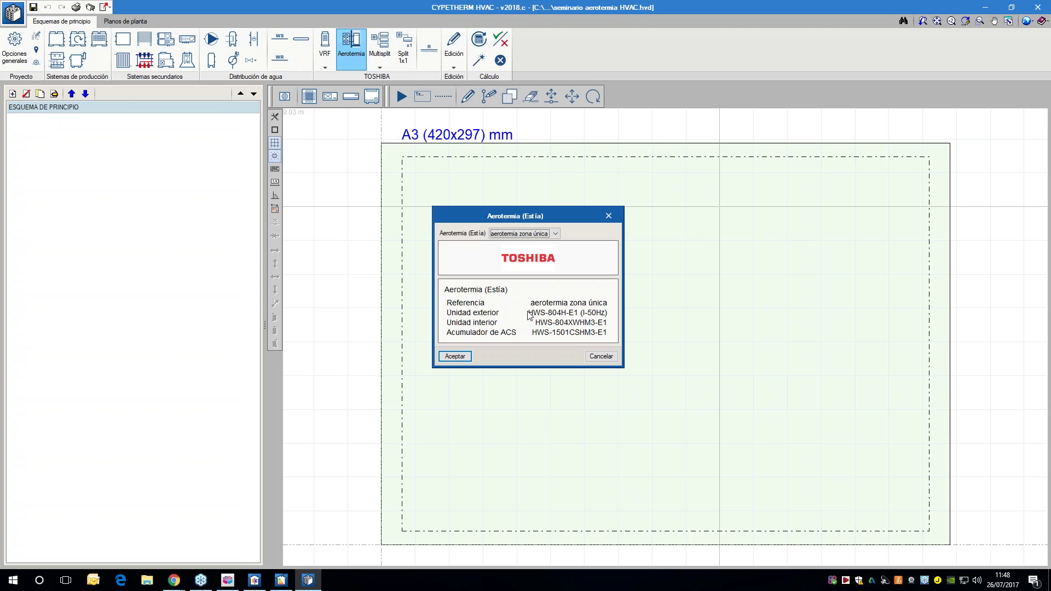
{"action": "left_click", "coordinate": [455, 357]}
{"action": "left_click", "coordinate": [450, 277]}
{"action": "left_click", "coordinate": [481, 54]}
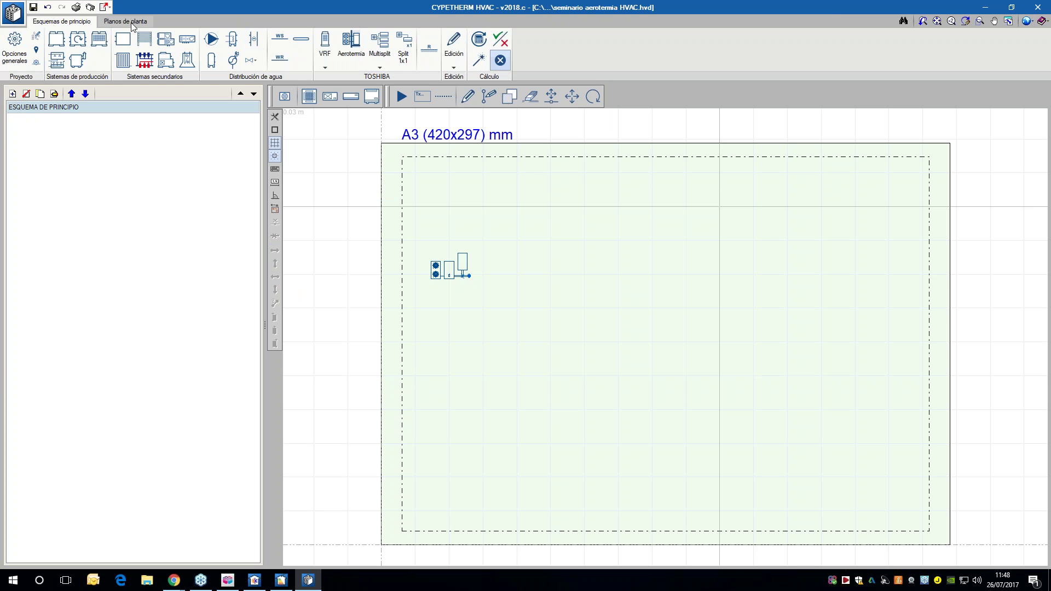
- Generate the Aerotermia (Estía) report from the floor plans view, review its system data and close it
{"action": "left_click", "coordinate": [136, 22]}
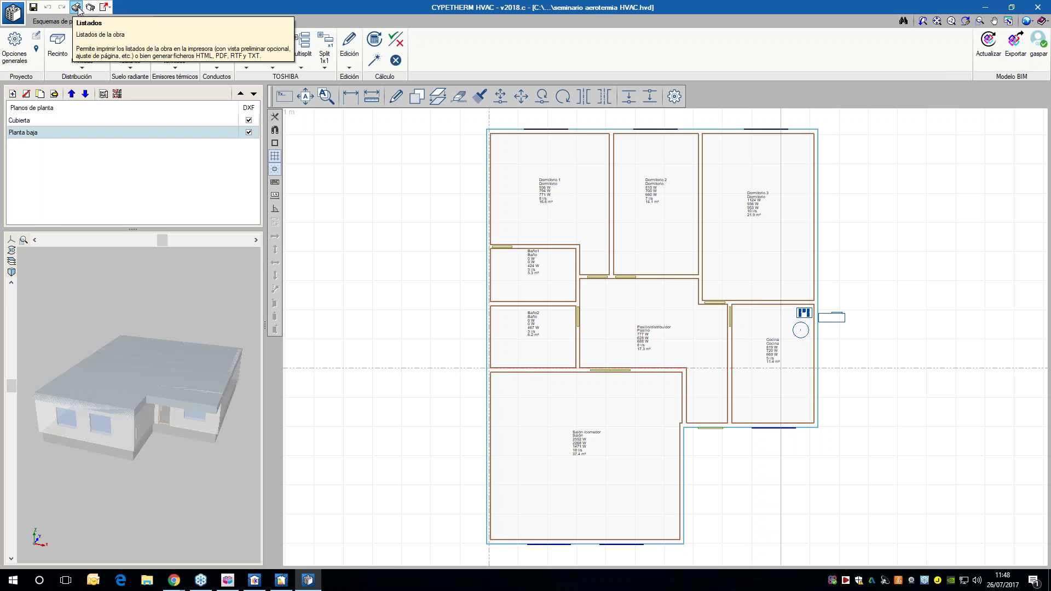
{"action": "left_click", "coordinate": [25, 11]}
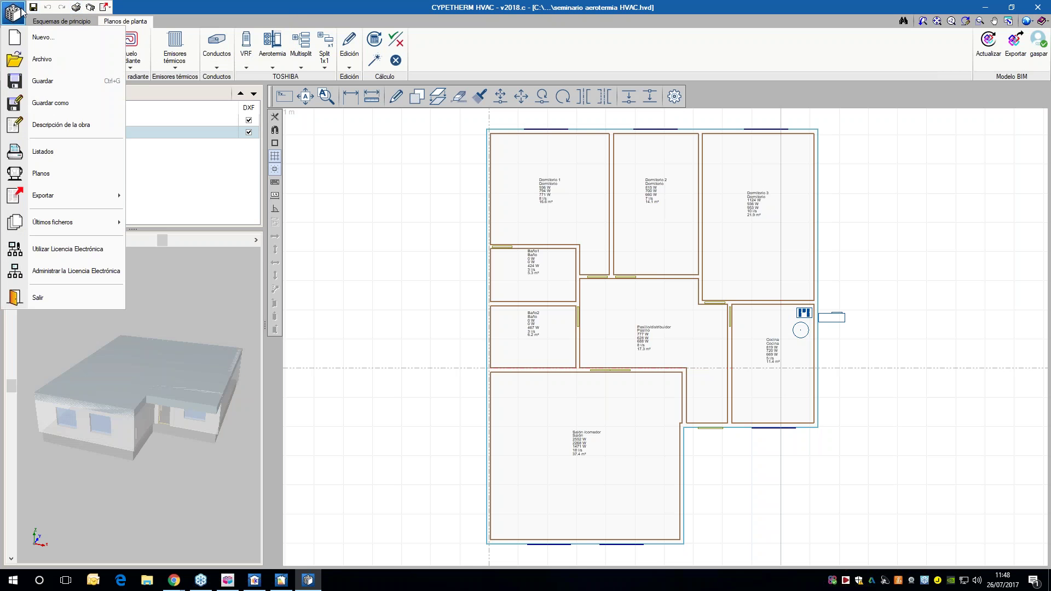
{"action": "left_click", "coordinate": [36, 154]}
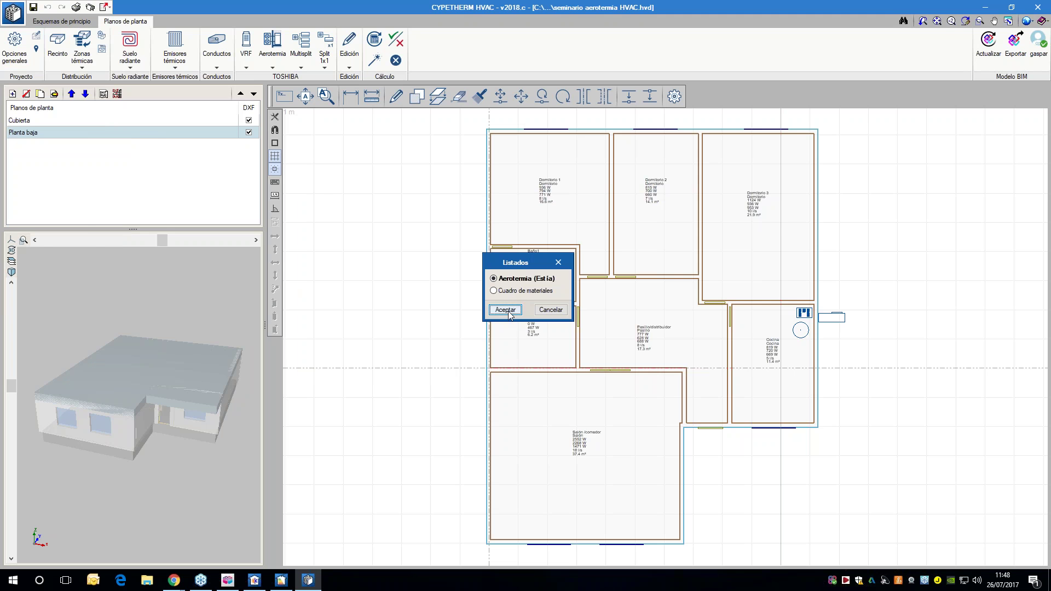
{"action": "left_click", "coordinate": [507, 311]}
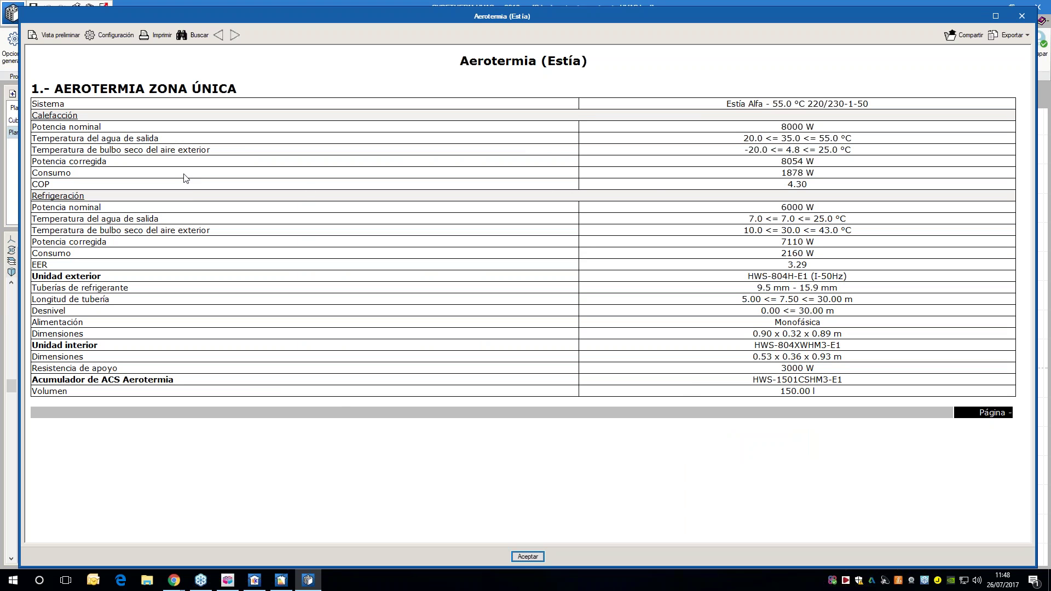
{"action": "left_click", "coordinate": [528, 557]}
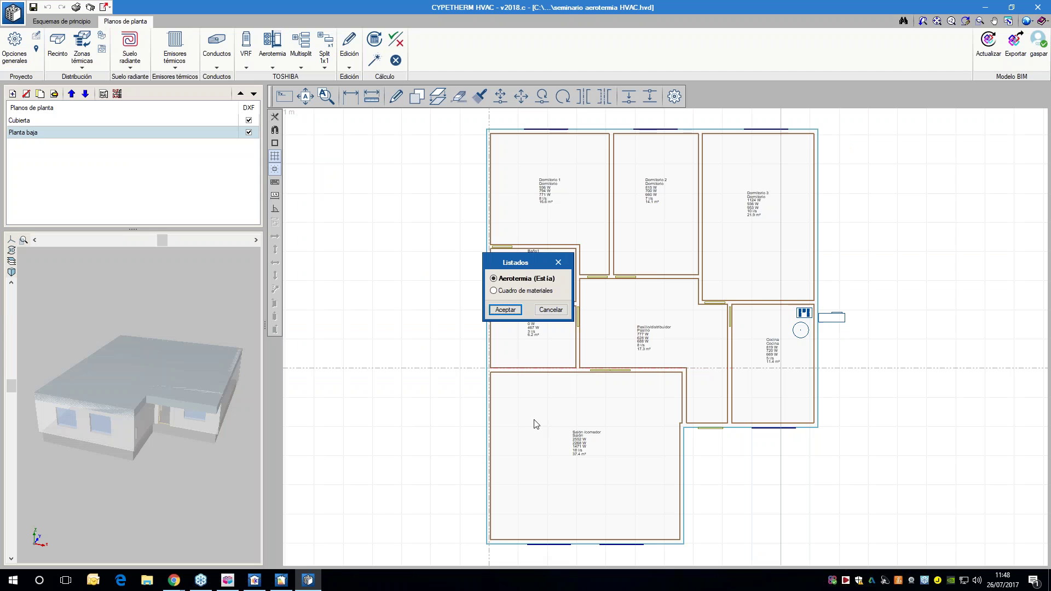
- Generate the Cuadro de materiales report, review its listed equipment and close the reports
{"action": "left_click", "coordinate": [524, 291]}
{"action": "left_click", "coordinate": [504, 309]}
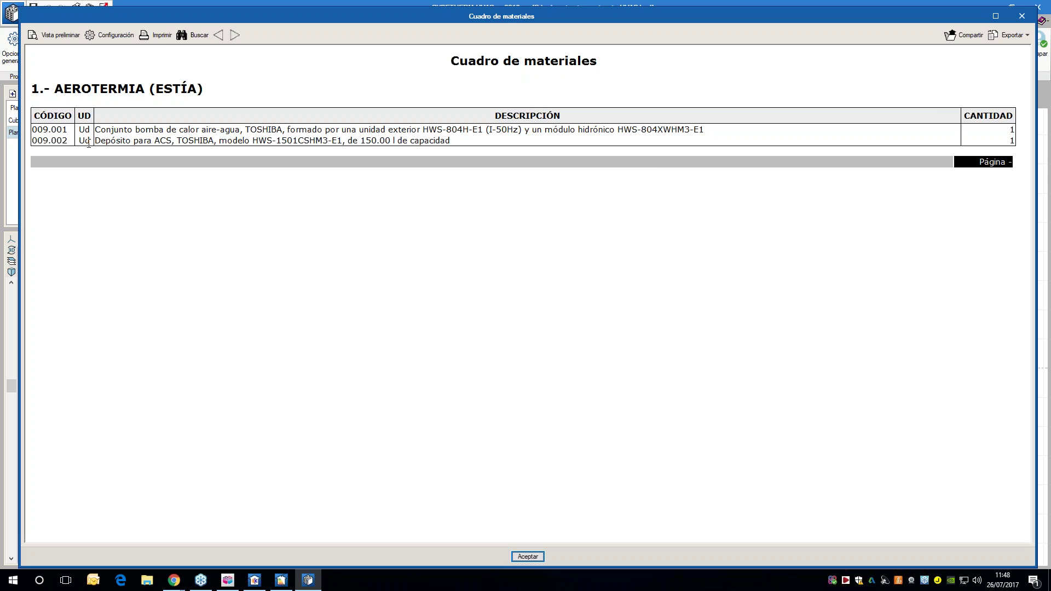
{"action": "left_click", "coordinate": [1013, 16]}
{"action": "left_click", "coordinate": [549, 310]}
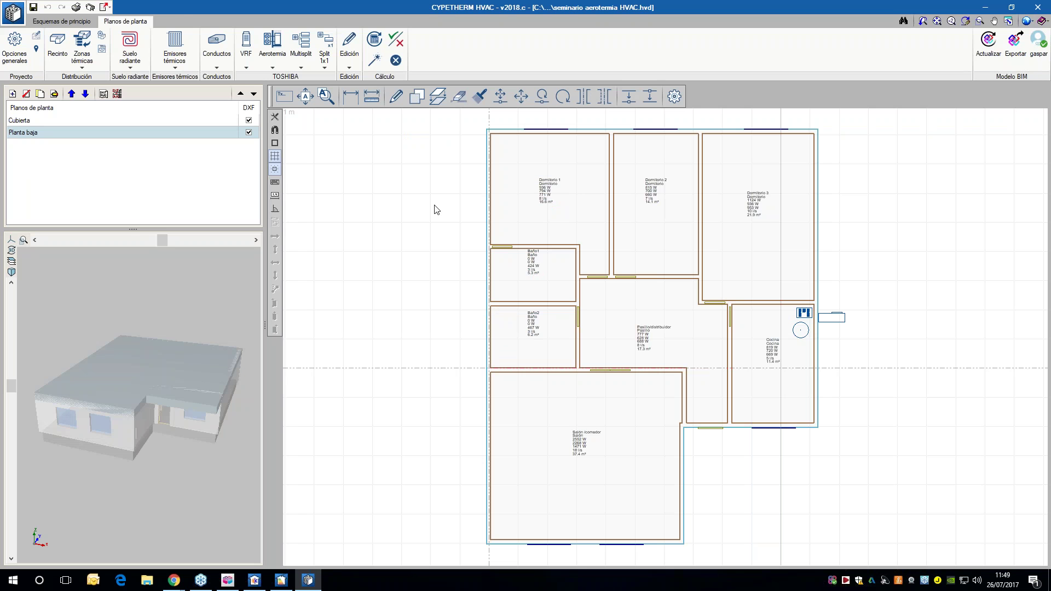
- Export the project in BC3 format as "seminario aerotermia HVAC.bc3"
{"action": "left_click", "coordinate": [105, 8]}
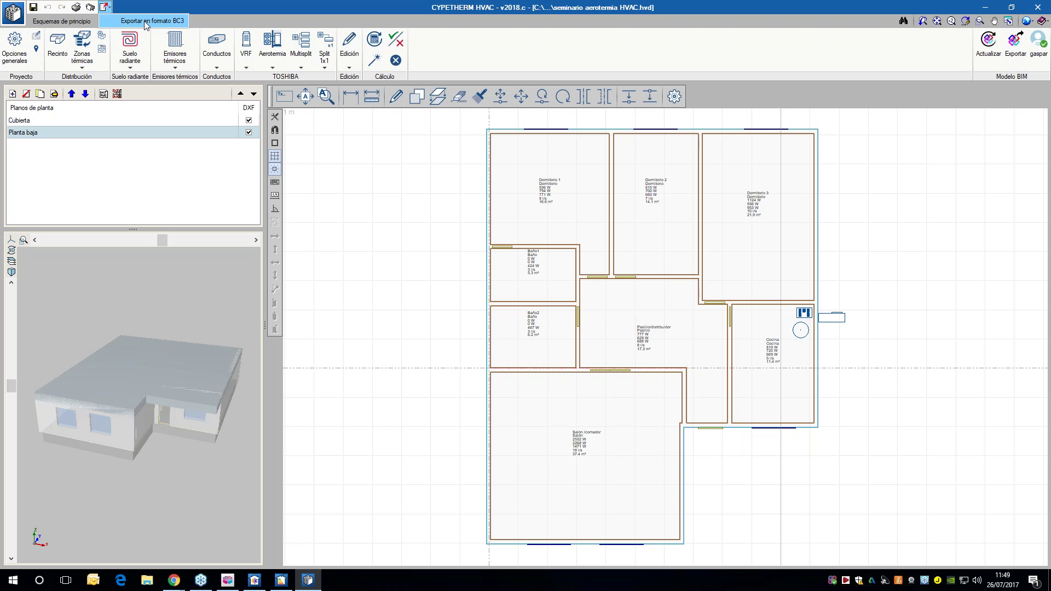
{"action": "left_click", "coordinate": [143, 21]}
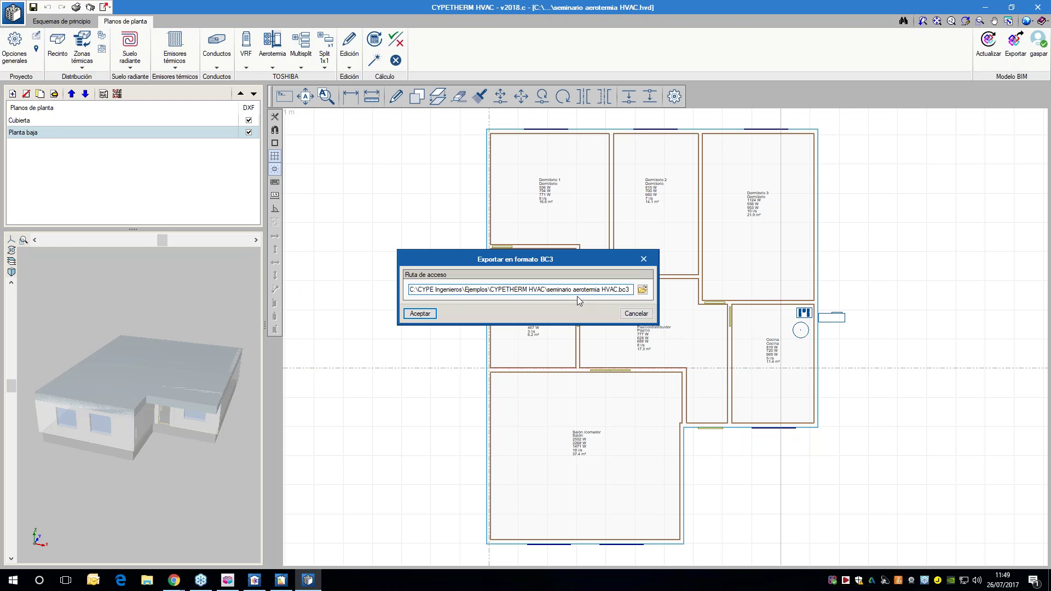
{"action": "left_click", "coordinate": [422, 314]}
{"action": "left_click", "coordinate": [516, 317]}
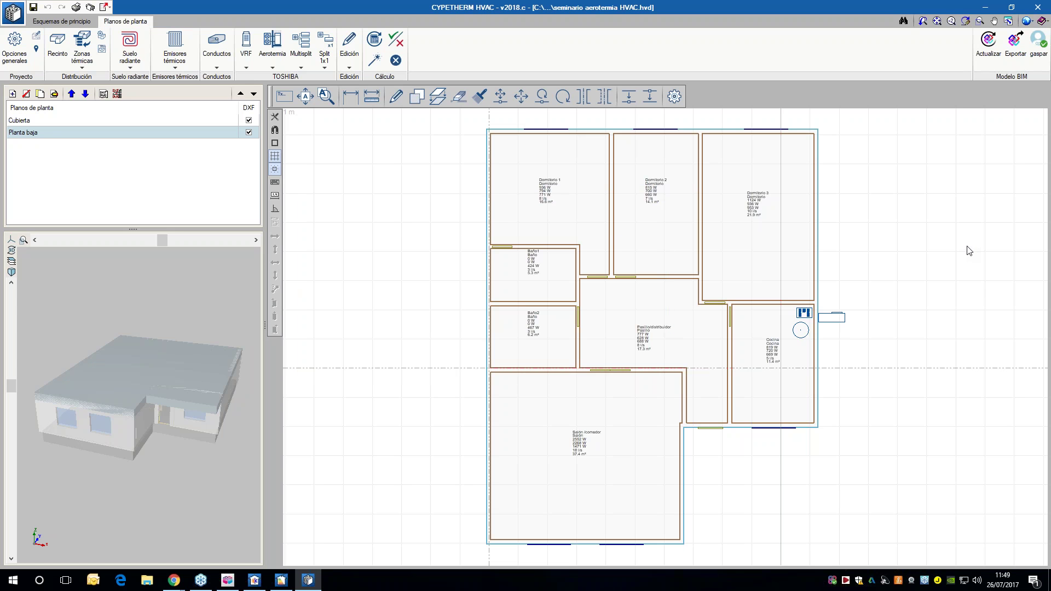
- Review the placed outdoor unit's data and glance at the climate systems in CYPETHERM HE Plus before returning to CYPETHERM HVAC
{"action": "left_click", "coordinate": [844, 327]}
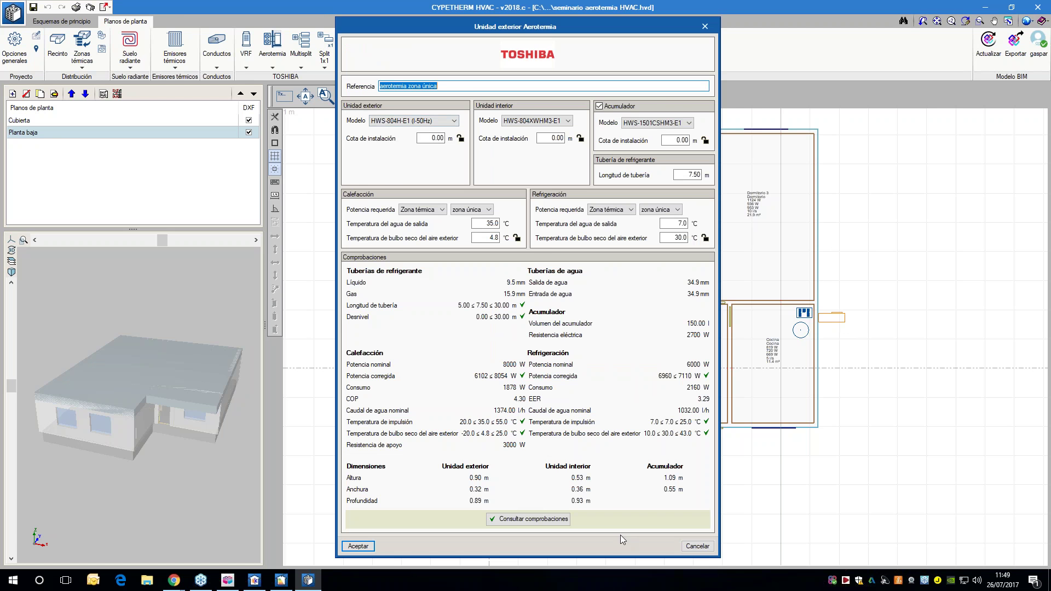
{"action": "left_click", "coordinate": [702, 548]}
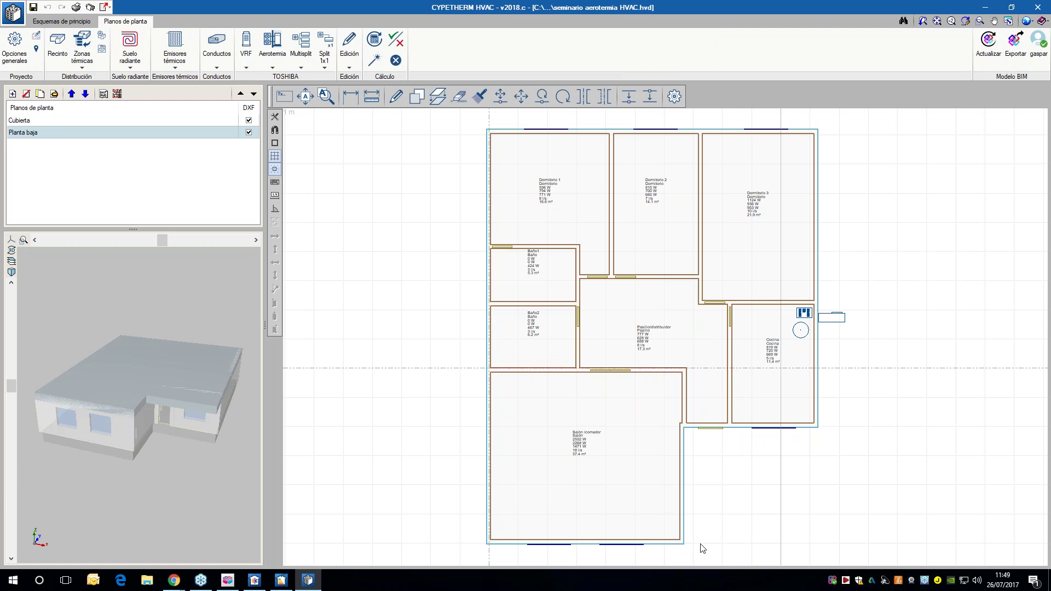
{"action": "left_click", "coordinate": [281, 581]}
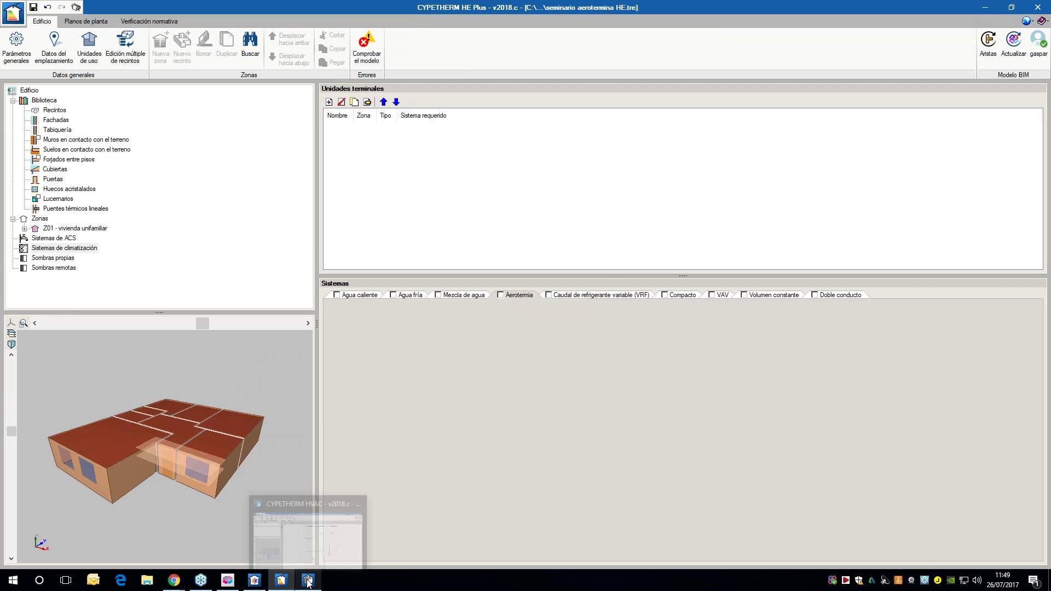
{"action": "left_click", "coordinate": [308, 581]}
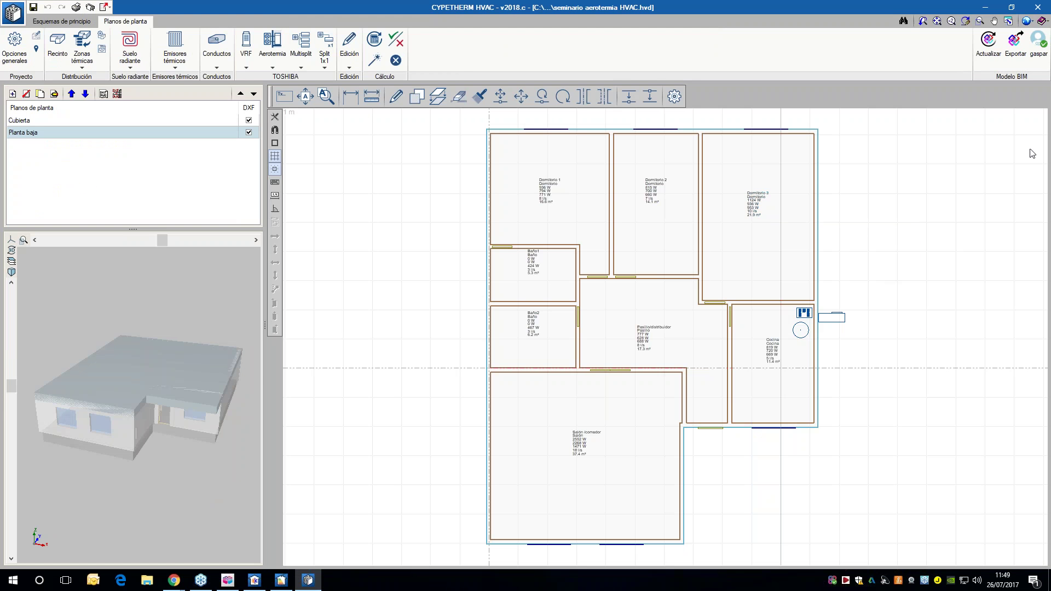
- Export the installation to the BIM project as the IFC file "Seminario aerotermia CYPETHERM HVAC"
{"action": "left_click", "coordinate": [1015, 54]}
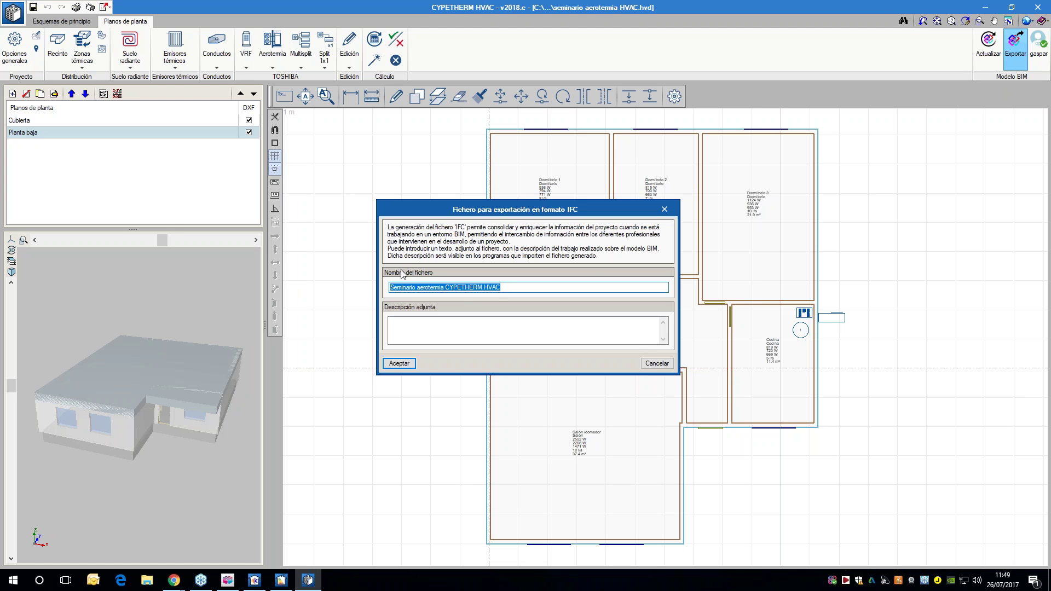
{"action": "left_click", "coordinate": [498, 288]}
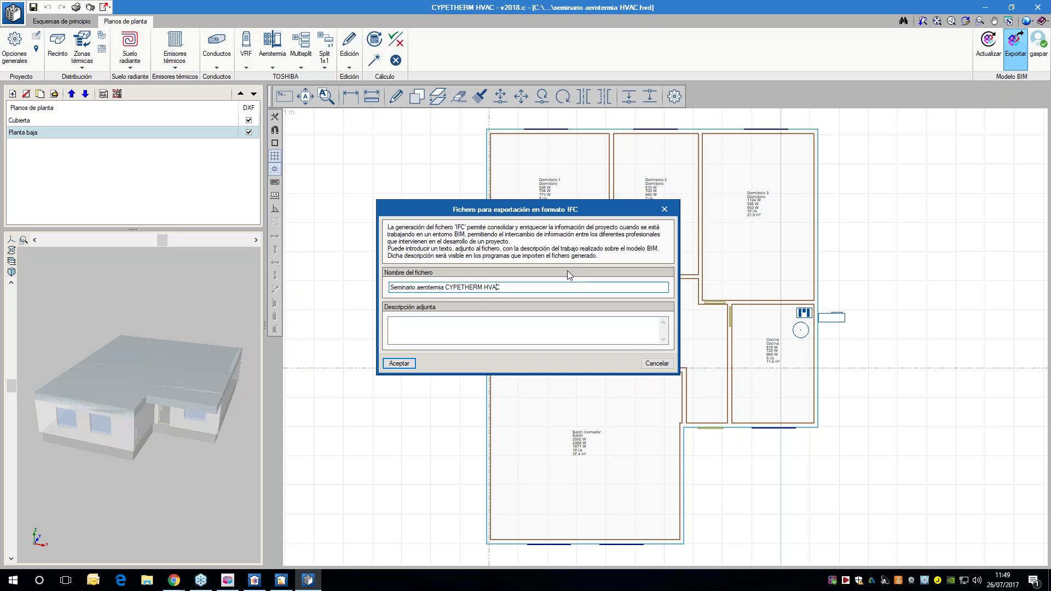
{"action": "left_click", "coordinate": [399, 364]}
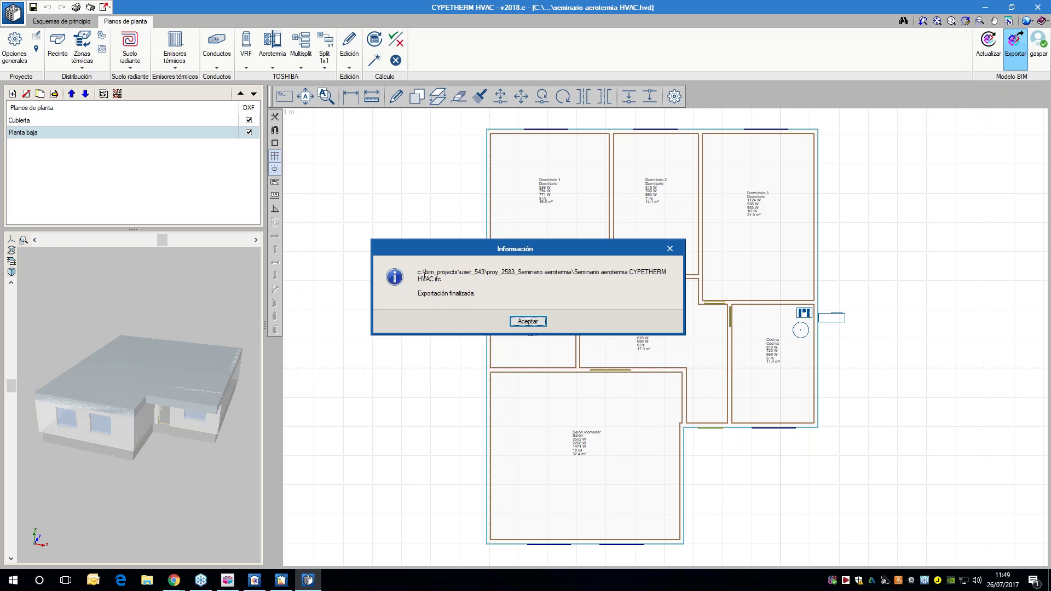
{"action": "left_click_drag", "start_coordinate": [633, 272], "coordinate": [667, 285]}
{"action": "left_click", "coordinate": [528, 321]}
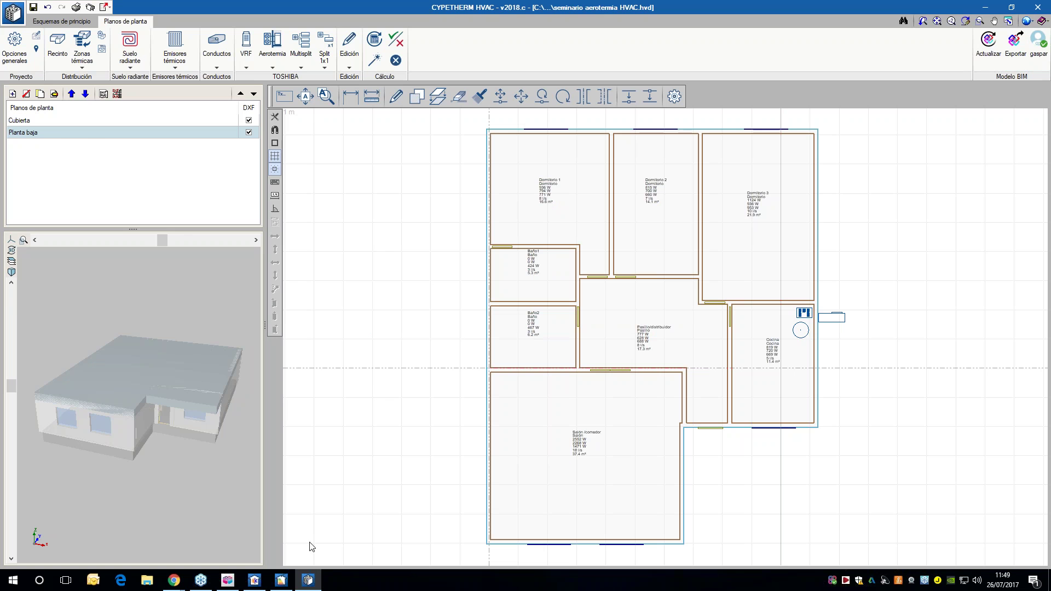
- Switch to CYPETHERM HE Plus and update the complete BIM model, importing the "Seminario aerotermia CYPETHERM HVAC" and "Unifamiliar CYPETHERM LOADS" files
{"action": "left_click", "coordinate": [280, 581]}
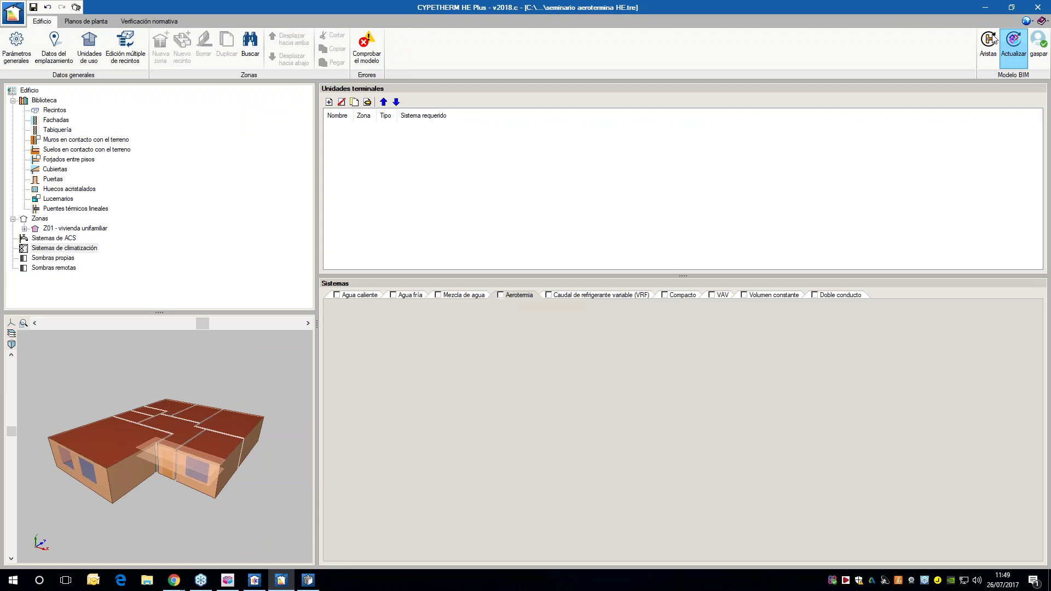
{"action": "left_click", "coordinate": [1004, 57]}
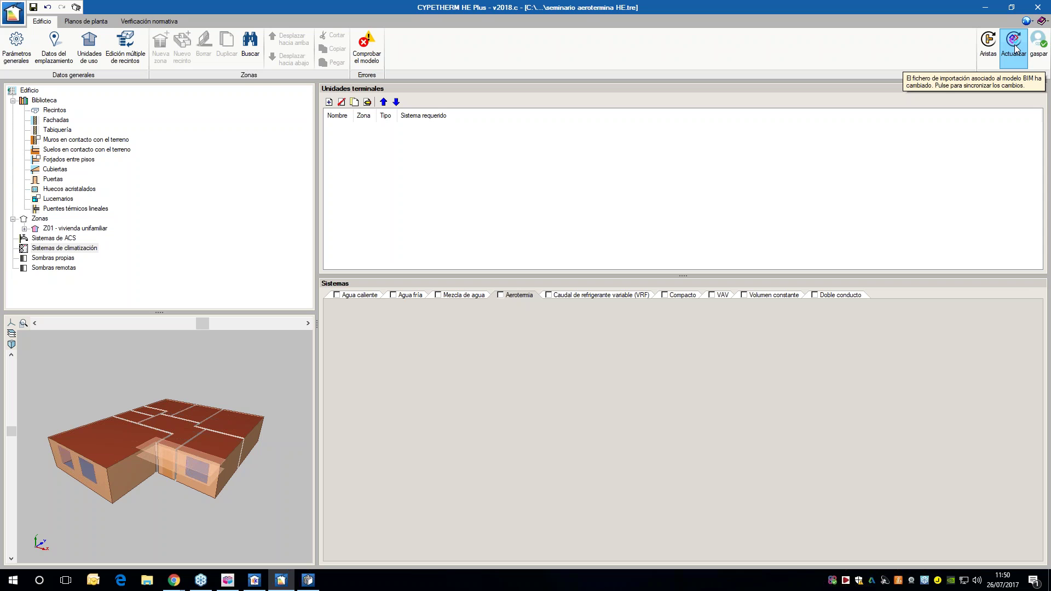
{"action": "left_click", "coordinate": [1014, 46]}
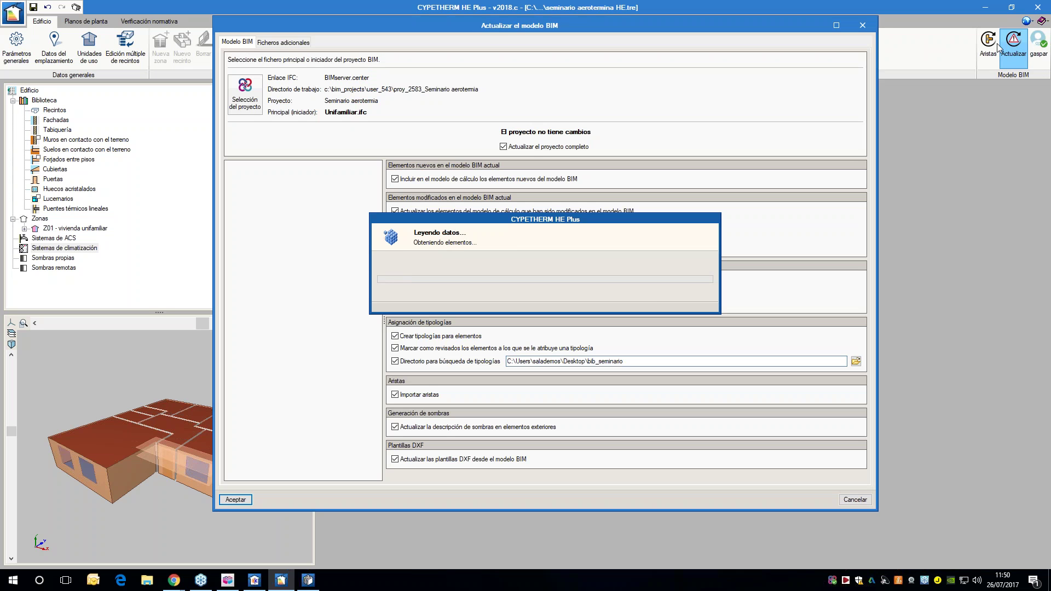
{"action": "left_click", "coordinate": [298, 45]}
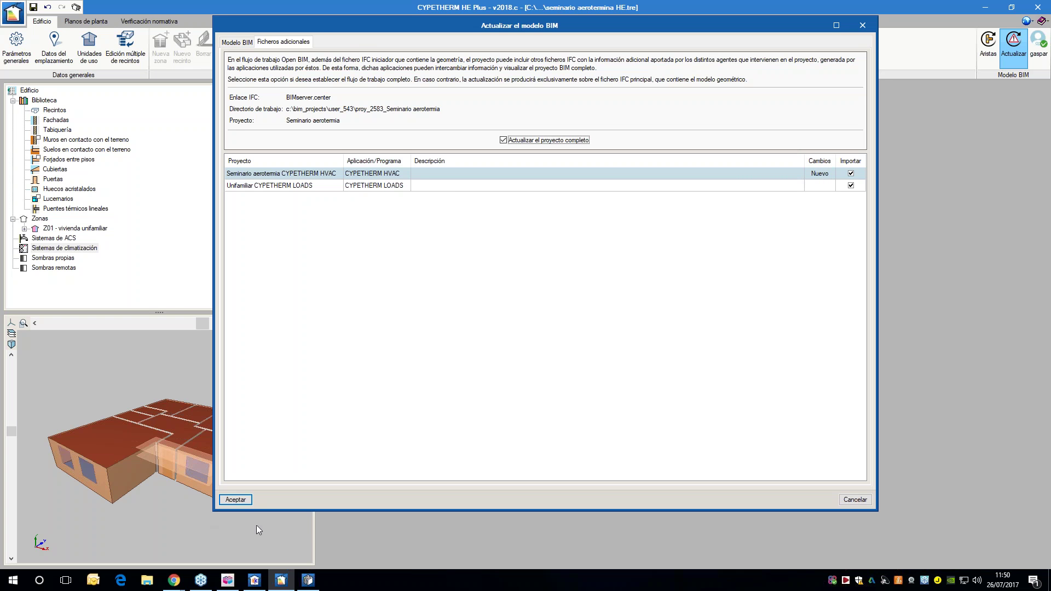
{"action": "left_click", "coordinate": [243, 498]}
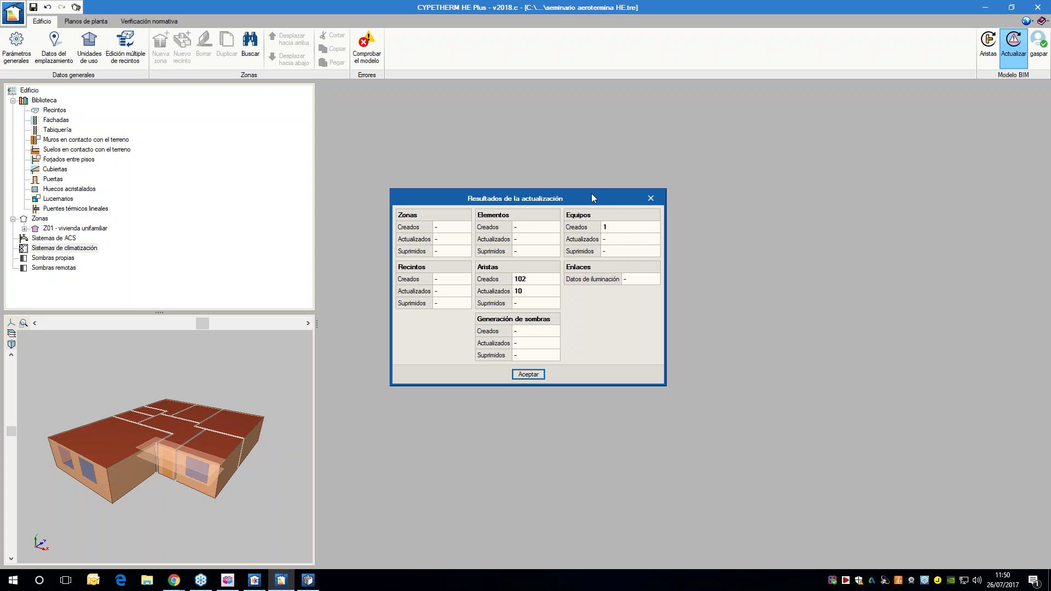
{"action": "left_click", "coordinate": [528, 374]}
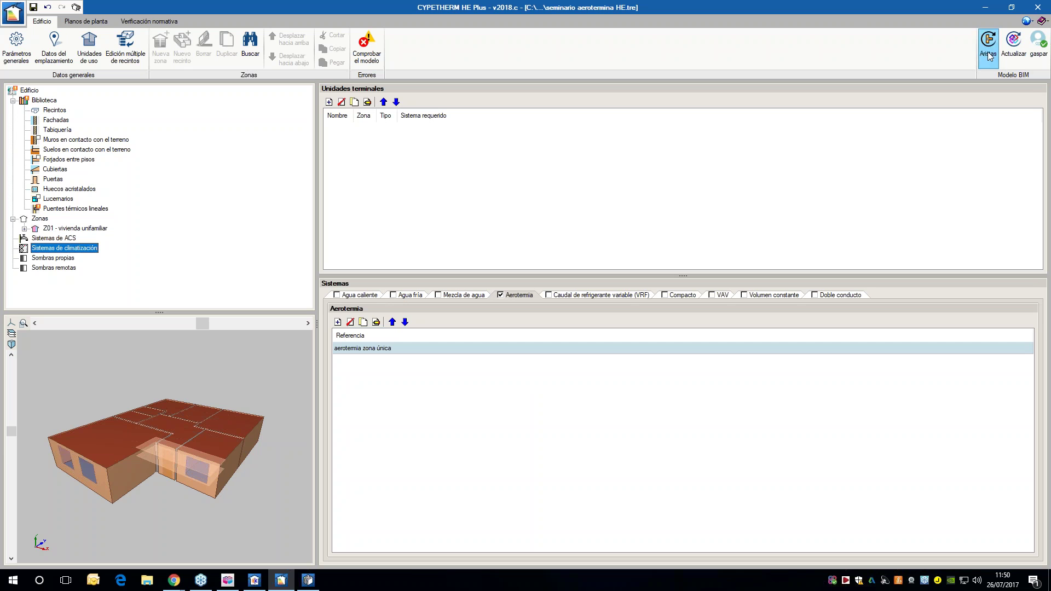
- Review the imported aerothermal system, switch to CYPETHERM HVAC and change the outdoor unit's model to HWS-1604H8R-E1 (III-50Hz)
{"action": "double_click", "coordinate": [387, 350]}
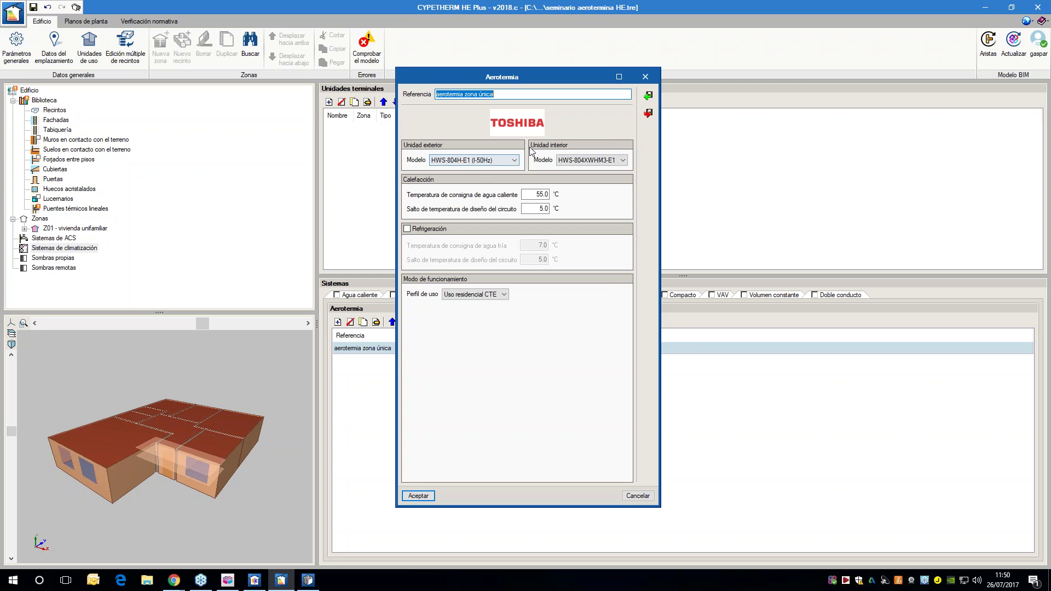
{"action": "key", "text": "alt+Tab"}
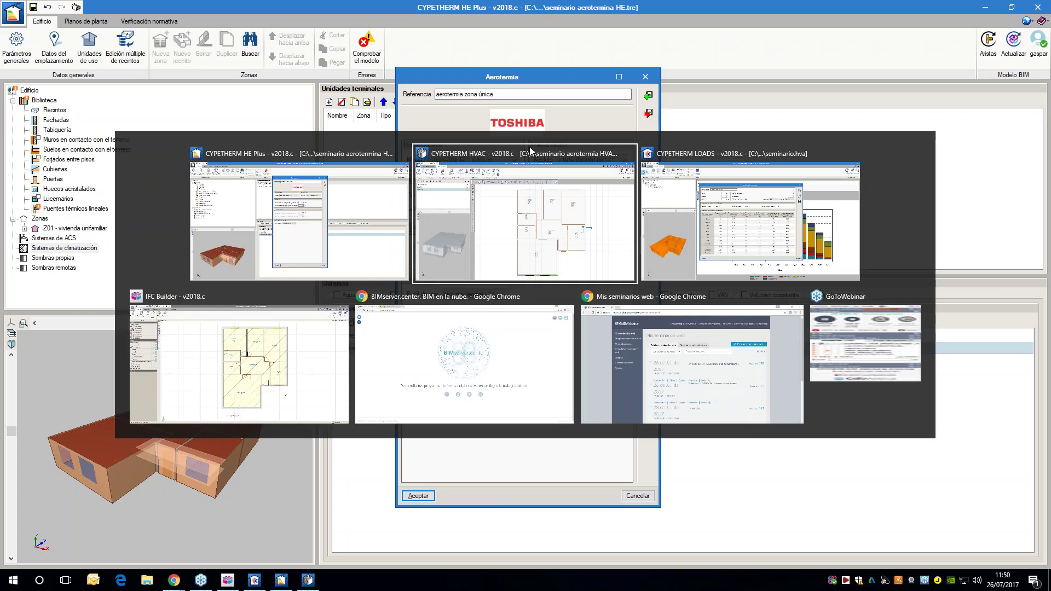
{"action": "scroll", "coordinate": [831, 316], "scroll_direction": "up", "scroll_amount": 5}
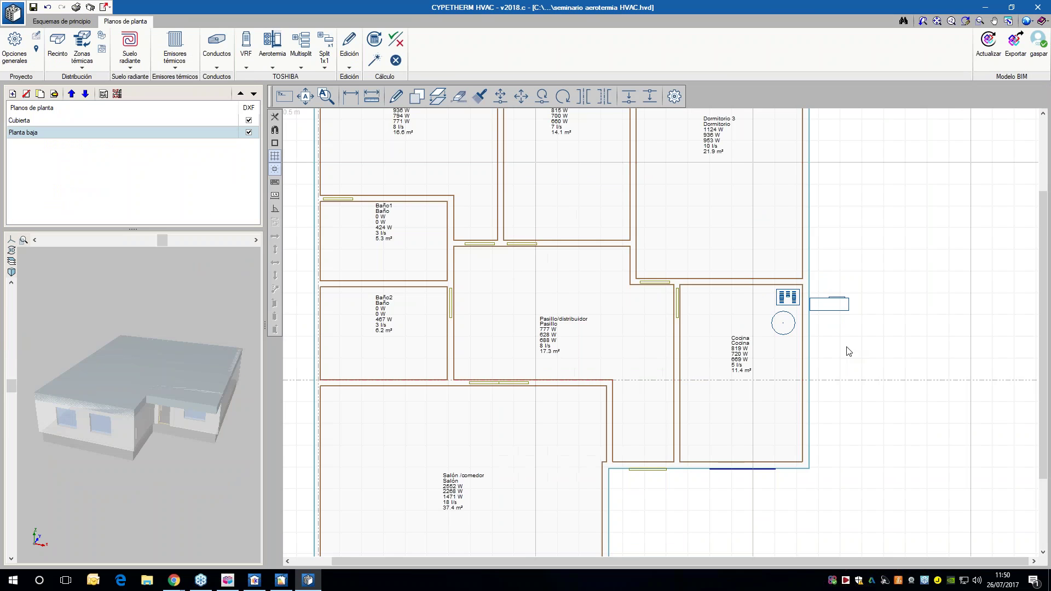
{"action": "left_click", "coordinate": [831, 317]}
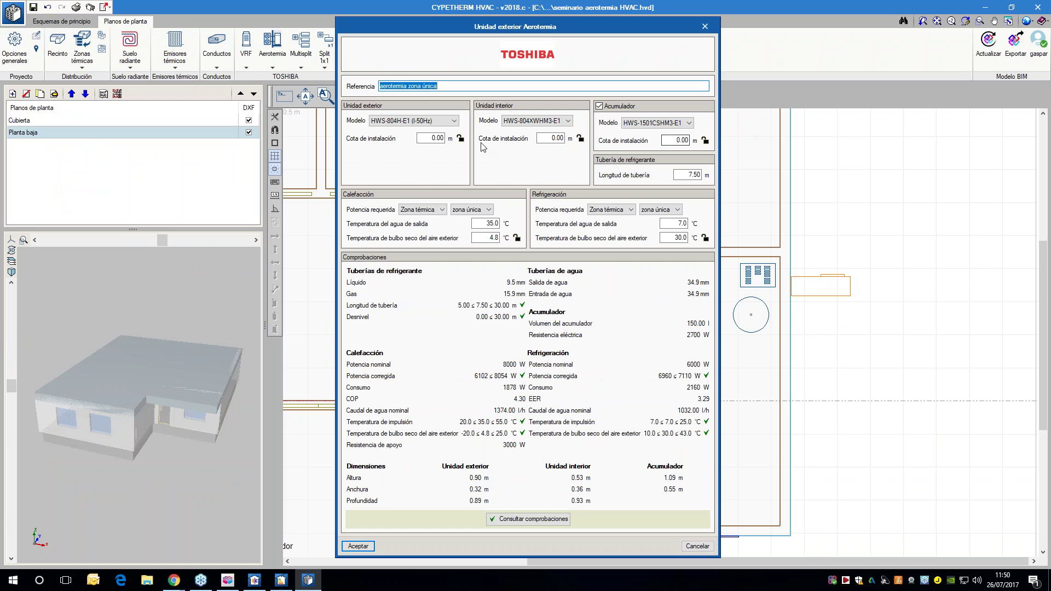
{"action": "left_click", "coordinate": [448, 125]}
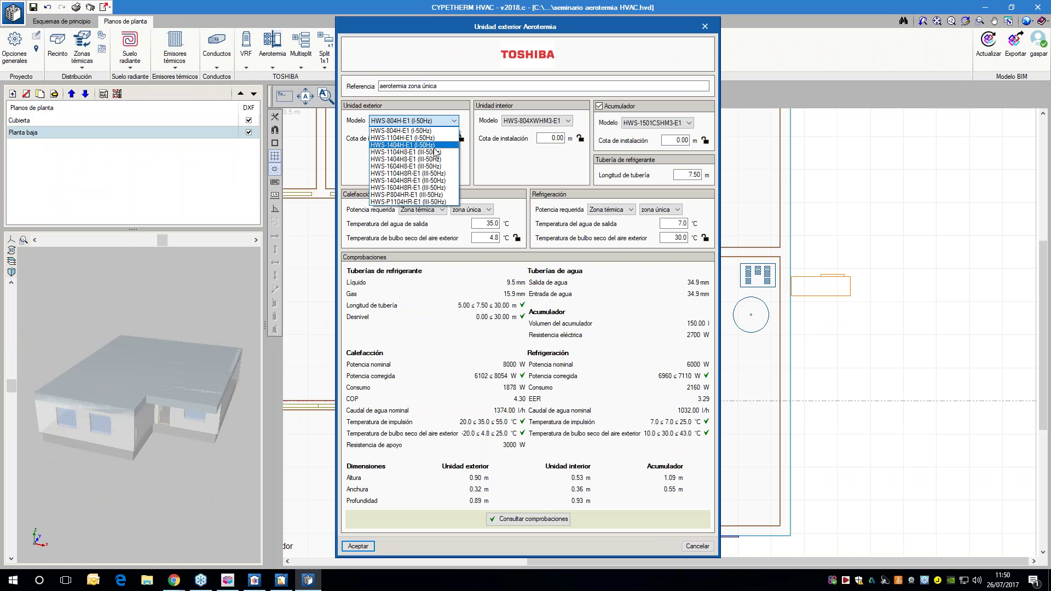
{"action": "left_click", "coordinate": [428, 188]}
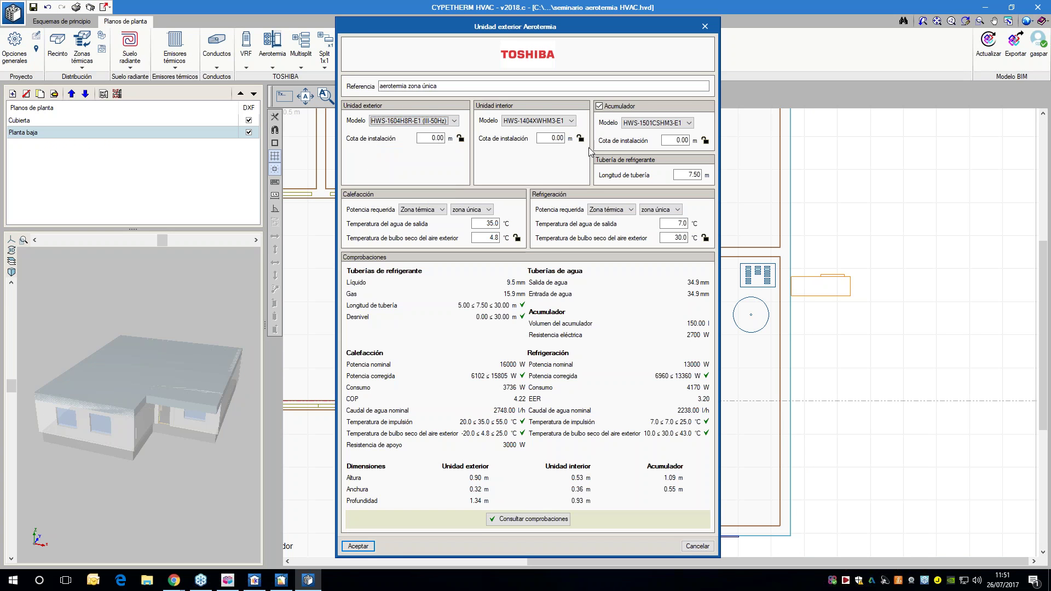
{"action": "left_click", "coordinate": [360, 546]}
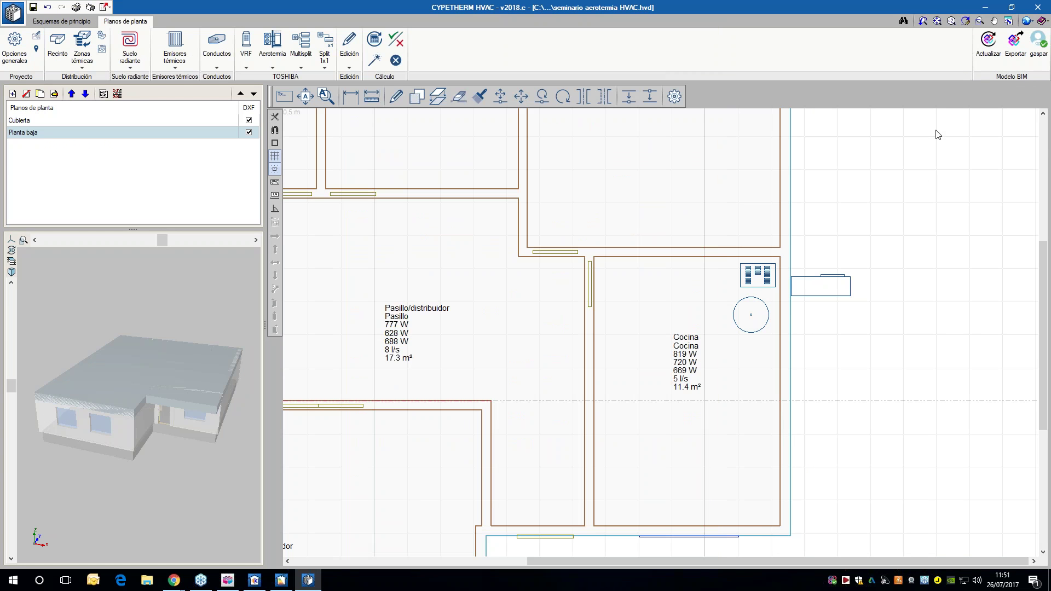
- Check the installation and export it again to the BIM project as the IFC file "Seminario aerotermia CYPETHERM HVAC.ifc"
{"action": "left_click", "coordinate": [373, 65]}
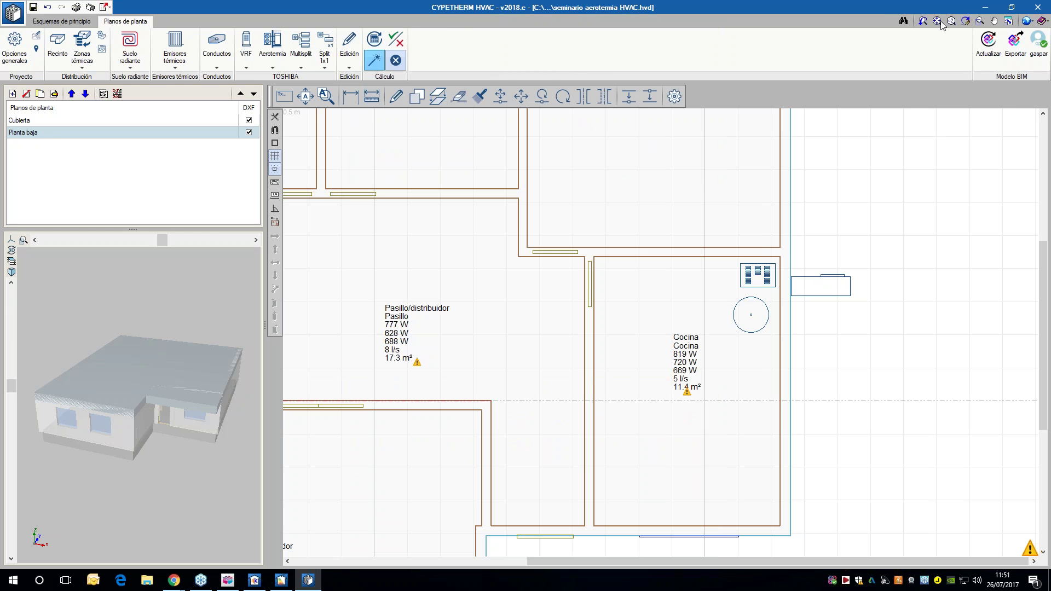
{"action": "left_click", "coordinate": [1015, 47]}
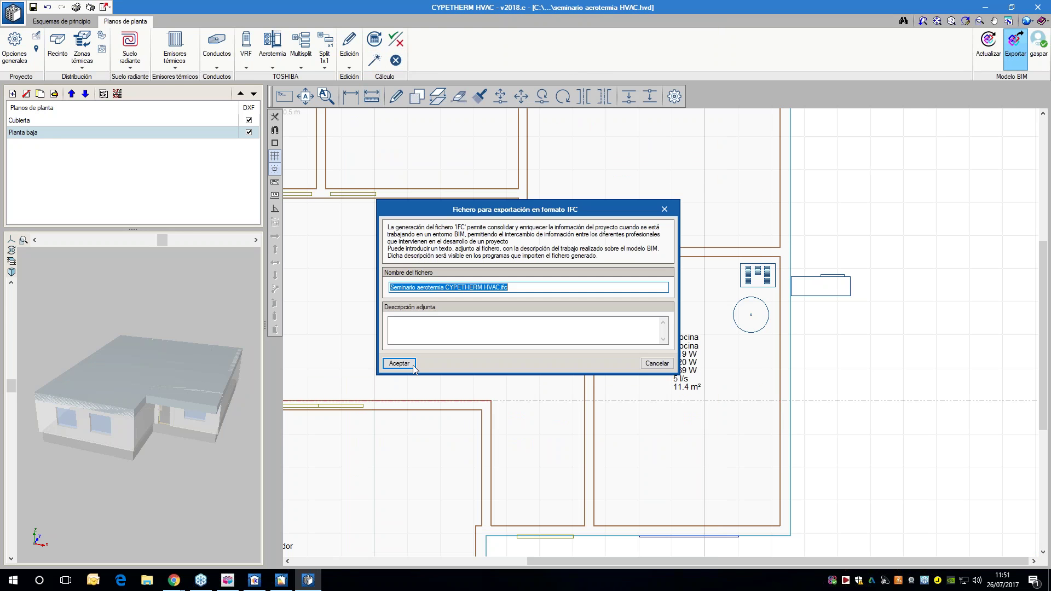
{"action": "left_click", "coordinate": [412, 366]}
{"action": "left_click", "coordinate": [395, 319]}
{"action": "left_click", "coordinate": [518, 324]}
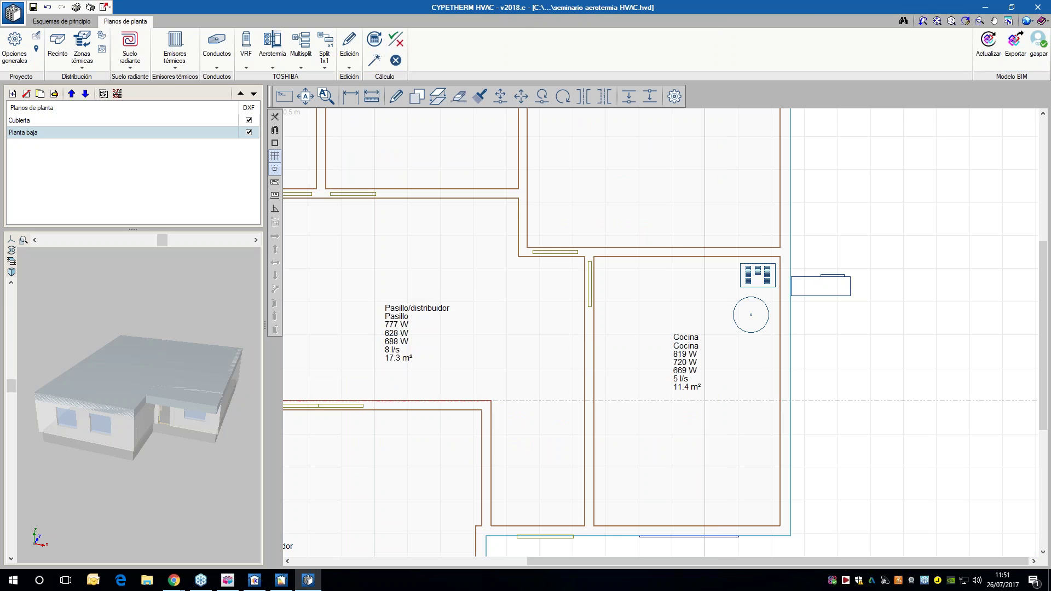
- Switch to CYPETHERM HE Plus, update the complete BIM model with the changed HVAC file and check the "aerotermia zona única" unit models
{"action": "left_click", "coordinate": [281, 581]}
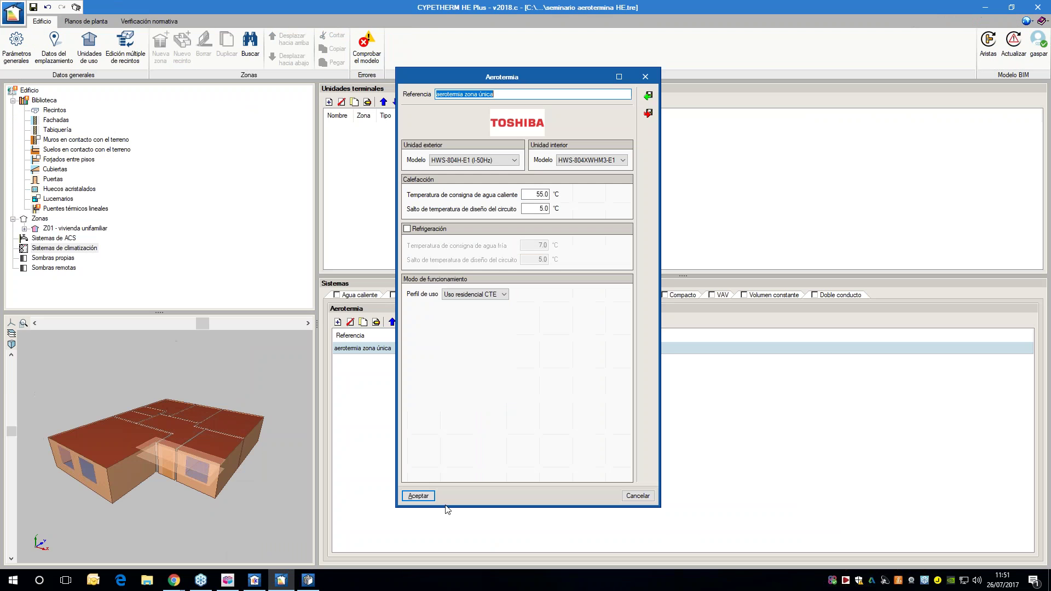
{"action": "key", "text": "Escape"}
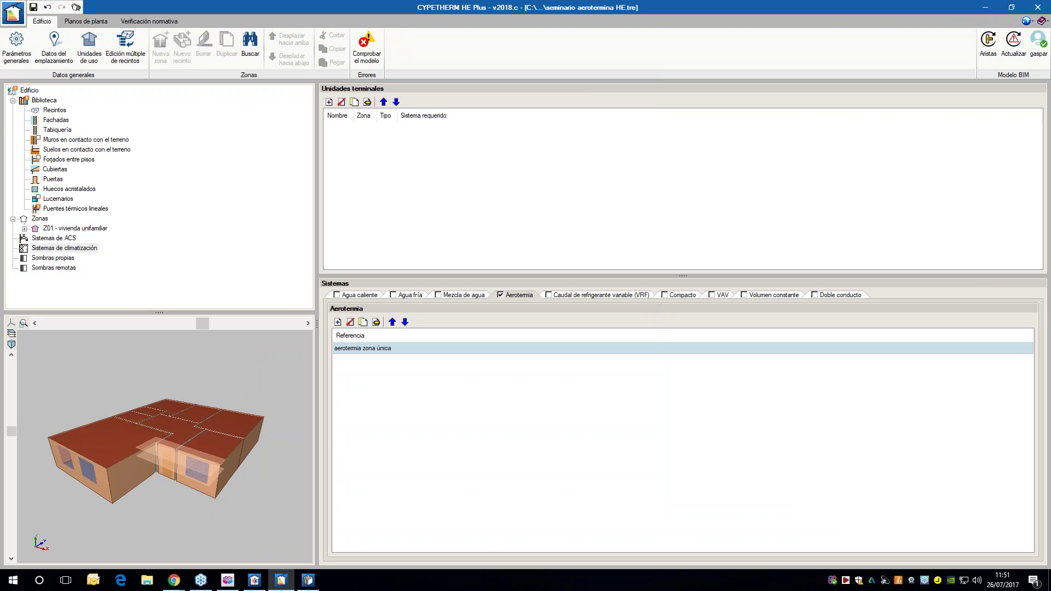
{"action": "left_click", "coordinate": [1014, 48]}
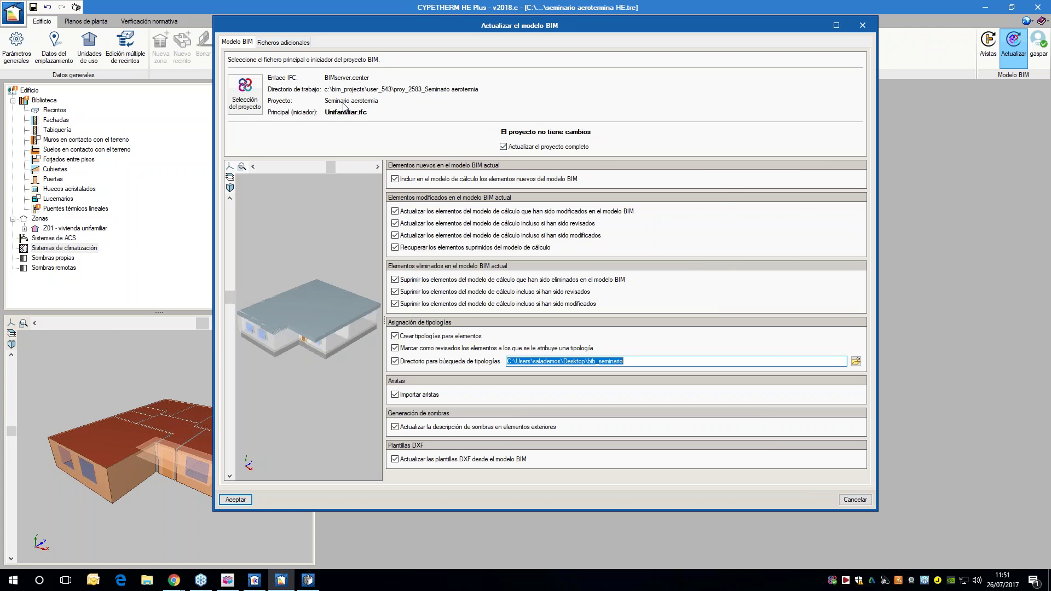
{"action": "left_click", "coordinate": [272, 43]}
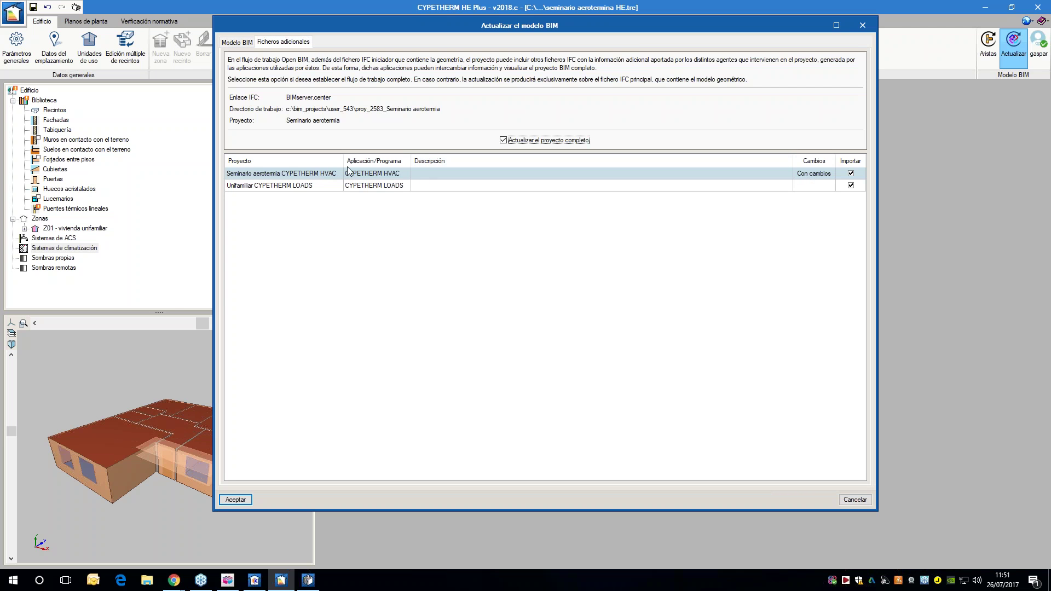
{"action": "left_click", "coordinate": [235, 499]}
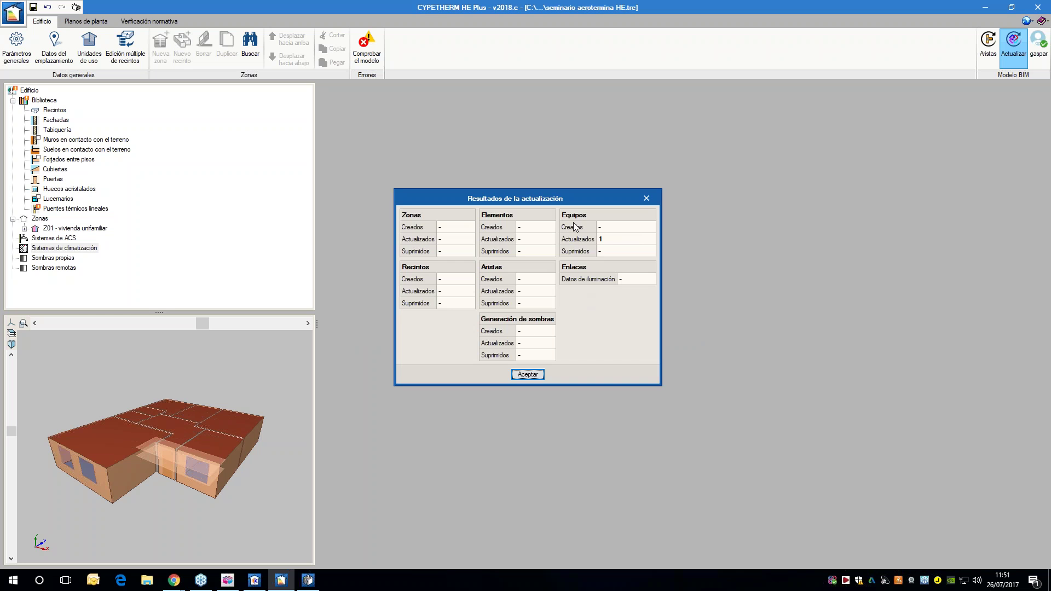
{"action": "left_click", "coordinate": [533, 372]}
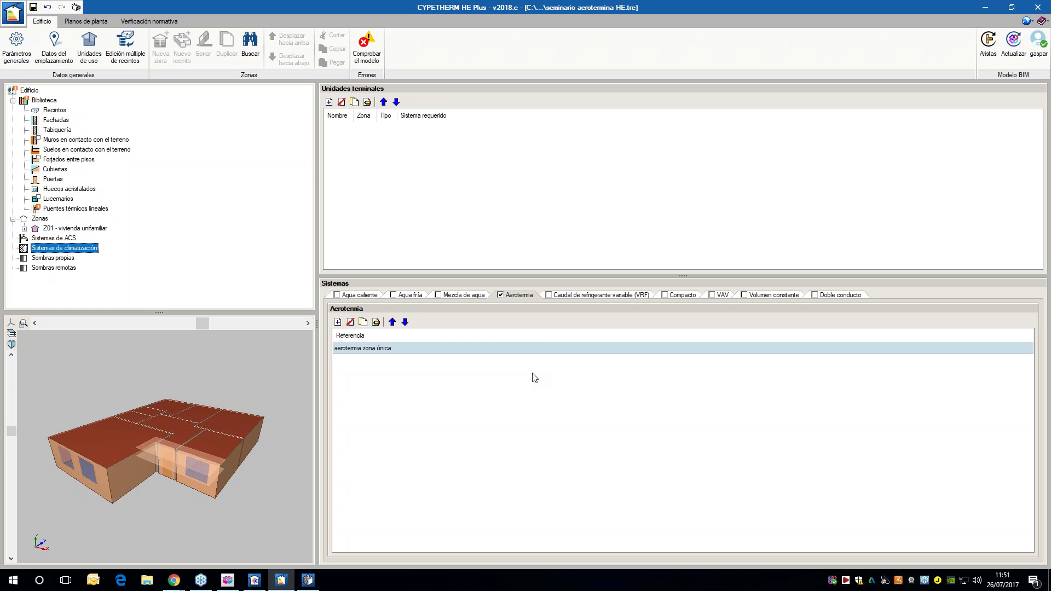
{"action": "double_click", "coordinate": [354, 350]}
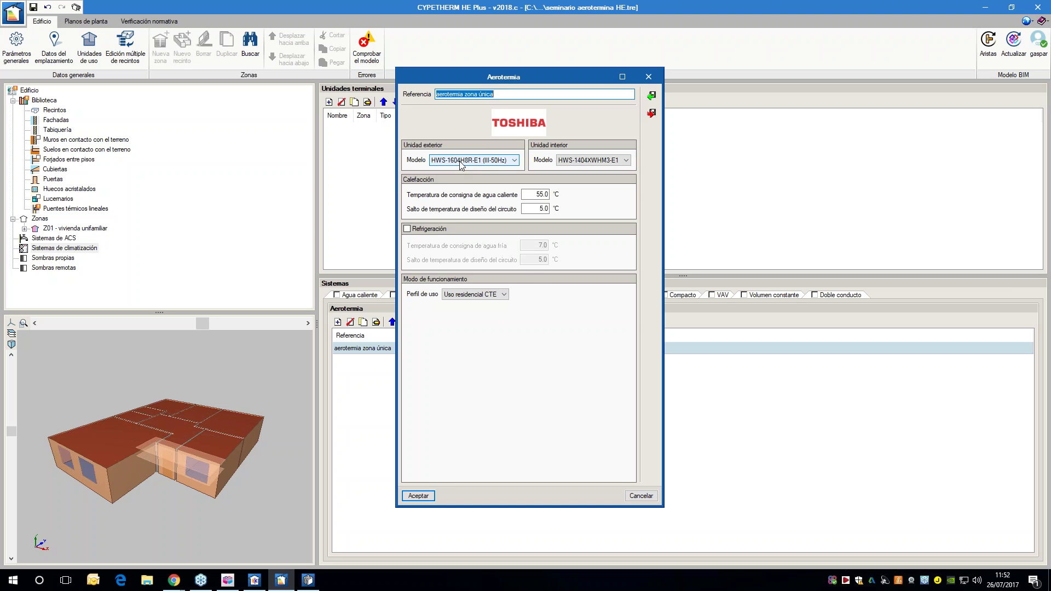
{"action": "left_click", "coordinate": [648, 76]}
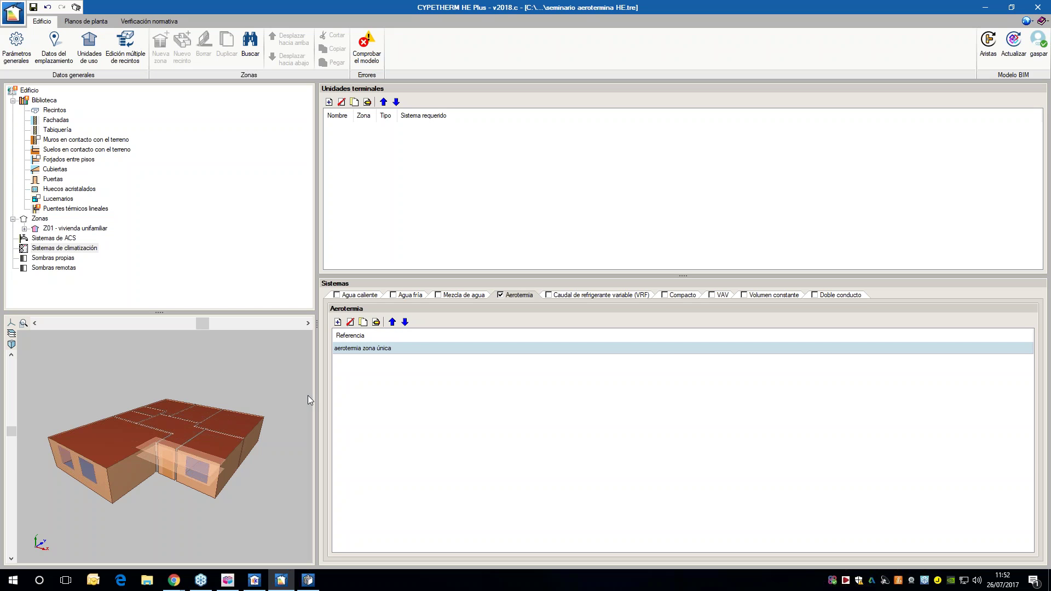
- Set the heating design supply air temperature to 45 °C in the climate systems data of zone Z01 - vivienda unifamiliar
{"action": "left_click", "coordinate": [50, 230]}
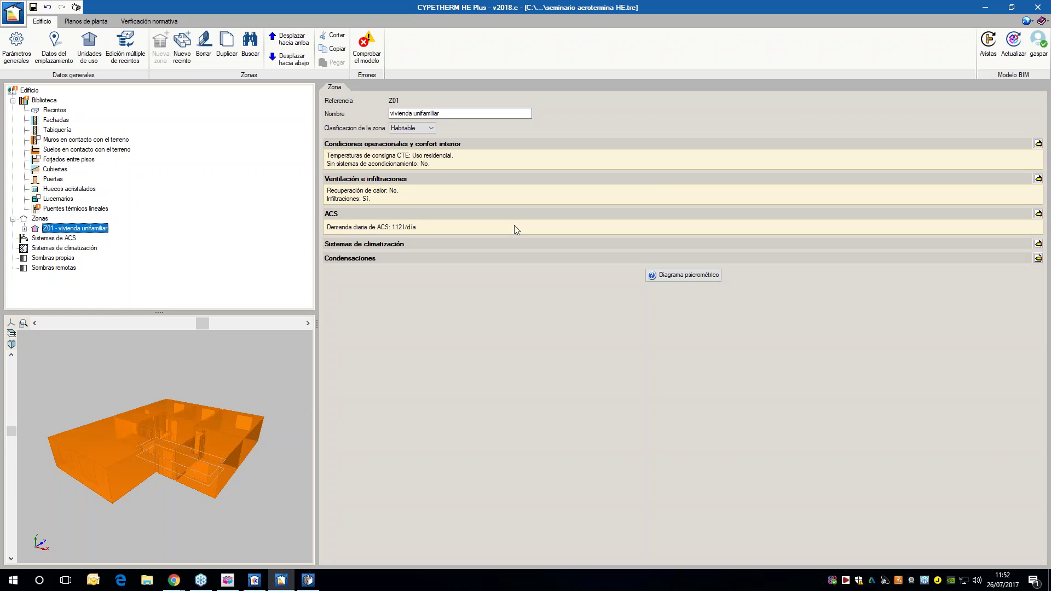
{"action": "left_click", "coordinate": [1039, 244]}
{"action": "left_click", "coordinate": [583, 263]}
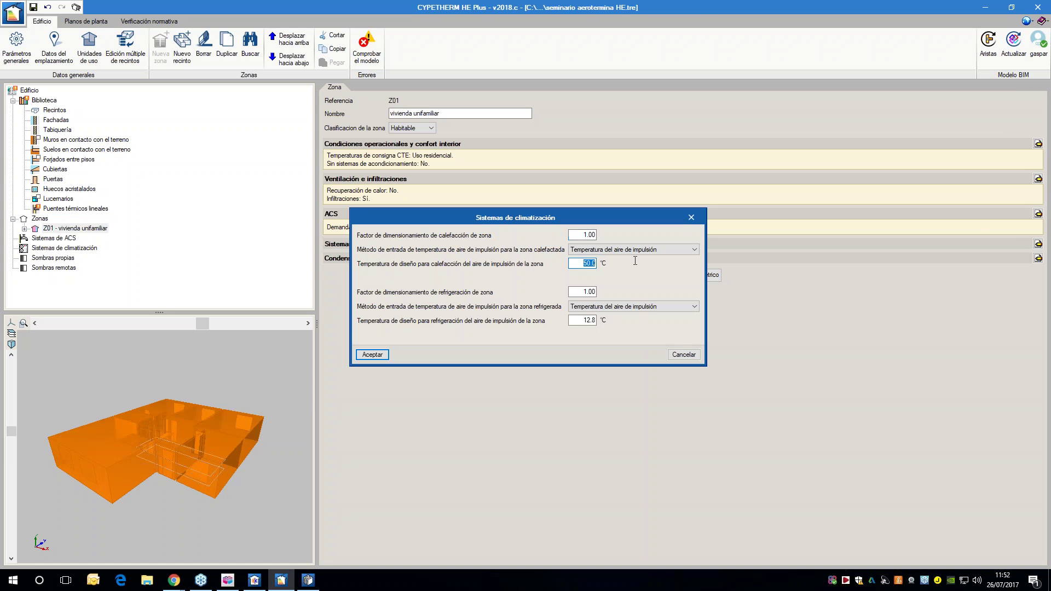
{"action": "type", "text": "45"}
{"action": "left_click", "coordinate": [582, 291]}
{"action": "left_click", "coordinate": [371, 356]}
- Add an Aerotermia-type domestic hot water system with reference "aerotermia", outdoor unit HWS-1604H8R-E1 (III-50Hz) and a served zone
{"action": "left_click", "coordinate": [58, 239]}
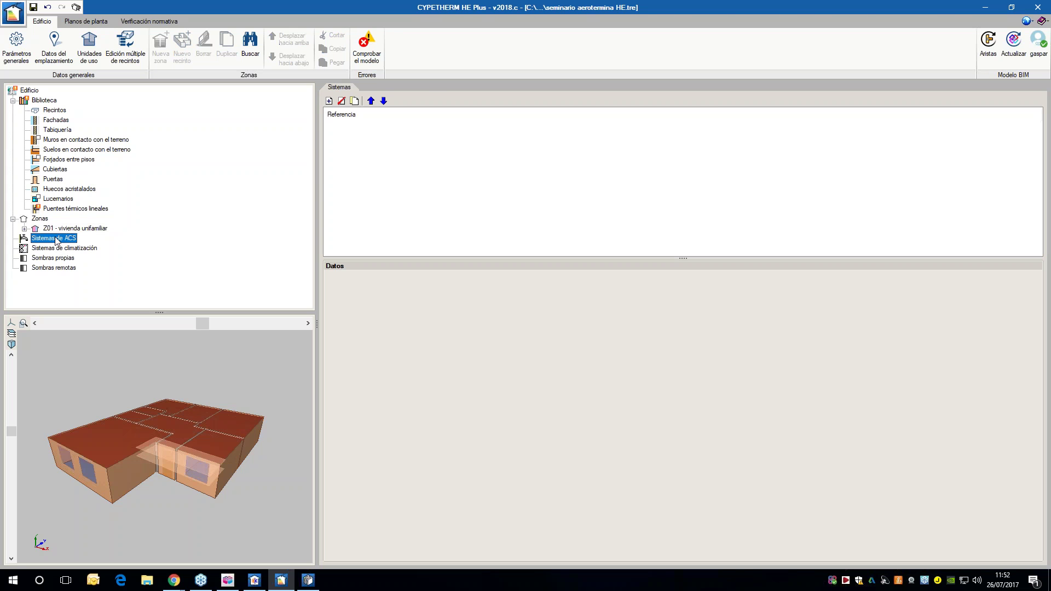
{"action": "left_click", "coordinate": [329, 100]}
{"action": "left_click", "coordinate": [428, 192]}
{"action": "left_click", "coordinate": [403, 213]}
{"action": "left_click", "coordinate": [408, 282]}
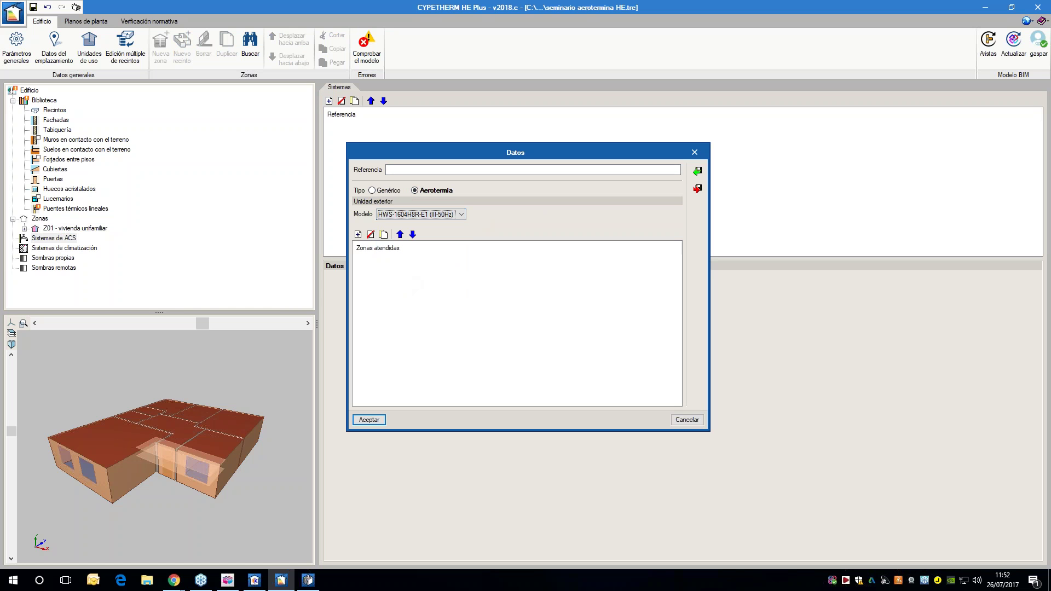
{"action": "left_click", "coordinate": [450, 169]}
{"action": "type", "text": "aerotermia"}
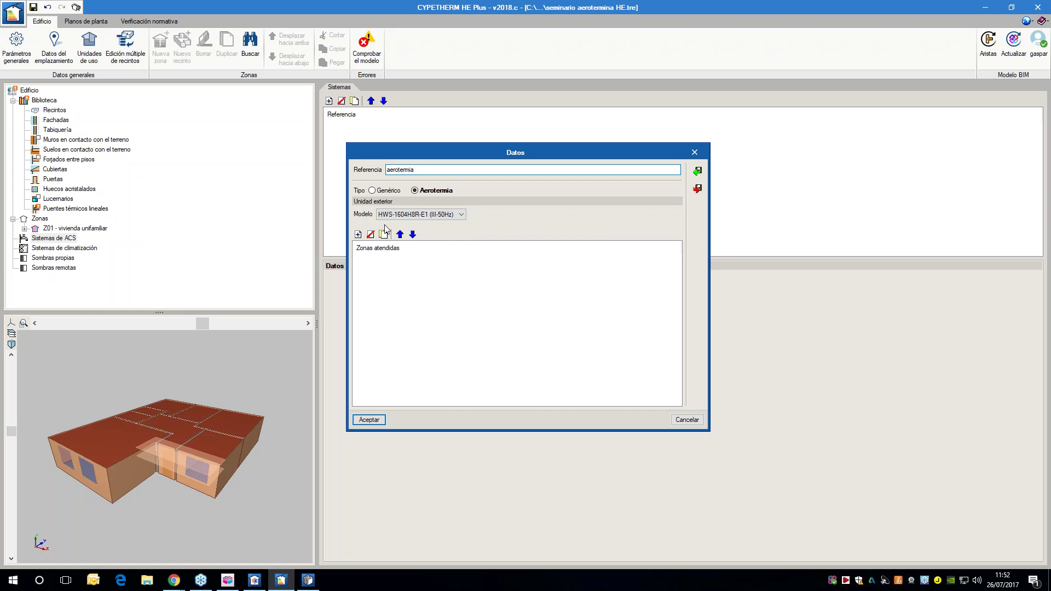
{"action": "left_click", "coordinate": [358, 234]}
{"action": "left_click", "coordinate": [364, 418]}
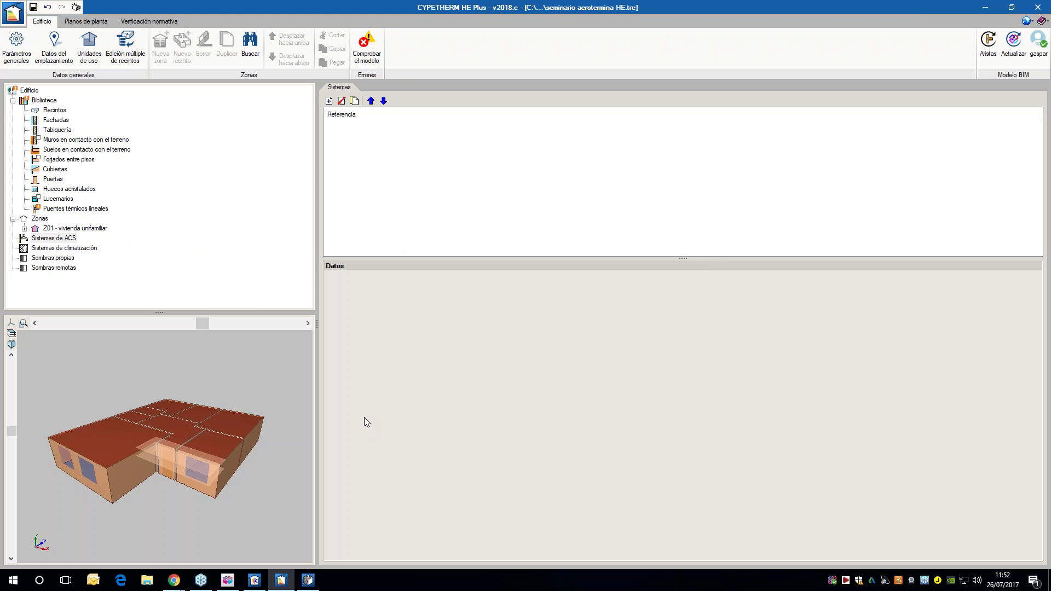
- Add a simplified fan-coil terminal unit named "fancoil" for zone Z01_vivienda unifamiliar, supplied by the Aerotermia system "aerotermia zona única"
{"action": "left_click", "coordinate": [75, 250]}
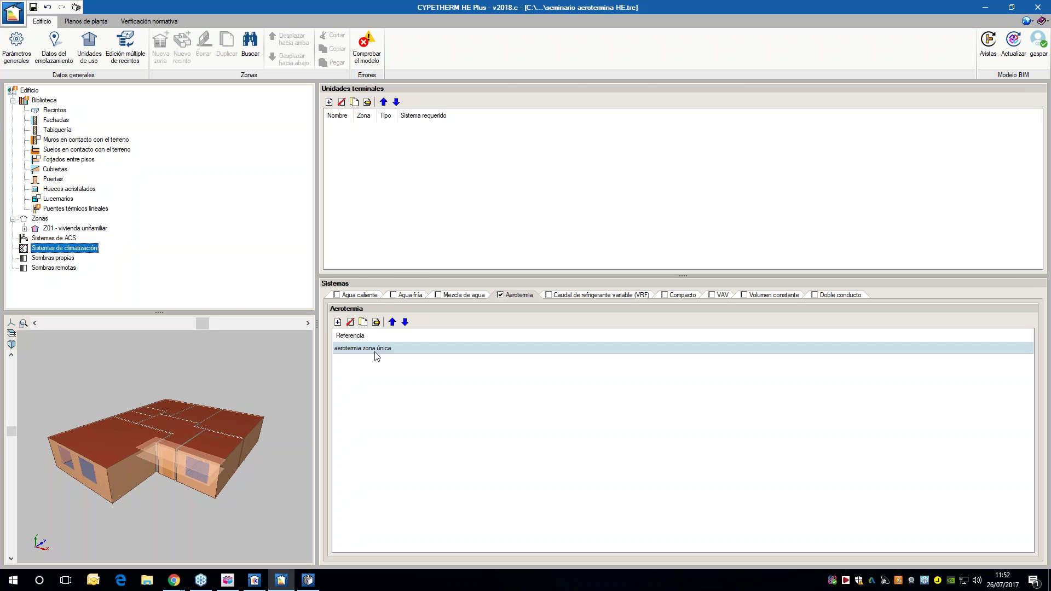
{"action": "left_click", "coordinate": [328, 102]}
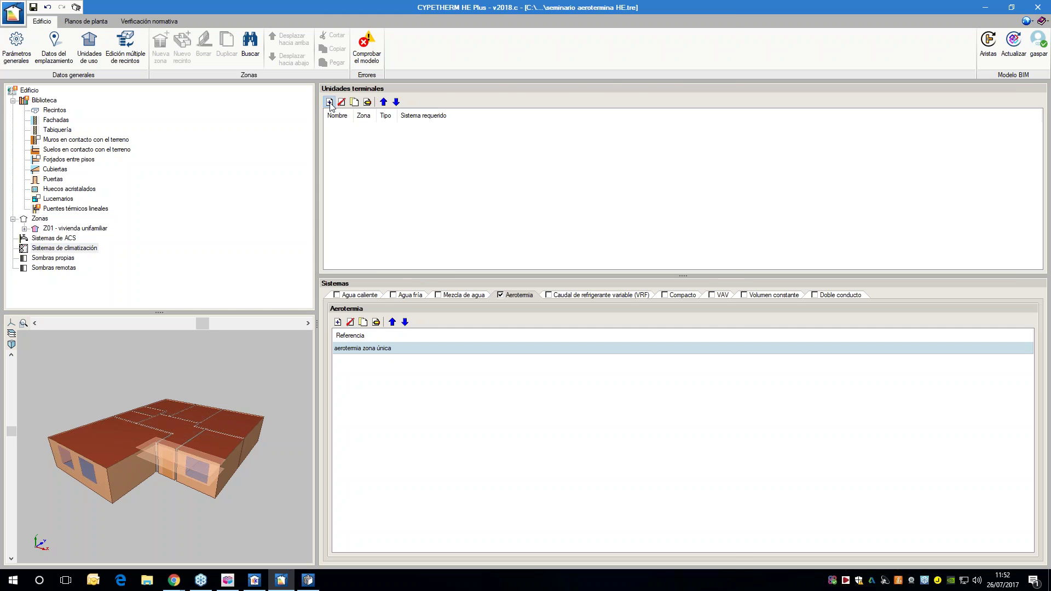
{"action": "left_click", "coordinate": [654, 68]}
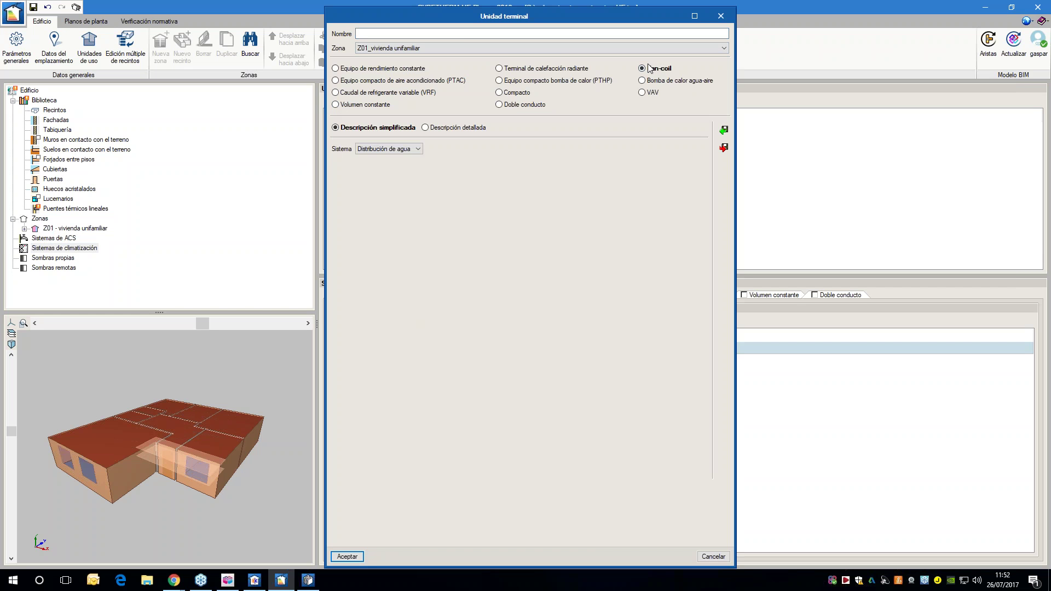
{"action": "left_click", "coordinate": [432, 34]}
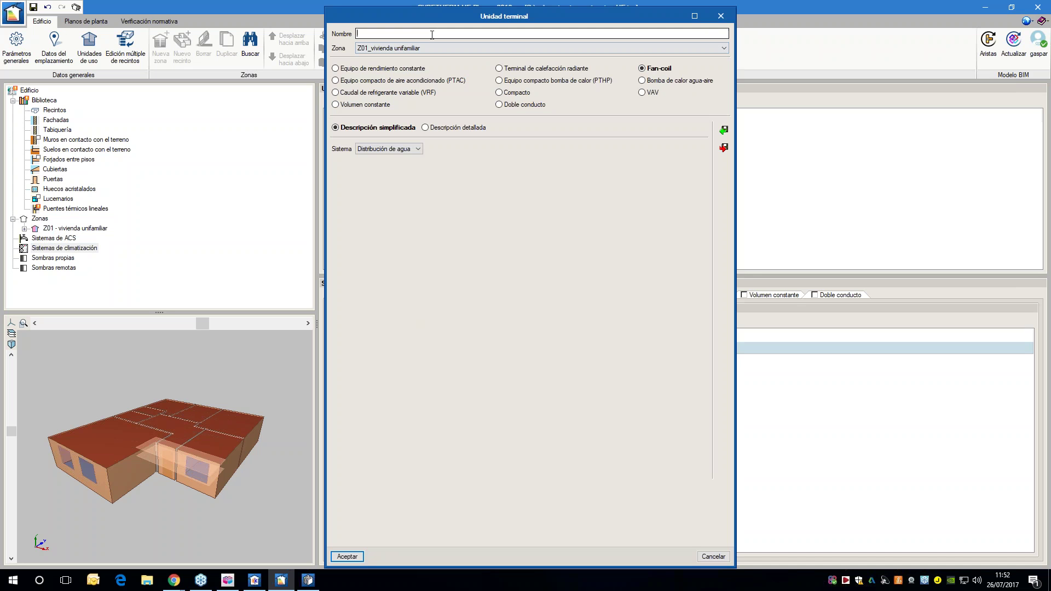
{"action": "type", "text": "fancoil"}
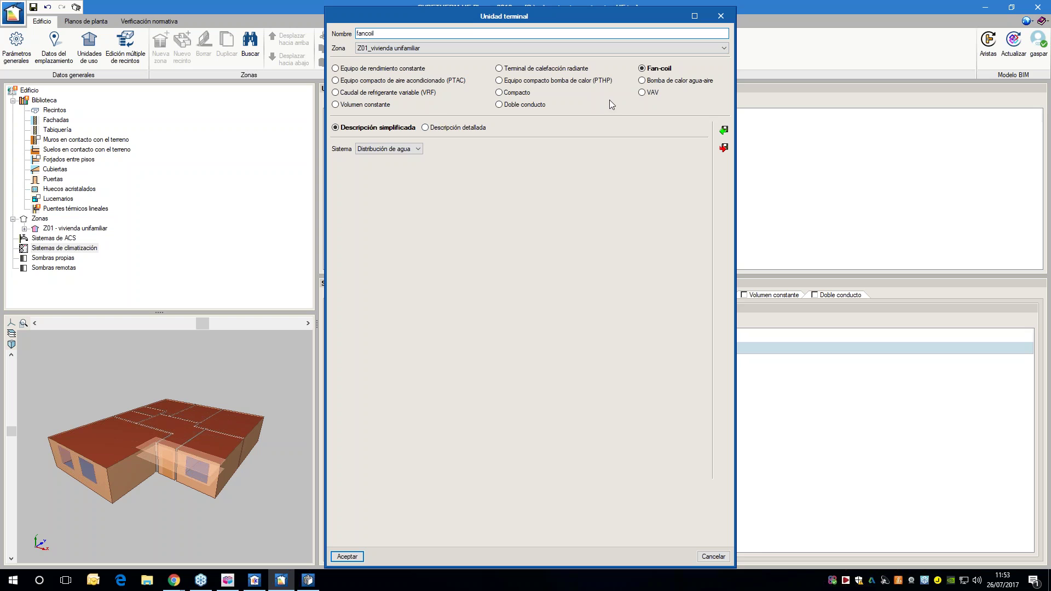
{"action": "left_click", "coordinate": [397, 149]}
{"action": "left_click", "coordinate": [355, 175]}
{"action": "left_click", "coordinate": [493, 149]}
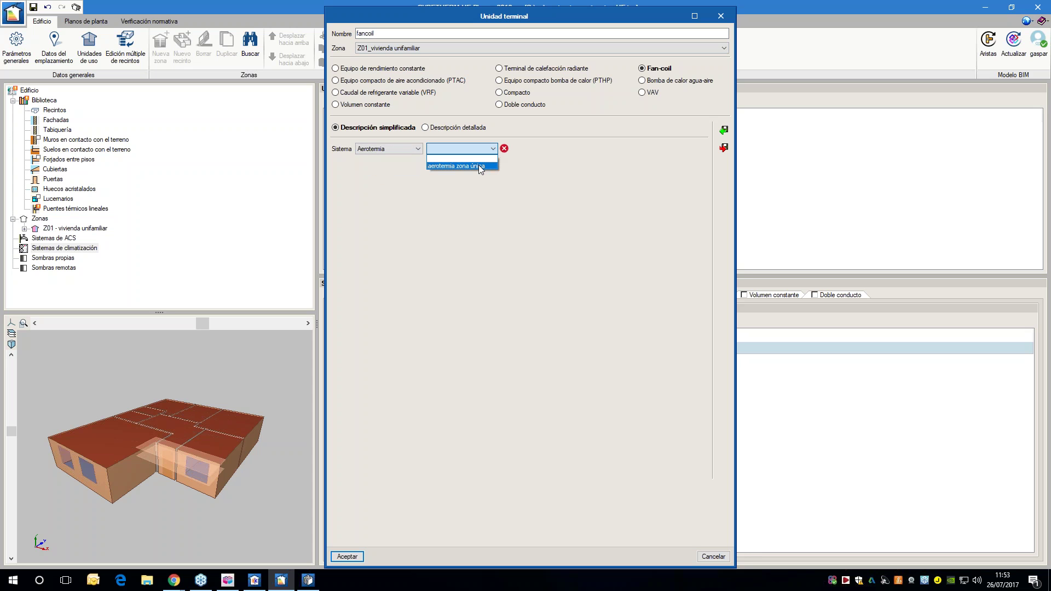
{"action": "left_click", "coordinate": [480, 167]}
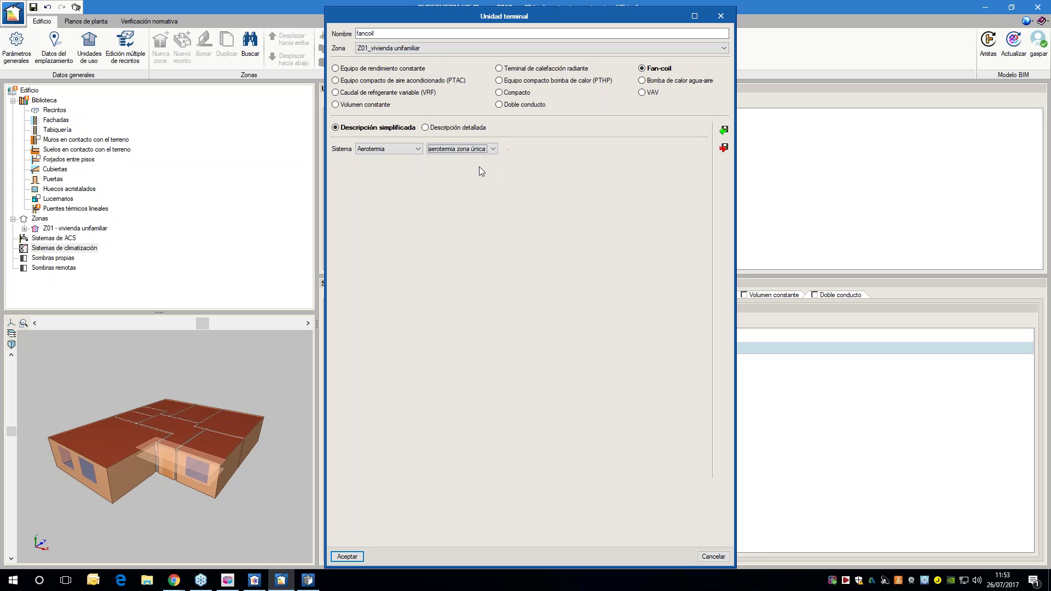
{"action": "left_click", "coordinate": [347, 556]}
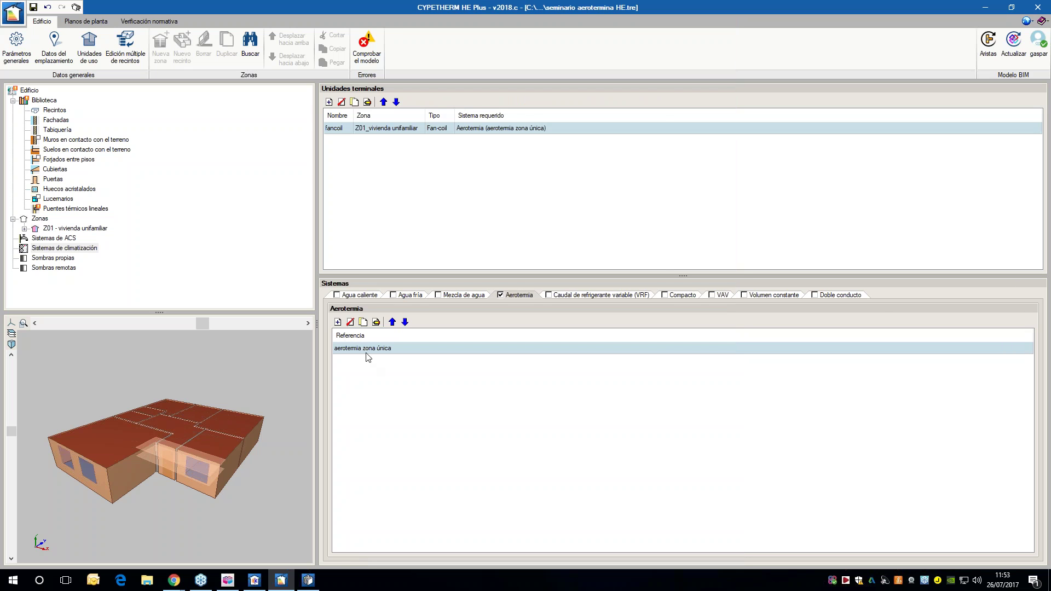
- Set the hot water setpoint temperature of the "aerotermia zona única" system to 45 °C
{"action": "double_click", "coordinate": [366, 352]}
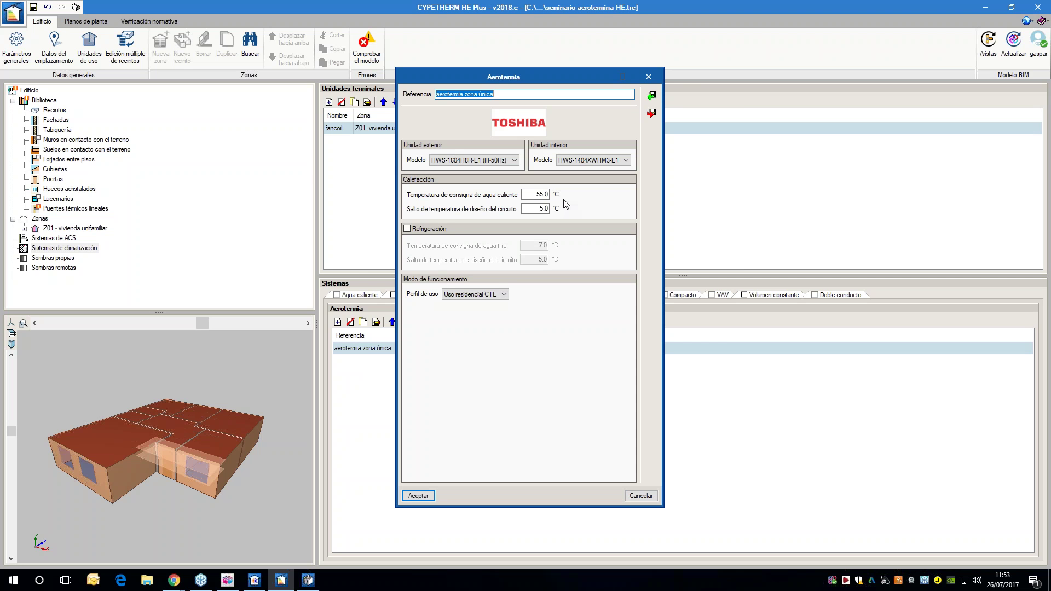
{"action": "double_click", "coordinate": [535, 195]}
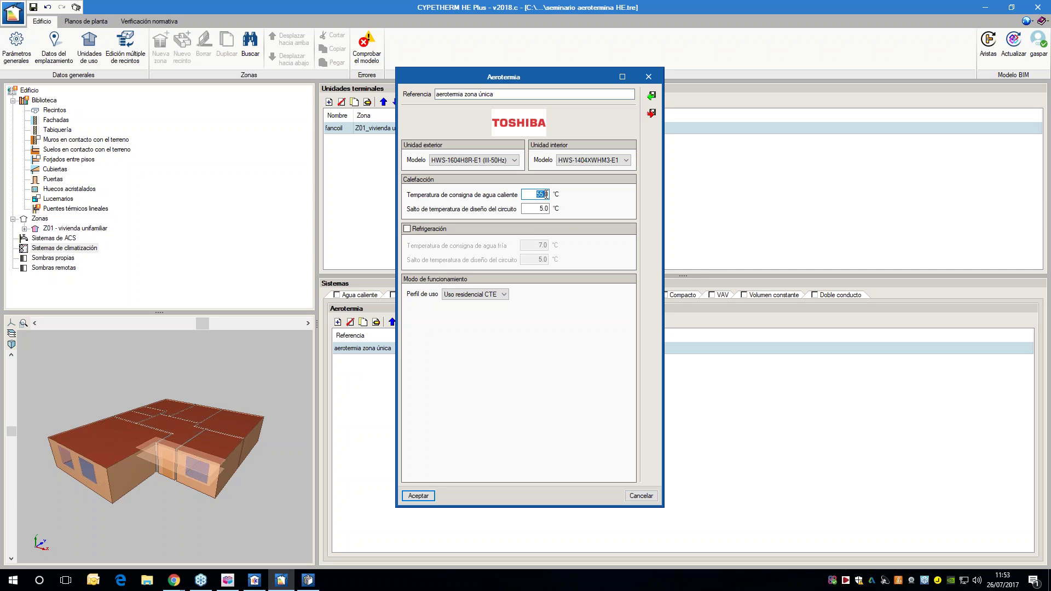
{"action": "type", "text": "45"}
{"action": "key", "text": "Delete"}
{"action": "key", "text": "Delete"}
{"action": "left_click", "coordinate": [419, 496]}
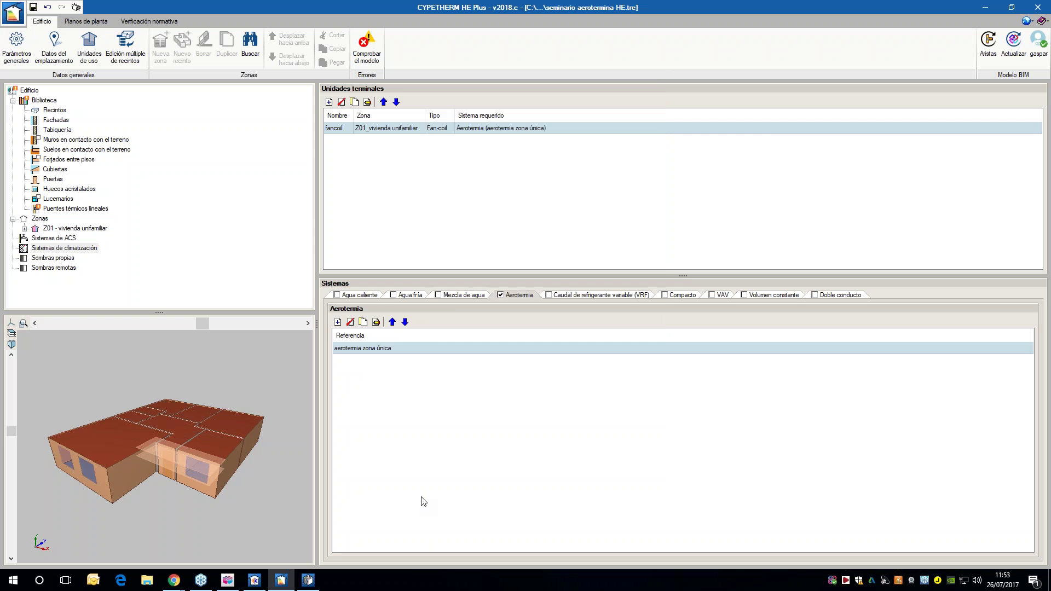
- Enable cooling for the "aerotermia zona única" system and leave its operating mode on the Uso residencial CTE usage profile
{"action": "double_click", "coordinate": [393, 350]}
{"action": "left_click", "coordinate": [439, 229]}
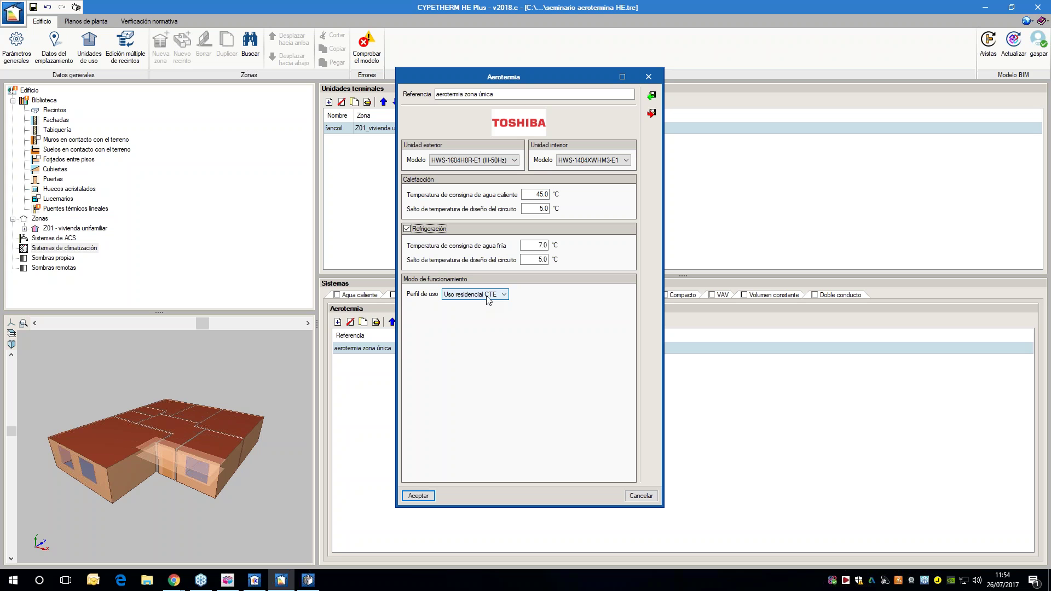
{"action": "left_click", "coordinate": [488, 300]}
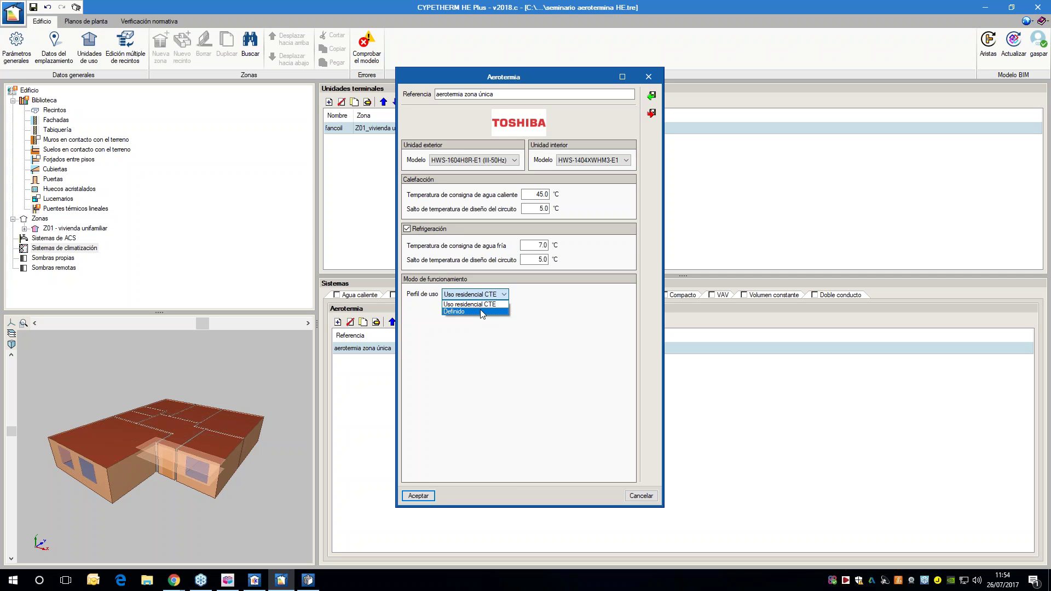
{"action": "left_click", "coordinate": [481, 311]}
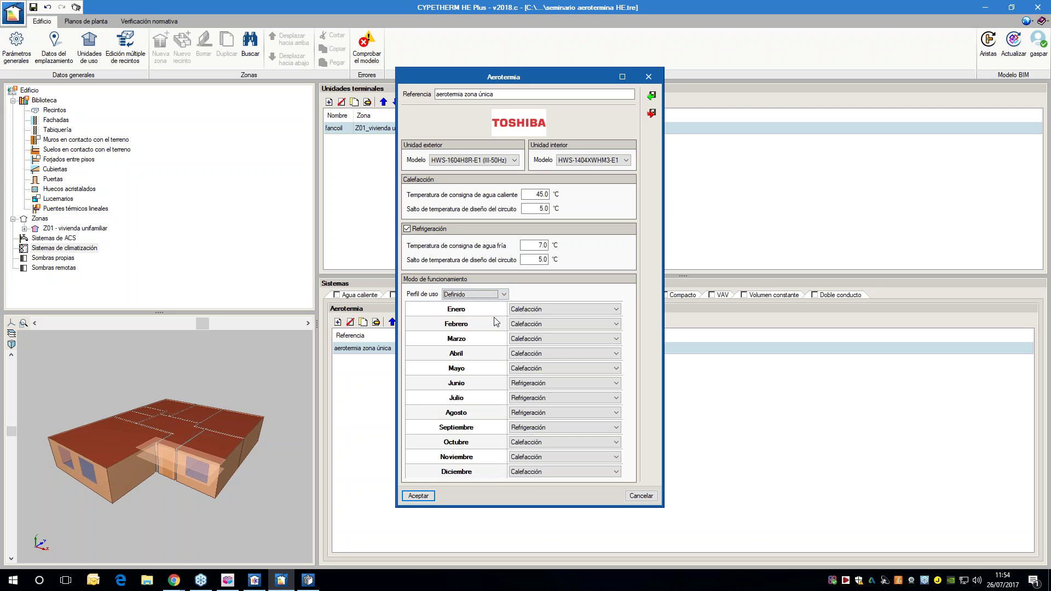
{"action": "left_click", "coordinate": [546, 310]}
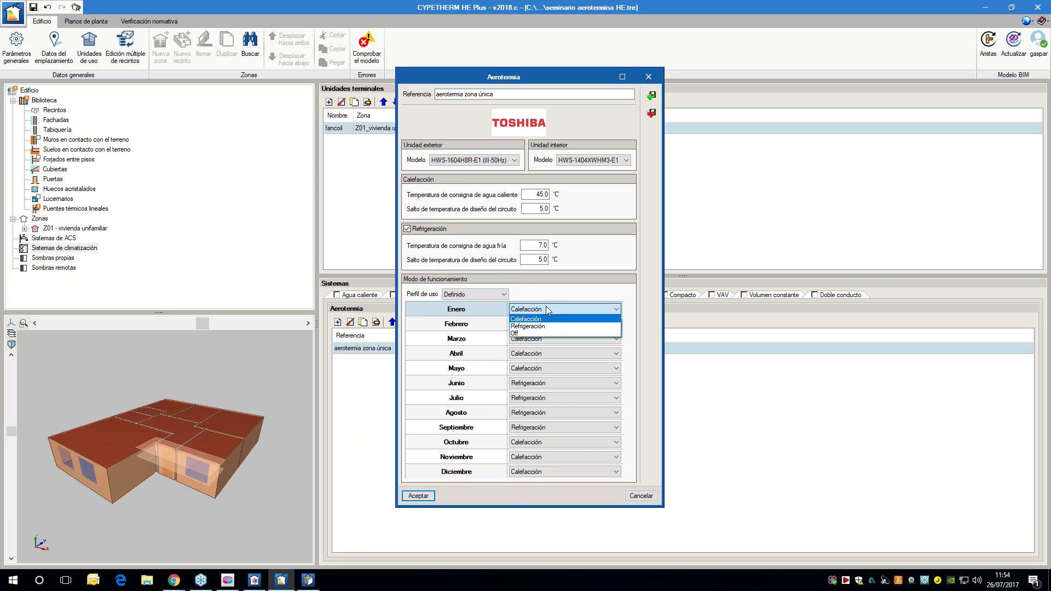
{"action": "left_click", "coordinate": [550, 298]}
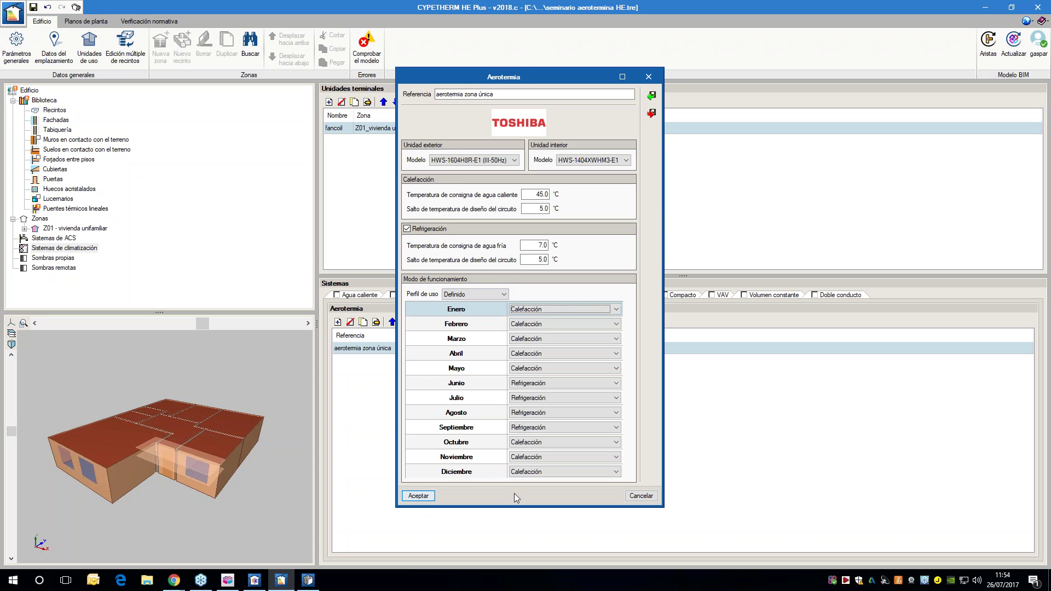
{"action": "left_click", "coordinate": [474, 294]}
{"action": "left_click", "coordinate": [459, 309]}
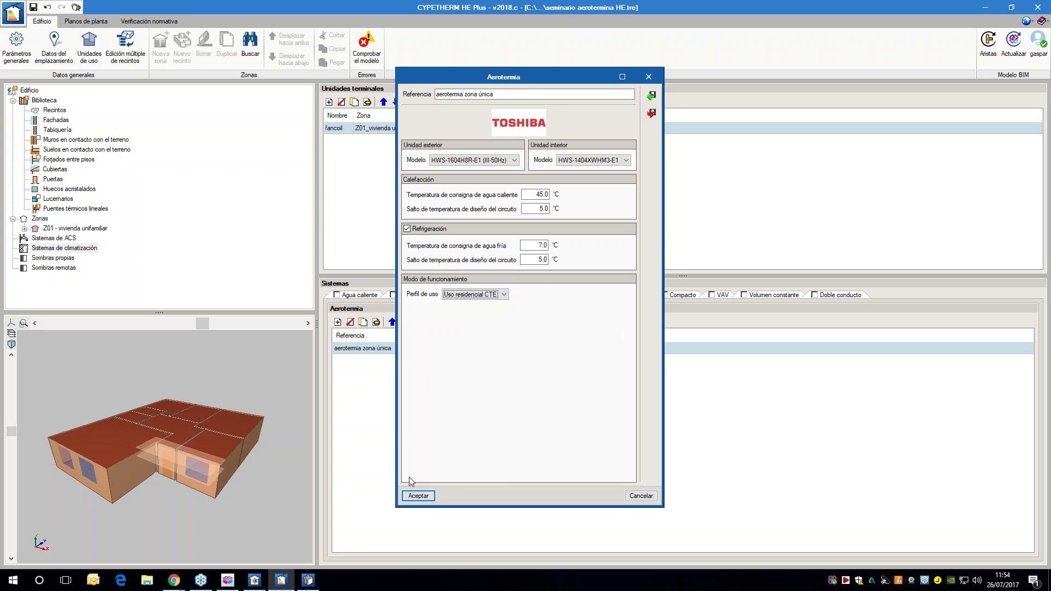
{"action": "left_click", "coordinate": [417, 496]}
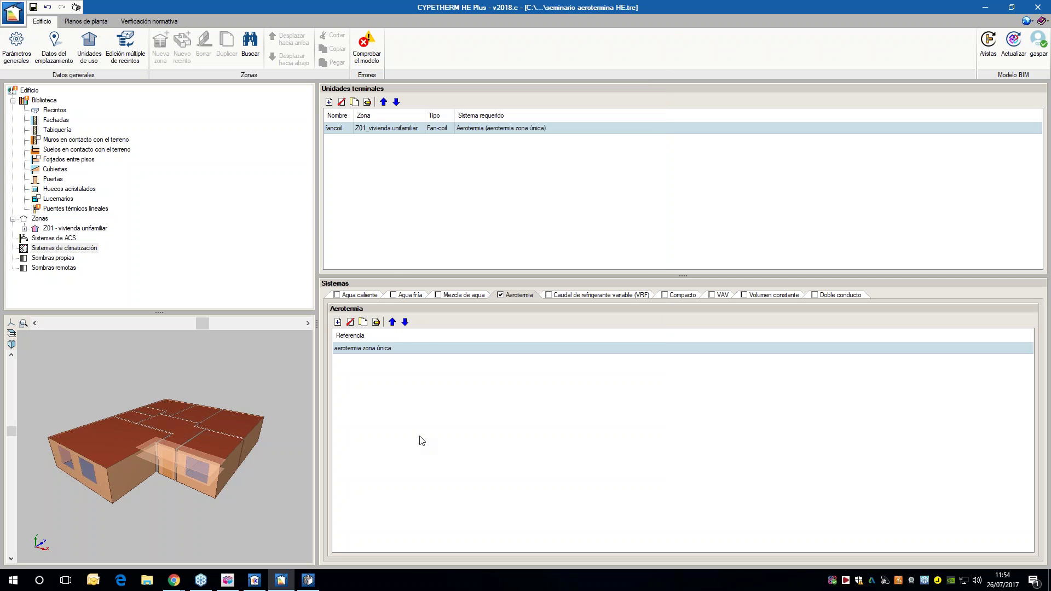
- Review the climate systems design data of zone Z01 - vivienda unifamiliar
{"action": "left_click", "coordinate": [57, 228]}
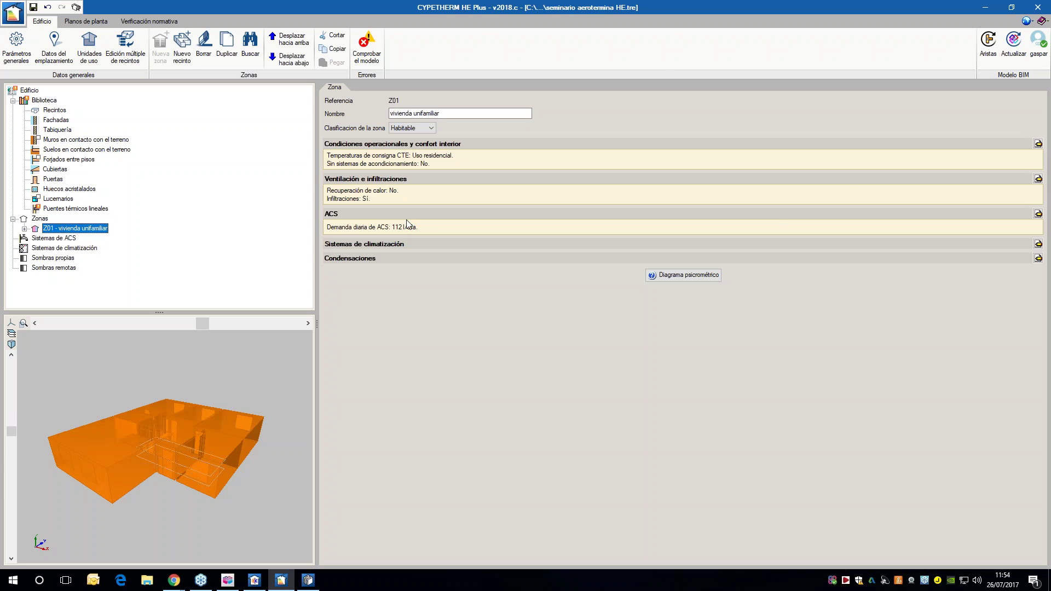
{"action": "left_click", "coordinate": [1038, 244]}
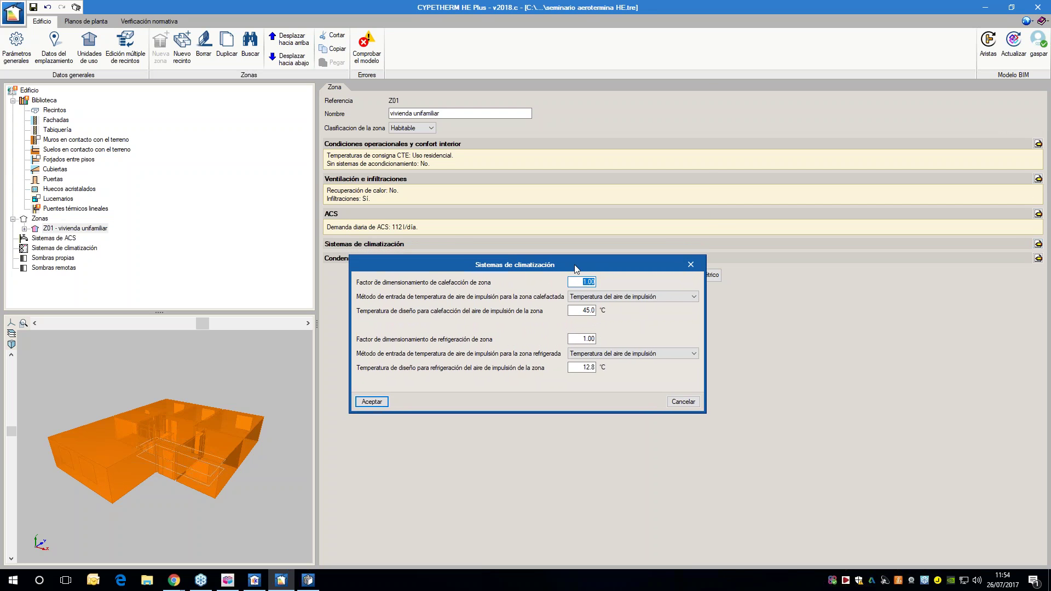
{"action": "left_click", "coordinate": [376, 405]}
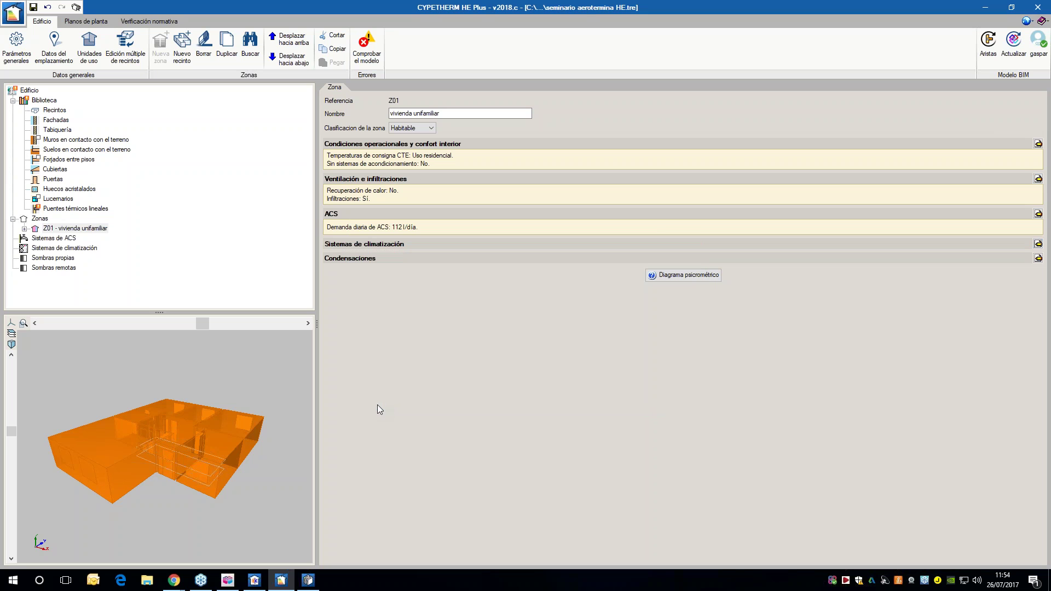
- Process the BIM model's edges to update the linear thermal bridges, checking the model for errors before and after
{"action": "left_click", "coordinate": [361, 52]}
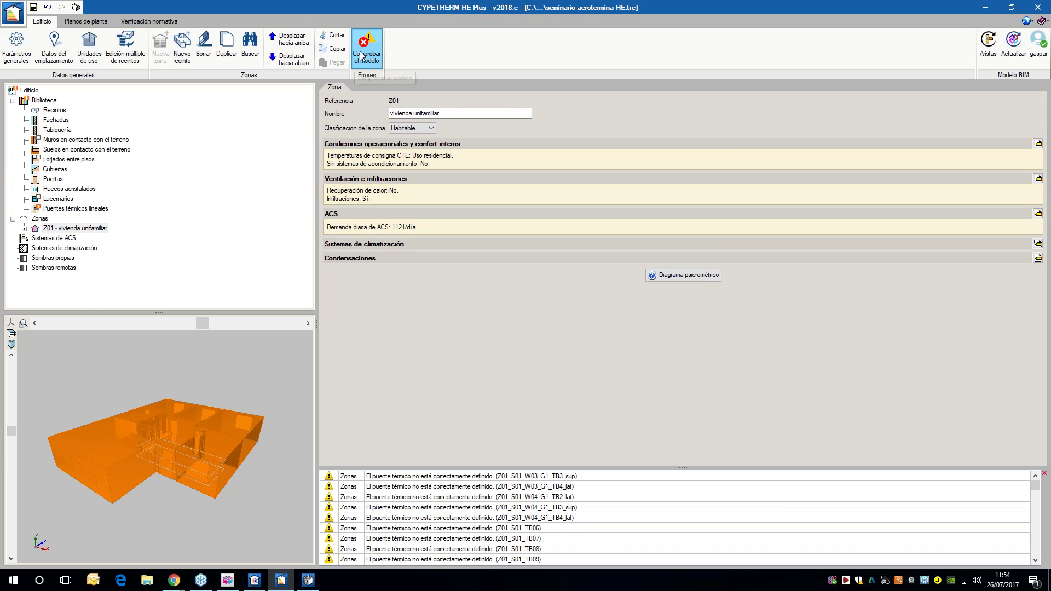
{"action": "left_click", "coordinate": [988, 47]}
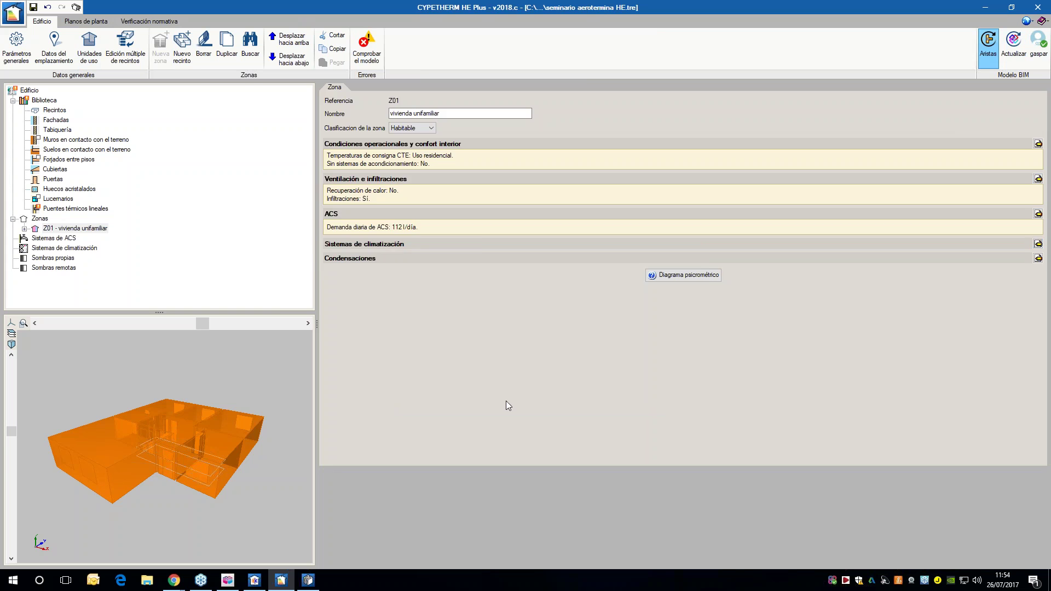
{"action": "left_click", "coordinate": [356, 381]}
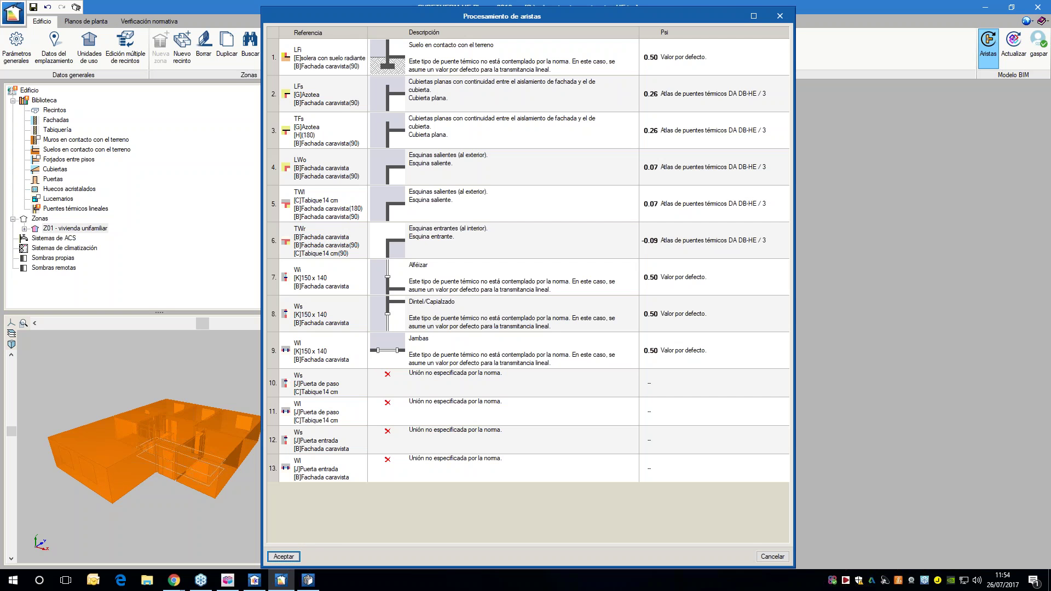
{"action": "left_click", "coordinate": [282, 556]}
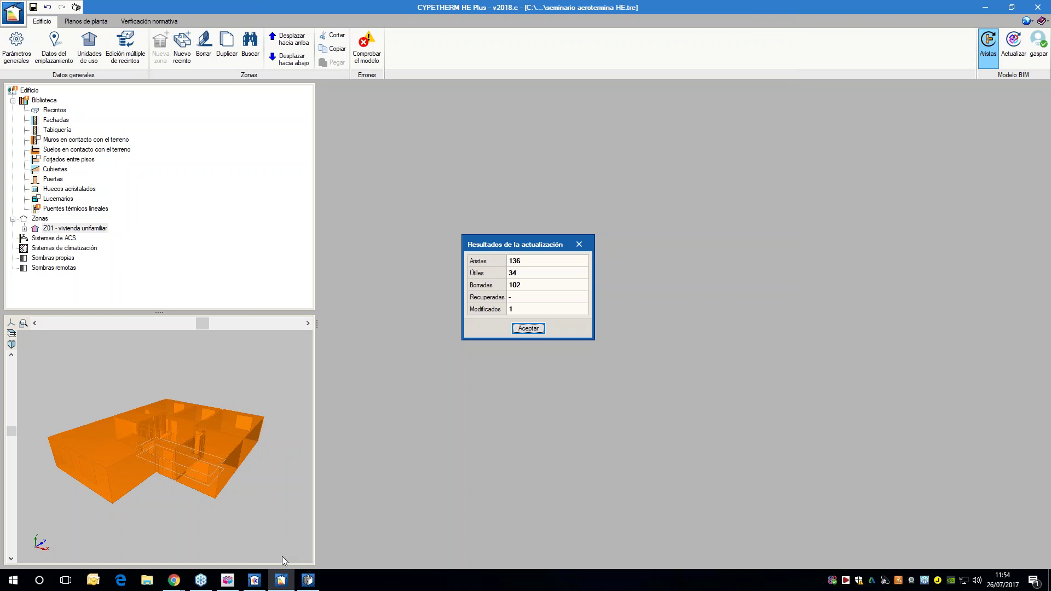
{"action": "left_click", "coordinate": [534, 330]}
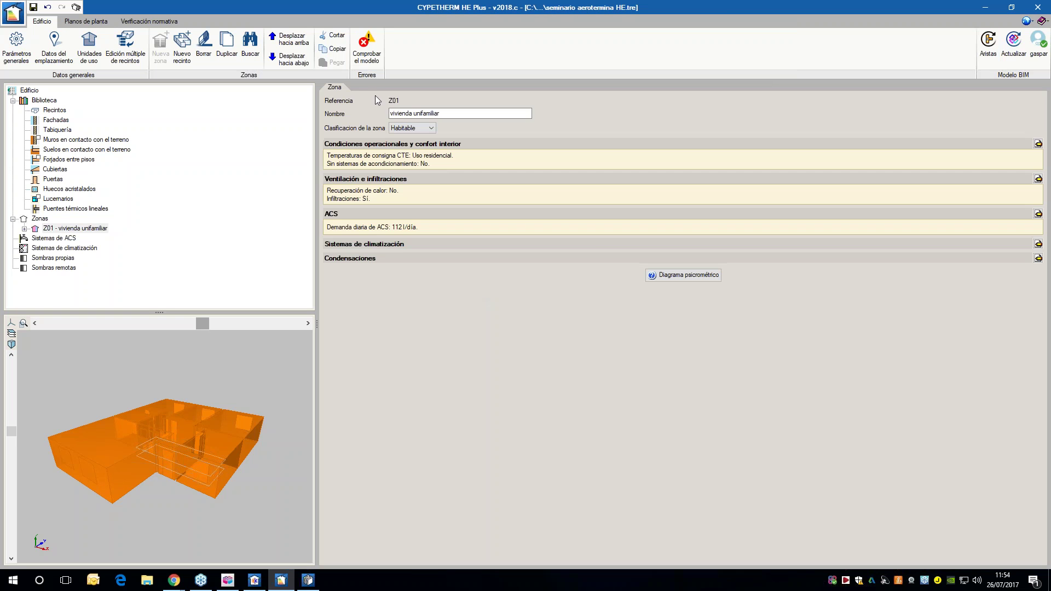
{"action": "left_click", "coordinate": [368, 64]}
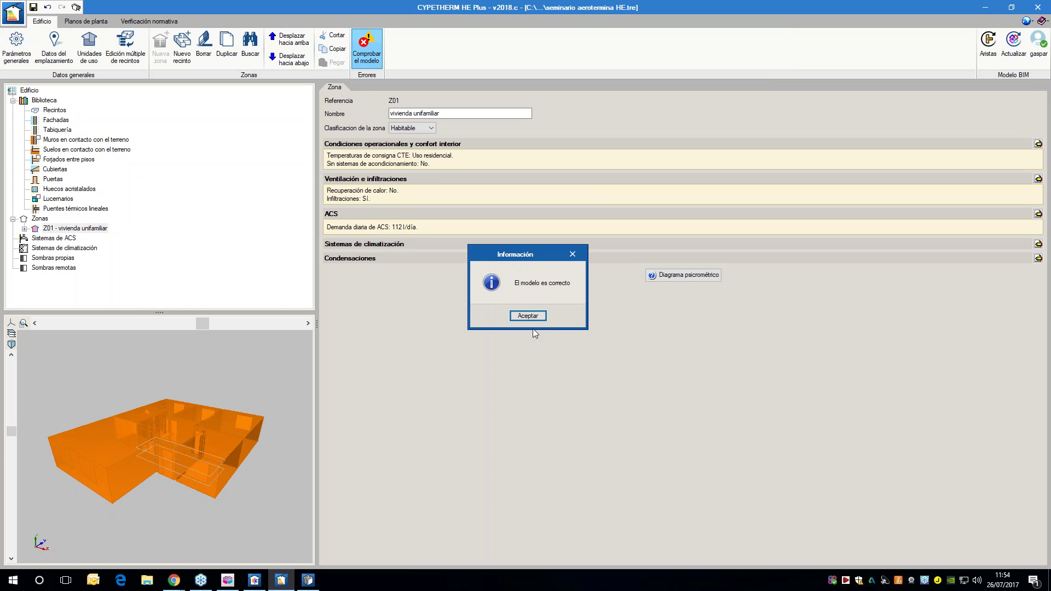
{"action": "left_click", "coordinate": [534, 320]}
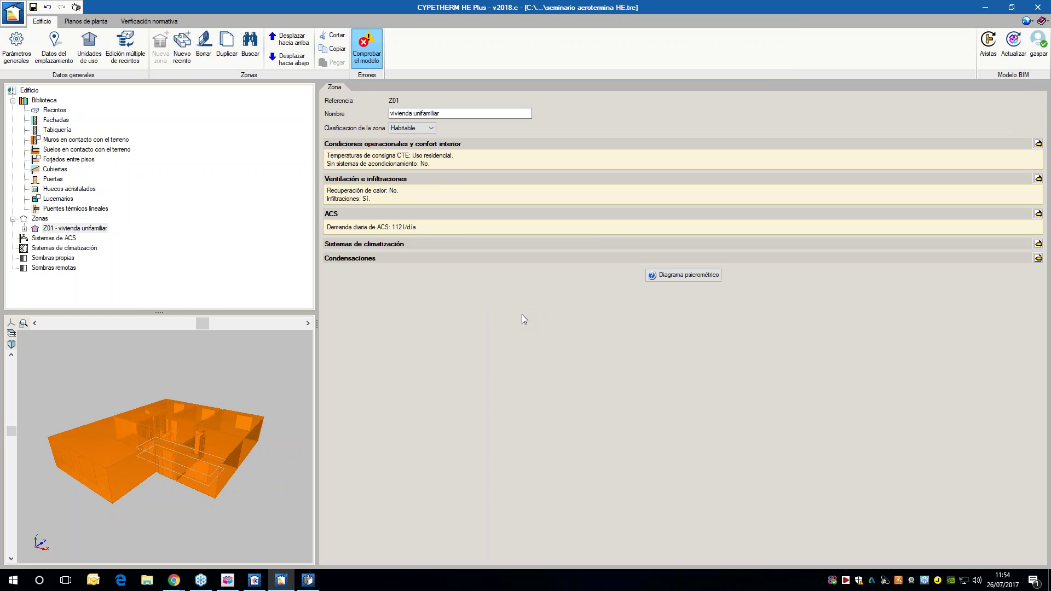
- Calculate the regulatory verification with the option Limitación del consumo energético (HE0) y eficiencia energética
{"action": "left_click", "coordinate": [109, 22]}
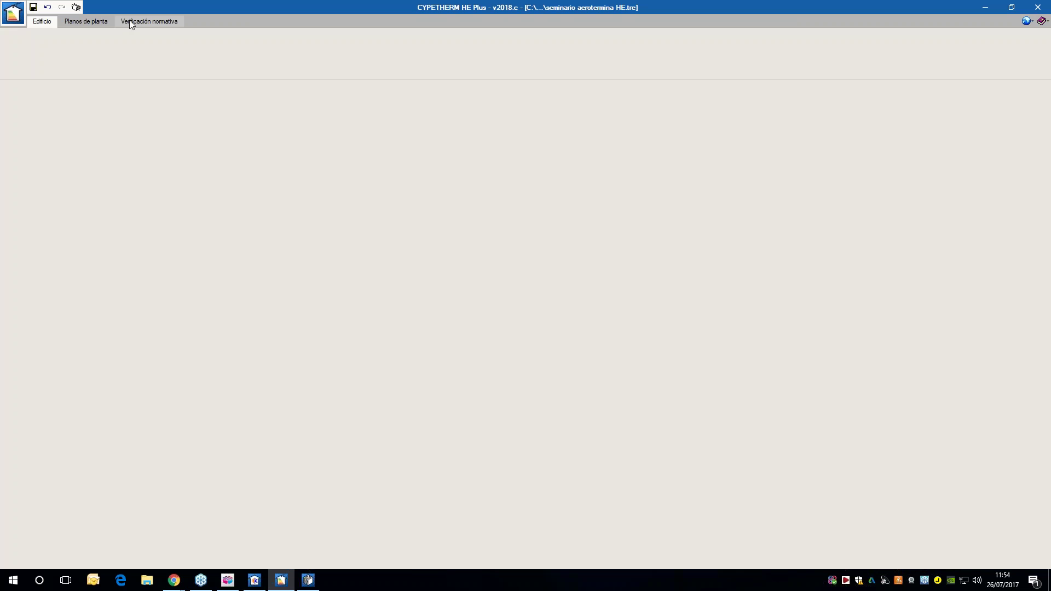
{"action": "left_click", "coordinate": [130, 21]}
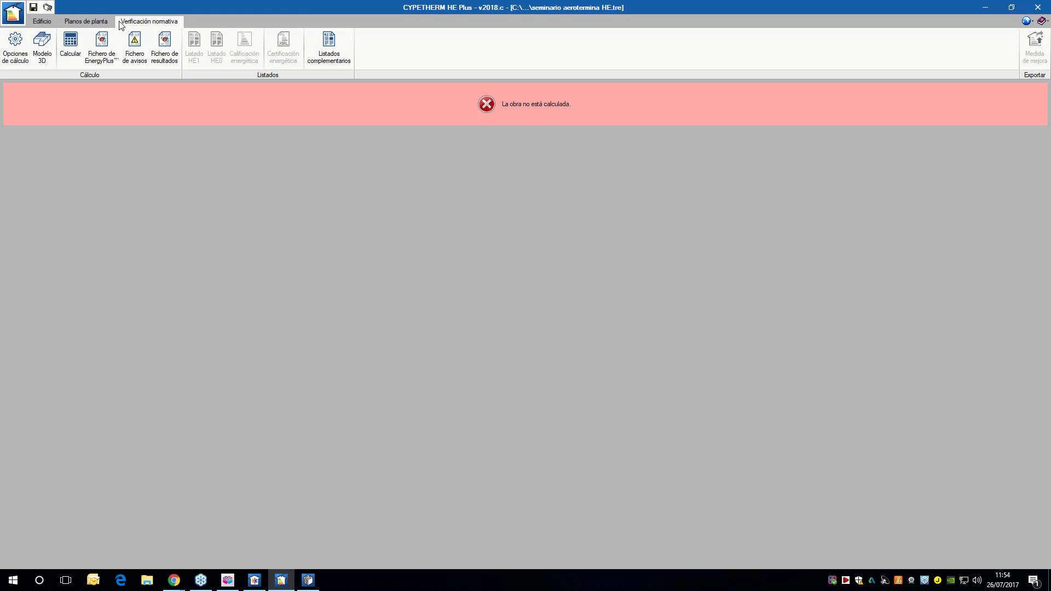
{"action": "left_click", "coordinate": [70, 50]}
{"action": "left_click", "coordinate": [443, 207]}
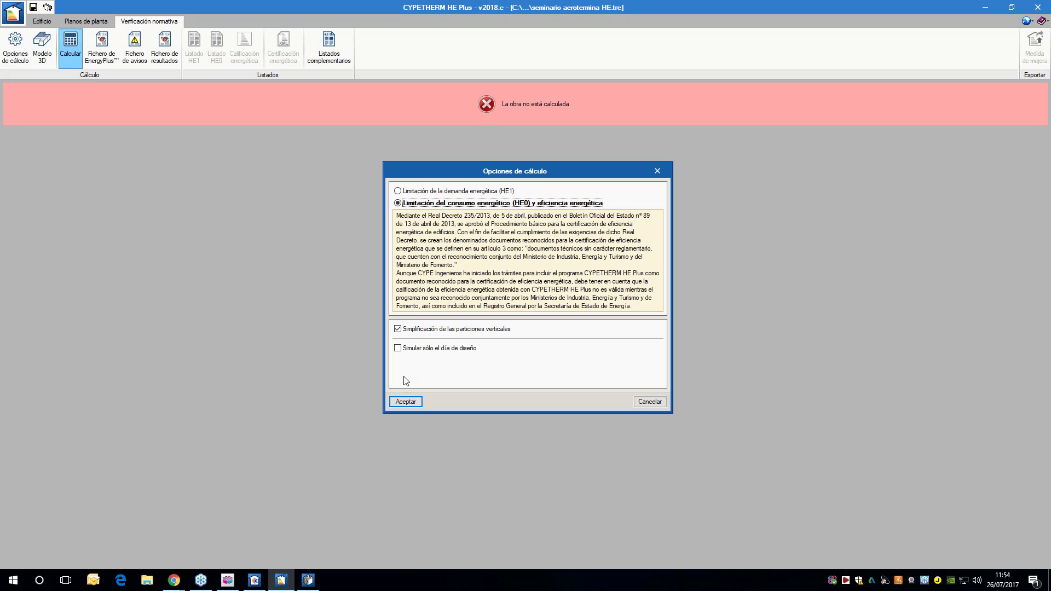
{"action": "left_click", "coordinate": [405, 405]}
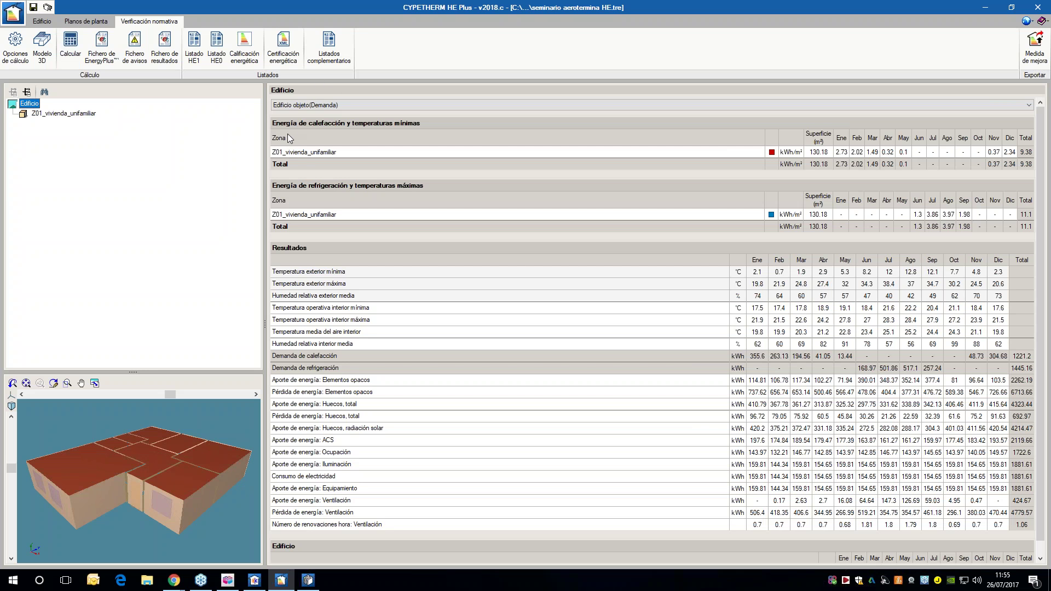
- Show the Edificio objeto(Consumo) results and view the HE1 energy demand compliance report
{"action": "left_click", "coordinate": [312, 106]}
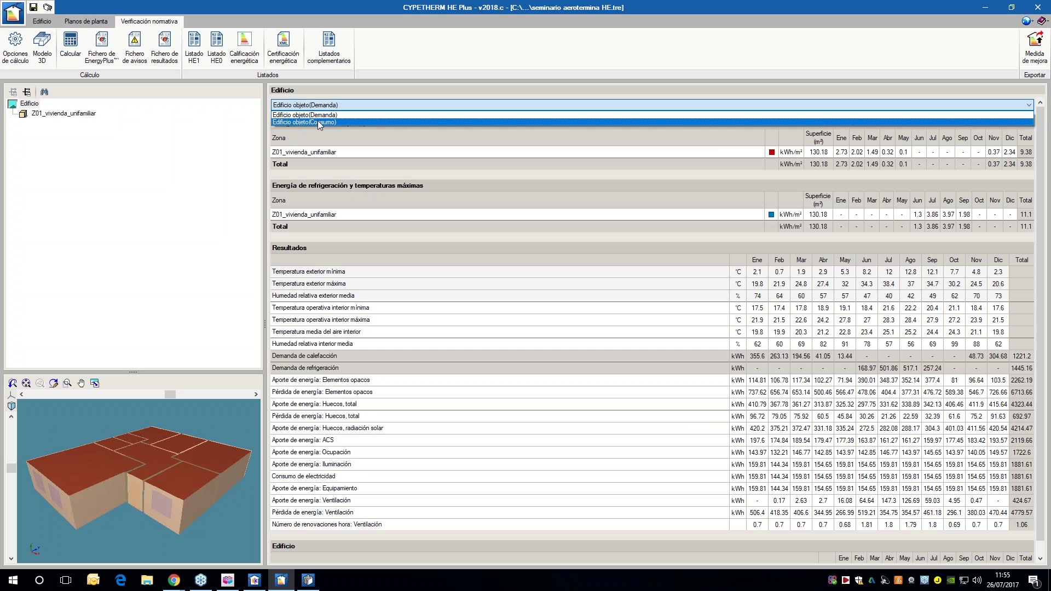
{"action": "left_click", "coordinate": [321, 122]}
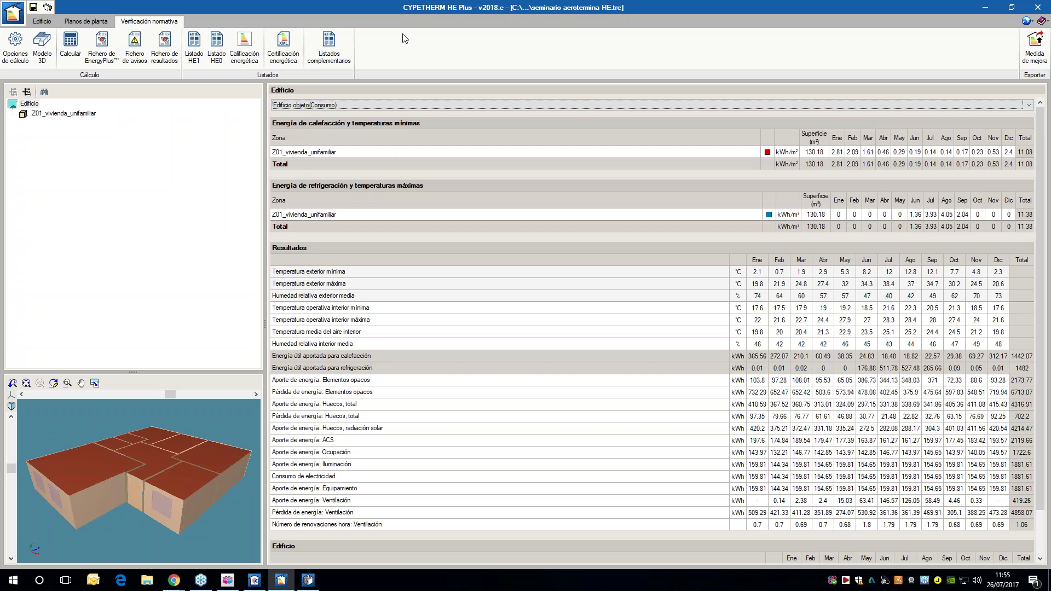
{"action": "left_click", "coordinate": [195, 52]}
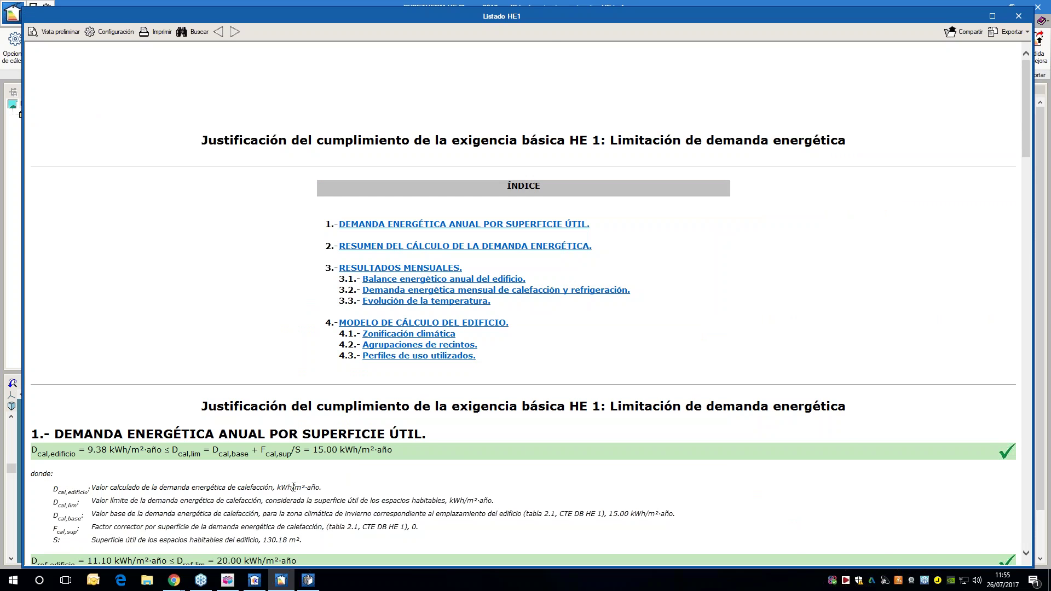
{"action": "key", "text": "Escape"}
- View the HE0 energy consumption compliance report down to the building's monthly results
{"action": "left_click", "coordinate": [218, 47]}
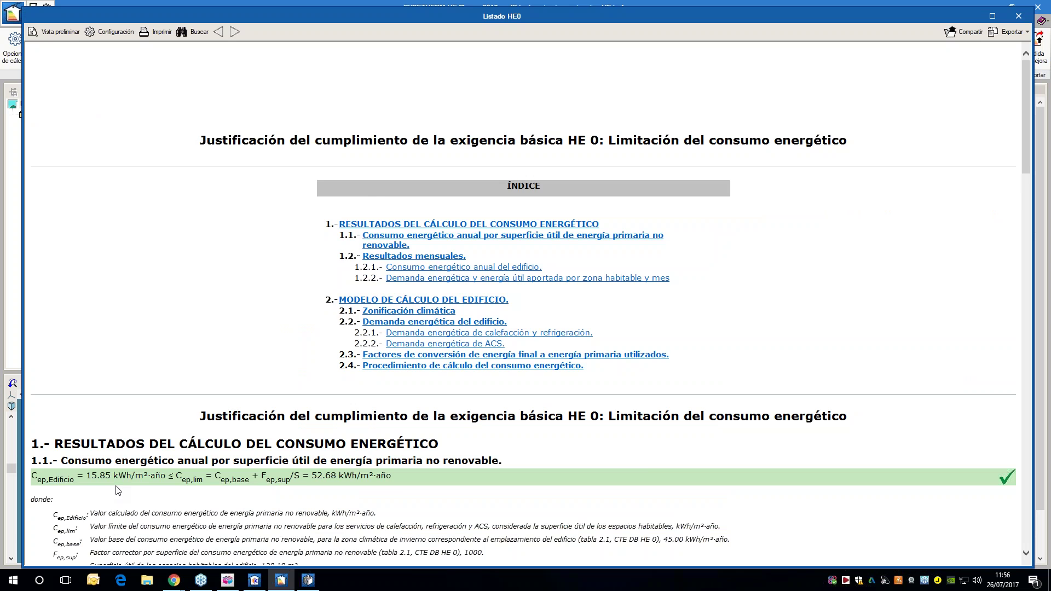
{"action": "scroll", "coordinate": [119, 484], "scroll_direction": "down", "scroll_amount": 5}
{"action": "scroll", "coordinate": [263, 388], "scroll_direction": "down", "scroll_amount": 1}
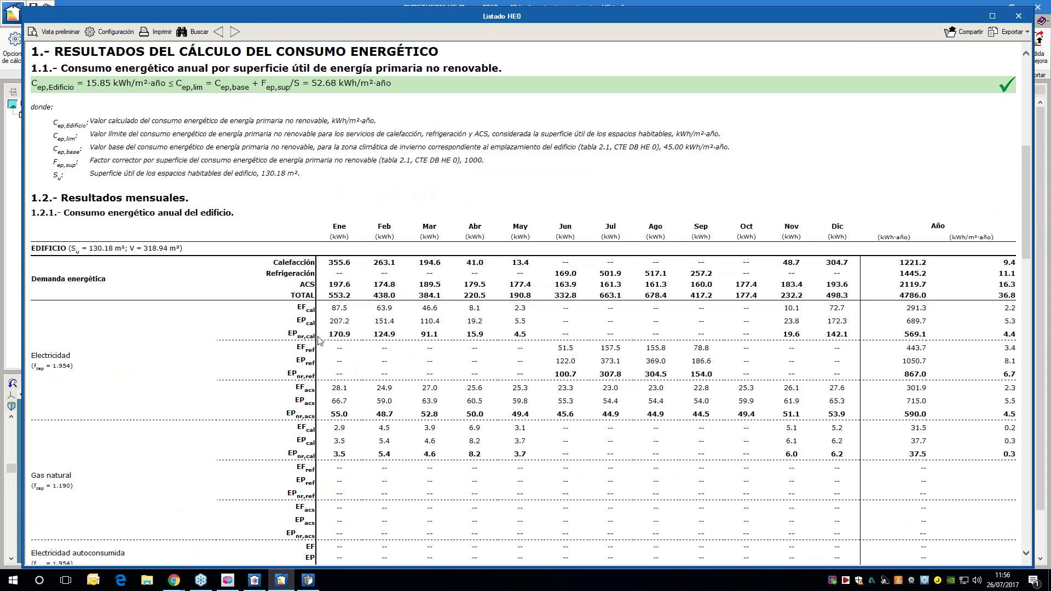
{"action": "left_click", "coordinate": [1018, 16]}
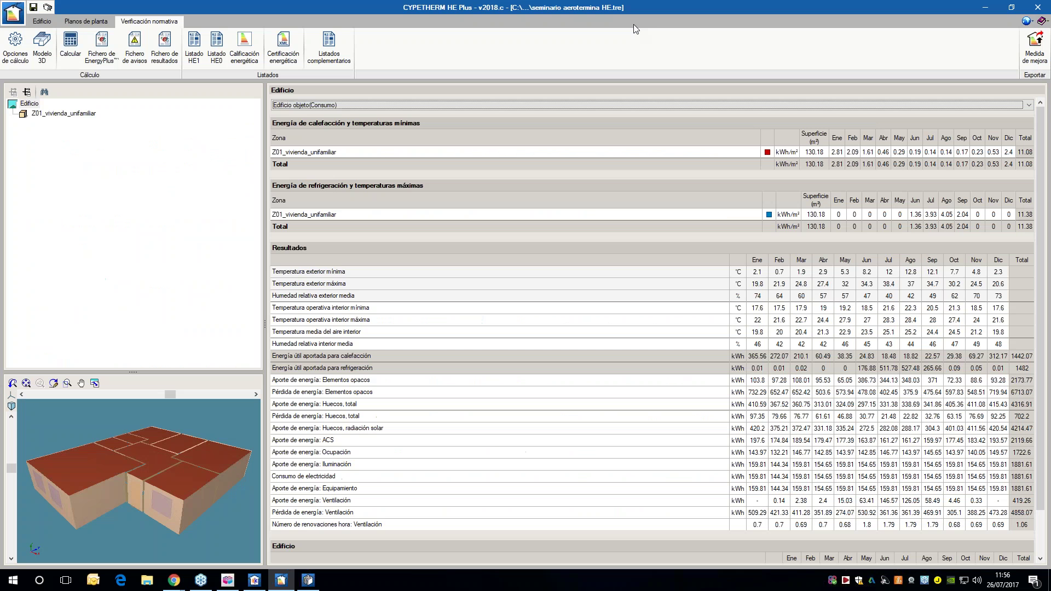
- Examine the building's energy rating report and its print preview, and highlight the closing note on Real Decreto 235/2013
{"action": "left_click", "coordinate": [244, 55]}
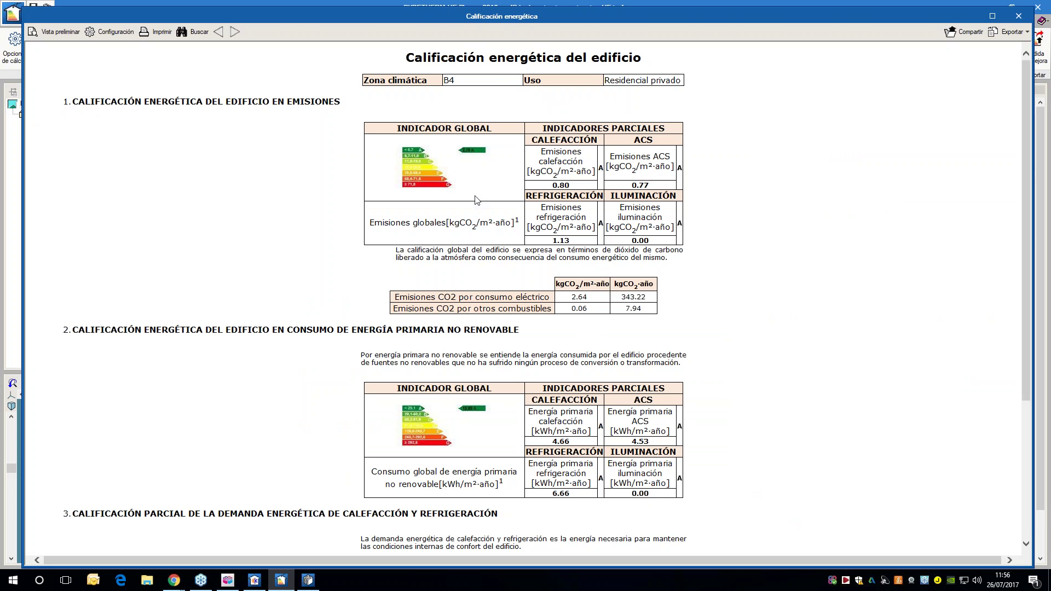
{"action": "left_click", "coordinate": [54, 32]}
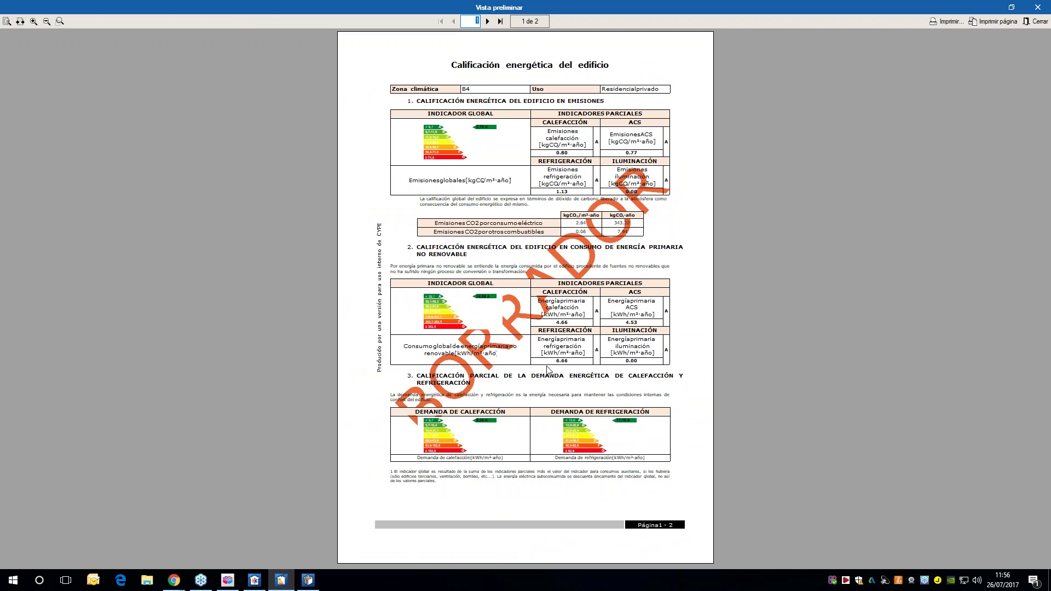
{"action": "left_click", "coordinate": [547, 370]}
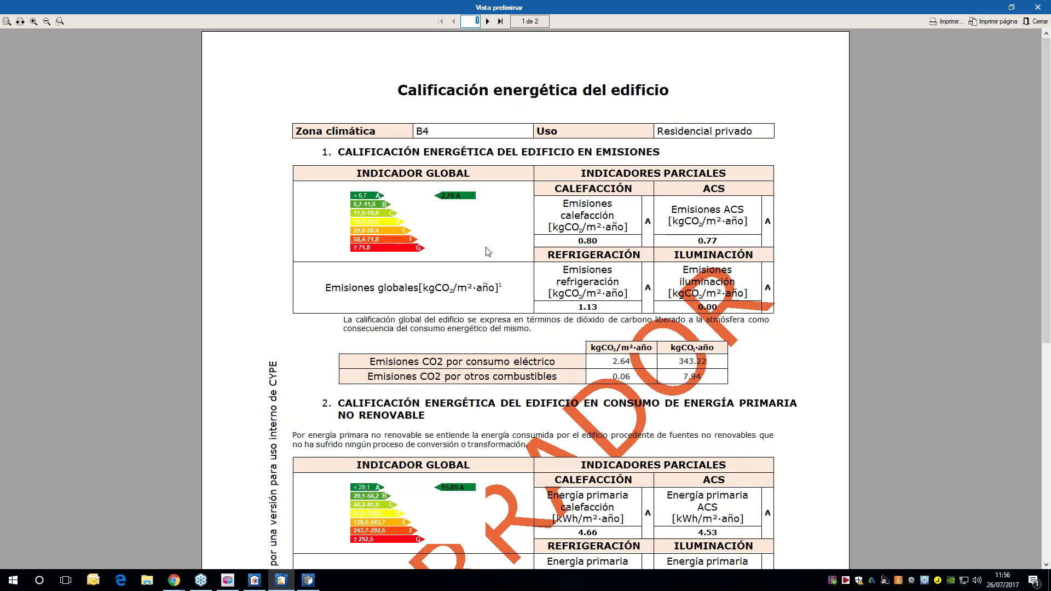
{"action": "scroll", "coordinate": [522, 311], "scroll_direction": "down", "scroll_amount": 1}
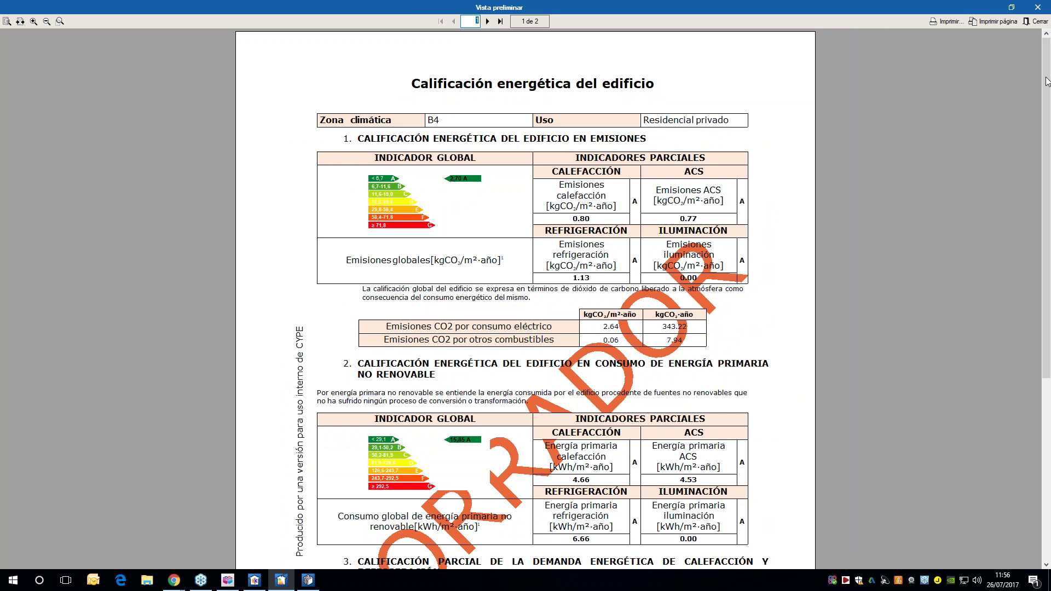
{"action": "left_click_drag", "start_coordinate": [1041, 79], "coordinate": [1038, 205]}
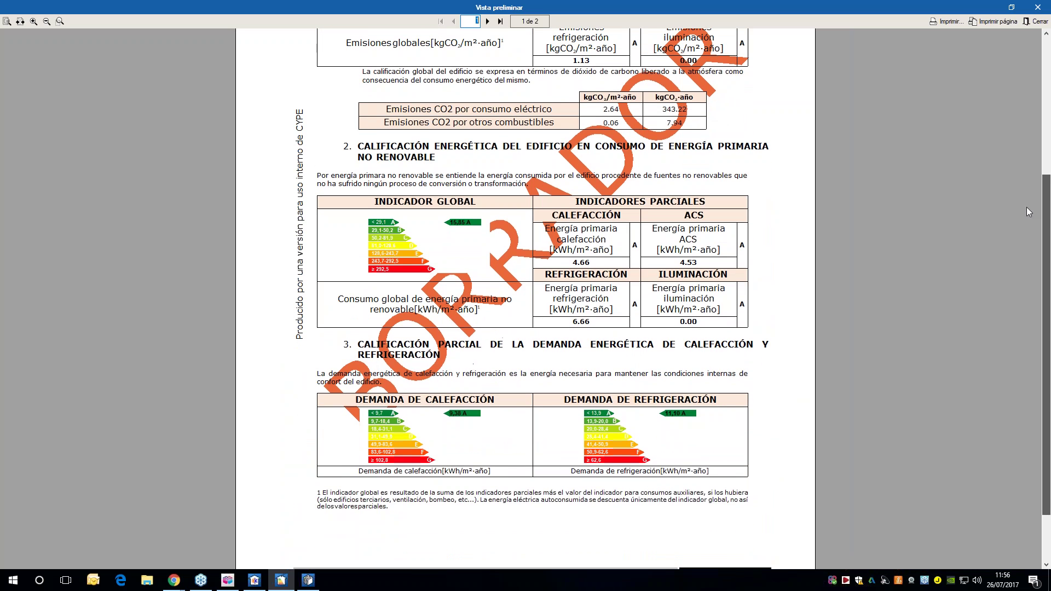
{"action": "scroll", "coordinate": [413, 379], "scroll_direction": "down", "scroll_amount": 1}
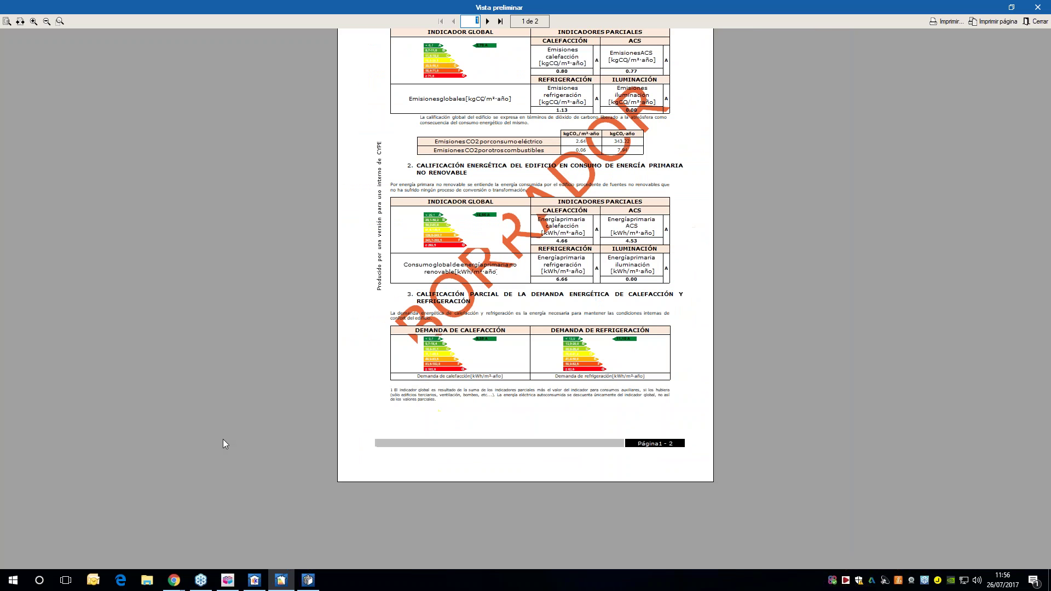
{"action": "left_click", "coordinate": [1037, 7]}
{"action": "scroll", "coordinate": [572, 351], "scroll_direction": "down", "scroll_amount": 3}
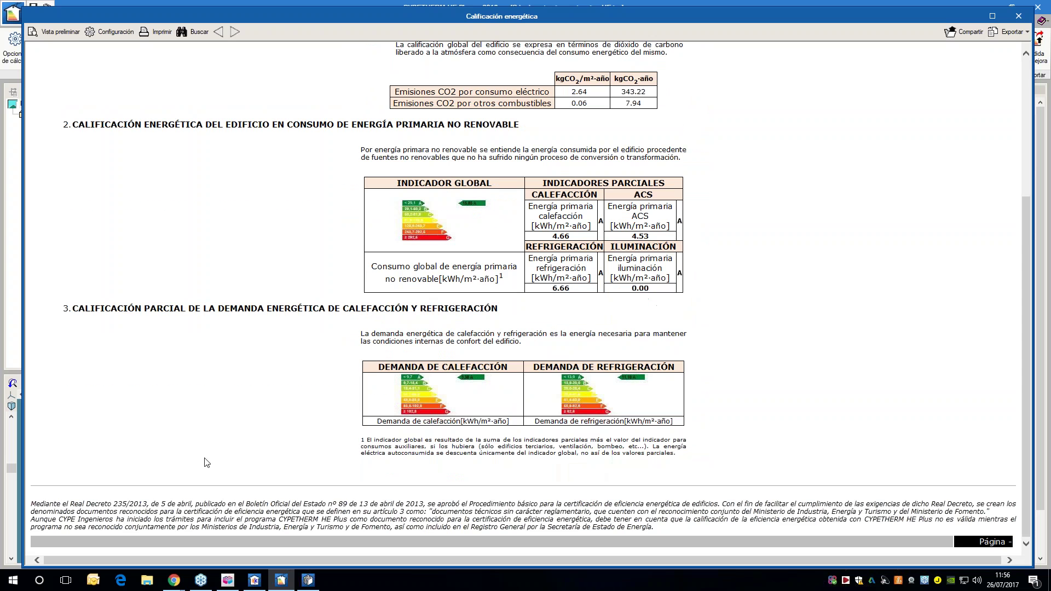
{"action": "left_click_drag", "start_coordinate": [31, 504], "coordinate": [836, 529]}
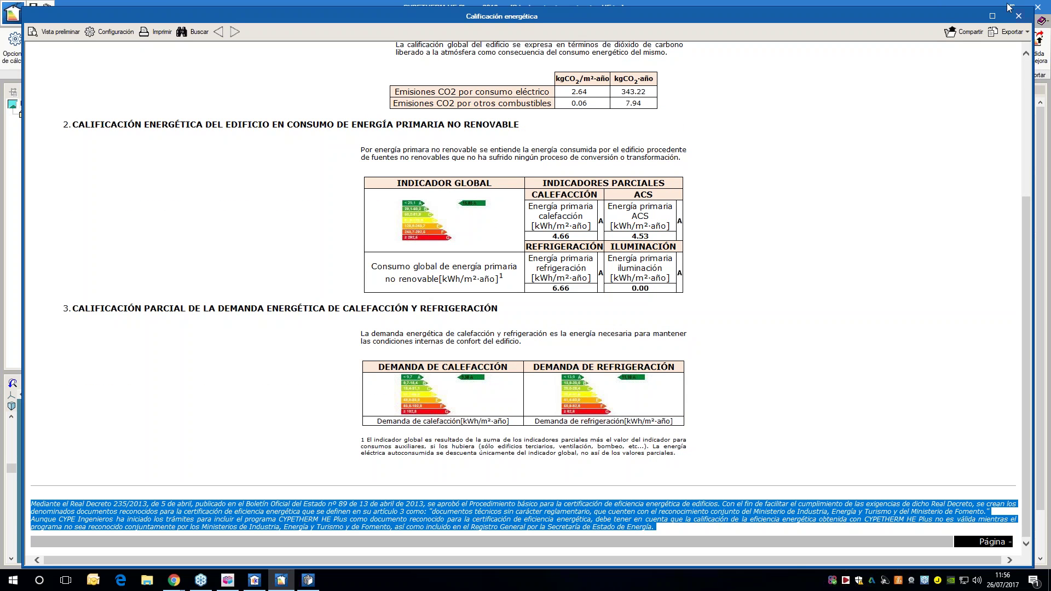
- Close the energy rating report and switch to CYPETHERM HVAC to view the whole Planta baja floor plan
{"action": "left_click", "coordinate": [1018, 16]}
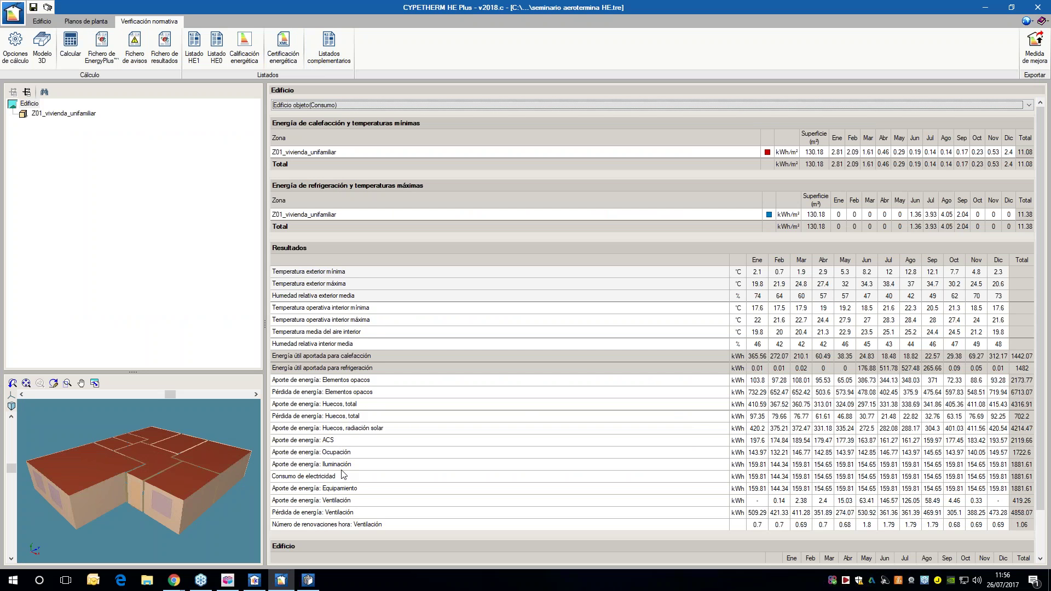
{"action": "left_click", "coordinate": [308, 581]}
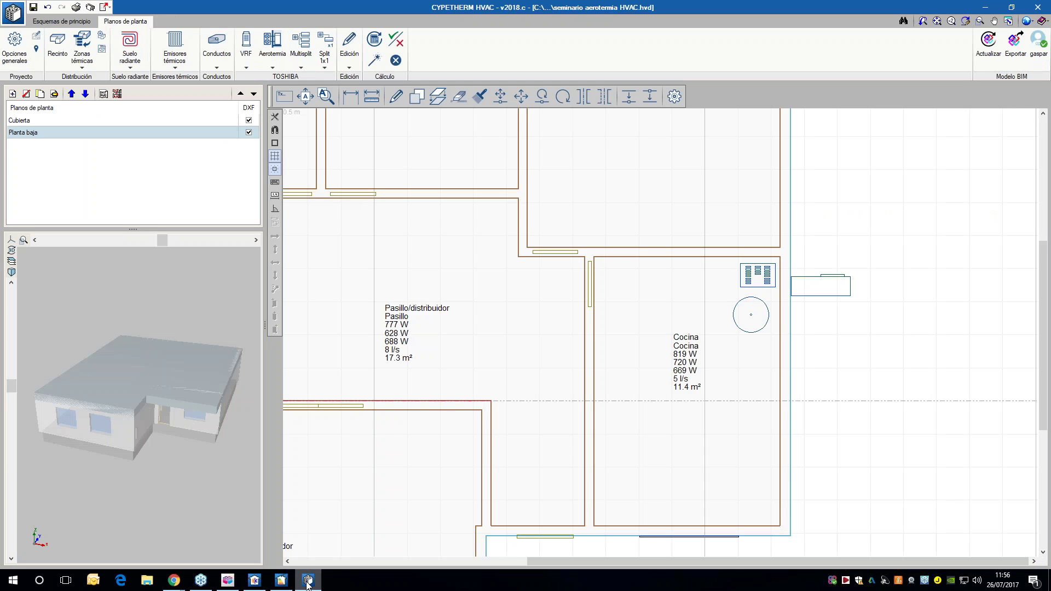
{"action": "scroll", "coordinate": [446, 356], "scroll_direction": "down", "scroll_amount": 2}
{"action": "scroll", "coordinate": [453, 425], "scroll_direction": "down", "scroll_amount": 1}
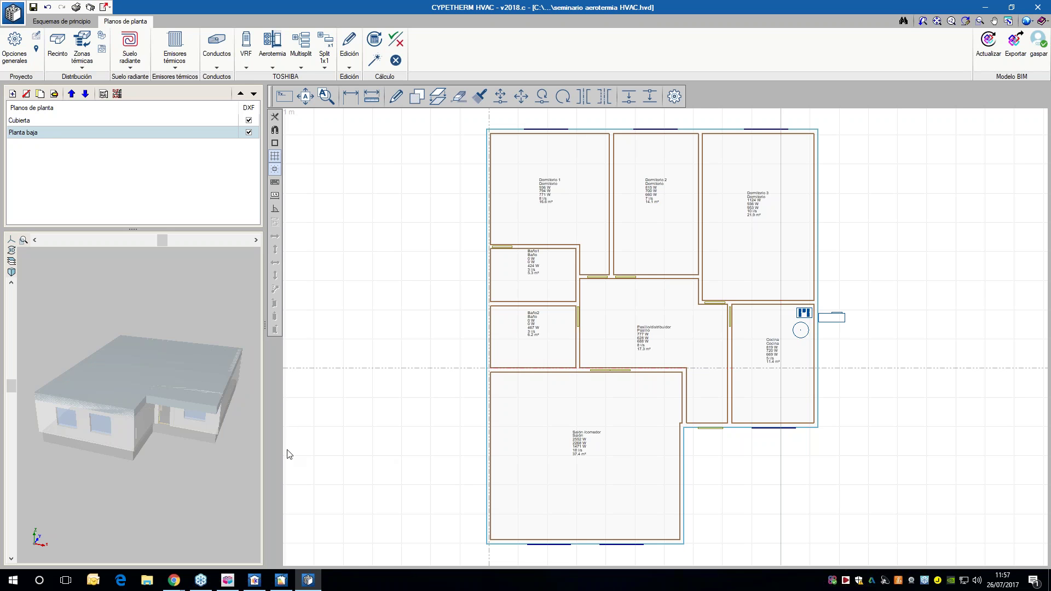
- Switch to the BIMserver.center page in Google Chrome and highlight its web address
{"action": "mouse_move", "coordinate": [279, 585]}
{"action": "mouse_move", "coordinate": [243, 584]}
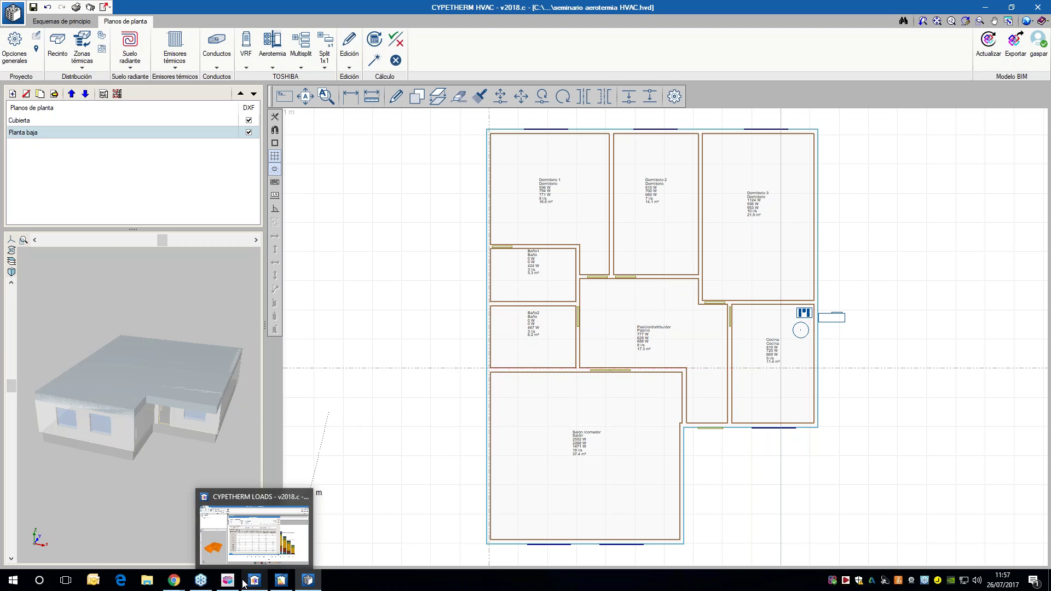
{"action": "mouse_move", "coordinate": [174, 580]}
{"action": "left_click", "coordinate": [263, 536]}
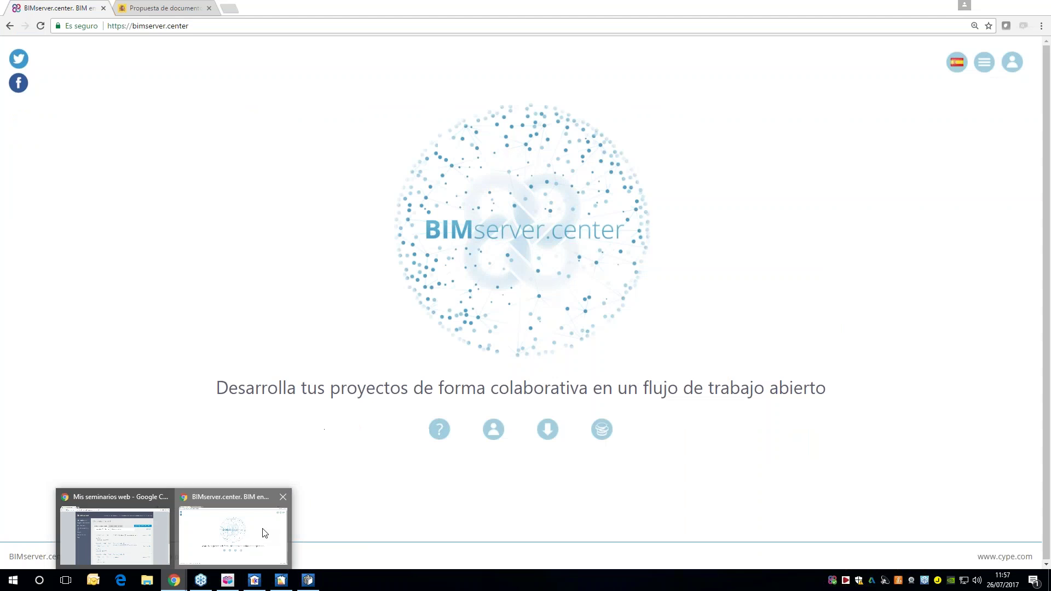
{"action": "left_click", "coordinate": [320, 219]}
{"action": "left_click", "coordinate": [164, 25]}
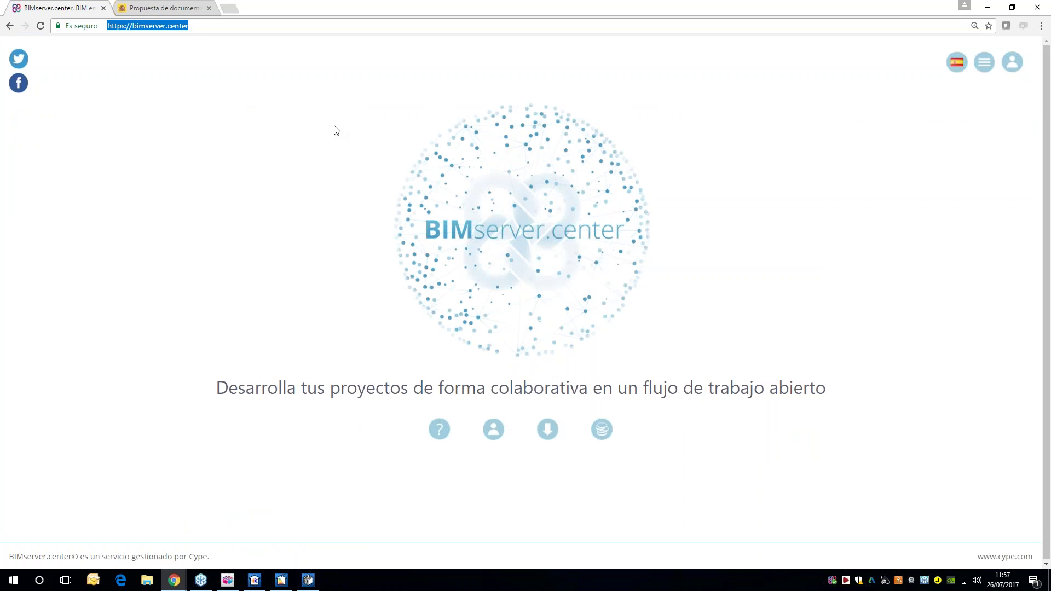